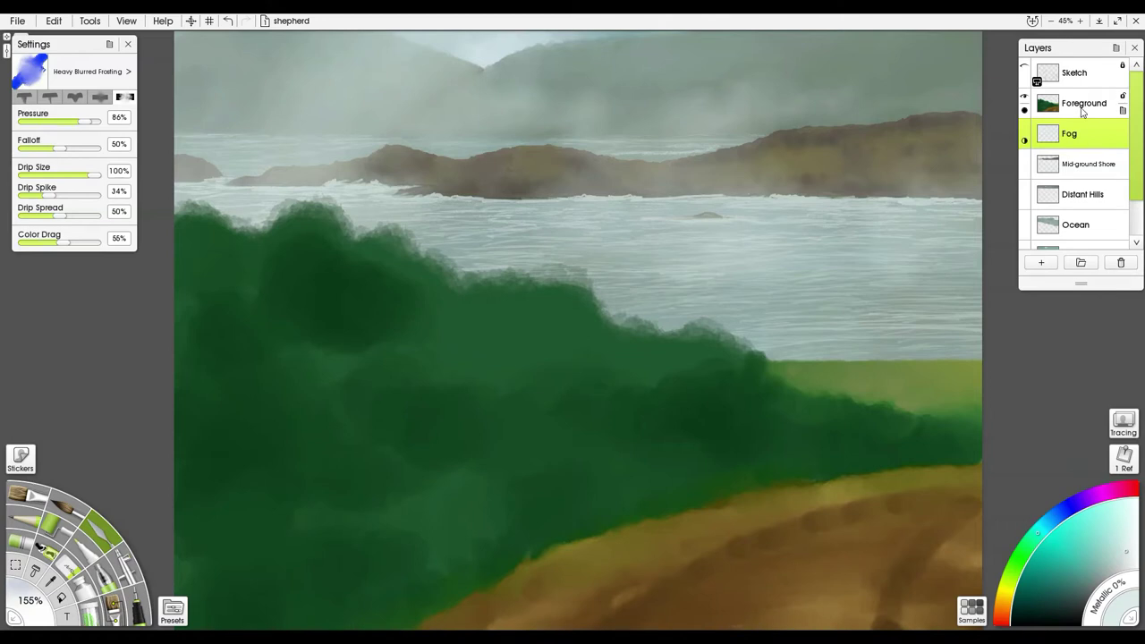
Step: Make the Foreground layer active and show the Sketch layer to check the sheep and field outlines
{"action": "left_click", "coordinate": [1083, 107]}
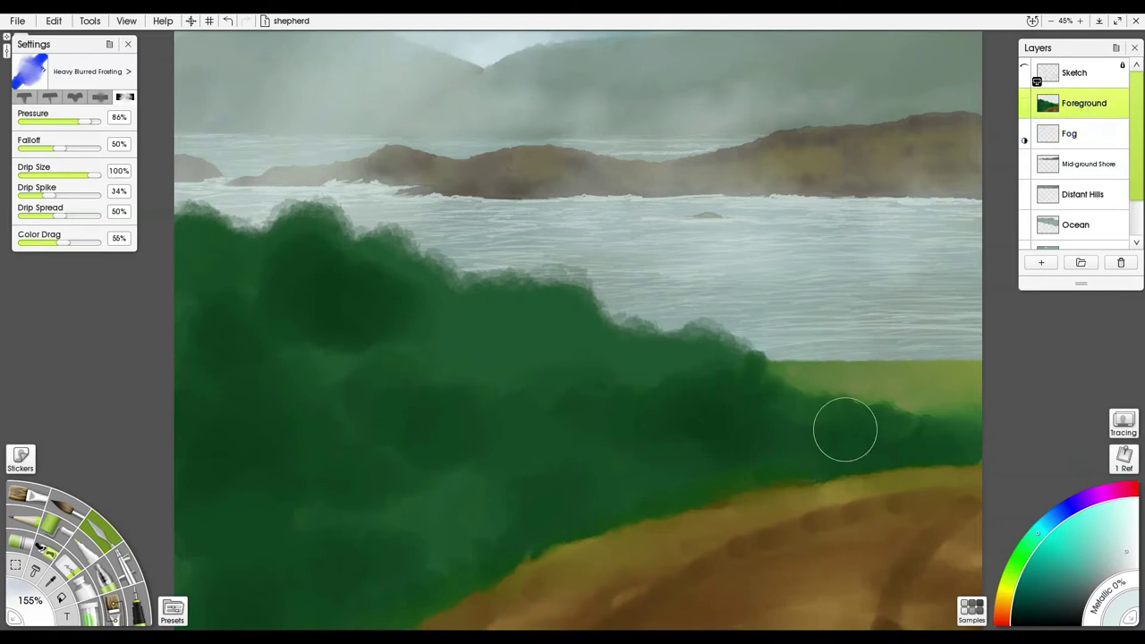
{"action": "left_click", "coordinate": [1025, 70]}
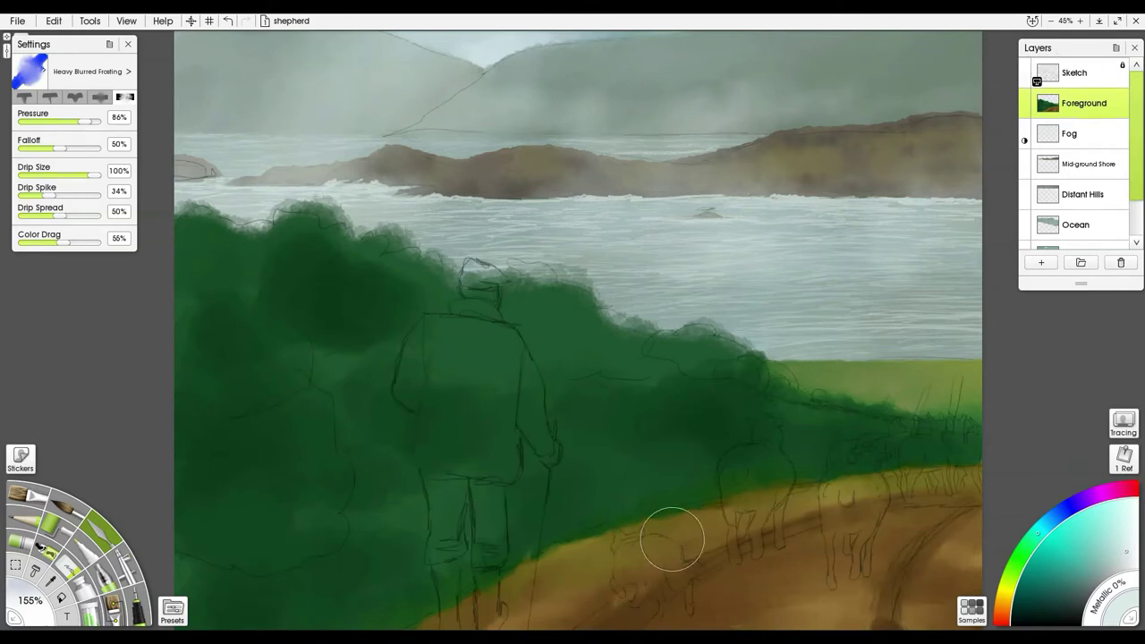
{"action": "scroll", "coordinate": [767, 452], "scroll_direction": "down", "scroll_amount": 3}
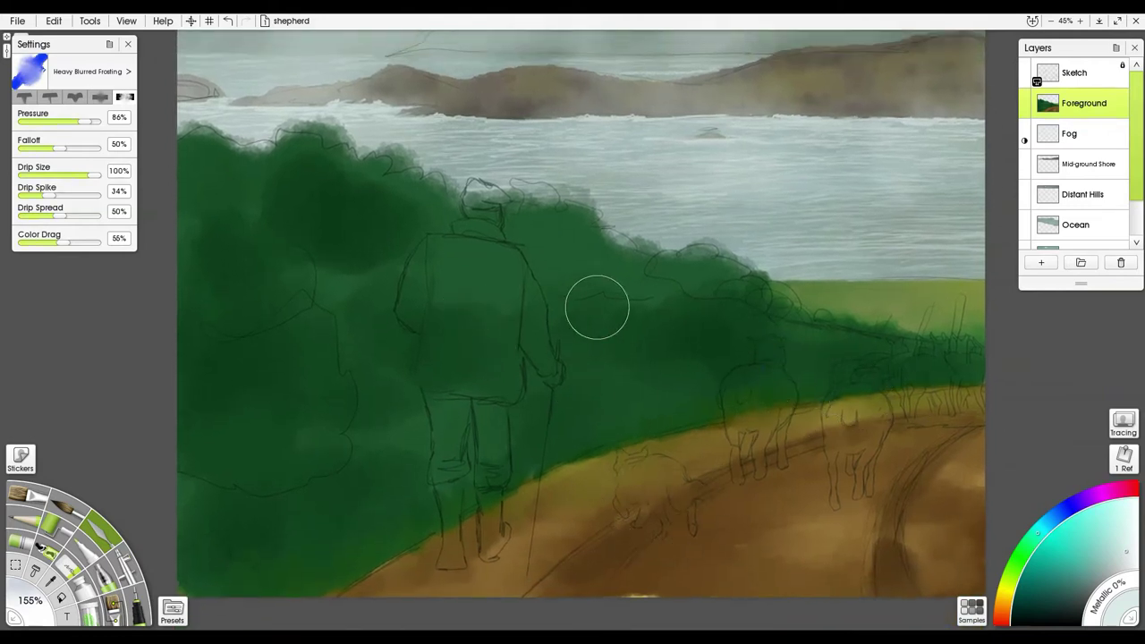
{"action": "scroll", "coordinate": [744, 319], "scroll_direction": "down", "scroll_amount": 2}
{"action": "left_click_drag", "start_coordinate": [656, 239], "coordinate": [663, 278]}
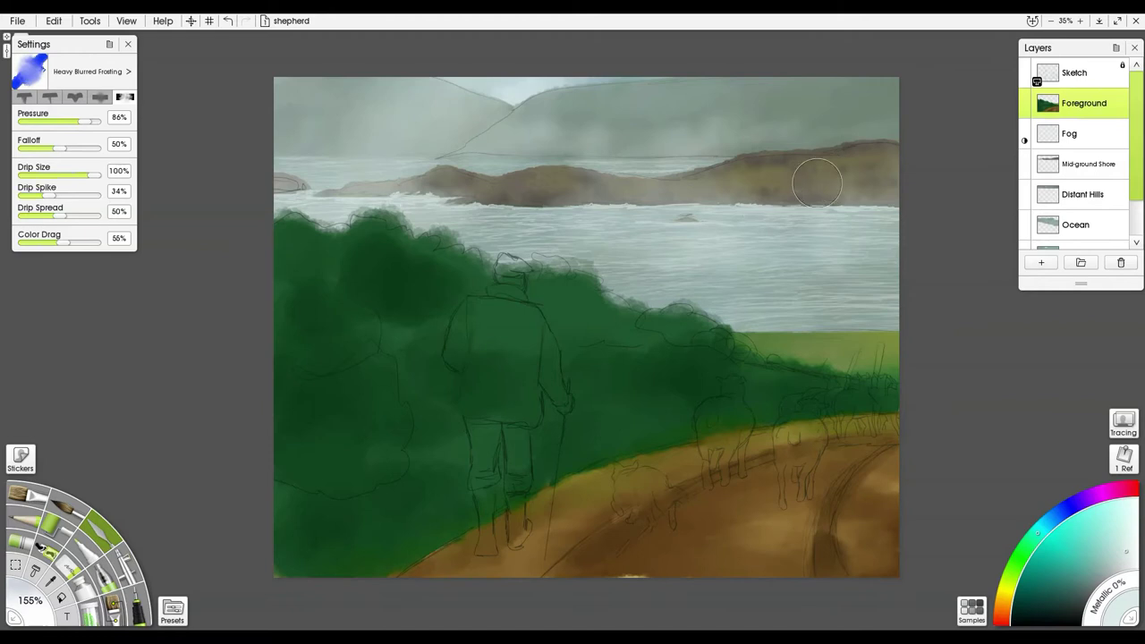
{"action": "left_click", "coordinate": [345, 297]}
{"action": "scroll", "coordinate": [831, 360], "scroll_direction": "up", "scroll_amount": 5}
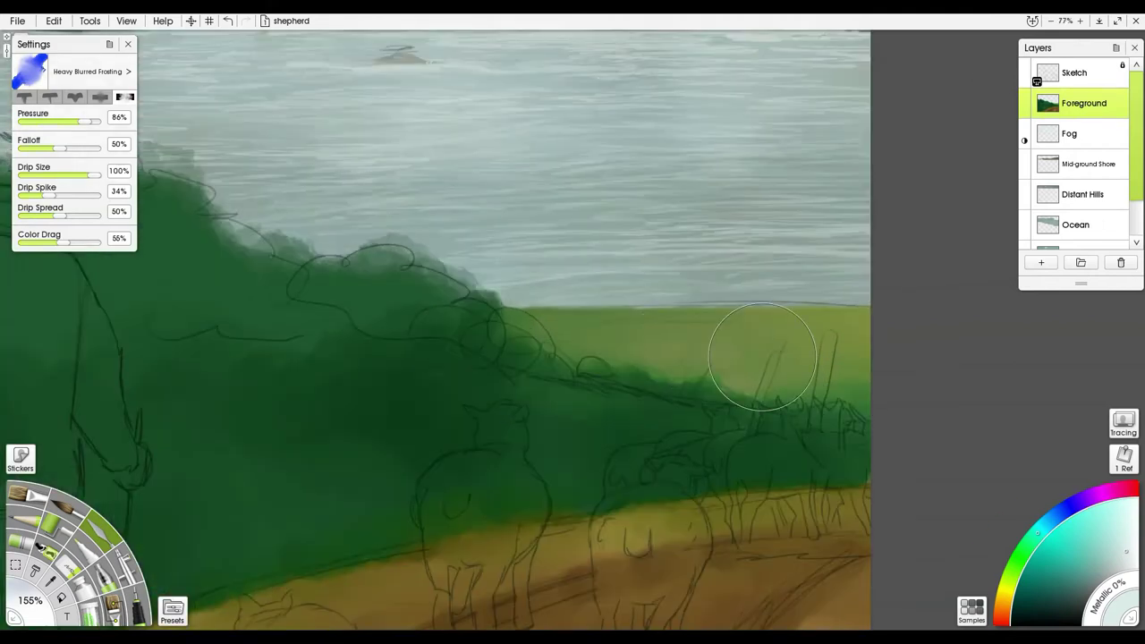
{"action": "left_click_drag", "start_coordinate": [761, 356], "coordinate": [762, 319]}
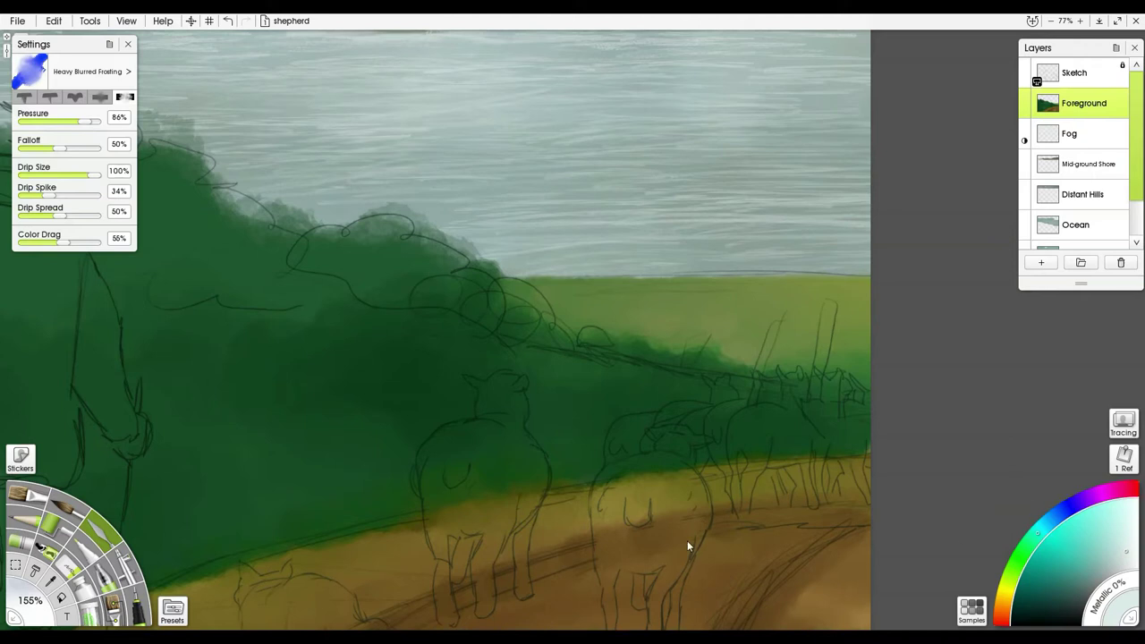
Step: Load the Foreground layer's painted area as a selection and hide the Sketch layer
{"action": "left_click", "coordinate": [1049, 104], "text": "ctrl"}
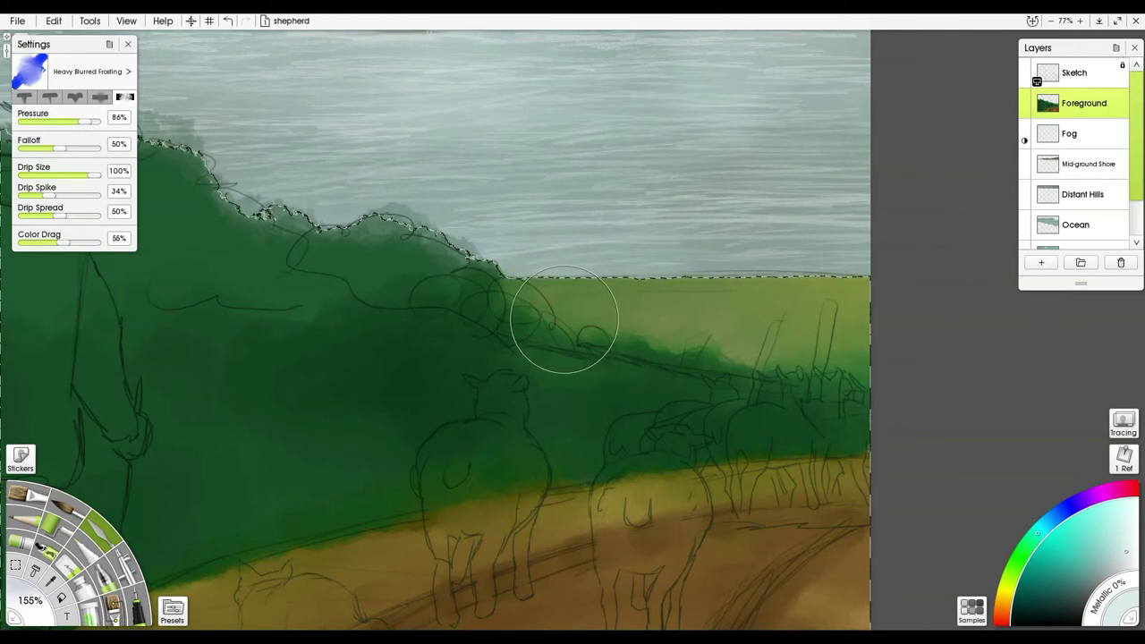
{"action": "mouse_move", "coordinate": [1029, 69]}
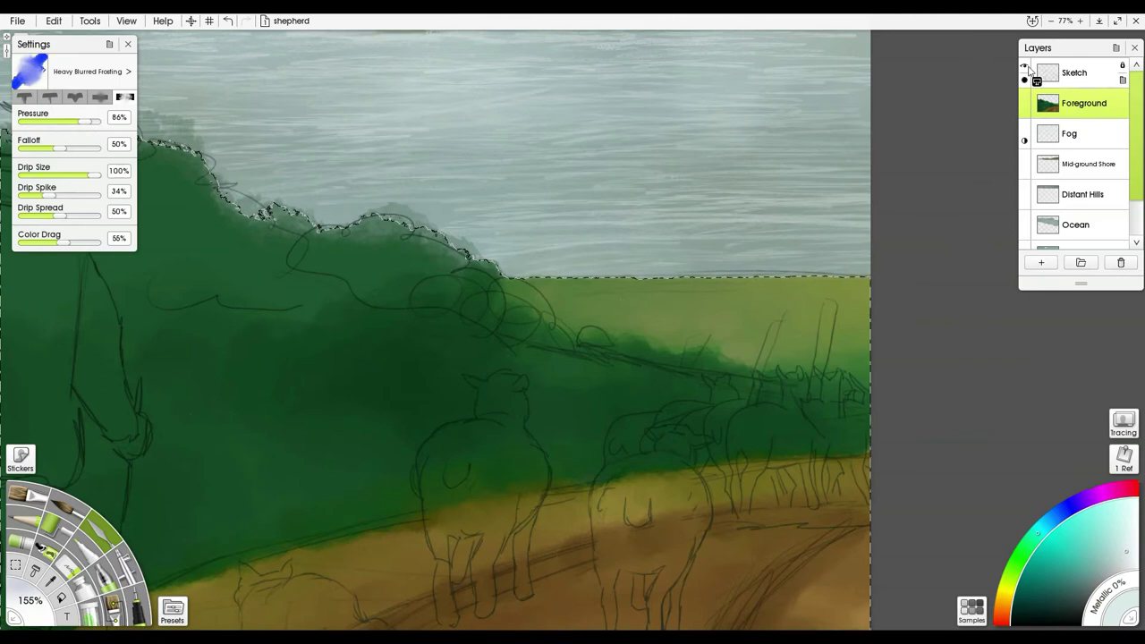
{"action": "left_click", "coordinate": [1024, 70]}
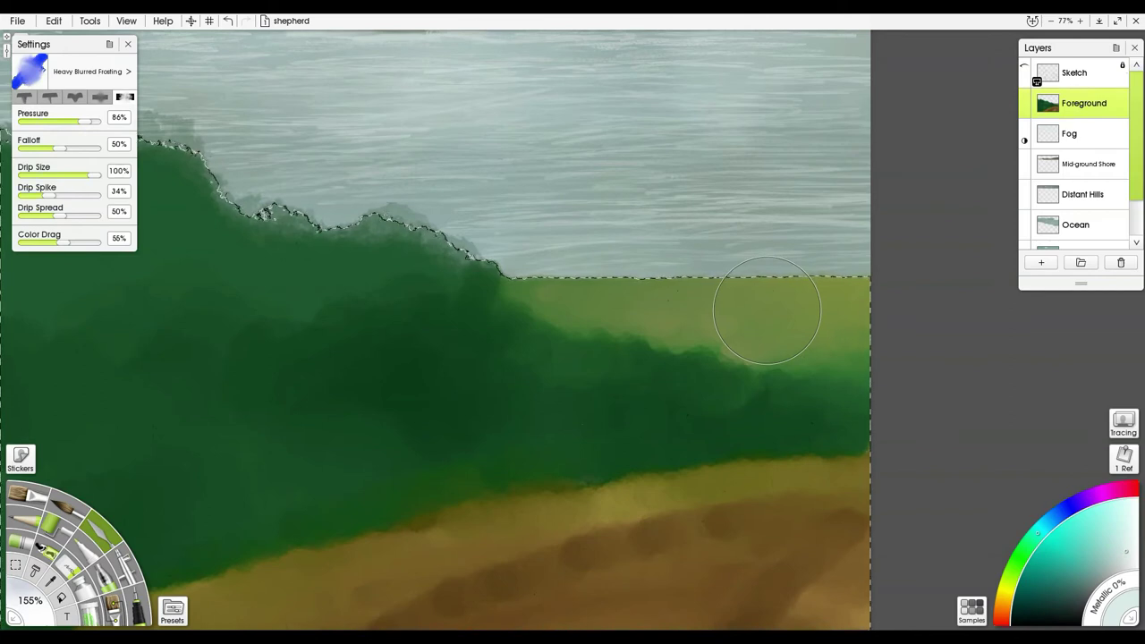
Step: Switch to the custom brush and choose the Watercolor Brush 4 preset from the Watercolor Brushes group
{"action": "left_click", "coordinate": [113, 615]}
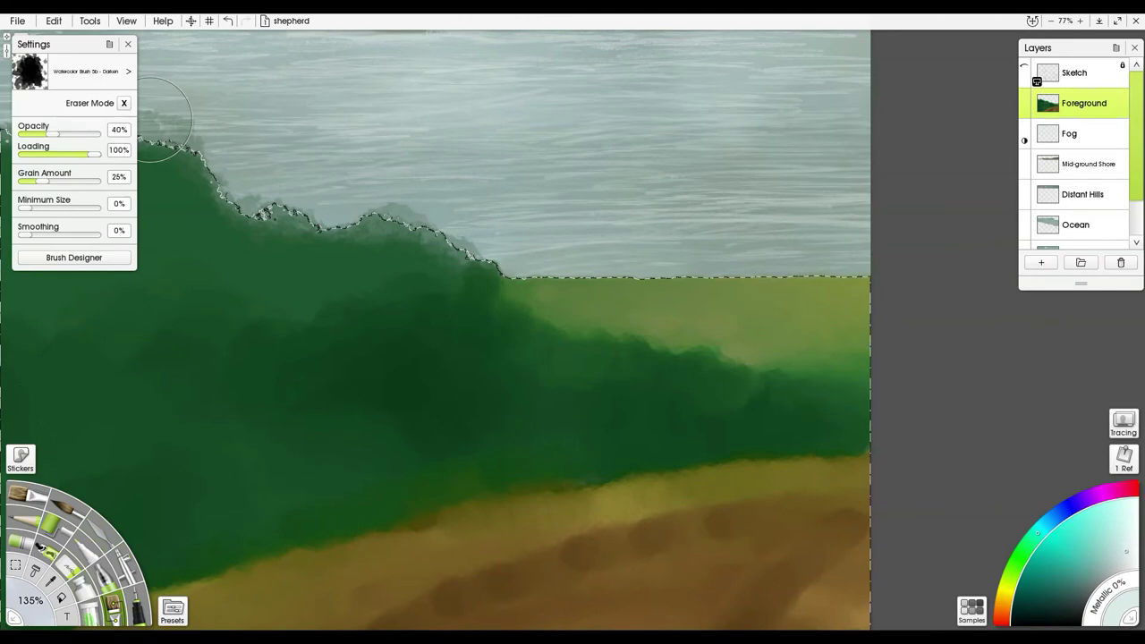
{"action": "left_click", "coordinate": [174, 612]}
{"action": "scroll", "coordinate": [165, 413], "scroll_direction": "down", "scroll_amount": 9}
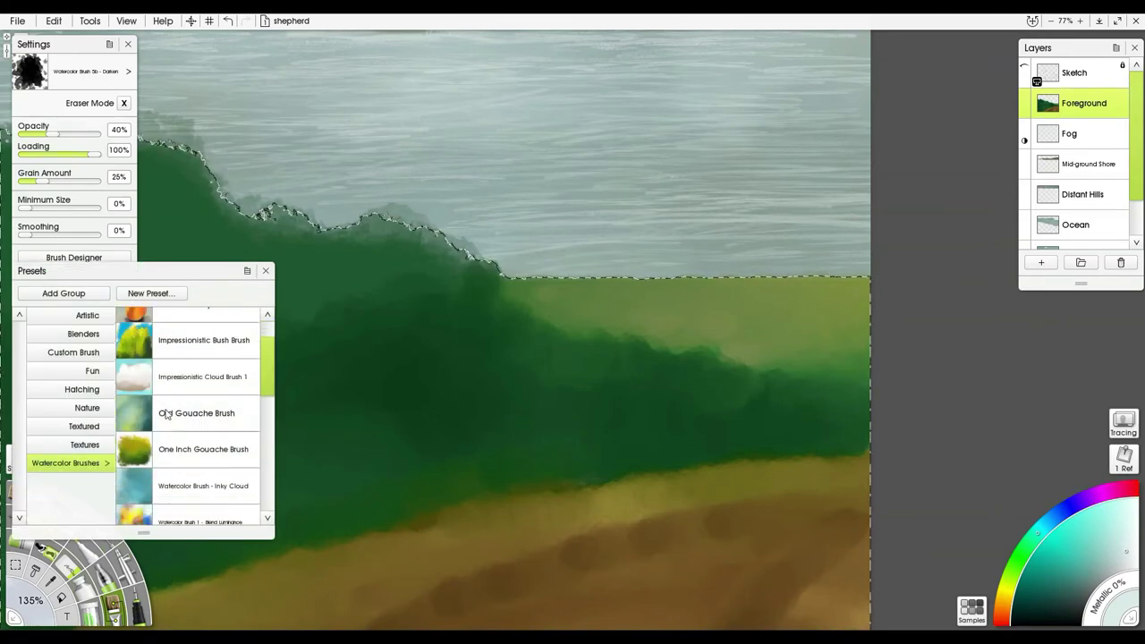
{"action": "left_click", "coordinate": [188, 376]}
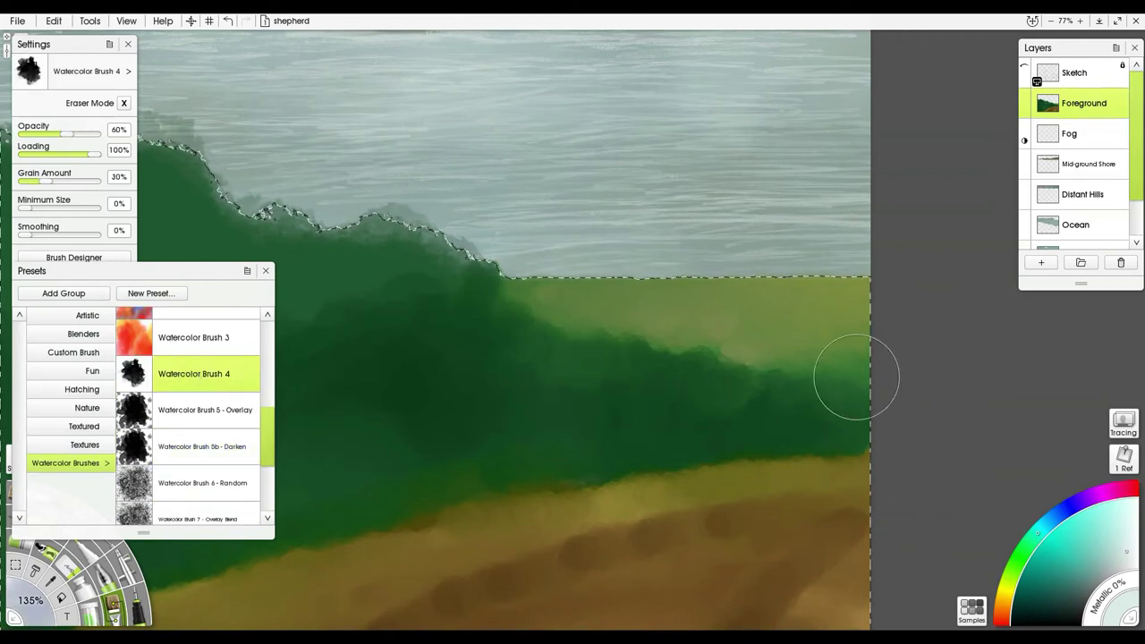
Step: Sample the field's green, shift it to a light grey-brown, and glaze it over the field between the hedge and the water
{"action": "left_click", "coordinate": [805, 312], "text": "alt"}
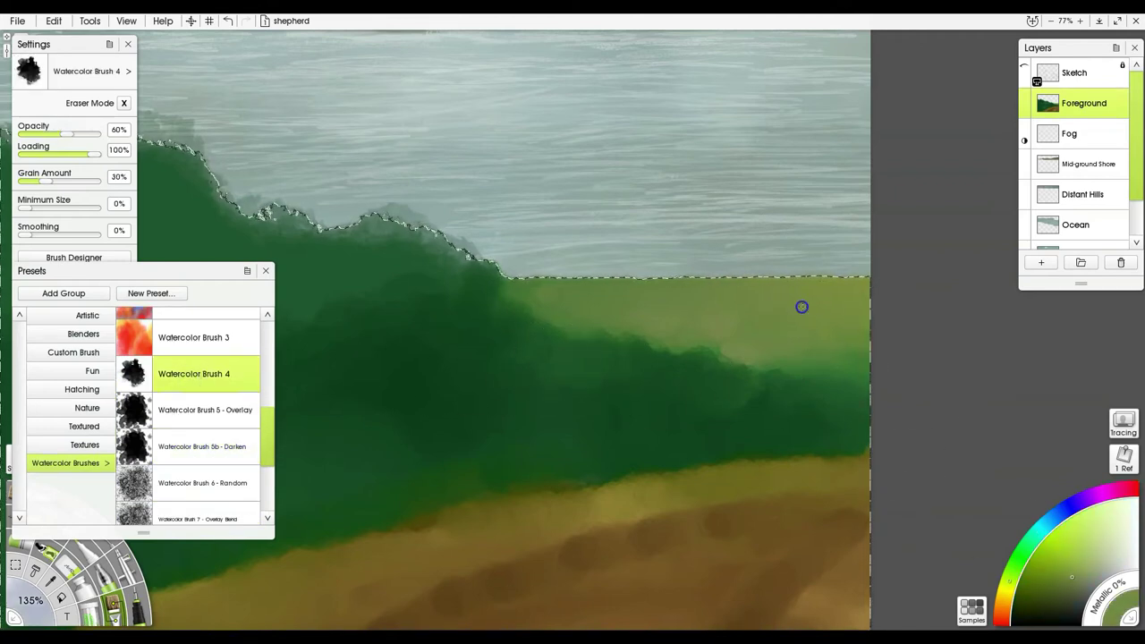
{"action": "left_click", "coordinate": [1007, 601]}
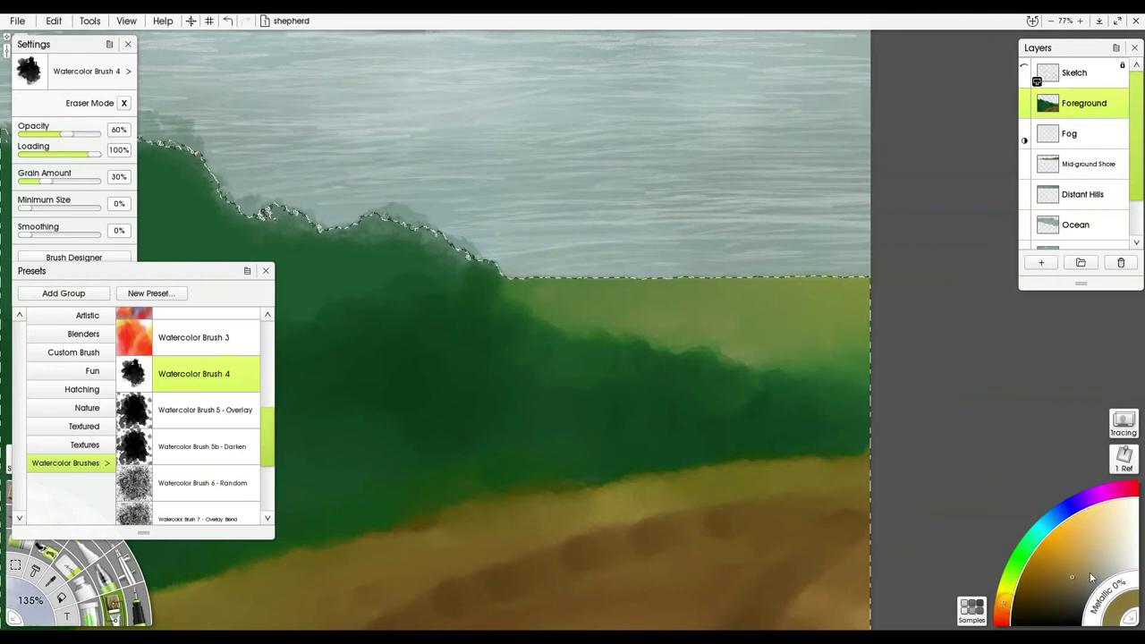
{"action": "left_click", "coordinate": [1096, 573]}
{"action": "mouse_move", "coordinate": [706, 381]}
{"action": "left_mouse_down"}
{"action": "mouse_move", "coordinate": [716, 370]}
{"action": "mouse_move", "coordinate": [689, 301]}
{"action": "mouse_move", "coordinate": [841, 299]}
{"action": "left_mouse_up"}
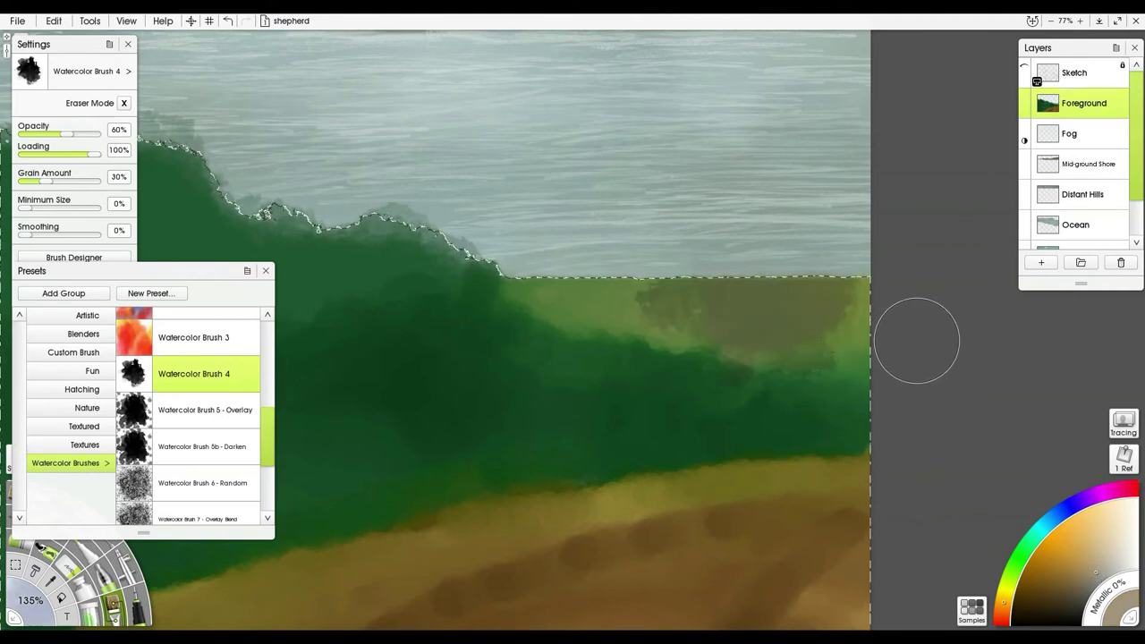
{"action": "key", "text": "ctrl+z"}
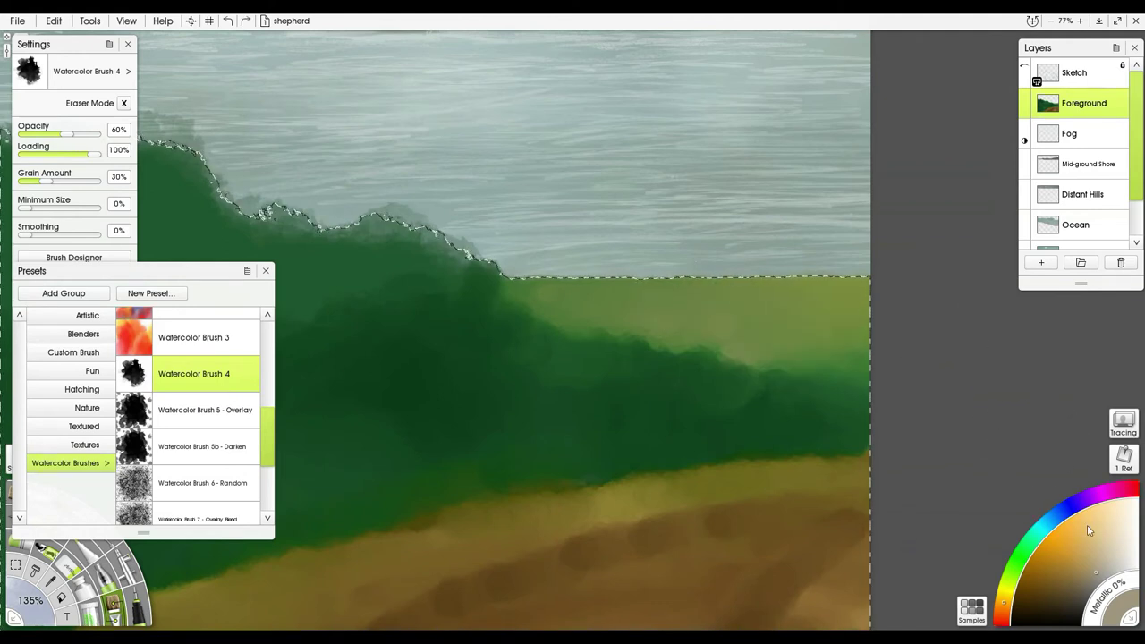
{"action": "left_click", "coordinate": [1112, 568]}
{"action": "mouse_move", "coordinate": [793, 356]}
{"action": "left_mouse_down"}
{"action": "mouse_move", "coordinate": [778, 311]}
{"action": "mouse_move", "coordinate": [844, 305]}
{"action": "mouse_move", "coordinate": [572, 298]}
{"action": "left_mouse_up"}
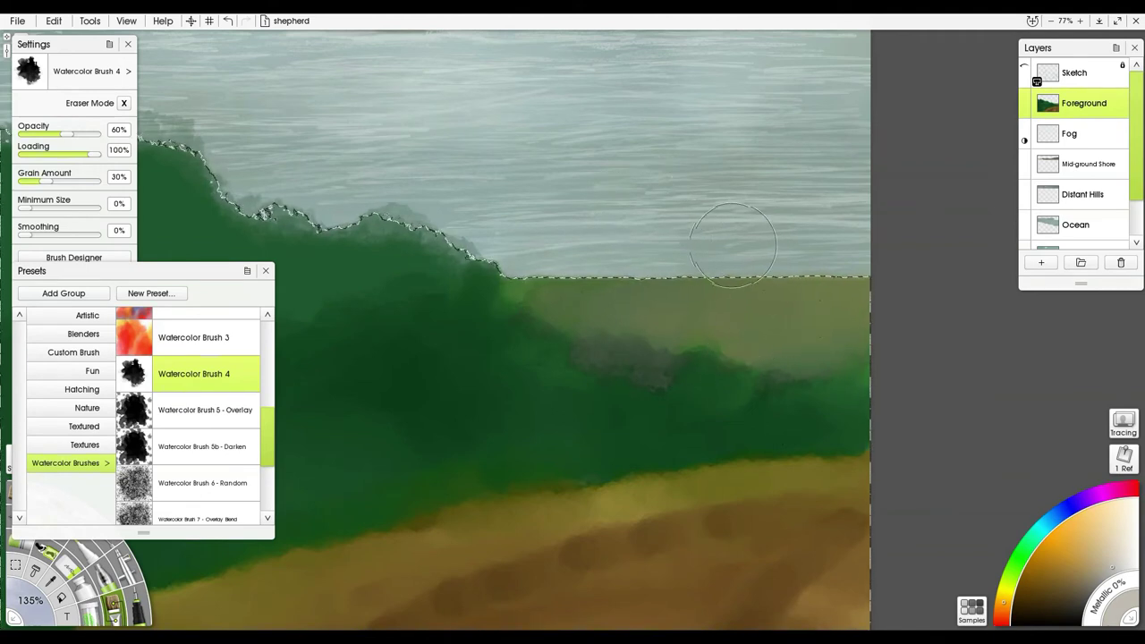
{"action": "left_click", "coordinate": [1077, 134]}
{"action": "left_click_drag", "start_coordinate": [1074, 96], "coordinate": [1074, 99]}
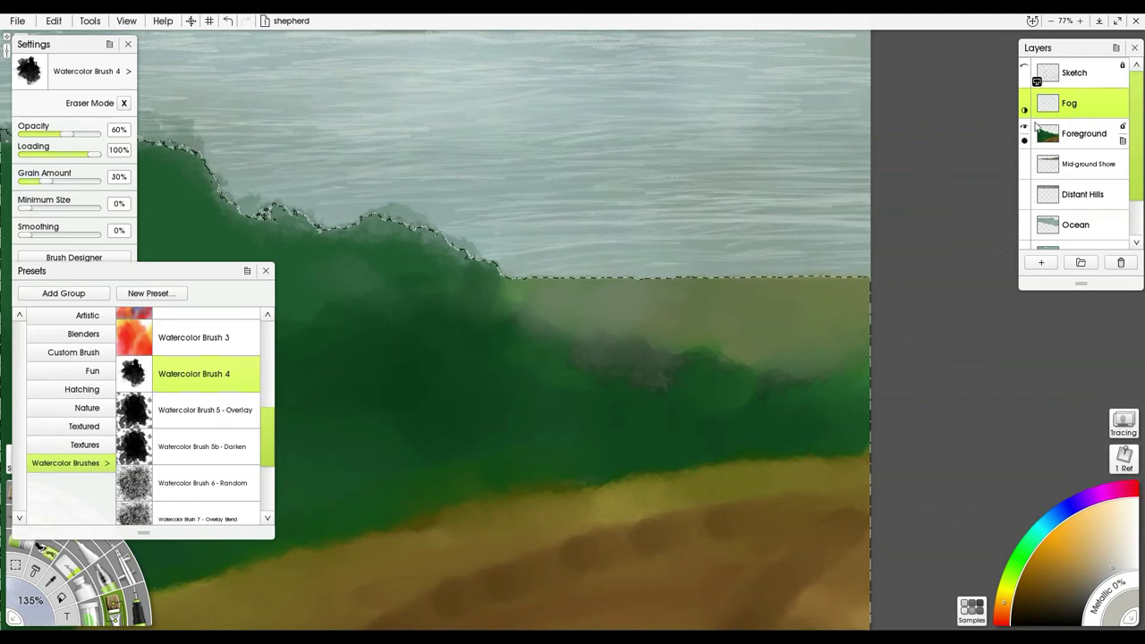
{"action": "left_click_drag", "start_coordinate": [1062, 130], "coordinate": [1066, 100]}
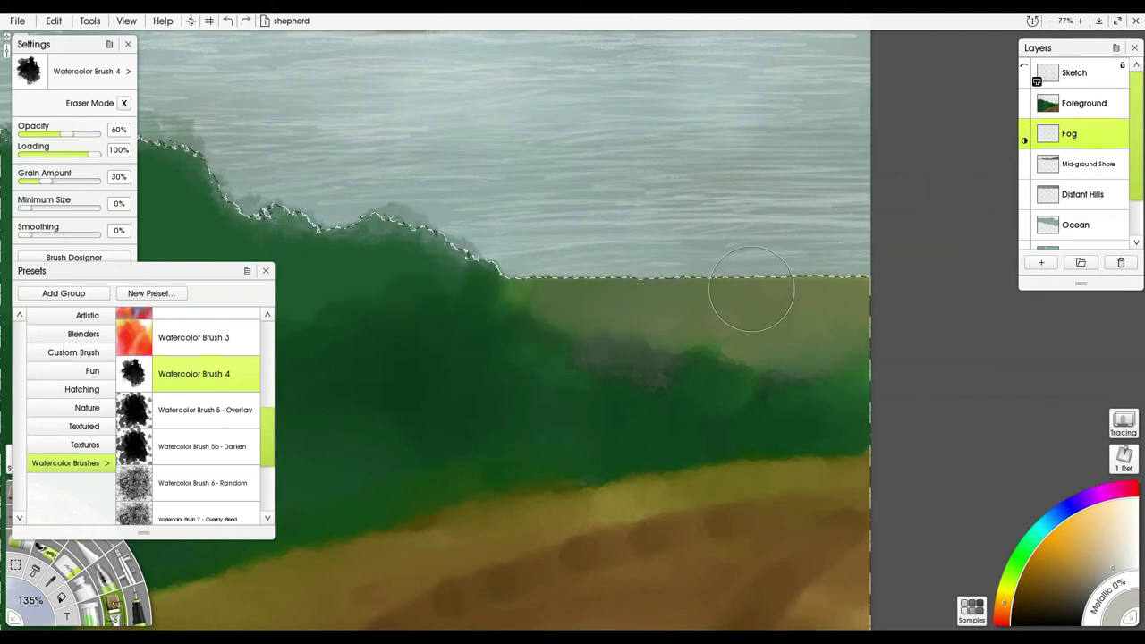
{"action": "left_click", "coordinate": [1073, 99]}
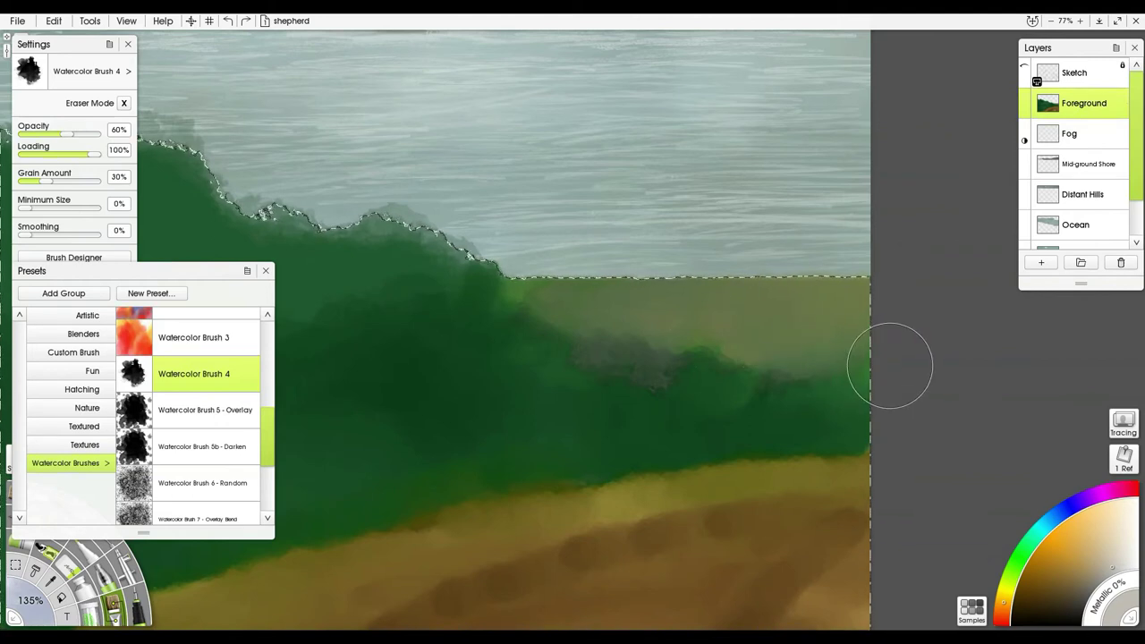
Step: Touch up the hedge's upper edge where it meets the field, and switch to the Gouache Dry Brush preset
{"action": "left_click_drag", "start_coordinate": [829, 373], "coordinate": [707, 386]}
{"action": "left_click_drag", "start_coordinate": [266, 440], "coordinate": [267, 329]}
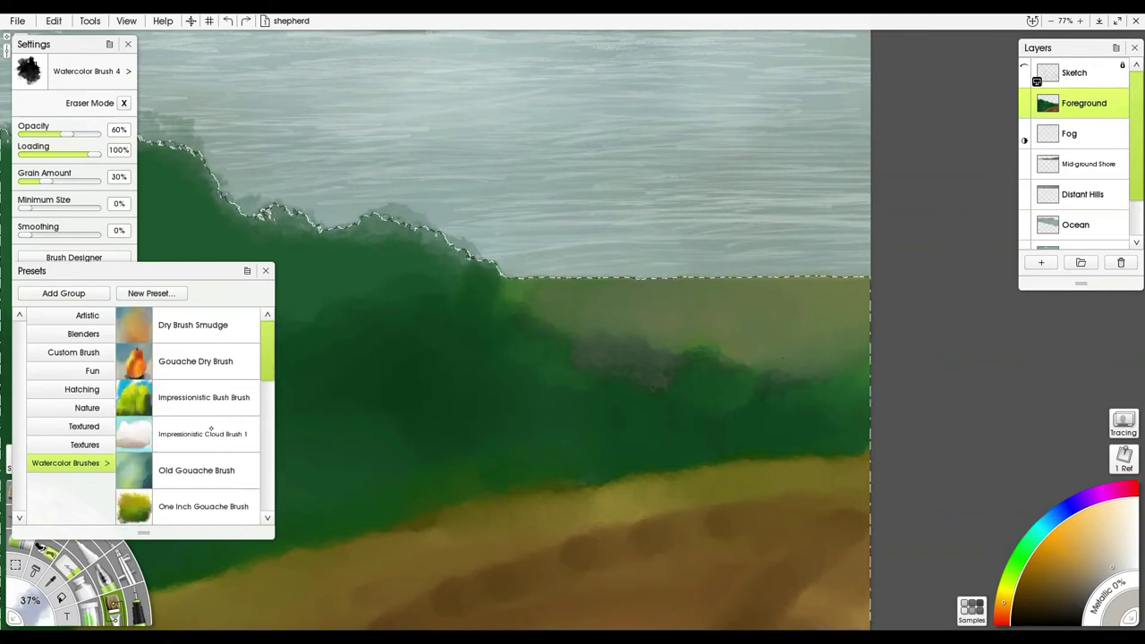
{"action": "left_click", "coordinate": [208, 365]}
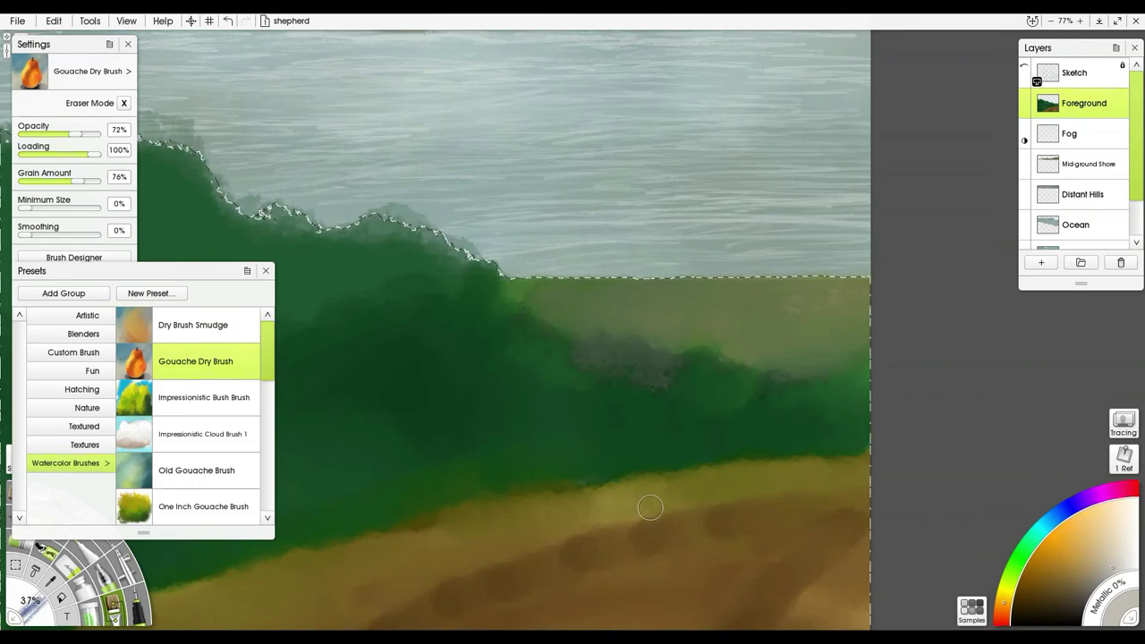
{"action": "left_click_drag", "start_coordinate": [612, 458], "coordinate": [810, 415], "text": "shift"}
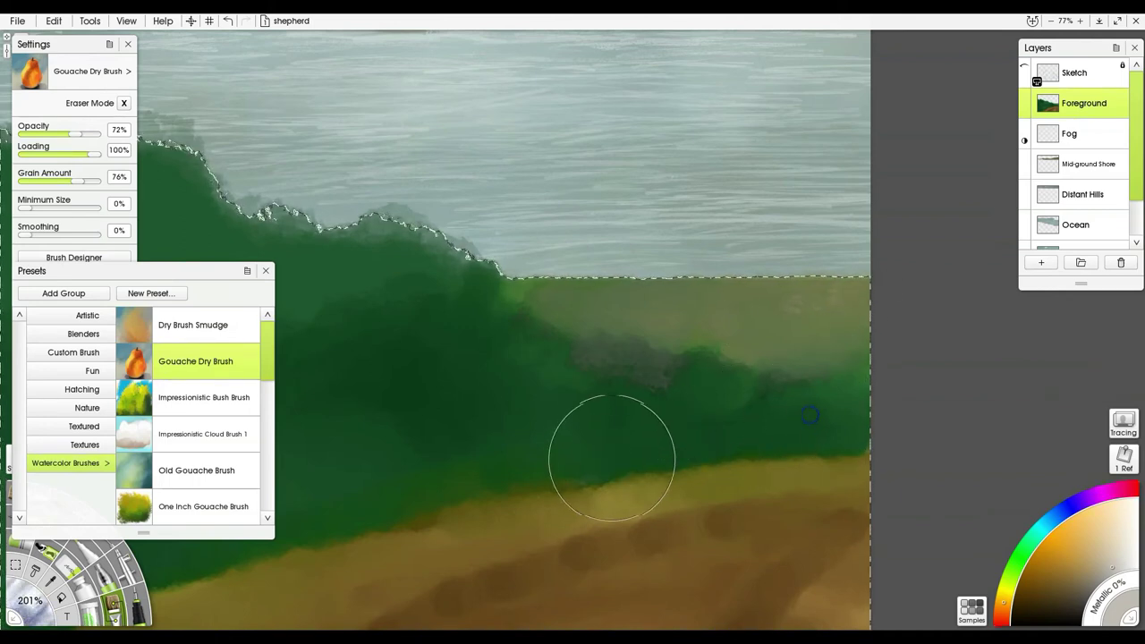
{"action": "left_click_drag", "start_coordinate": [611, 460], "coordinate": [707, 430]}
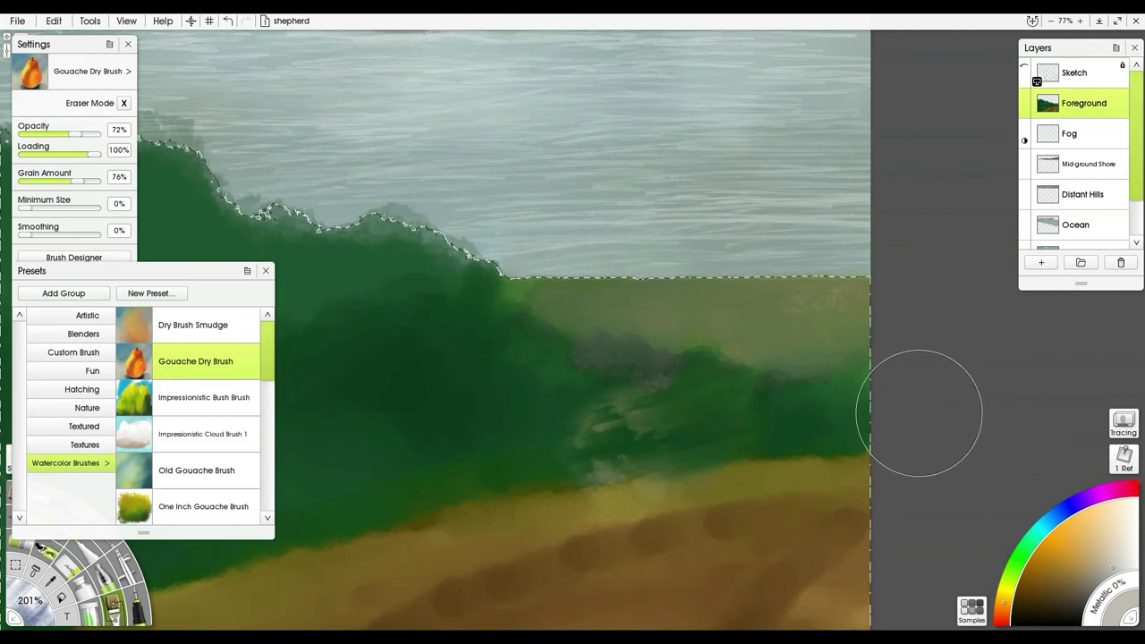
{"action": "key", "text": "ctrl+z"}
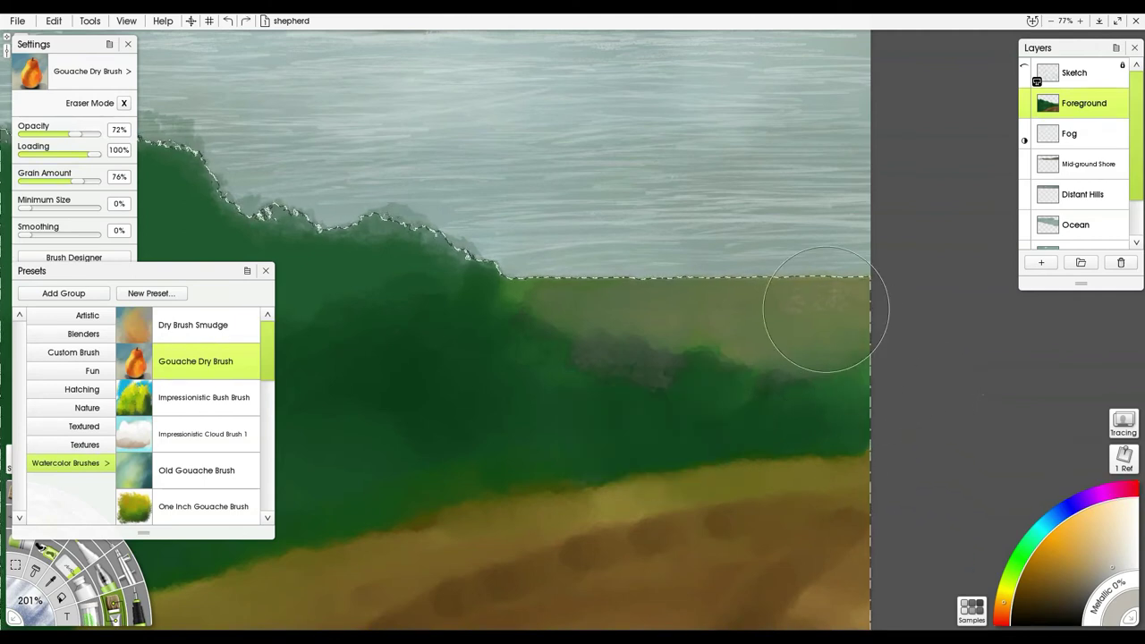
Step: Paint light dry-brush texture across the field up to the waterline with the Gouache Dry Brush at 47% size
{"action": "mouse_move", "coordinate": [823, 332]}
{"action": "left_mouse_down"}
{"action": "mouse_move", "coordinate": [759, 316]}
{"action": "mouse_move", "coordinate": [614, 320]}
{"action": "mouse_move", "coordinate": [637, 324]}
{"action": "left_mouse_up"}
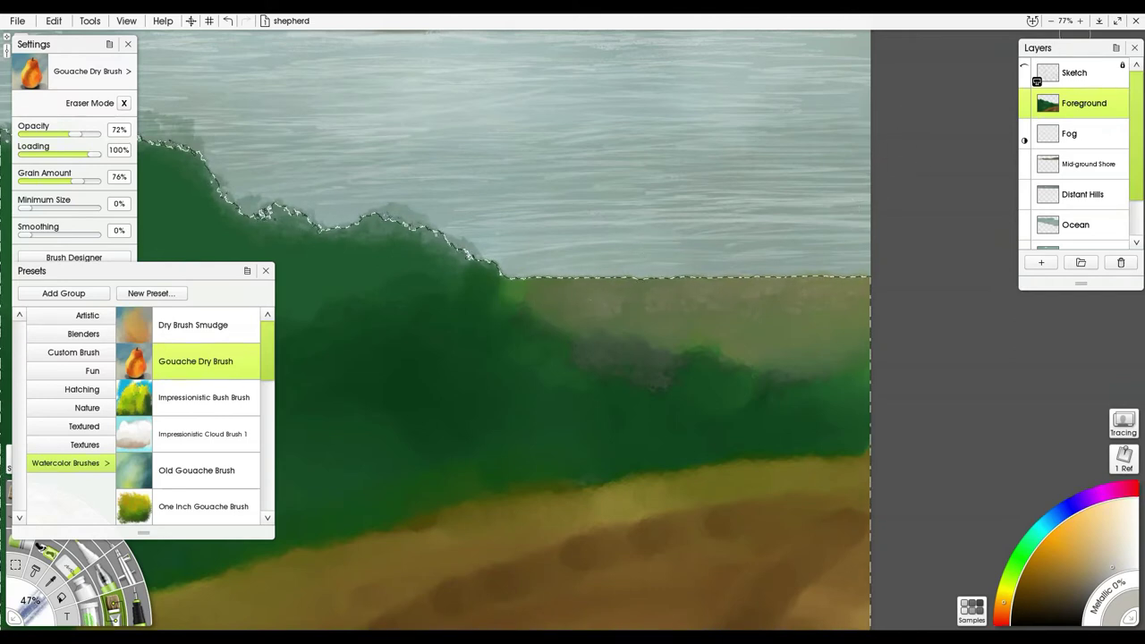
{"action": "left_click", "coordinate": [1081, 21]}
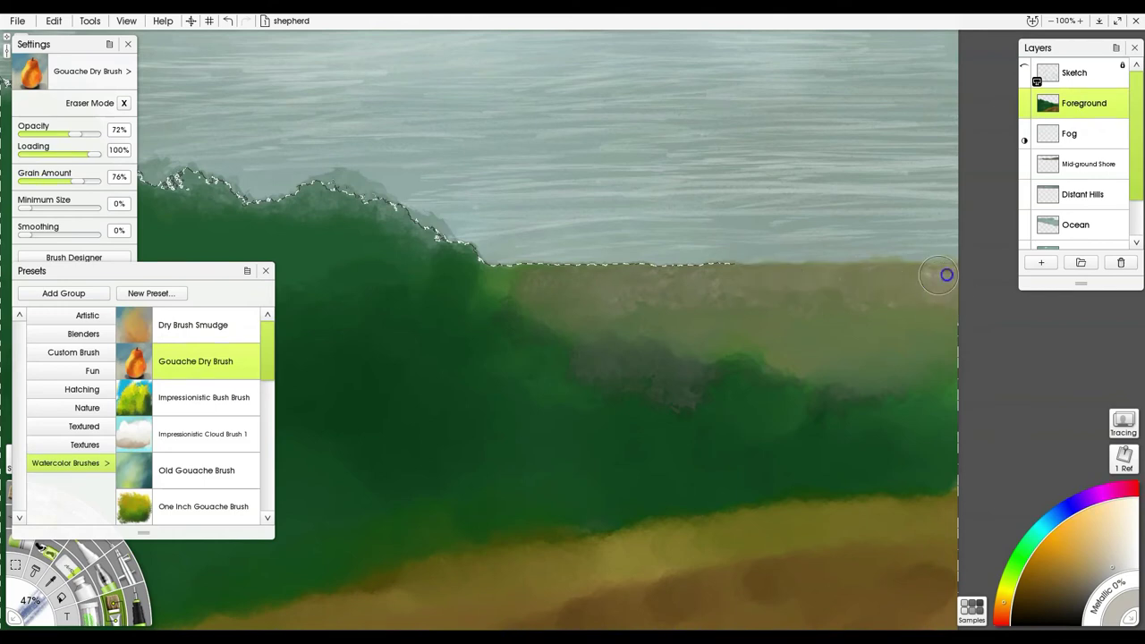
{"action": "left_click", "coordinate": [503, 287]}
Step: Look through the brush presets and choose Particles Snow from the Textures group
{"action": "left_click", "coordinate": [204, 401]}
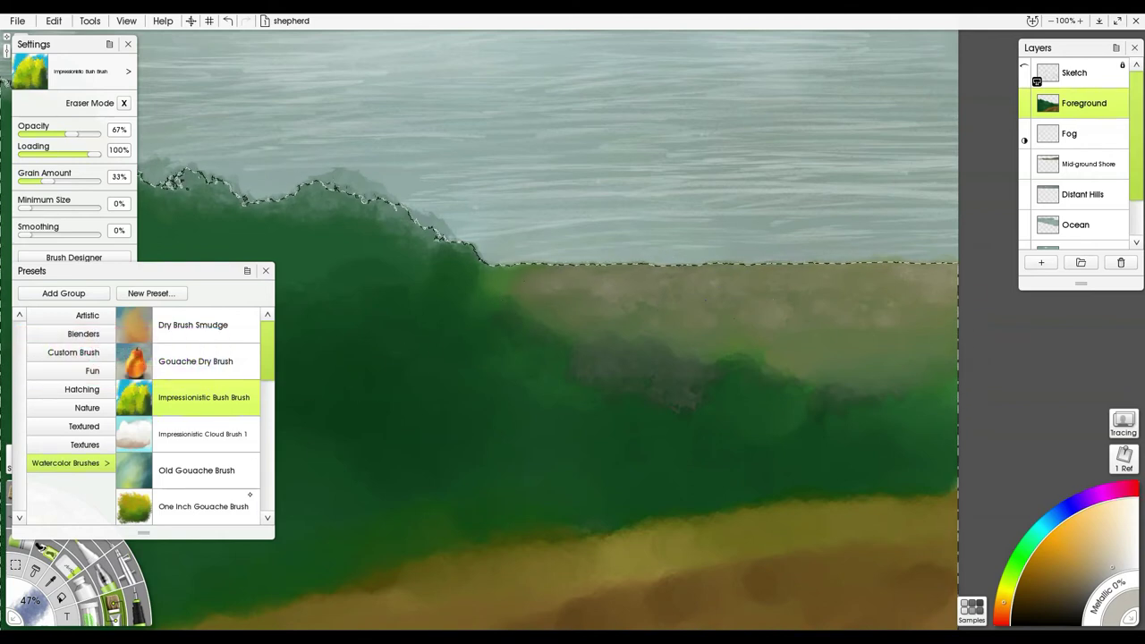
{"action": "left_click_drag", "start_coordinate": [269, 377], "coordinate": [273, 419]}
{"action": "left_click_drag", "start_coordinate": [273, 439], "coordinate": [266, 349]}
{"action": "left_click", "coordinate": [83, 445]}
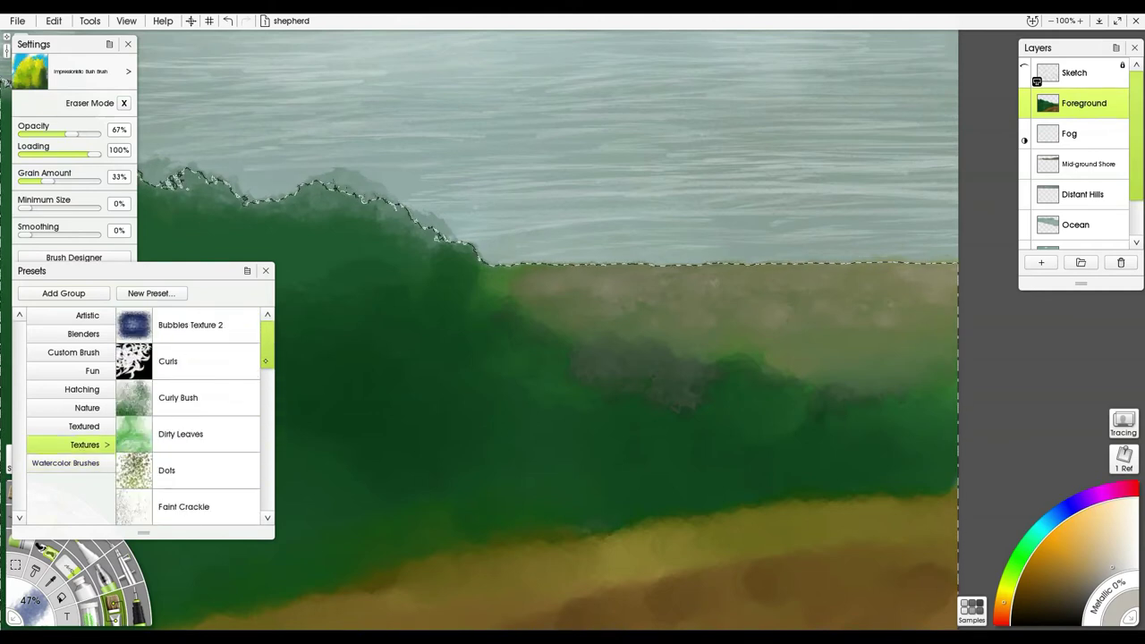
{"action": "left_click_drag", "start_coordinate": [266, 361], "coordinate": [268, 401]}
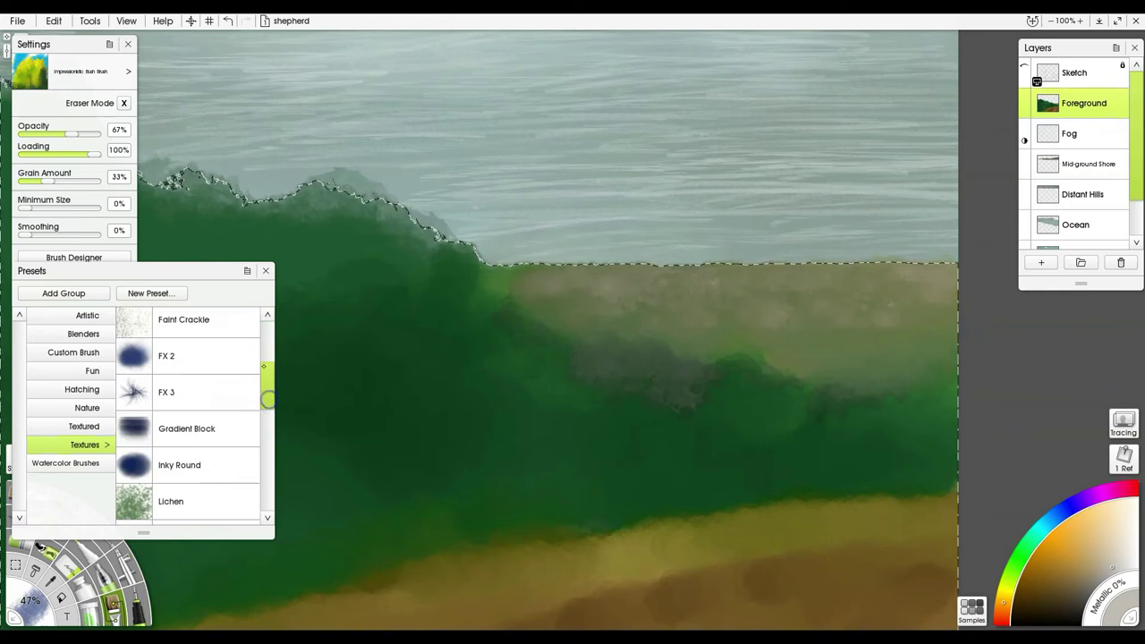
{"action": "scroll", "coordinate": [162, 462], "scroll_direction": "down", "scroll_amount": 3}
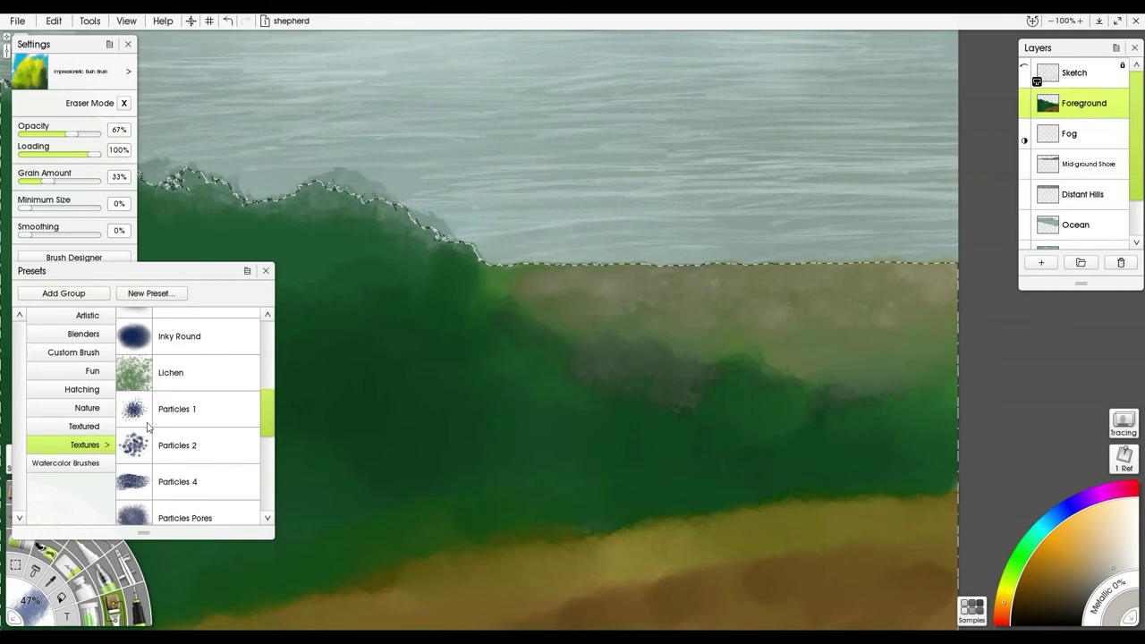
{"action": "scroll", "coordinate": [149, 428], "scroll_direction": "down", "scroll_amount": 2}
{"action": "left_click", "coordinate": [139, 405]}
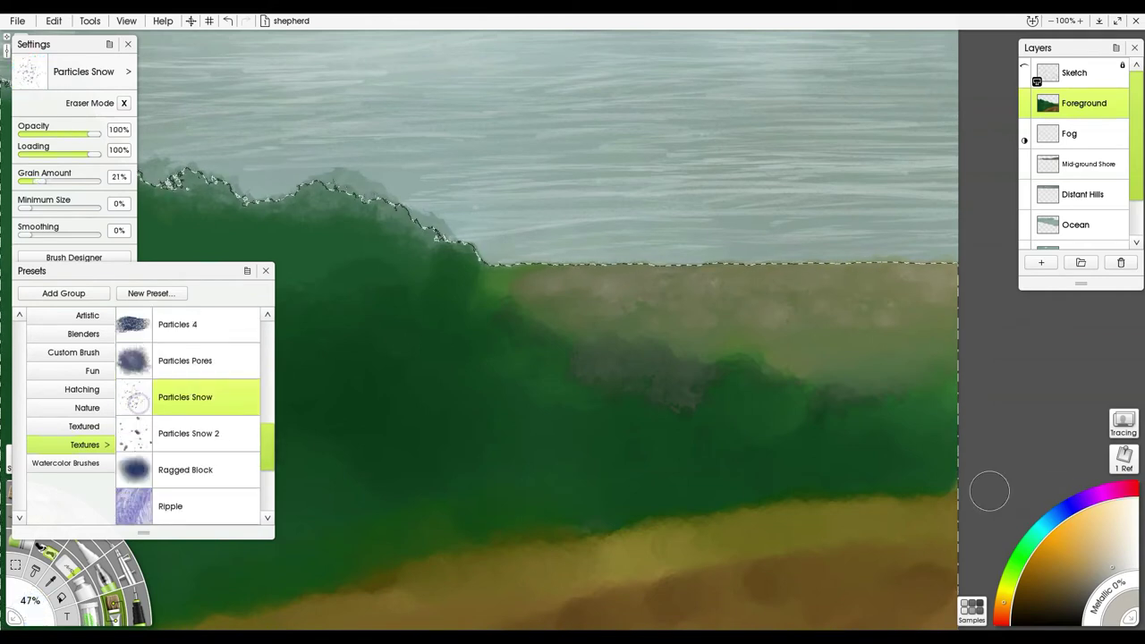
Step: Speckle the field with light grey-brown using Particles Snow at 86% brush size, and try a stroke in a darker tone
{"action": "left_click", "coordinate": [1097, 577]}
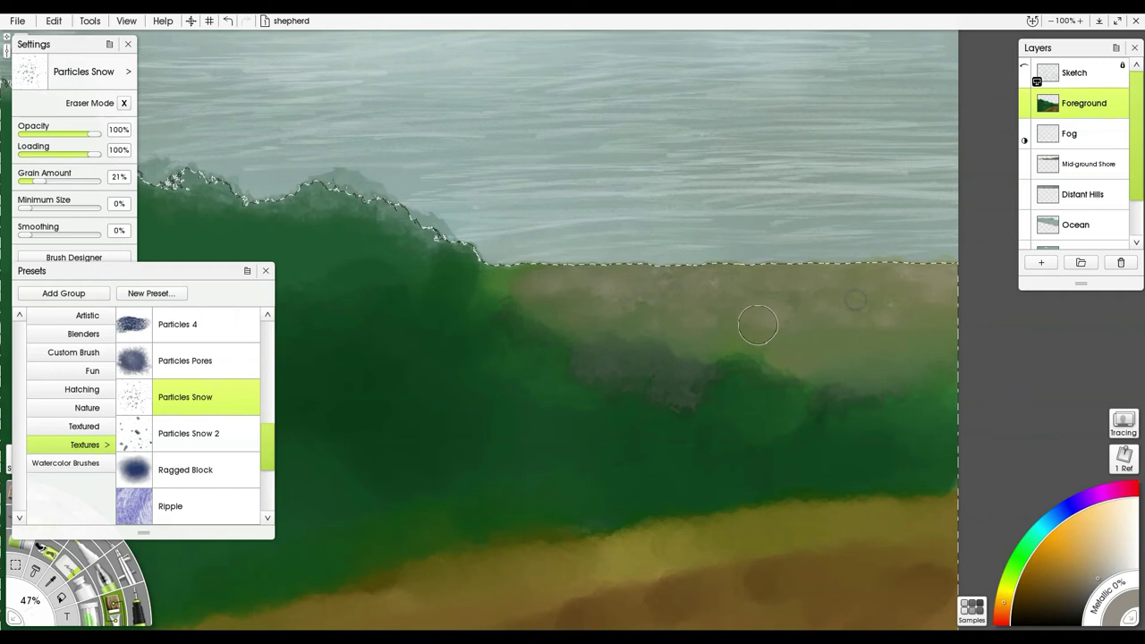
{"action": "left_click_drag", "start_coordinate": [733, 329], "coordinate": [778, 330], "text": "shift"}
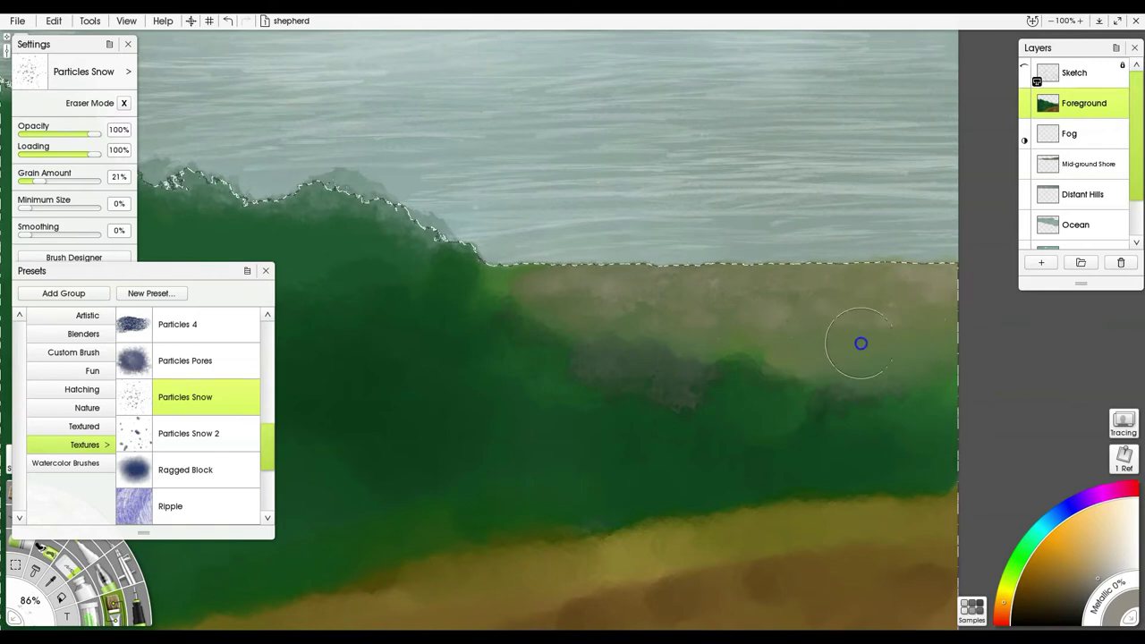
{"action": "left_click", "coordinate": [1082, 601]}
{"action": "left_click_drag", "start_coordinate": [762, 309], "coordinate": [812, 310]}
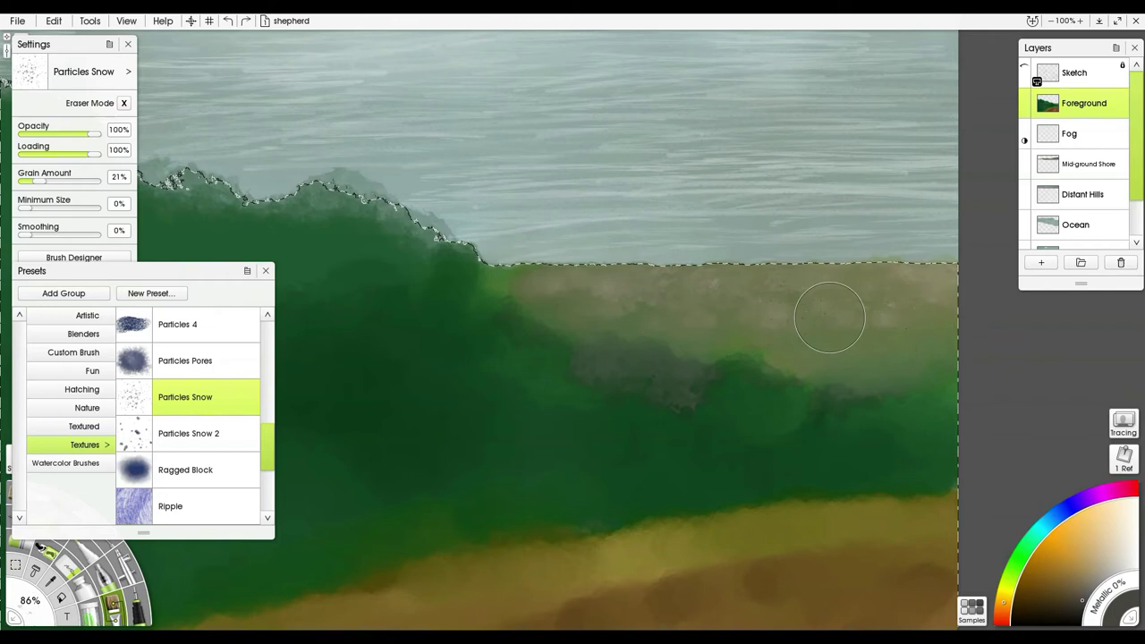
Step: Reduce the brush opacity to 28% and scatter dark speckles across the field, enlarging the brush to 109% and 186%
{"action": "left_click", "coordinate": [45, 134]}
{"action": "mouse_move", "coordinate": [672, 312]}
{"action": "left_mouse_down"}
{"action": "mouse_move", "coordinate": [779, 315]}
{"action": "mouse_move", "coordinate": [918, 284]}
{"action": "left_mouse_up"}
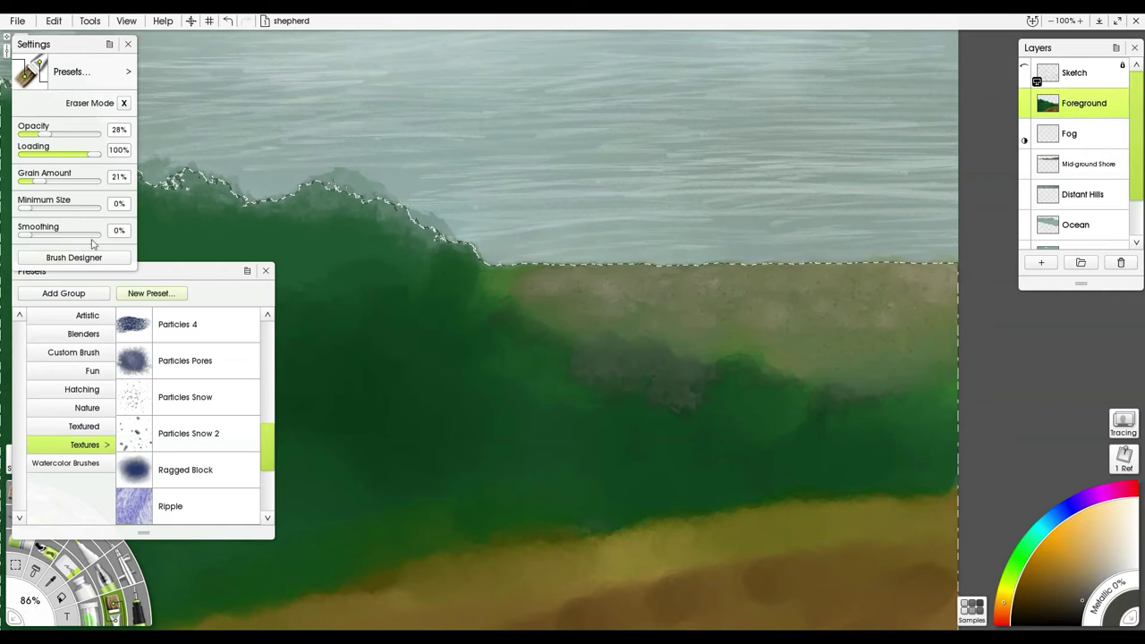
{"action": "left_click_drag", "start_coordinate": [688, 488], "coordinate": [717, 485], "text": "shift"}
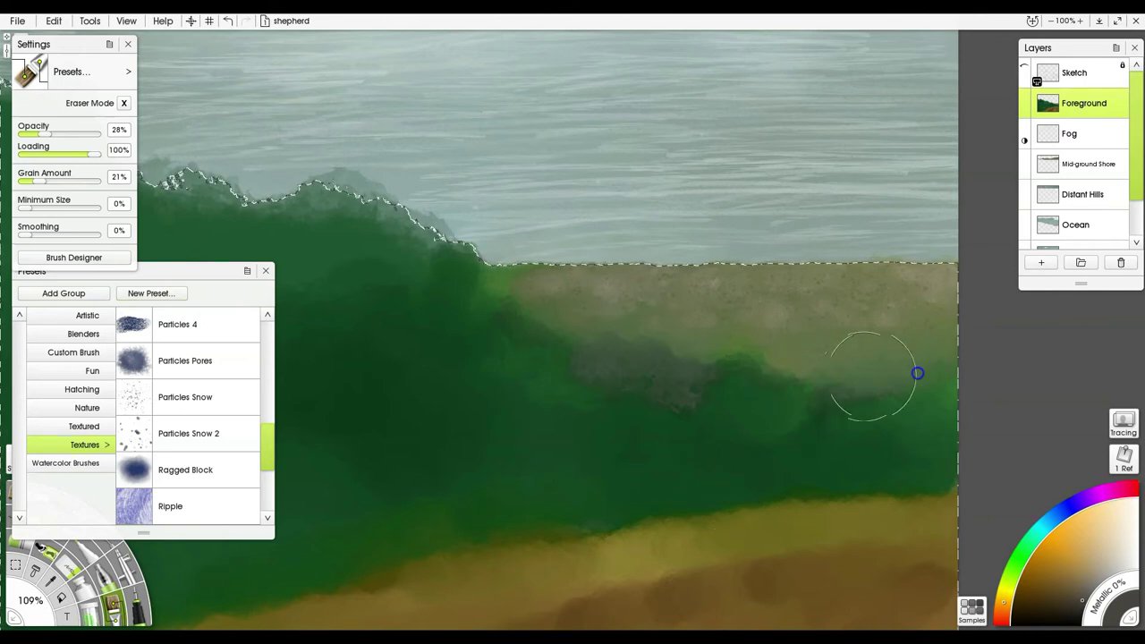
{"action": "left_click_drag", "start_coordinate": [651, 447], "coordinate": [730, 447], "text": "shift"}
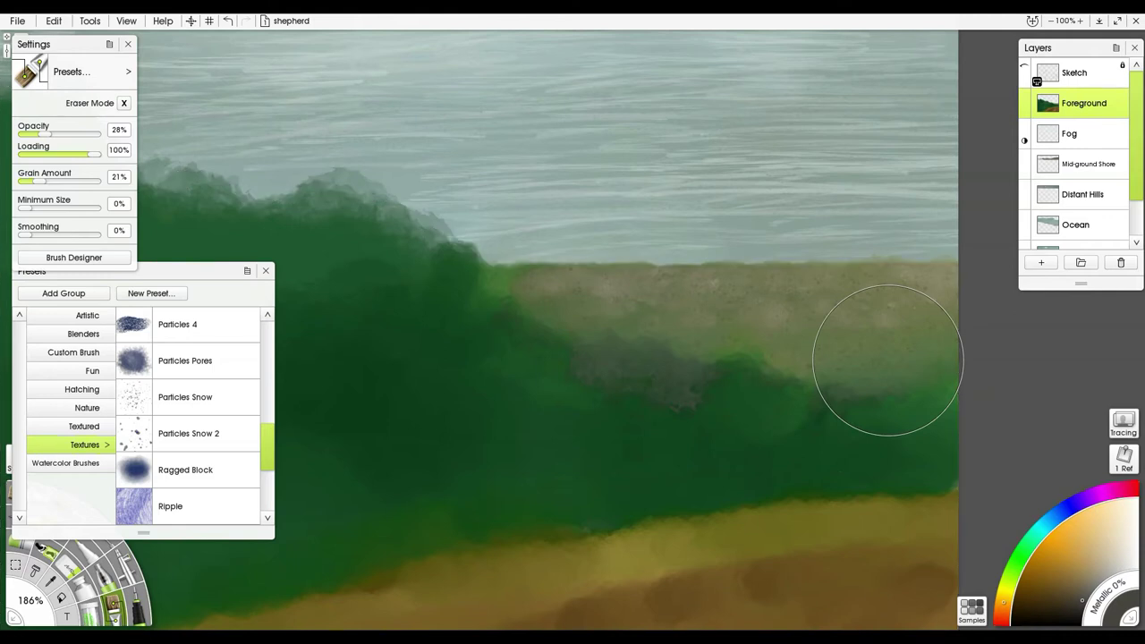
Step: Choose the Impressionistic Cloud Brush 1 preset from the Watercolor Brushes group and shrink the brush to 7%
{"action": "left_click", "coordinate": [79, 465]}
{"action": "left_click", "coordinate": [168, 446]}
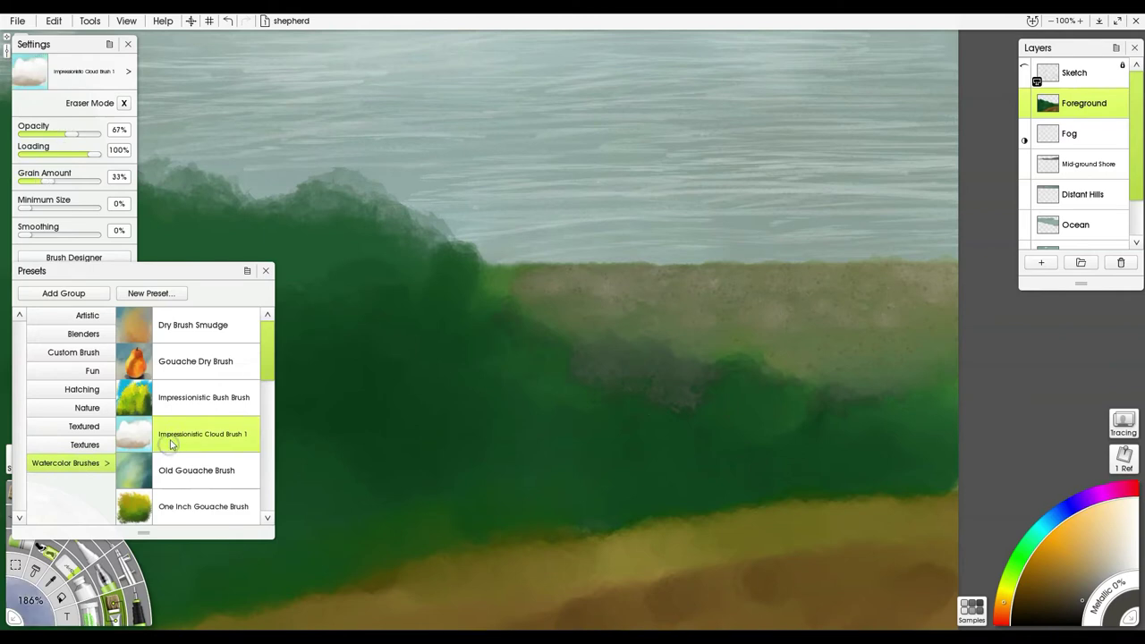
{"action": "left_click_drag", "start_coordinate": [725, 435], "coordinate": [519, 455], "text": "shift"}
{"action": "key", "text": "bracketleft"}
{"action": "key", "text": "bracketleft"}
{"action": "key", "text": "bracketleft"}
{"action": "key", "text": "bracketleft"}
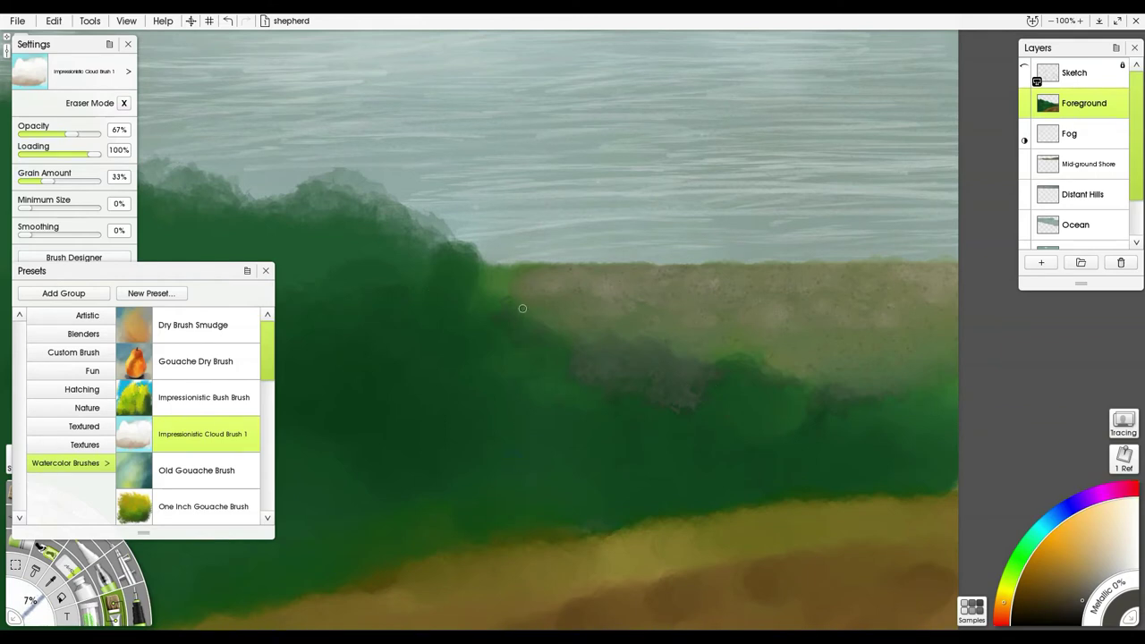
Step: Sample the green at the field's far edge, darken it, and dab tiny bushes along the waterline and a dark patch in the field
{"action": "left_click", "coordinate": [553, 268], "text": "alt"}
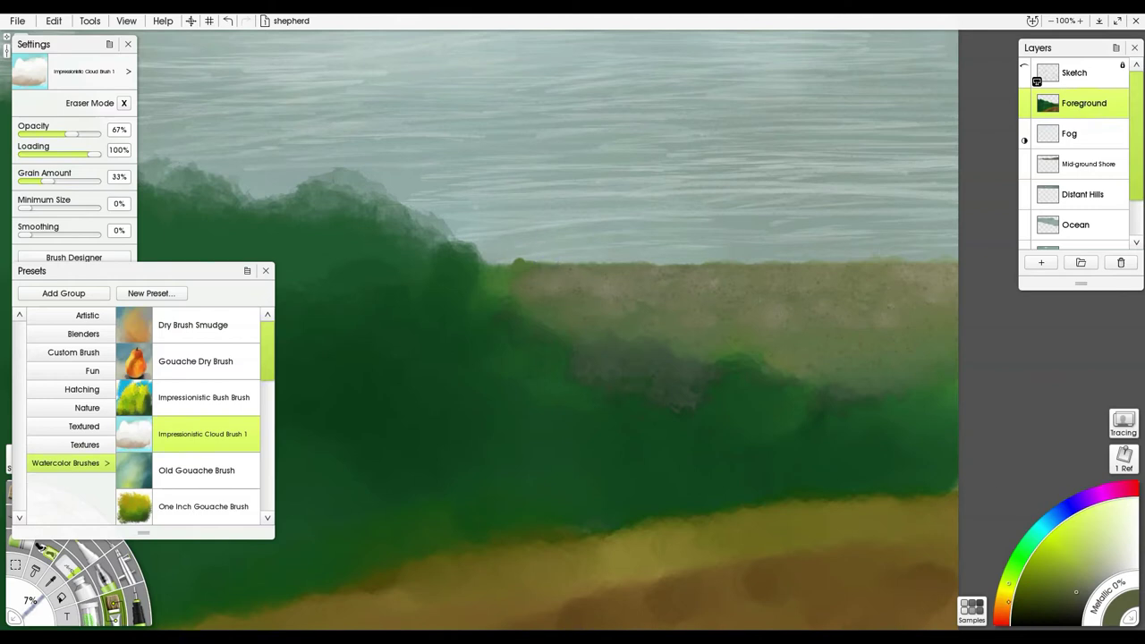
{"action": "left_click", "coordinate": [1080, 606]}
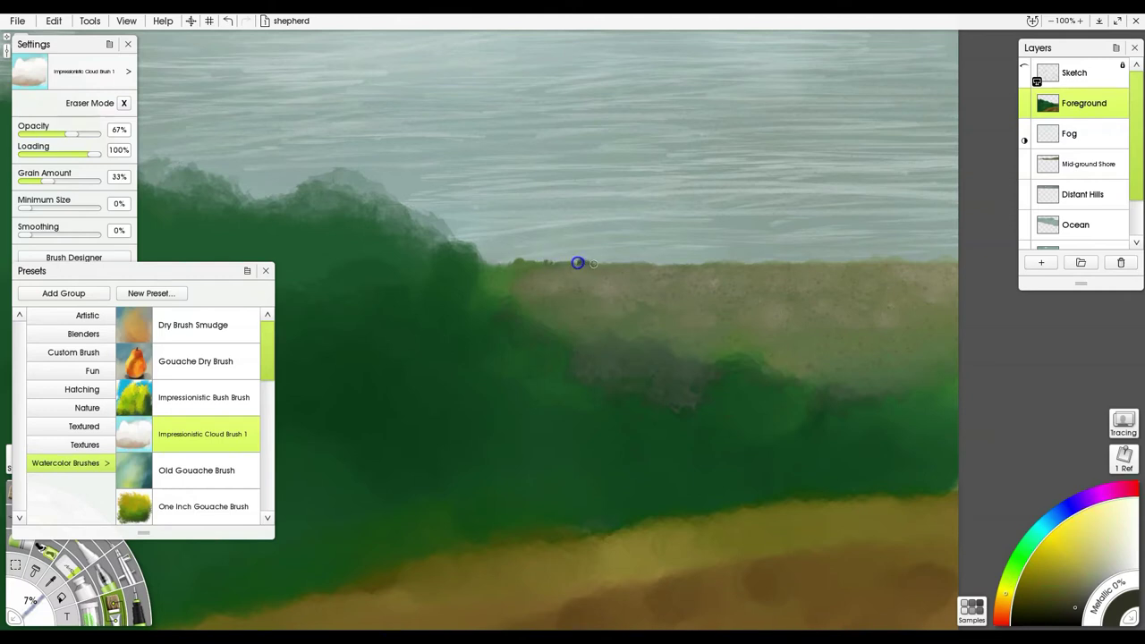
{"action": "mouse_move", "coordinate": [577, 262]}
{"action": "left_mouse_down"}
{"action": "mouse_move", "coordinate": [650, 264]}
{"action": "mouse_move", "coordinate": [589, 262]}
{"action": "mouse_move", "coordinate": [616, 269]}
{"action": "mouse_move", "coordinate": [604, 272]}
{"action": "mouse_move", "coordinate": [645, 268]}
{"action": "mouse_move", "coordinate": [618, 269]}
{"action": "left_mouse_up"}
{"action": "mouse_move", "coordinate": [850, 301]}
{"action": "left_mouse_down"}
{"action": "mouse_move", "coordinate": [917, 299]}
{"action": "mouse_move", "coordinate": [824, 303]}
{"action": "left_mouse_up"}
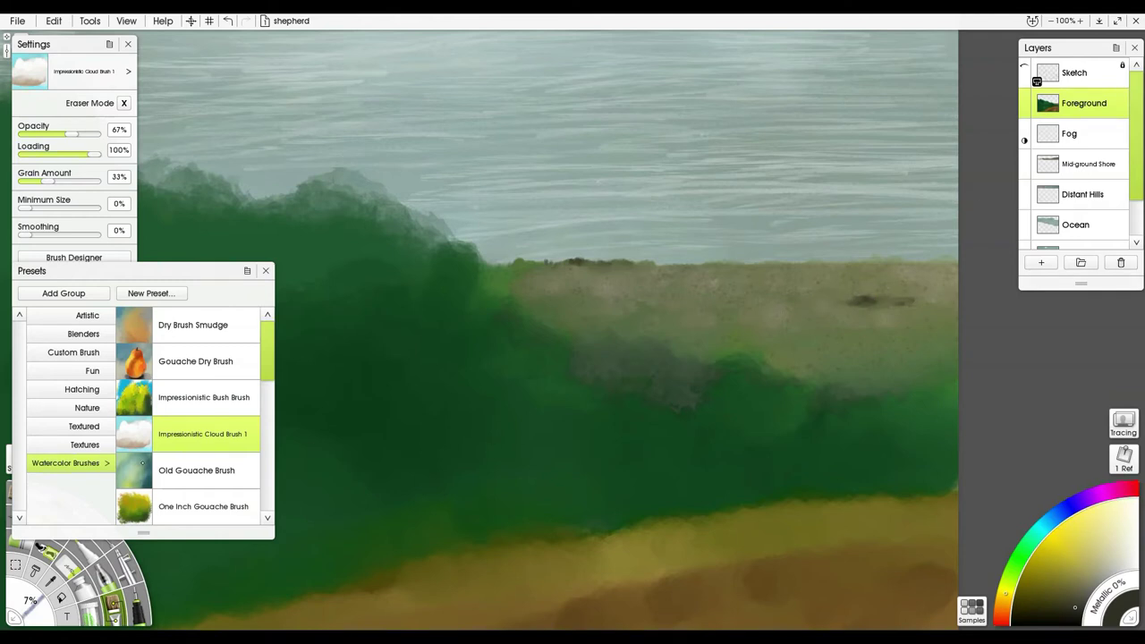
Step: Choose the Lichen preset from the Textures group and extend the dark field patch and far-edge bushes at 7% brush size
{"action": "left_click", "coordinate": [85, 445]}
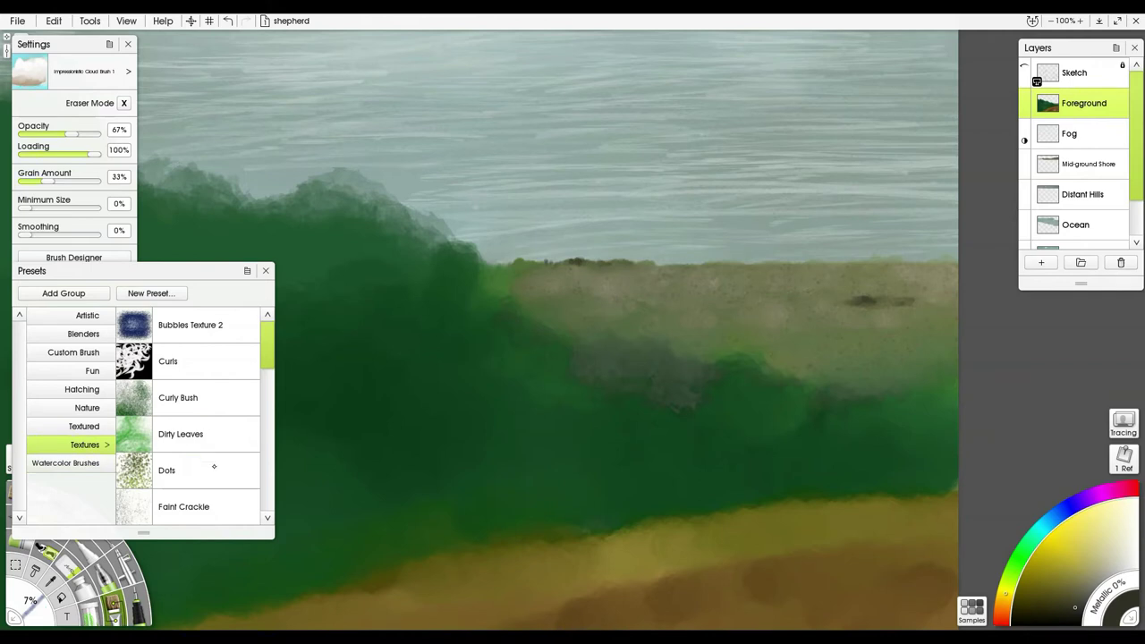
{"action": "left_click_drag", "start_coordinate": [264, 359], "coordinate": [272, 438]}
{"action": "left_click", "coordinate": [214, 322]}
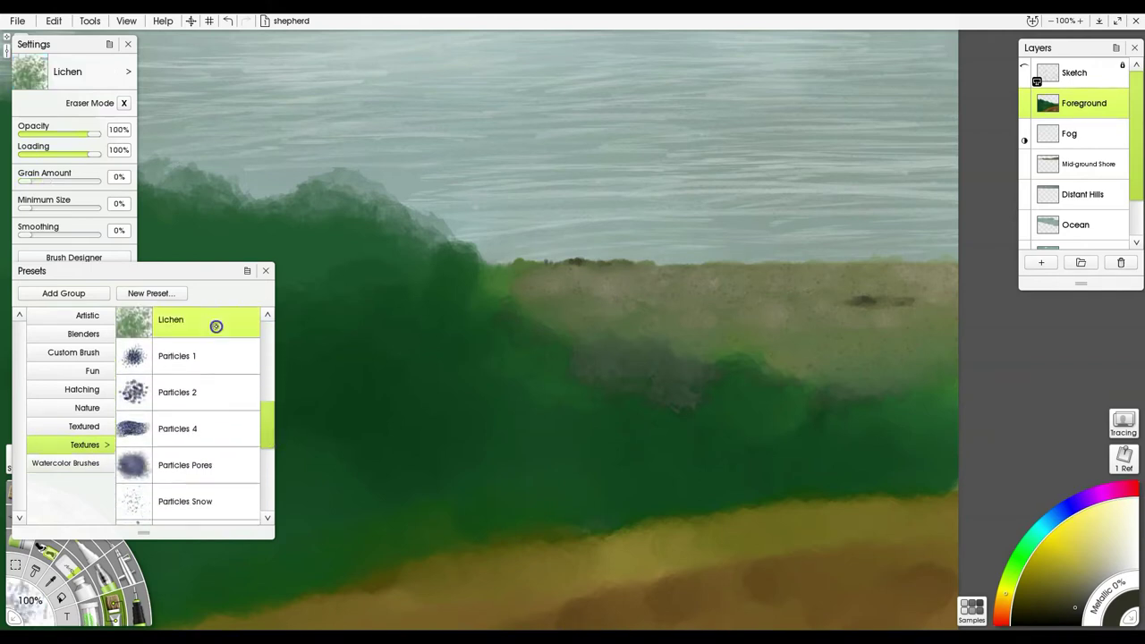
{"action": "mouse_move", "coordinate": [881, 349]}
{"action": "left_mouse_down"}
{"action": "mouse_move", "coordinate": [886, 340]}
{"action": "mouse_move", "coordinate": [767, 327]}
{"action": "left_mouse_up"}
{"action": "mouse_move", "coordinate": [839, 302]}
{"action": "left_mouse_down"}
{"action": "mouse_move", "coordinate": [953, 299]}
{"action": "mouse_move", "coordinate": [952, 299]}
{"action": "left_mouse_up"}
{"action": "mouse_move", "coordinate": [849, 300]}
{"action": "left_mouse_down"}
{"action": "mouse_move", "coordinate": [894, 297]}
{"action": "mouse_move", "coordinate": [787, 305]}
{"action": "left_mouse_up"}
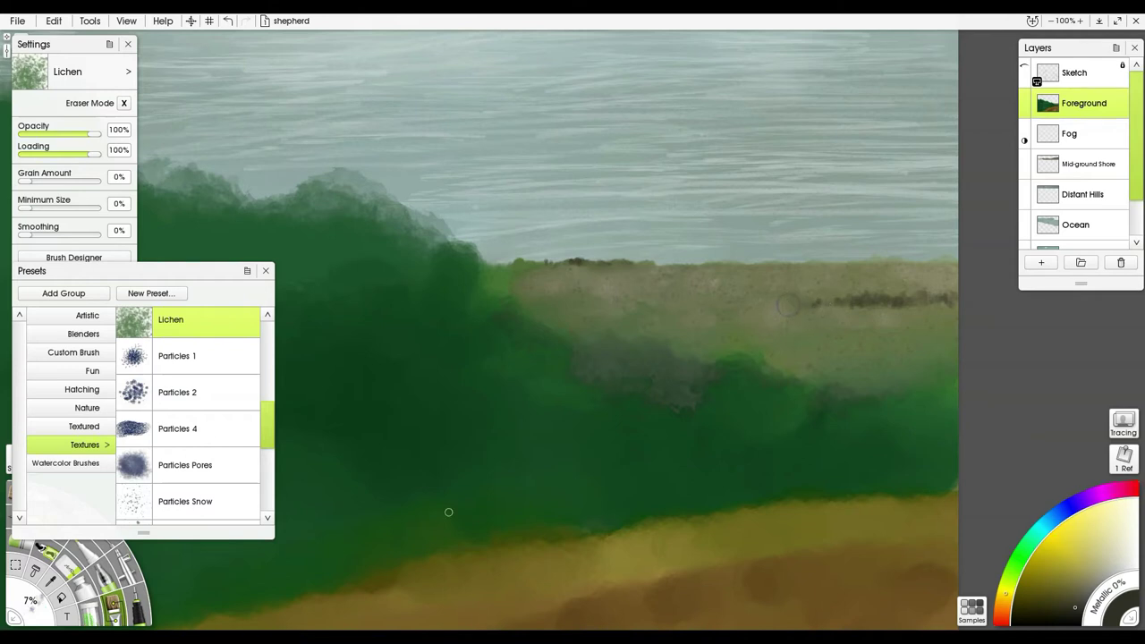
{"action": "left_click_drag", "start_coordinate": [655, 263], "coordinate": [700, 266]}
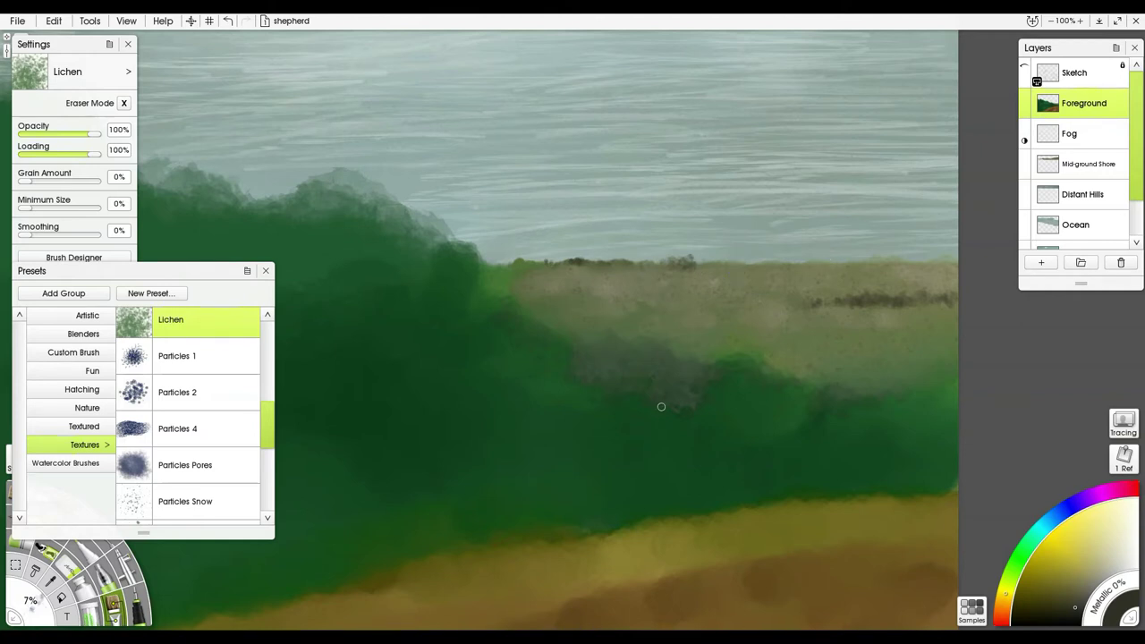
Step: Sample the hedge's dark green and paint leafy Lichen texture at 77% size along the hedge's sloping upper edge, undoing the first attempt
{"action": "left_click", "coordinate": [707, 417], "text": "alt"}
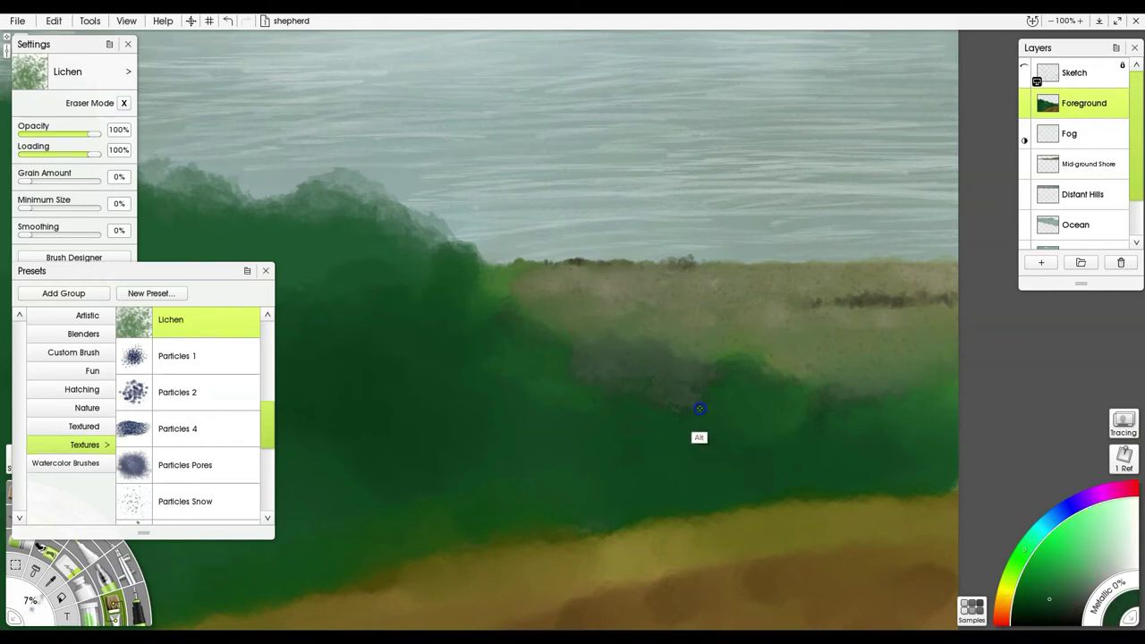
{"action": "mouse_move", "coordinate": [674, 420]}
{"action": "left_mouse_down", "text": "shift"}
{"action": "mouse_move", "coordinate": [760, 424]}
{"action": "mouse_move", "coordinate": [672, 417]}
{"action": "mouse_move", "coordinate": [649, 399]}
{"action": "mouse_move", "coordinate": [613, 411]}
{"action": "mouse_move", "coordinate": [593, 396]}
{"action": "left_mouse_up", "text": "shift"}
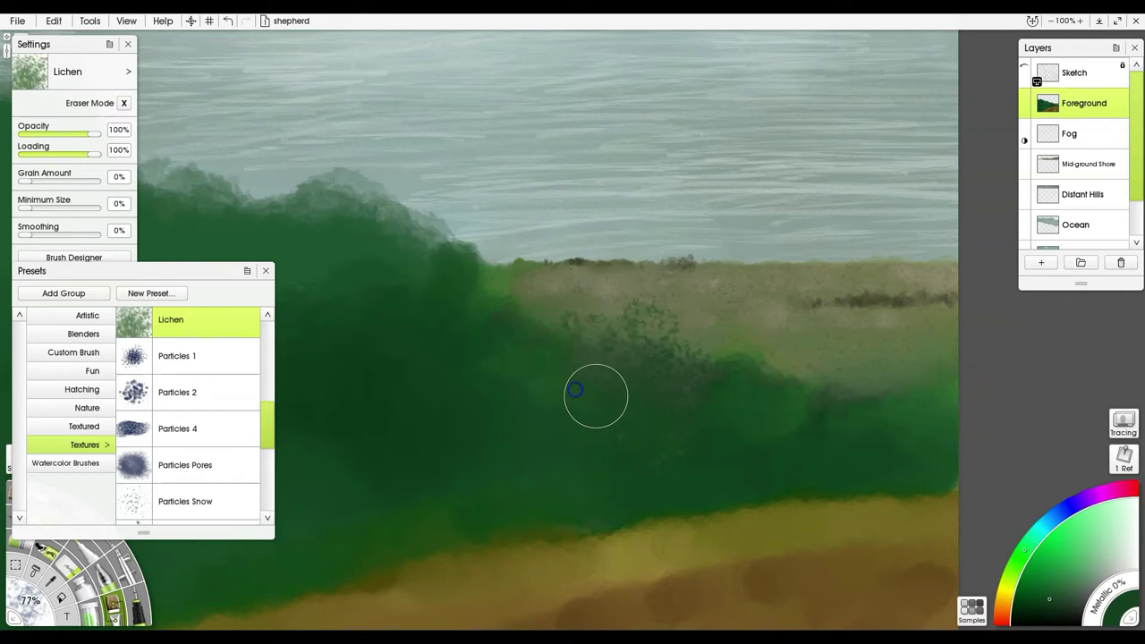
{"action": "key", "text": "ctrl+z"}
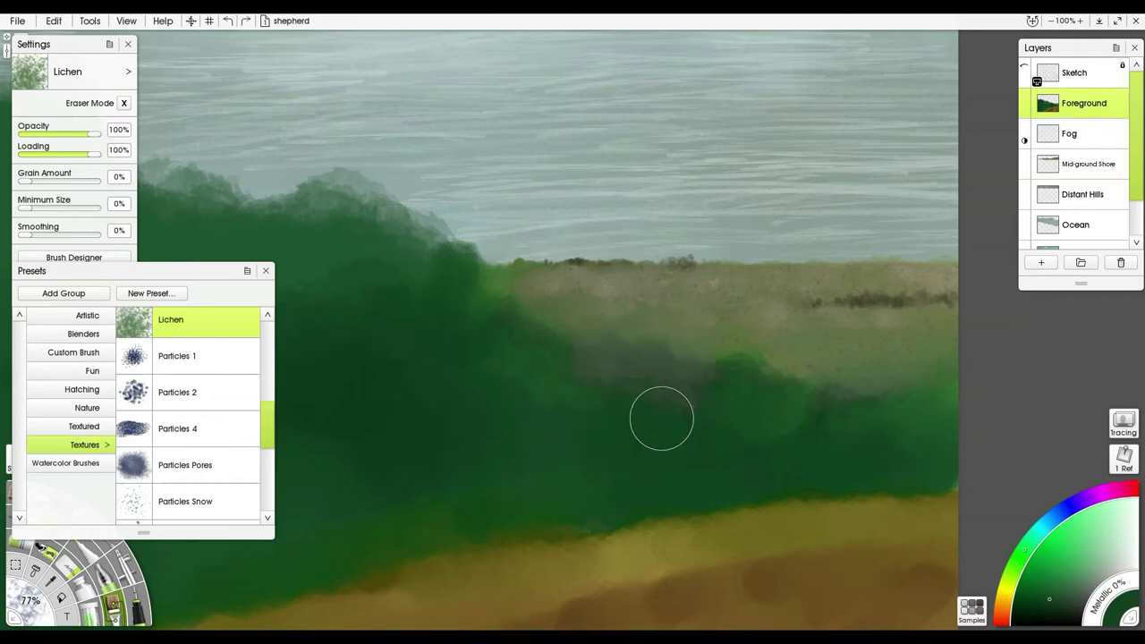
{"action": "mouse_move", "coordinate": [620, 410]}
{"action": "left_mouse_down"}
{"action": "mouse_move", "coordinate": [666, 407]}
{"action": "mouse_move", "coordinate": [676, 417]}
{"action": "mouse_move", "coordinate": [664, 404]}
{"action": "mouse_move", "coordinate": [649, 415]}
{"action": "mouse_move", "coordinate": [547, 400]}
{"action": "left_mouse_up"}
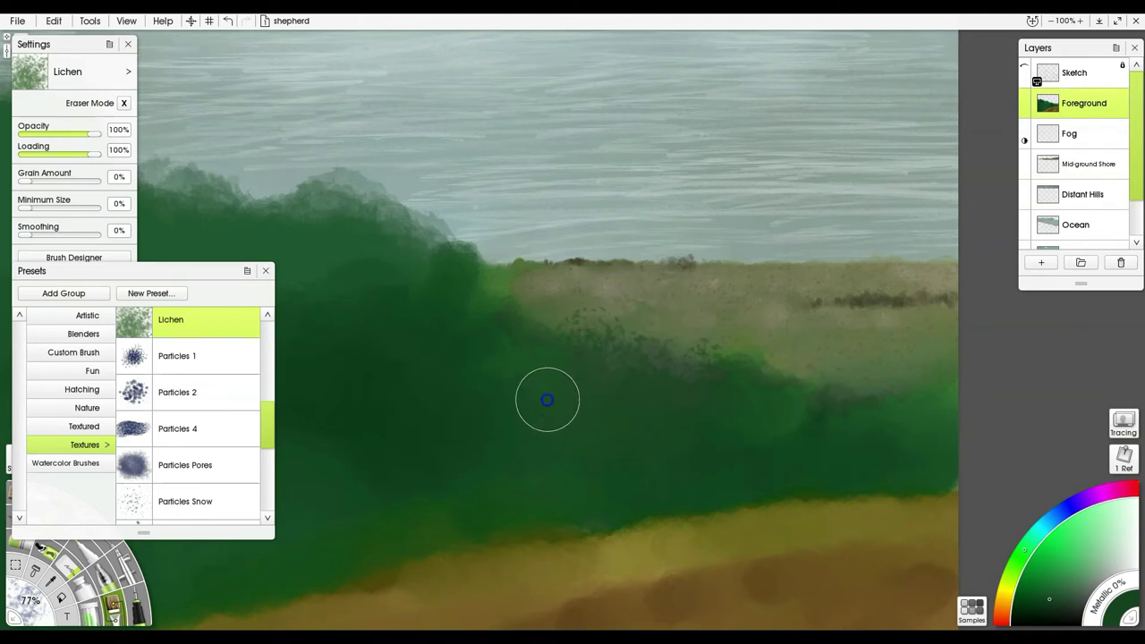
Step: Show the Sketch layer and add a new layer directly above Foreground
{"action": "left_click", "coordinate": [1025, 70]}
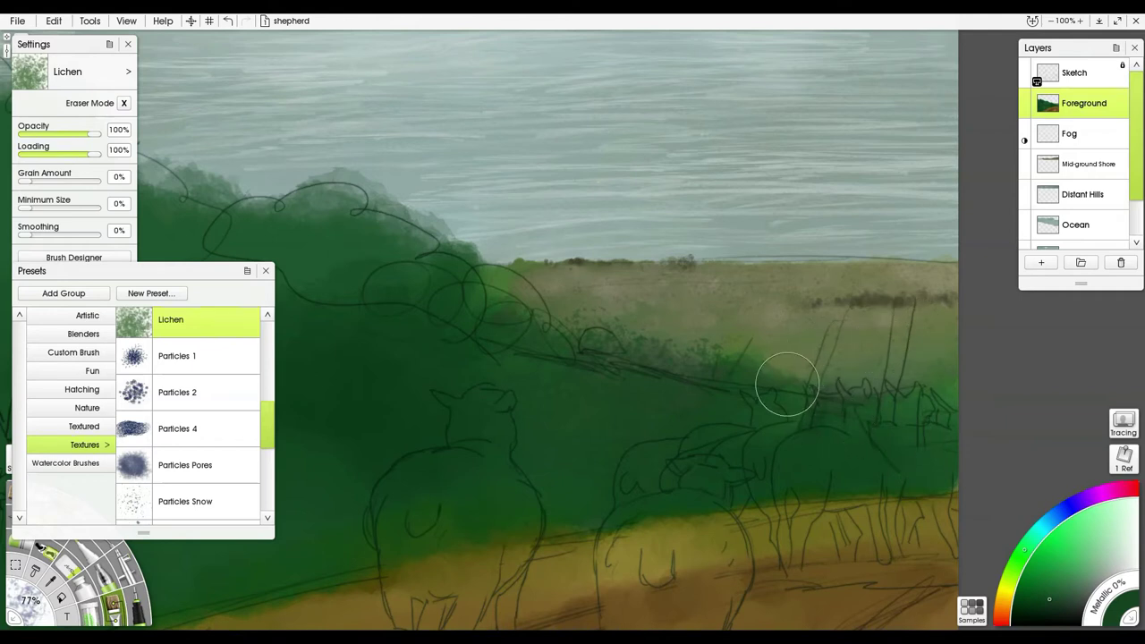
{"action": "left_click", "coordinate": [1041, 262]}
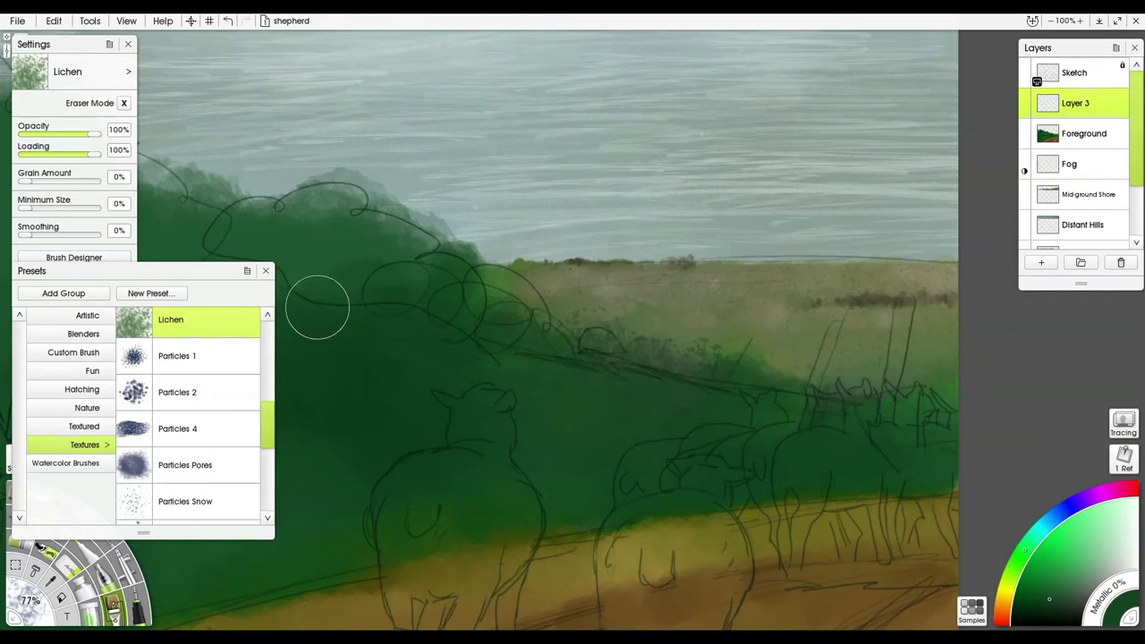
Step: Outline the four sketched fence posts beside the hedge with polygon selections
{"action": "left_click", "coordinate": [15, 564]}
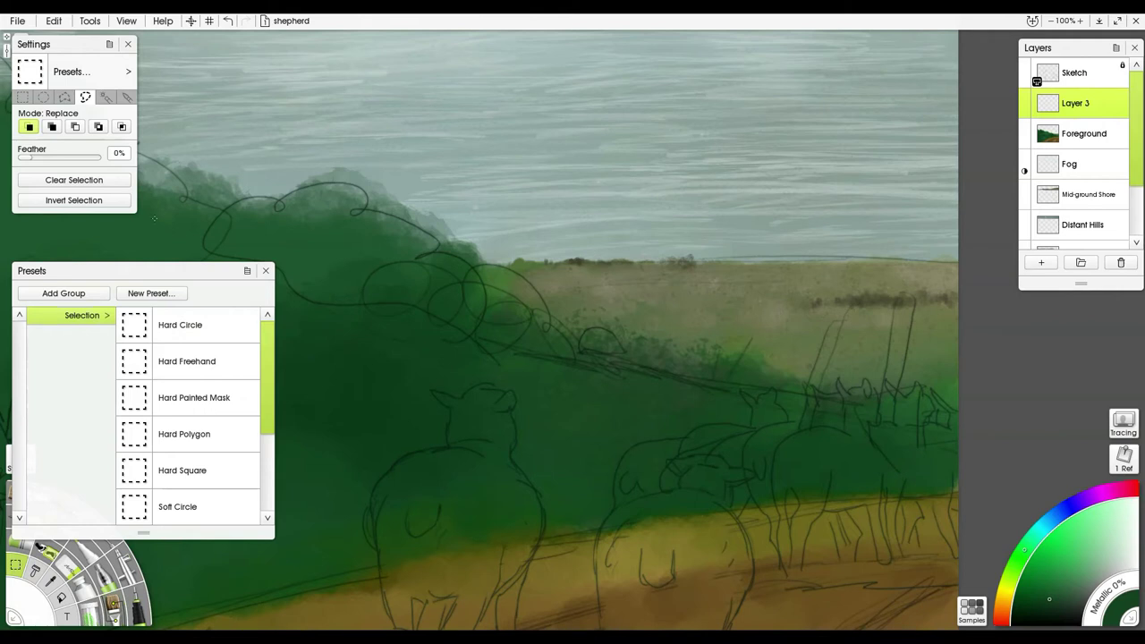
{"action": "left_click", "coordinate": [65, 96]}
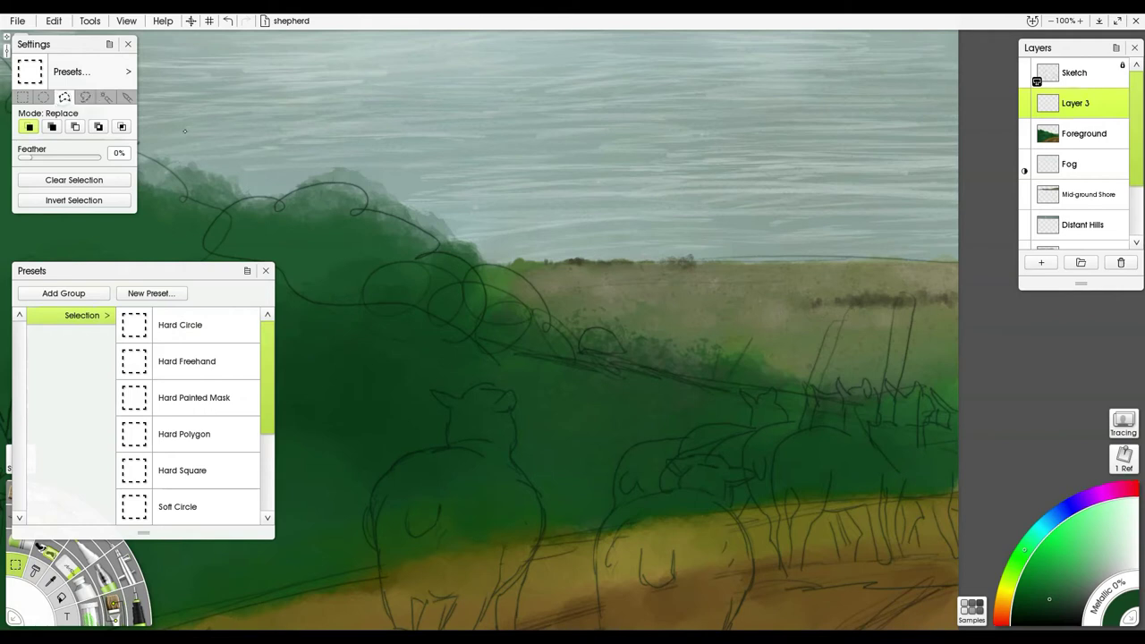
{"action": "left_click", "coordinate": [915, 301]}
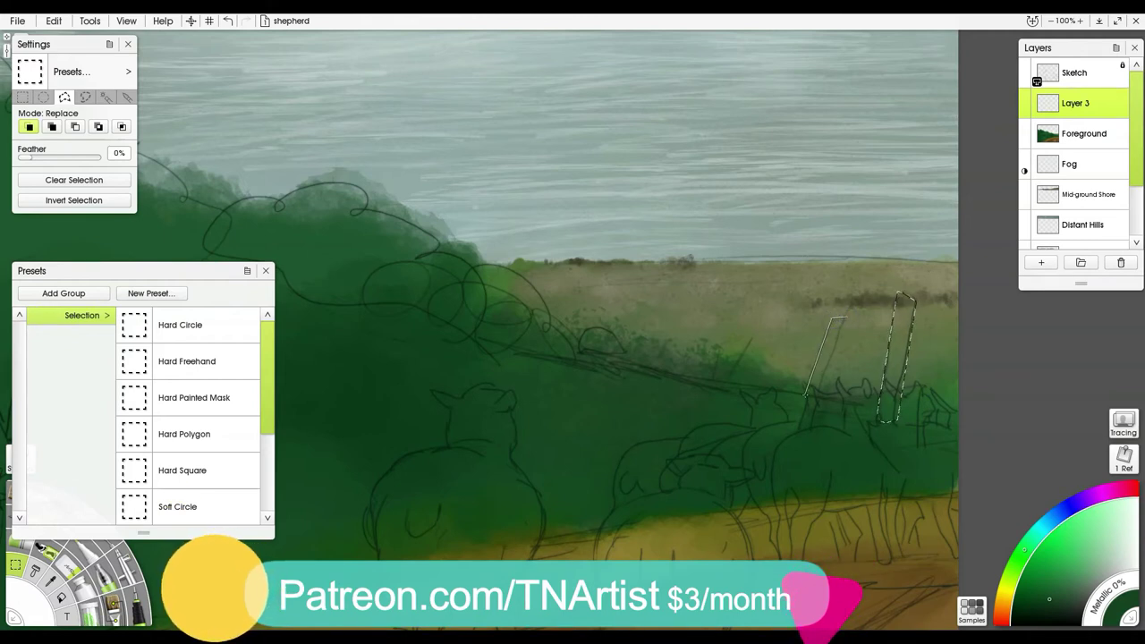
{"action": "left_click_drag", "start_coordinate": [839, 318], "coordinate": [796, 408]}
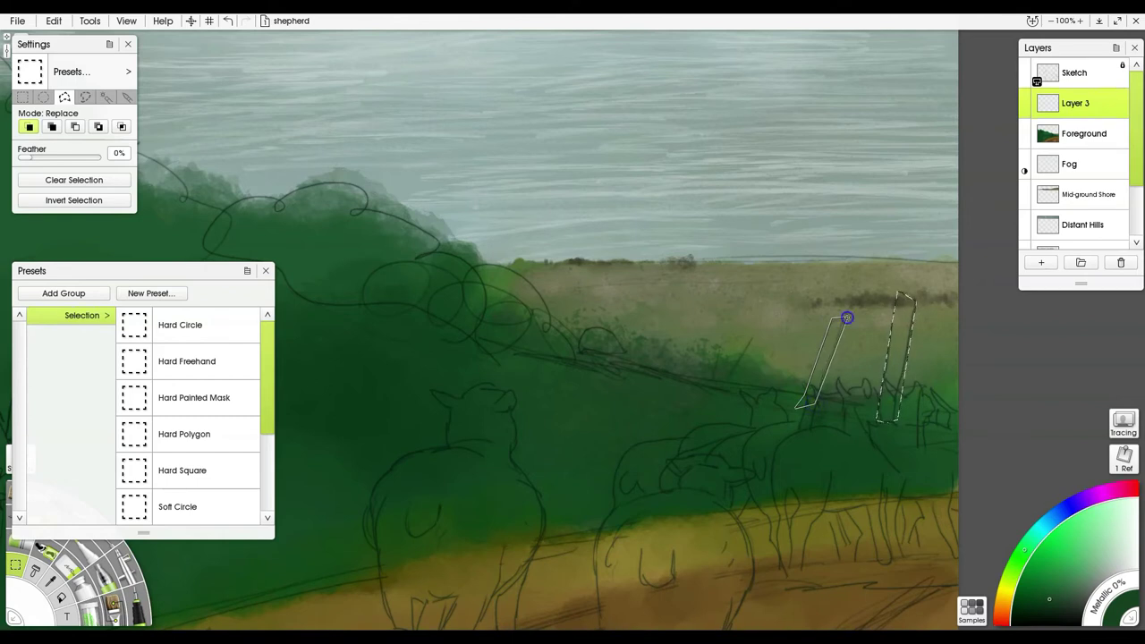
{"action": "left_click", "coordinate": [728, 383]}
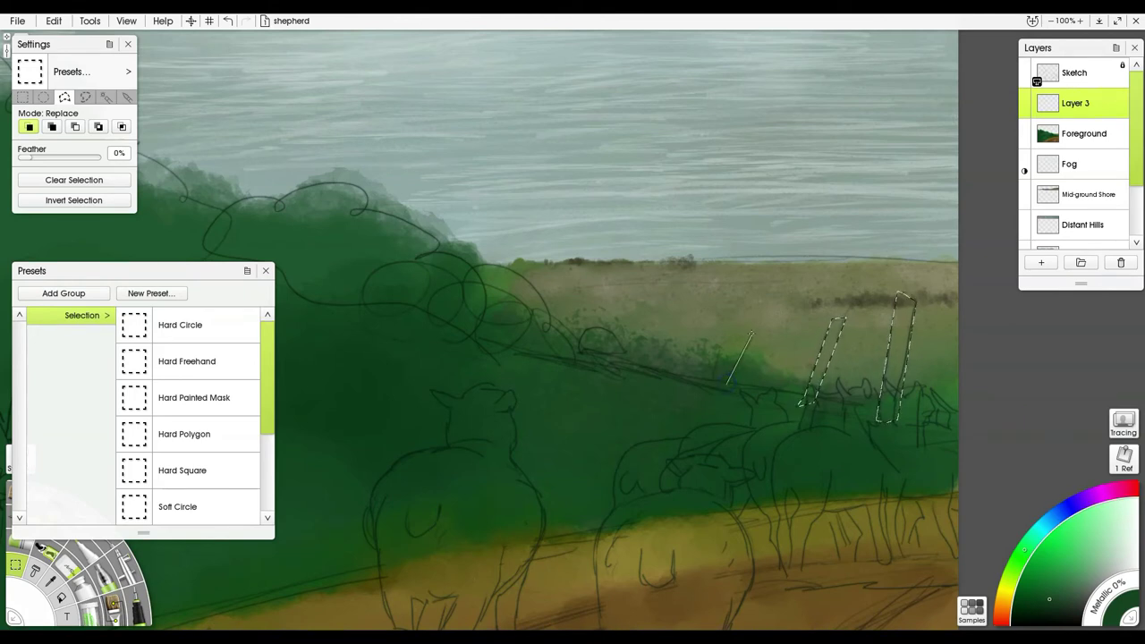
{"action": "left_click", "coordinate": [752, 335]}
{"action": "left_click", "coordinate": [758, 339]}
{"action": "left_click", "coordinate": [735, 386]}
{"action": "left_click", "coordinate": [728, 384]}
{"action": "left_click", "coordinate": [724, 338]}
{"action": "left_click", "coordinate": [720, 341]}
Step: Move the presets panel off the toolbox, switch to the Paint Roller, and reduce its size to 9%
{"action": "left_click_drag", "start_coordinate": [120, 277], "coordinate": [222, 168]}
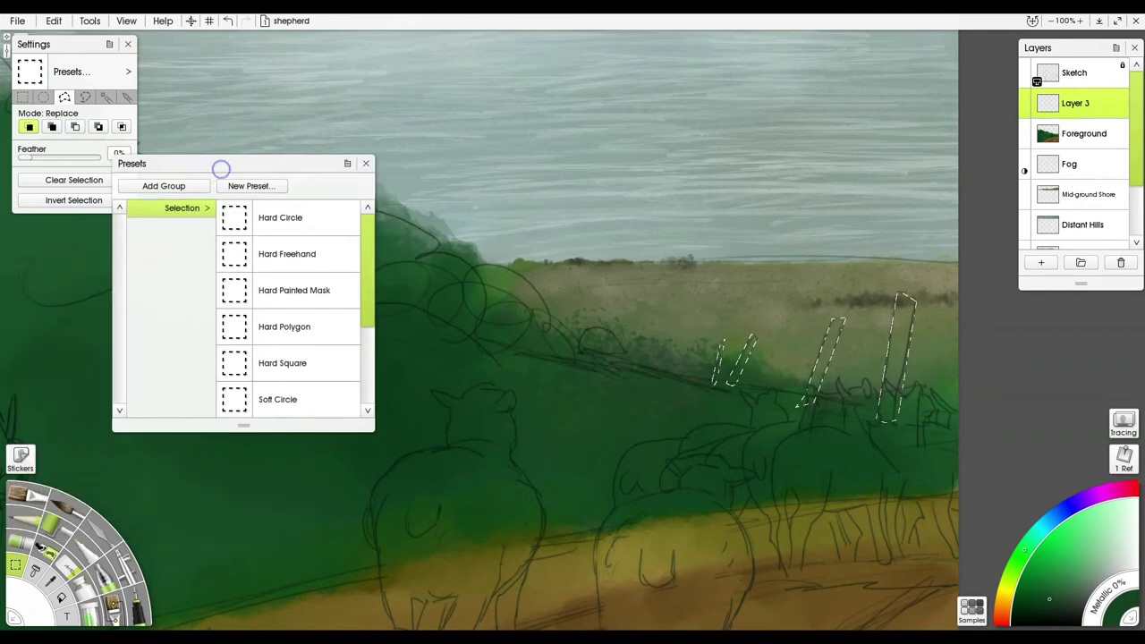
{"action": "left_click", "coordinate": [60, 536]}
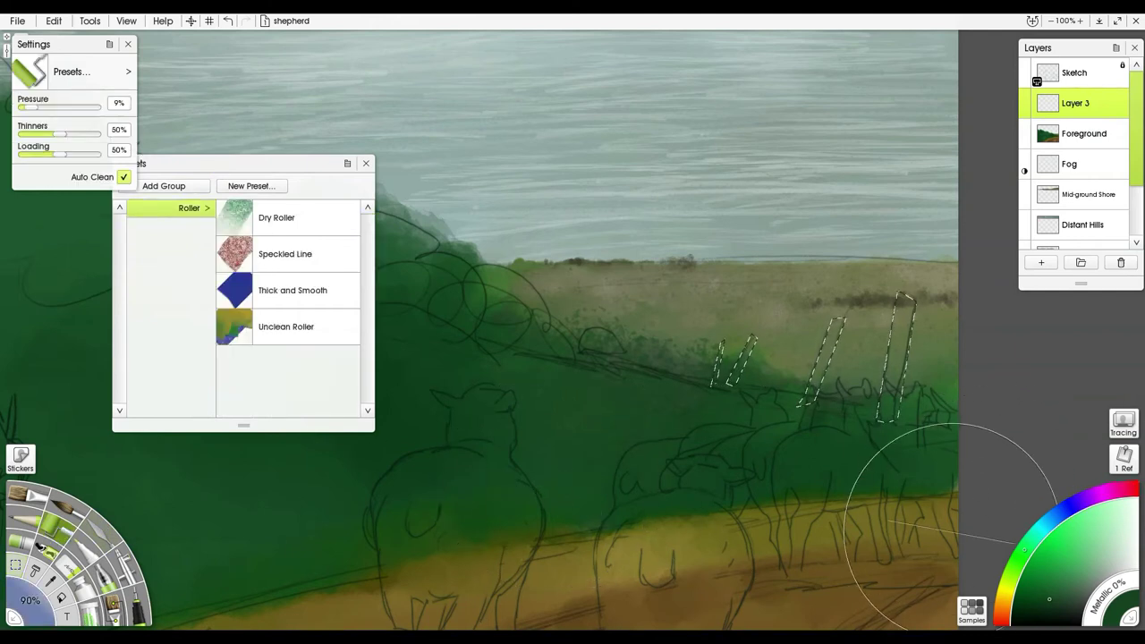
{"action": "left_click_drag", "start_coordinate": [821, 469], "coordinate": [754, 459], "text": "shift"}
{"action": "key", "text": "bracketleft"}
{"action": "key", "text": "bracketleft"}
{"action": "key", "text": "bracketleft"}
{"action": "key", "text": "bracketleft"}
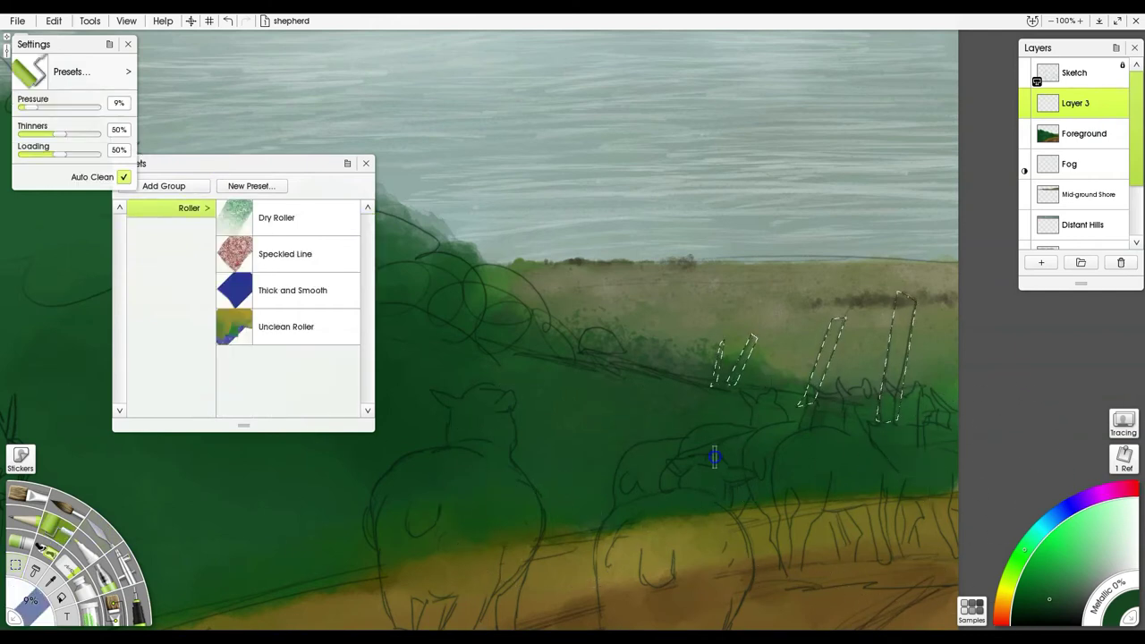
Step: Sample the brown of the path, darken it, and fill the four selected fence posts on Layer 3
{"action": "left_click", "coordinate": [764, 574], "text": "alt"}
{"action": "left_click", "coordinate": [1064, 600]}
{"action": "left_click", "coordinate": [1071, 610]}
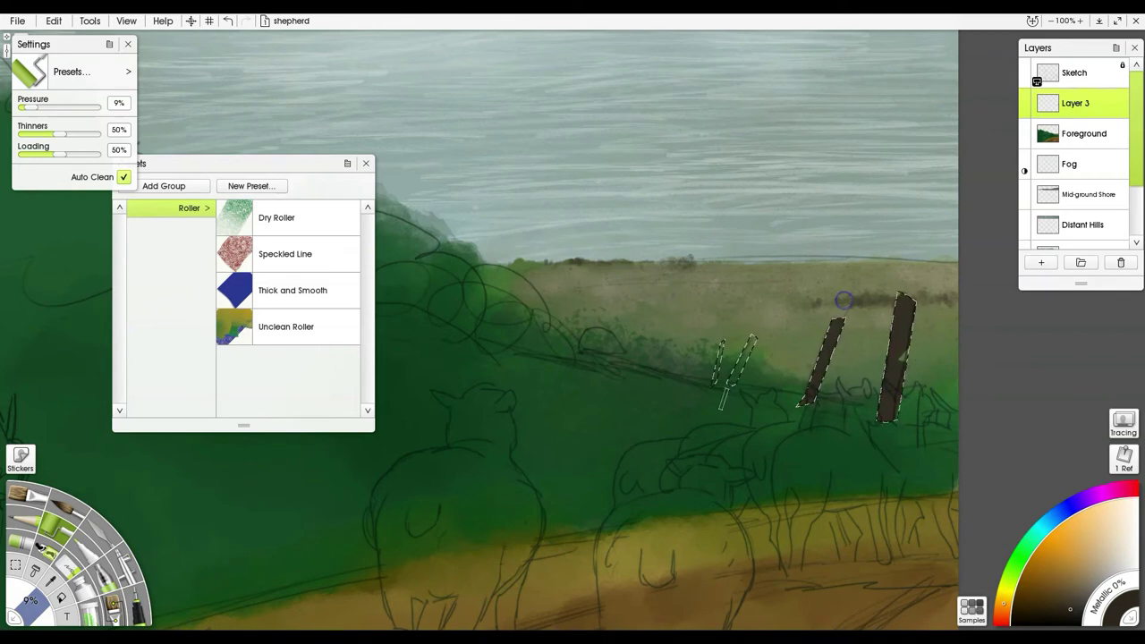
{"action": "left_click_drag", "start_coordinate": [713, 351], "coordinate": [709, 340]}
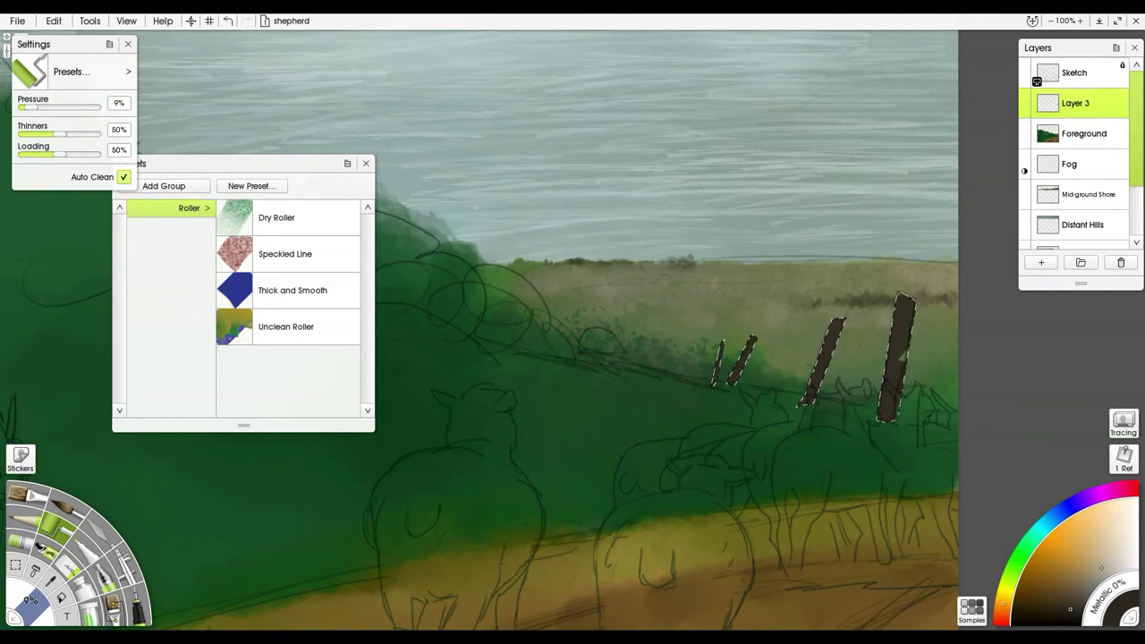
Step: Roll lighter grey-brown highlights onto the four fence posts, and shade their edges with a darker brown sampled from the tallest post
{"action": "left_click", "coordinate": [1084, 596]}
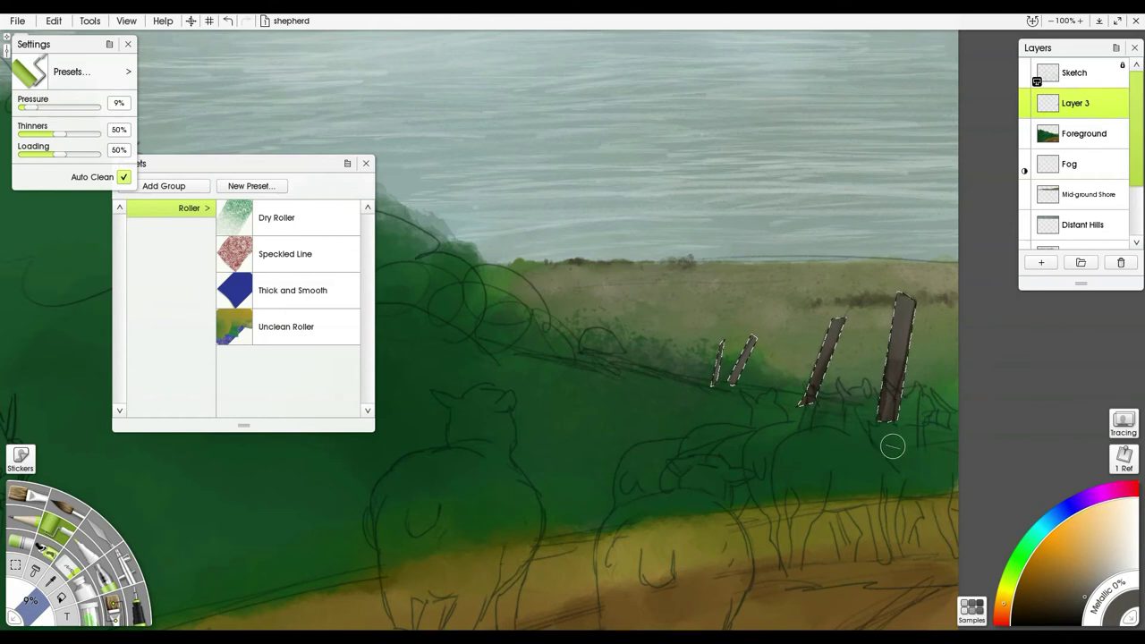
{"action": "left_click", "coordinate": [891, 398], "text": "alt"}
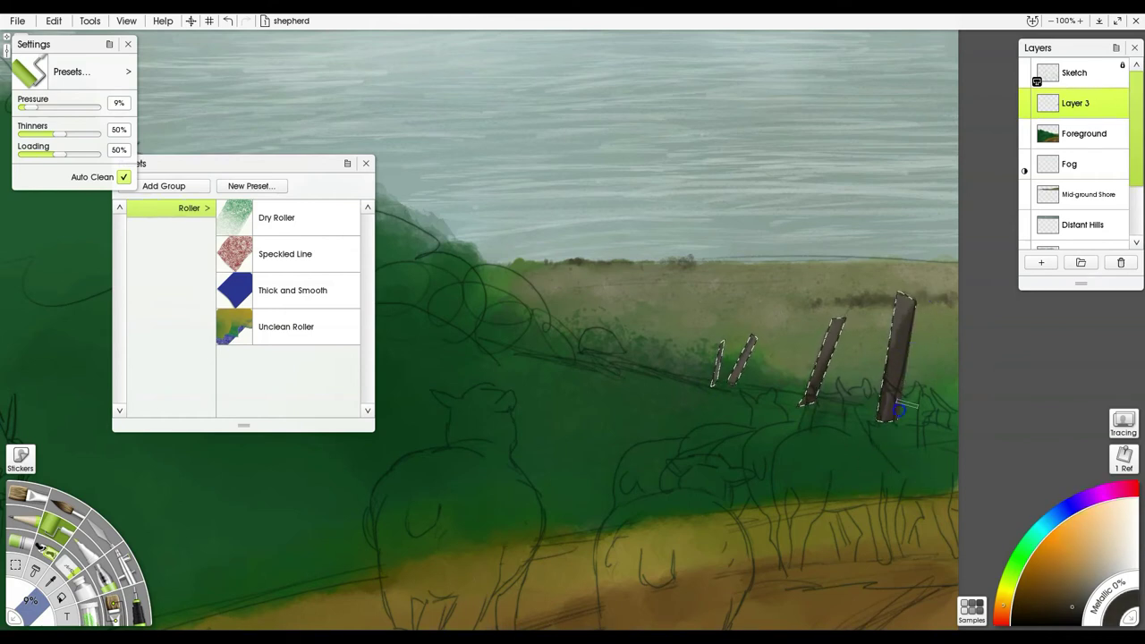
{"action": "left_click", "coordinate": [1070, 619]}
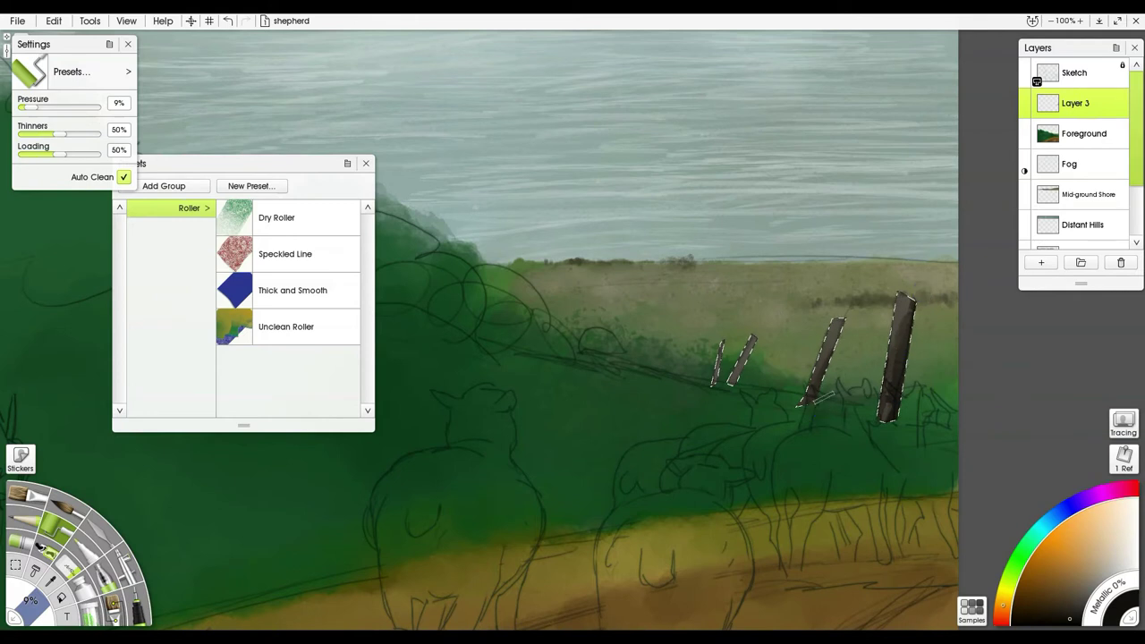
{"action": "left_click_drag", "start_coordinate": [840, 359], "coordinate": [847, 318]}
{"action": "left_click_drag", "start_coordinate": [748, 385], "coordinate": [761, 335]}
{"action": "left_click_drag", "start_coordinate": [724, 399], "coordinate": [731, 359]}
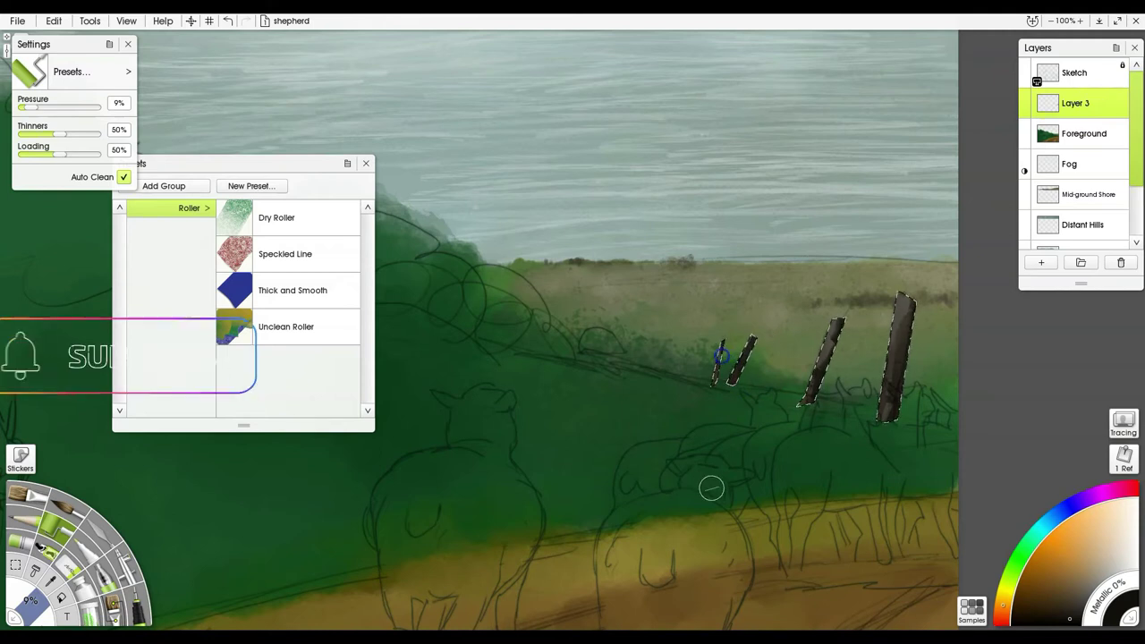
Step: Clear the post selection and roughen the top and shaded edge of the tallest fence post with a dark Soft Tip pencil
{"action": "key", "text": "ctrl+d"}
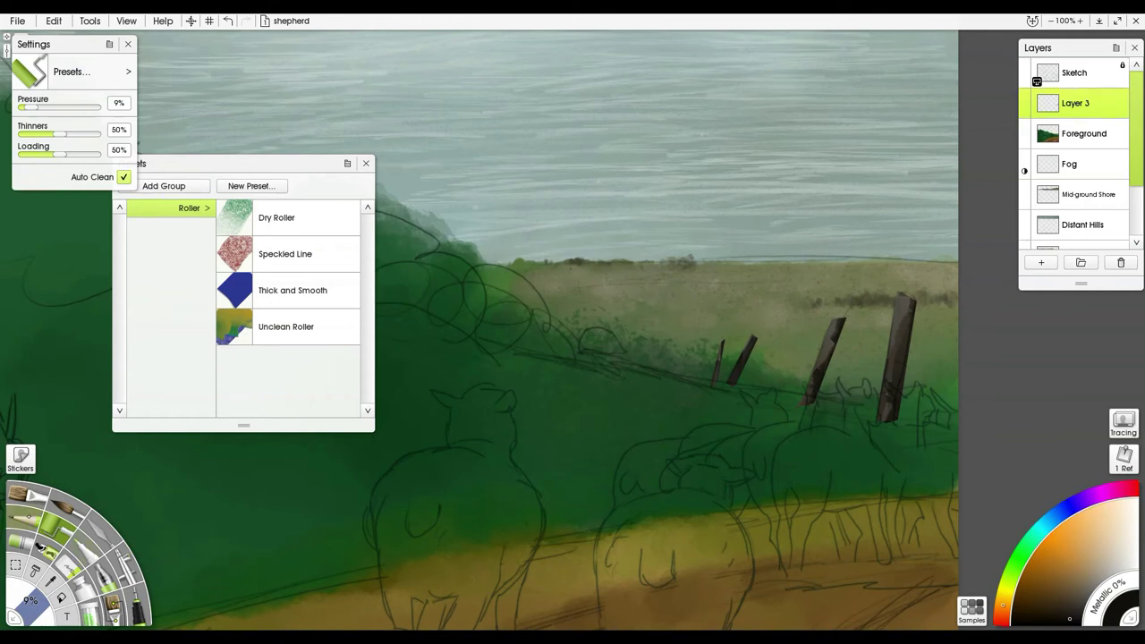
{"action": "left_click", "coordinate": [29, 512]}
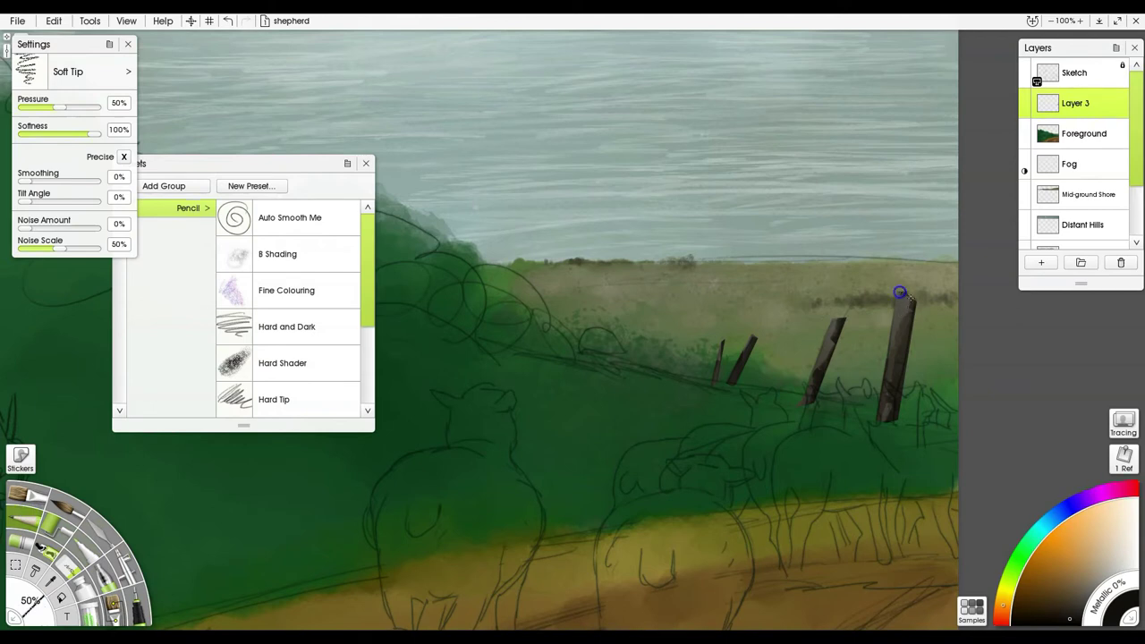
{"action": "mouse_move", "coordinate": [900, 293]}
{"action": "left_mouse_down"}
{"action": "mouse_move", "coordinate": [914, 309]}
{"action": "mouse_move", "coordinate": [908, 336]}
{"action": "left_mouse_up"}
{"action": "left_click_drag", "start_coordinate": [903, 389], "coordinate": [914, 303]}
Step: Switch to the Hard Tip pencil and roughen the top and edges of the second-tallest fence post with dark and sampled brown strokes
{"action": "left_click", "coordinate": [274, 399]}
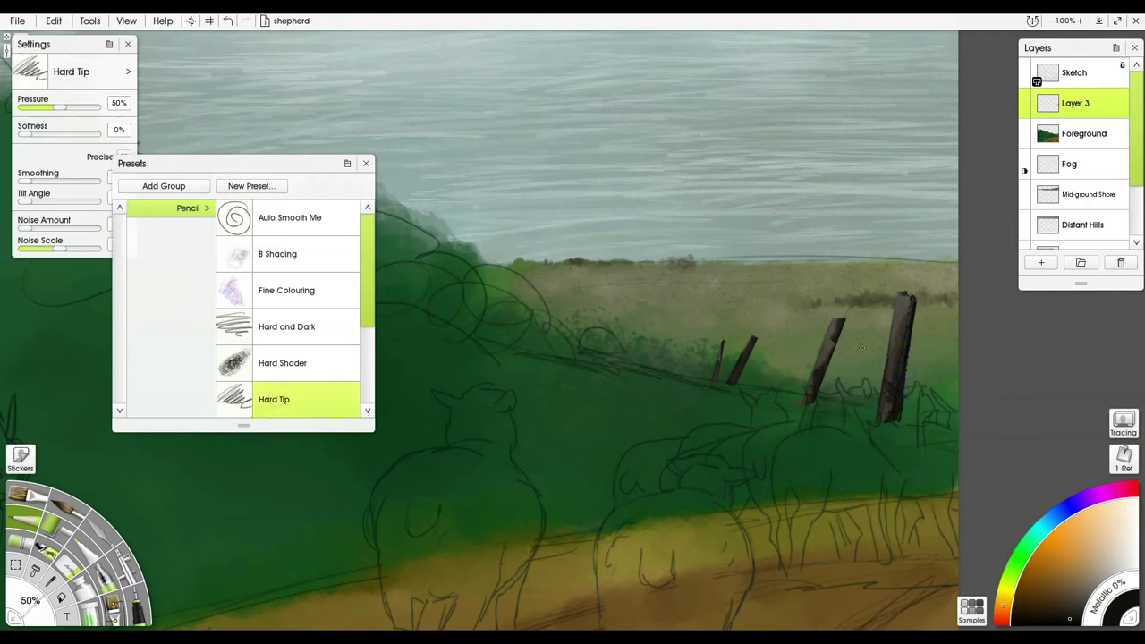
{"action": "scroll", "coordinate": [862, 348], "scroll_direction": "up", "scroll_amount": 3}
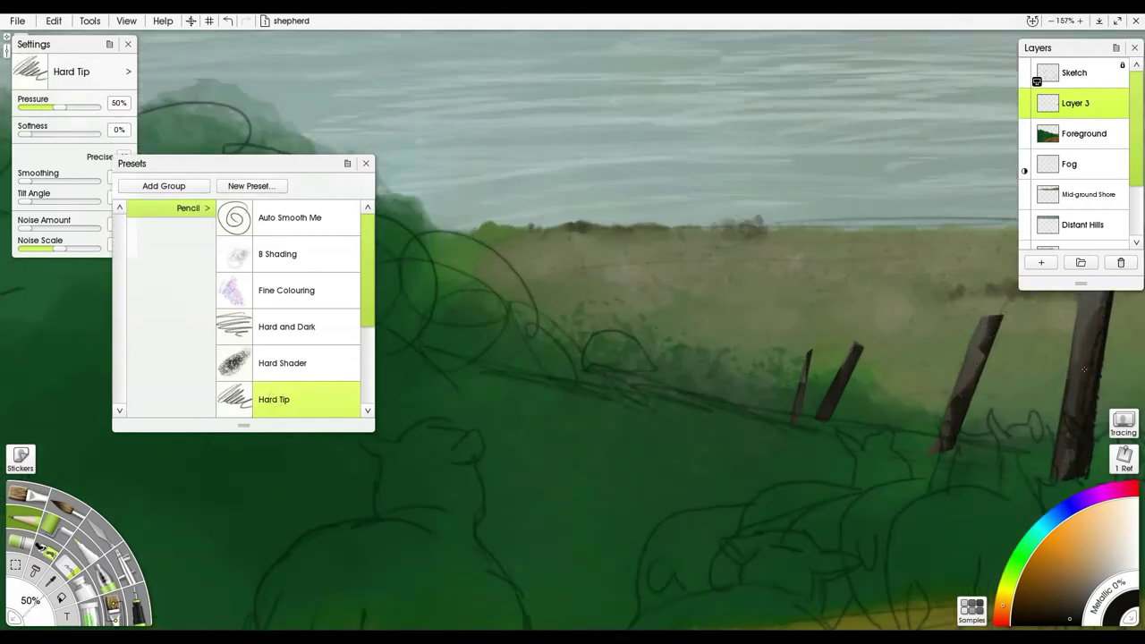
{"action": "scroll", "coordinate": [718, 375], "scroll_direction": "up", "scroll_amount": 2}
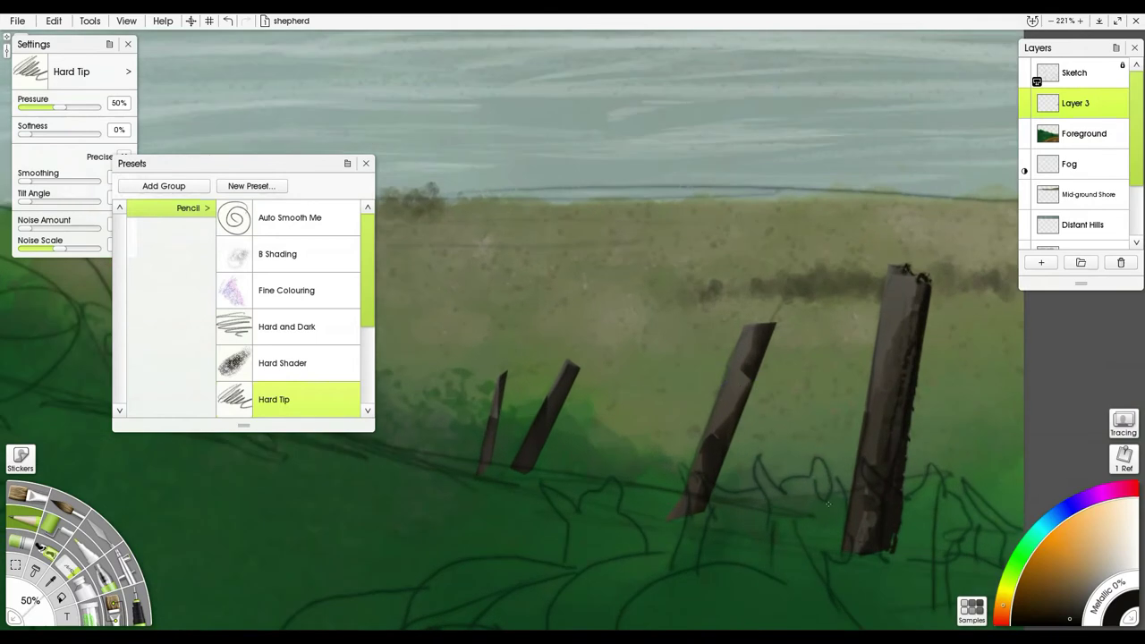
{"action": "mouse_move", "coordinate": [706, 506]}
{"action": "left_mouse_down"}
{"action": "mouse_move", "coordinate": [766, 321]}
{"action": "mouse_move", "coordinate": [745, 329]}
{"action": "left_mouse_up"}
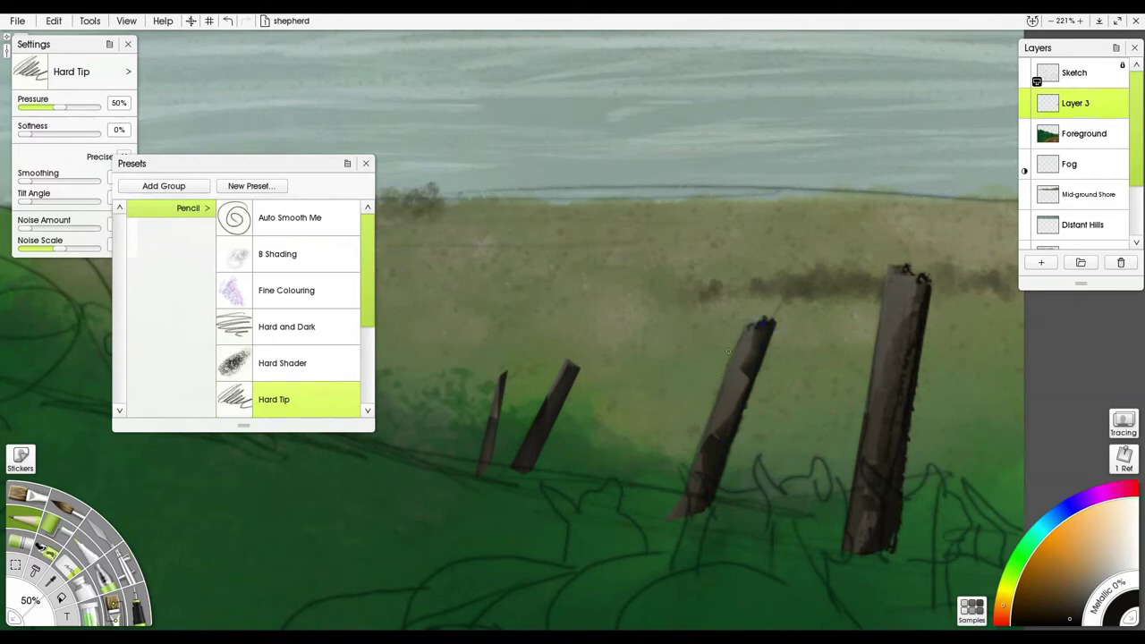
{"action": "left_click", "coordinate": [735, 407], "text": "alt"}
{"action": "mouse_move", "coordinate": [761, 327]}
{"action": "left_mouse_down"}
{"action": "mouse_move", "coordinate": [698, 470]}
{"action": "mouse_move", "coordinate": [729, 422]}
{"action": "left_mouse_up"}
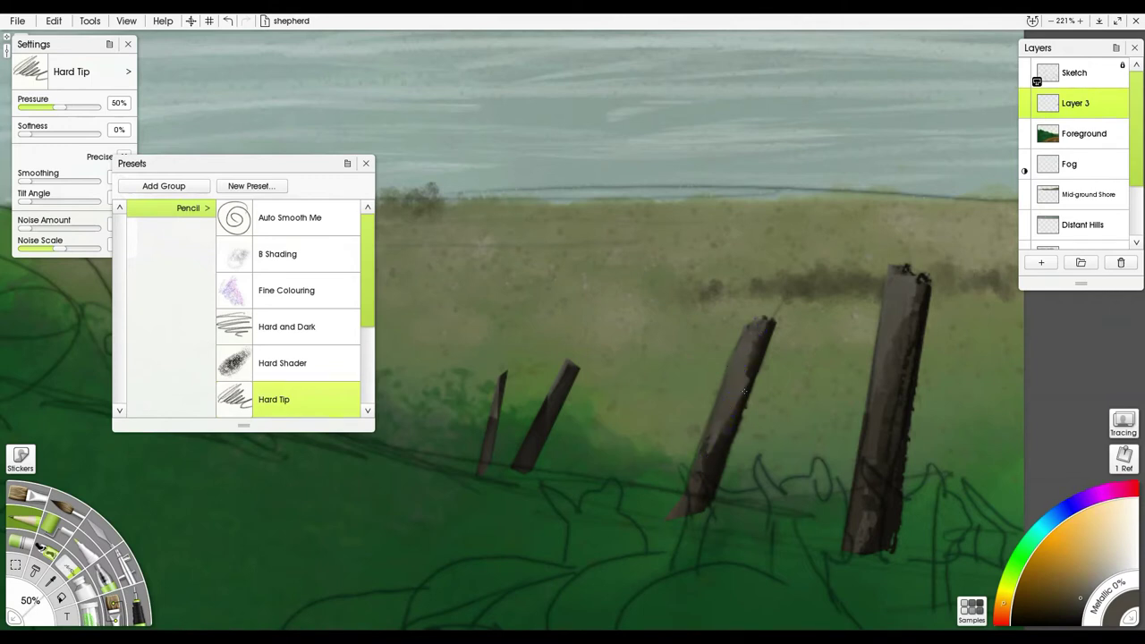
Step: Draw vertical wood-grain lines along the tallest fence post with dark and lighter grey-brown tones sampled from the painting
{"action": "left_click", "coordinate": [844, 567], "text": "alt"}
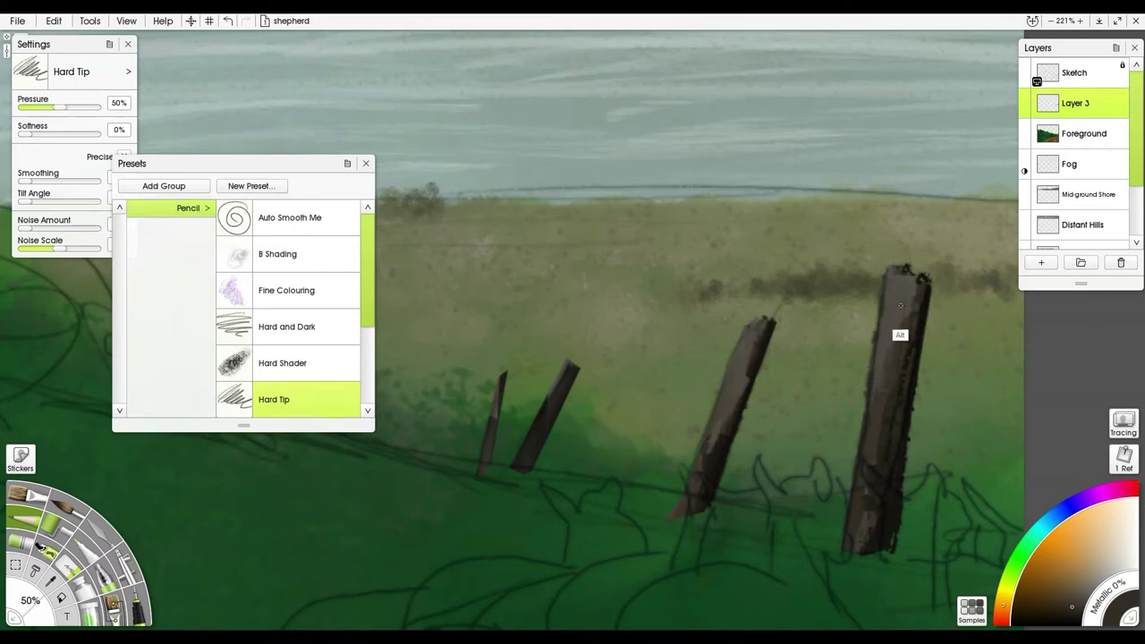
{"action": "left_click", "coordinate": [898, 333], "text": "alt"}
{"action": "mouse_move", "coordinate": [899, 339]}
{"action": "left_mouse_down"}
{"action": "mouse_move", "coordinate": [878, 464]}
{"action": "mouse_move", "coordinate": [894, 439]}
{"action": "left_mouse_up"}
{"action": "mouse_move", "coordinate": [867, 535]}
{"action": "left_mouse_down"}
{"action": "mouse_move", "coordinate": [863, 467]}
{"action": "mouse_move", "coordinate": [851, 524]}
{"action": "mouse_move", "coordinate": [872, 417]}
{"action": "left_mouse_up"}
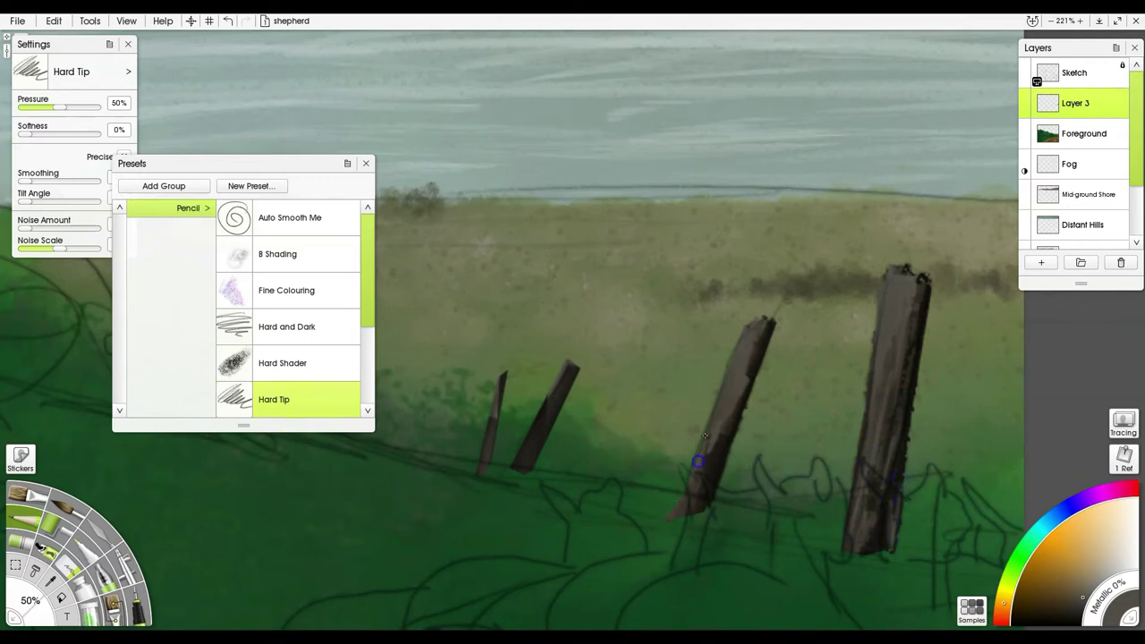
Step: Draw wood-grain lines down the second-tallest fence post, alternating lighter and darker browns sampled from it
{"action": "left_click_drag", "start_coordinate": [746, 383], "coordinate": [766, 335]}
{"action": "left_click", "coordinate": [716, 491], "text": "alt"}
{"action": "mouse_move", "coordinate": [730, 401]}
{"action": "left_mouse_down"}
{"action": "mouse_move", "coordinate": [767, 323]}
{"action": "mouse_move", "coordinate": [748, 336]}
{"action": "mouse_move", "coordinate": [716, 506]}
{"action": "mouse_move", "coordinate": [692, 483]}
{"action": "left_mouse_up"}
{"action": "left_click", "coordinate": [689, 512], "text": "alt"}
{"action": "mouse_move", "coordinate": [733, 357]}
{"action": "left_mouse_down"}
{"action": "mouse_move", "coordinate": [717, 392]}
{"action": "mouse_move", "coordinate": [741, 328]}
{"action": "left_mouse_up"}
Step: Deepen the wood grain of the tallest fence post with long dark strokes from its top to its base
{"action": "mouse_move", "coordinate": [890, 291]}
{"action": "left_mouse_down"}
{"action": "mouse_move", "coordinate": [891, 377]}
{"action": "mouse_move", "coordinate": [897, 333]}
{"action": "left_mouse_up"}
{"action": "left_click_drag", "start_coordinate": [893, 276], "coordinate": [872, 457]}
{"action": "mouse_move", "coordinate": [908, 298]}
{"action": "left_mouse_down"}
{"action": "mouse_move", "coordinate": [886, 386]}
{"action": "mouse_move", "coordinate": [895, 397]}
{"action": "left_mouse_up"}
{"action": "left_click", "coordinate": [913, 393], "text": "alt"}
{"action": "left_click_drag", "start_coordinate": [878, 490], "coordinate": [902, 284]}
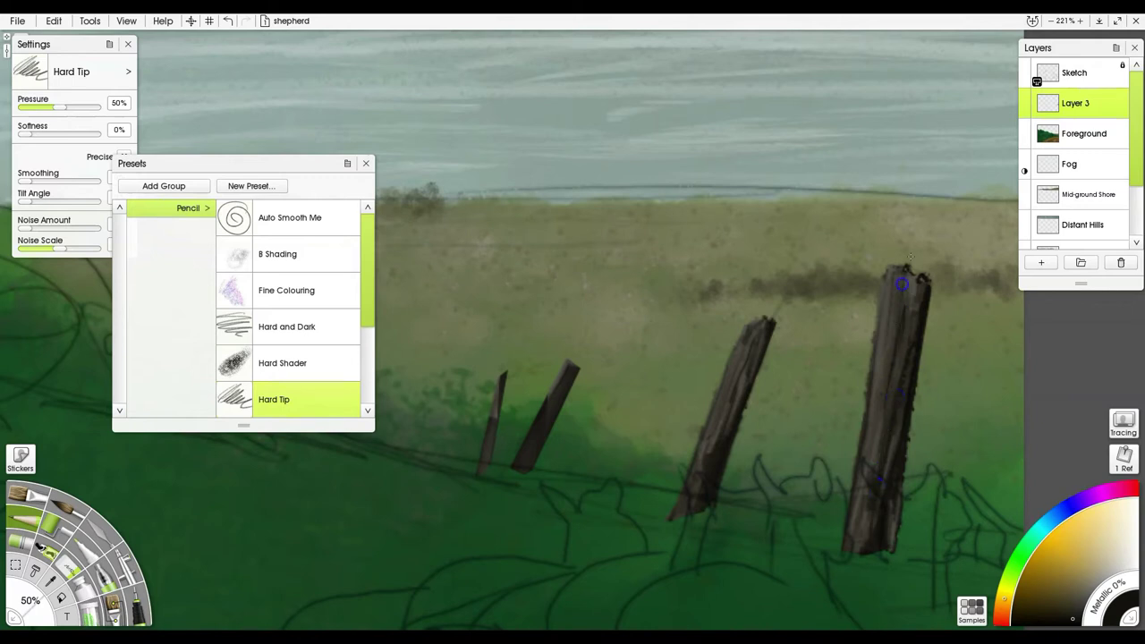
Step: Add dark edges, a rough top and sampled grain tones to the short leaning fence post third from the viewer
{"action": "mouse_move", "coordinate": [560, 404]}
{"action": "left_mouse_down"}
{"action": "mouse_move", "coordinate": [546, 443]}
{"action": "mouse_move", "coordinate": [569, 395]}
{"action": "mouse_move", "coordinate": [532, 471]}
{"action": "left_mouse_up"}
{"action": "left_click", "coordinate": [556, 408], "text": "alt"}
{"action": "mouse_move", "coordinate": [558, 381]}
{"action": "left_mouse_down"}
{"action": "mouse_move", "coordinate": [513, 464]}
{"action": "mouse_move", "coordinate": [542, 423]}
{"action": "left_mouse_up"}
{"action": "left_click_drag", "start_coordinate": [569, 362], "coordinate": [580, 372]}
{"action": "left_click", "coordinate": [572, 374], "text": "alt"}
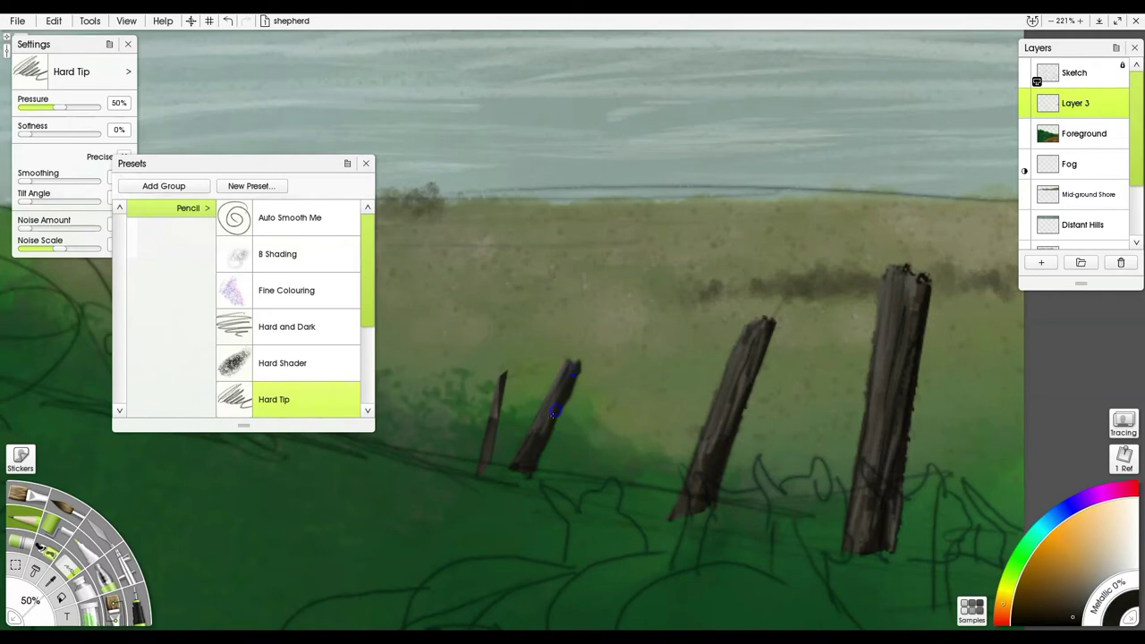
Step: Detail the smallest fence post with grain strokes, and touch up the third post's base and the tallest post's grain with dark marks
{"action": "mouse_move", "coordinate": [520, 441]}
{"action": "left_mouse_down"}
{"action": "mouse_move", "coordinate": [554, 376]}
{"action": "mouse_move", "coordinate": [502, 376]}
{"action": "mouse_move", "coordinate": [490, 463]}
{"action": "left_mouse_up"}
{"action": "left_click", "coordinate": [490, 396], "text": "alt"}
{"action": "mouse_move", "coordinate": [498, 383]}
{"action": "left_mouse_down"}
{"action": "mouse_move", "coordinate": [497, 413]}
{"action": "mouse_move", "coordinate": [498, 386]}
{"action": "mouse_move", "coordinate": [480, 465]}
{"action": "mouse_move", "coordinate": [500, 385]}
{"action": "mouse_move", "coordinate": [493, 450]}
{"action": "left_mouse_up"}
{"action": "left_click", "coordinate": [533, 476], "text": "alt"}
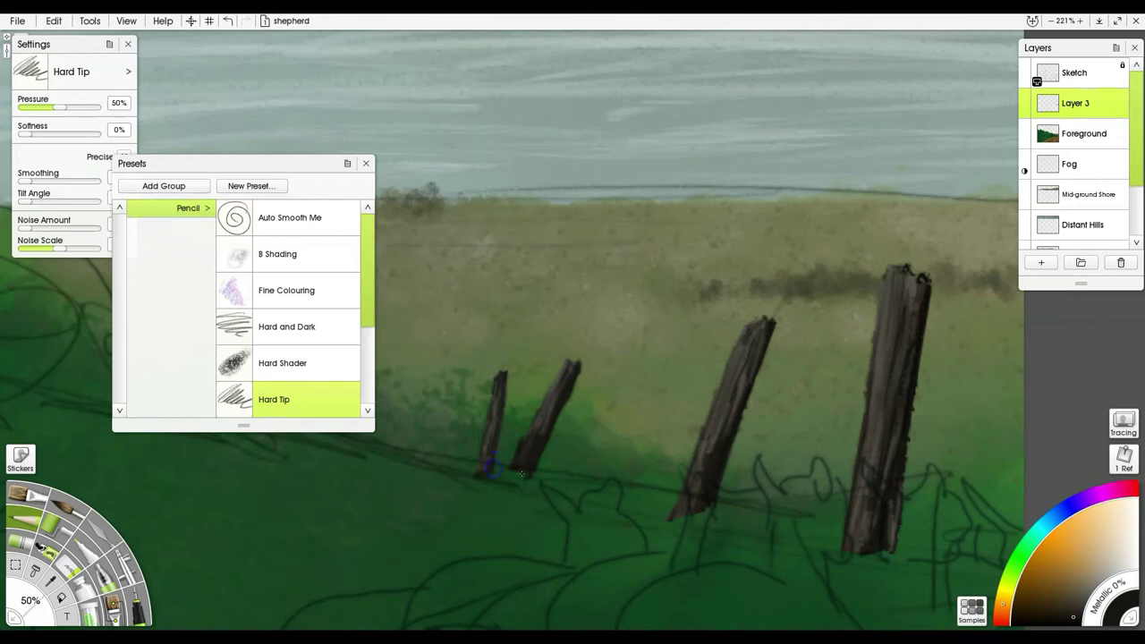
{"action": "left_click_drag", "start_coordinate": [509, 479], "coordinate": [527, 475]}
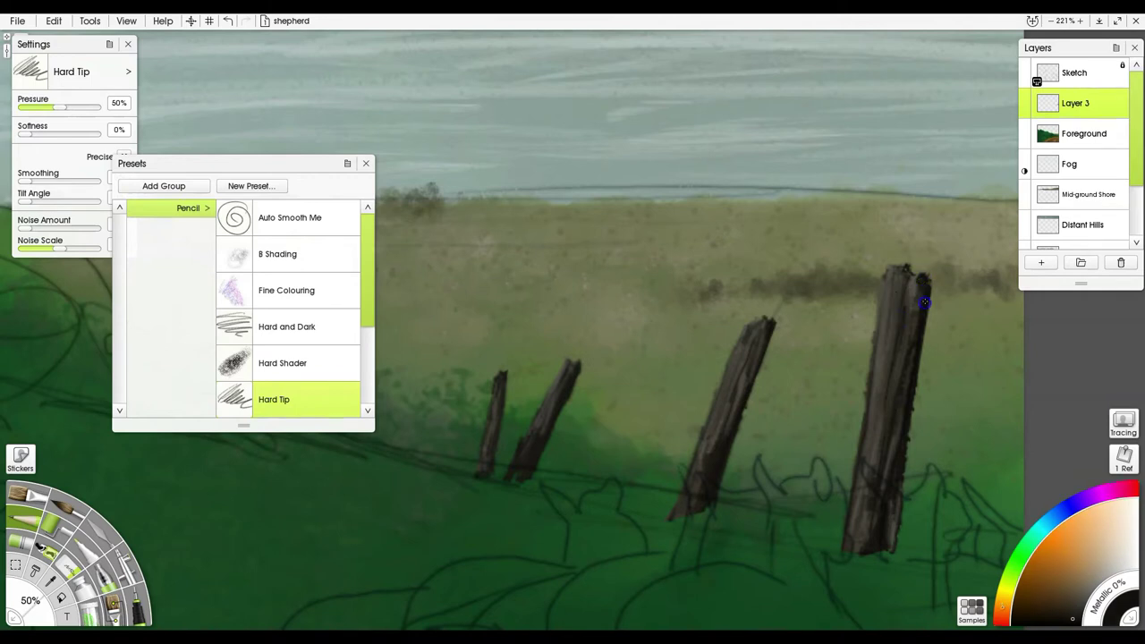
{"action": "mouse_move", "coordinate": [885, 356]}
{"action": "left_mouse_down"}
{"action": "mouse_move", "coordinate": [878, 415]}
{"action": "mouse_move", "coordinate": [882, 391]}
{"action": "left_mouse_up"}
Step: Switch to the Heavy Blurred Frosting palette knife at 16% size and blend the bases of the fence posts into the grass
{"action": "key", "text": "k"}
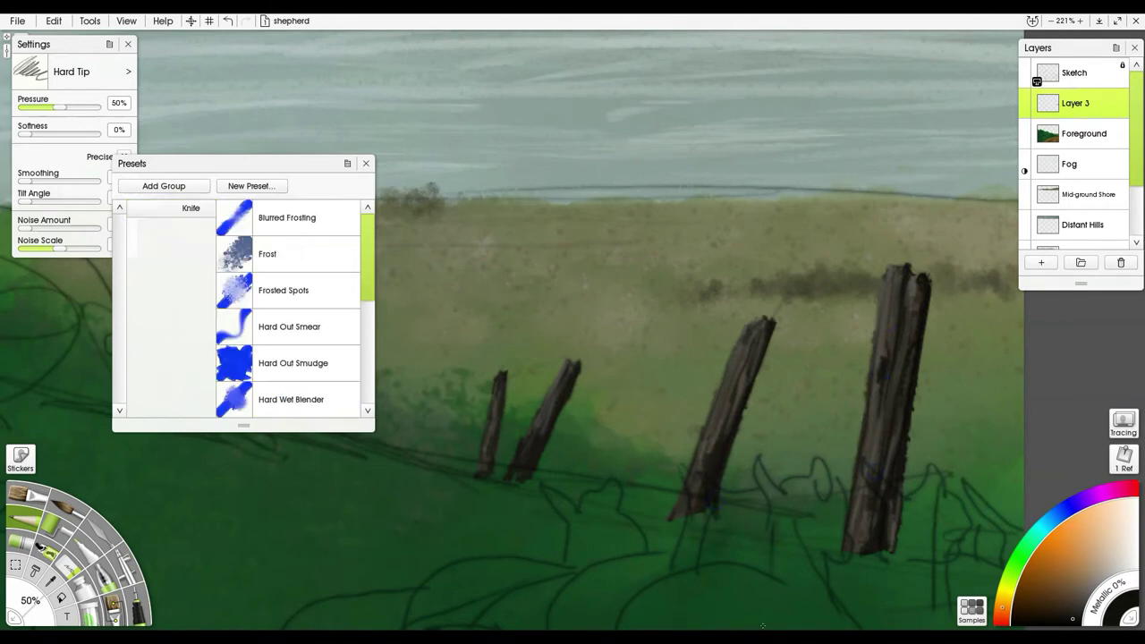
{"action": "mouse_move", "coordinate": [769, 247]}
{"action": "left_mouse_down", "text": "shift"}
{"action": "mouse_move", "coordinate": [569, 325]}
{"action": "mouse_move", "coordinate": [601, 318]}
{"action": "left_mouse_up", "text": "shift"}
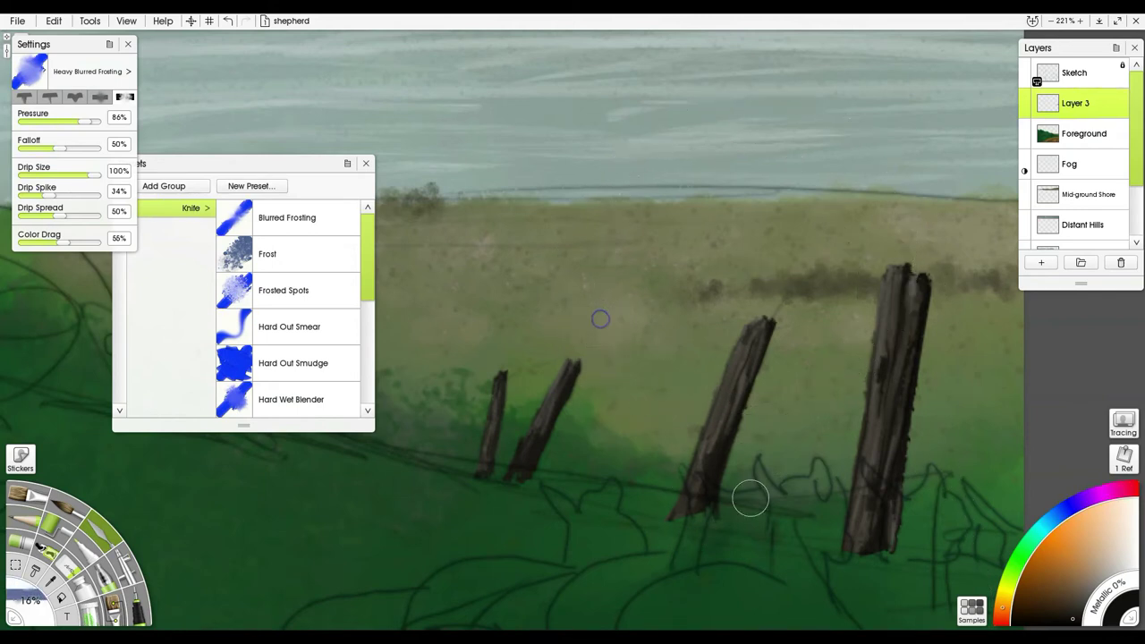
{"action": "mouse_move", "coordinate": [850, 558]}
{"action": "left_mouse_down"}
{"action": "mouse_move", "coordinate": [884, 544]}
{"action": "mouse_move", "coordinate": [890, 572]}
{"action": "left_mouse_up"}
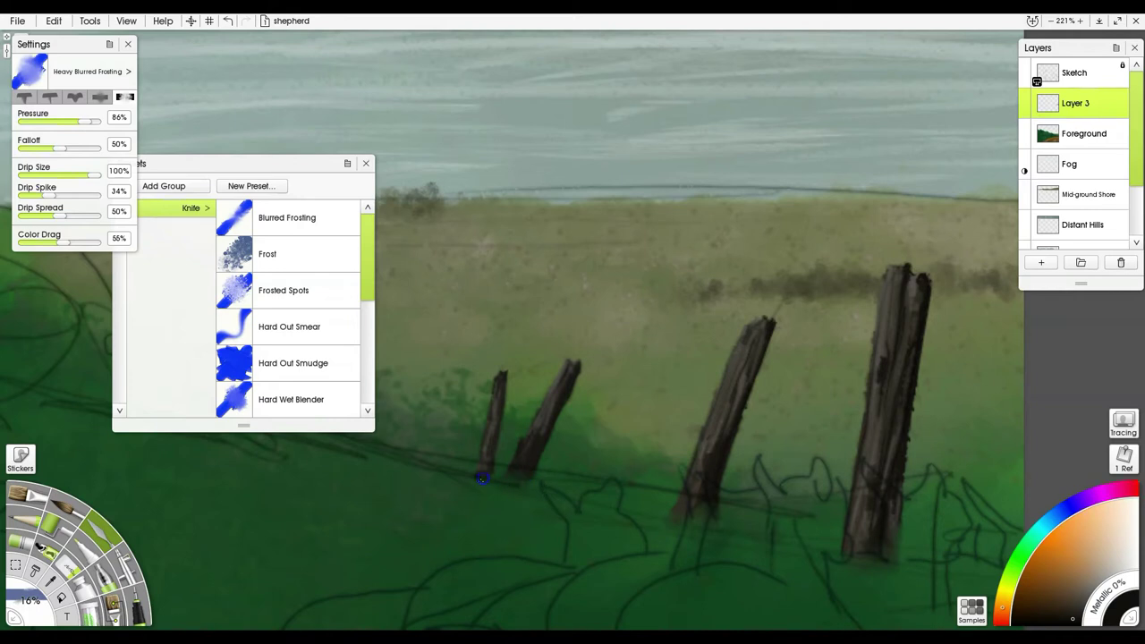
{"action": "left_click_drag", "start_coordinate": [885, 566], "coordinate": [880, 500]}
Step: Outline the area around the bases of the two tallest posts with a polygon selection, and add a new layer above Layer 3
{"action": "left_click_drag", "start_coordinate": [761, 421], "coordinate": [743, 263]}
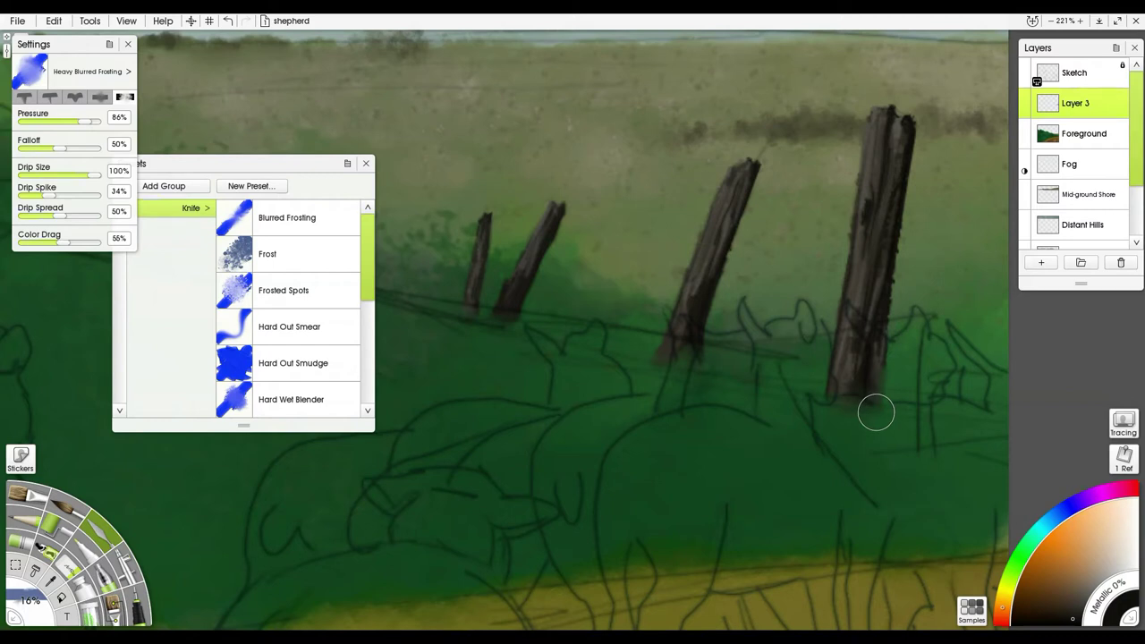
{"action": "key", "text": "s"}
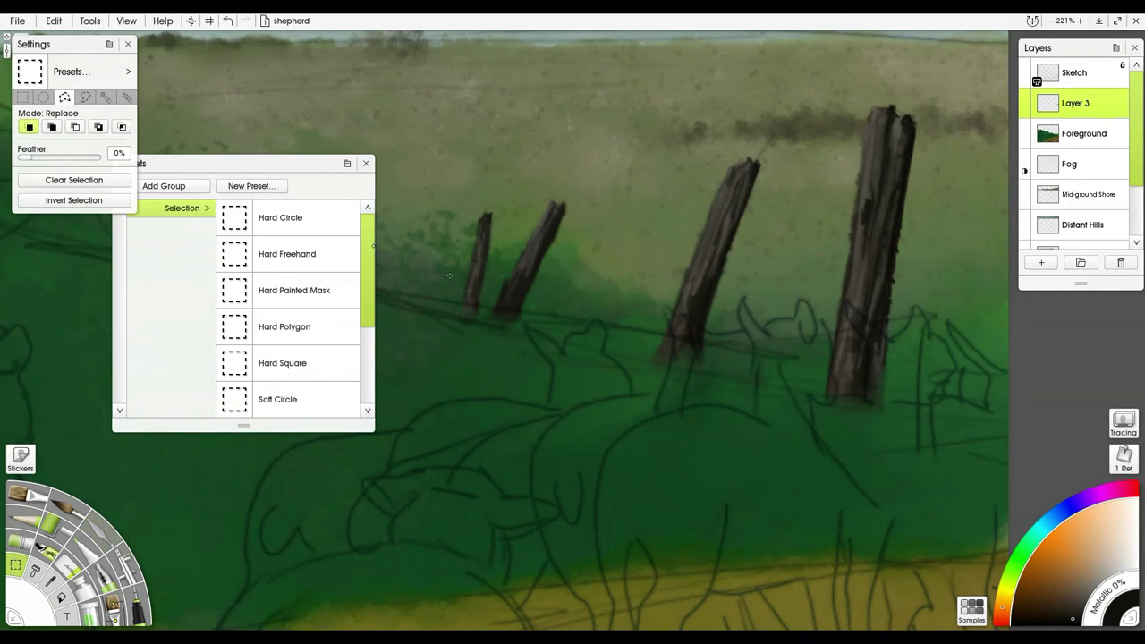
{"action": "left_click", "coordinate": [684, 343]}
{"action": "left_click", "coordinate": [946, 316]}
{"action": "left_click", "coordinate": [959, 444]}
{"action": "mouse_move", "coordinate": [925, 465]}
{"action": "left_mouse_down"}
{"action": "mouse_move", "coordinate": [761, 489]}
{"action": "mouse_move", "coordinate": [621, 480]}
{"action": "mouse_move", "coordinate": [599, 461]}
{"action": "mouse_move", "coordinate": [589, 416]}
{"action": "mouse_move", "coordinate": [597, 352]}
{"action": "mouse_move", "coordinate": [607, 340]}
{"action": "mouse_move", "coordinate": [696, 345]}
{"action": "left_mouse_up"}
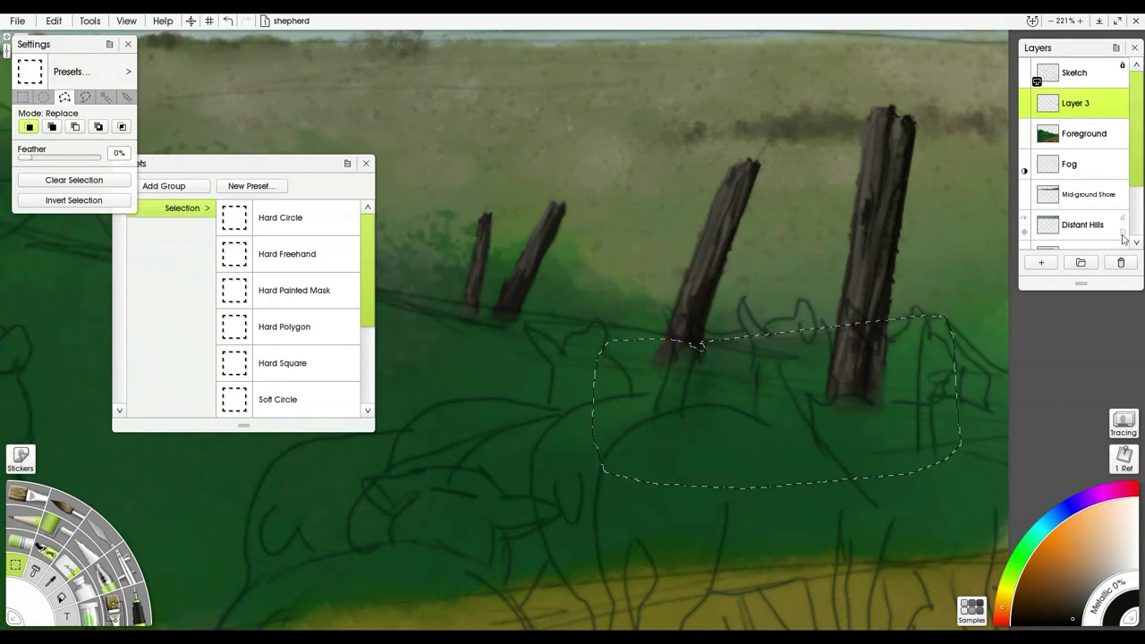
{"action": "left_click", "coordinate": [1042, 262]}
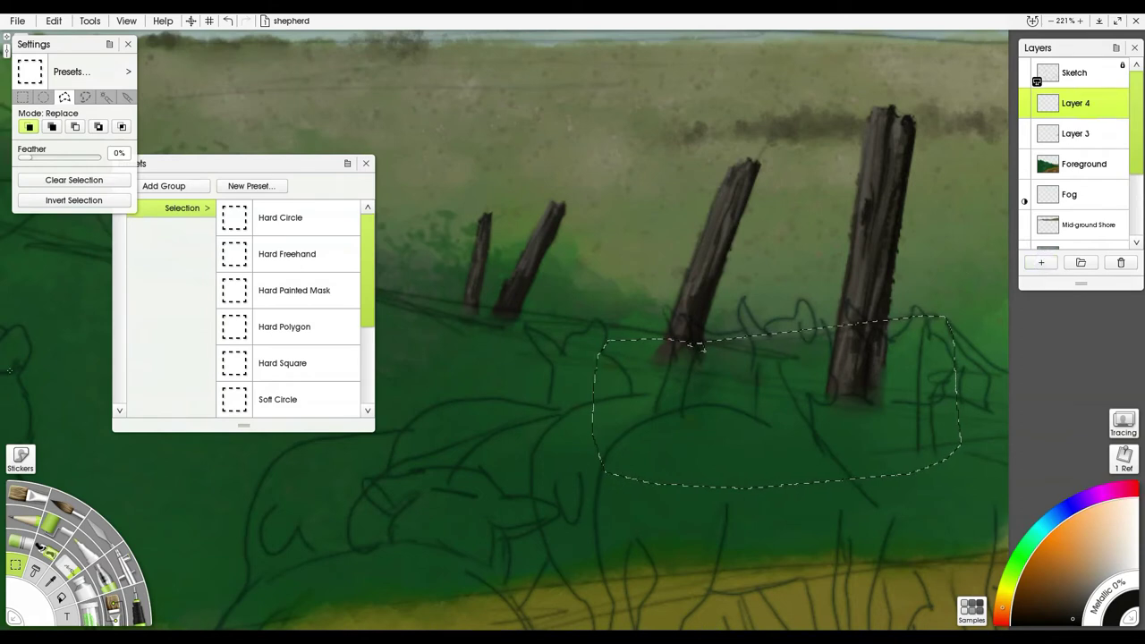
Step: Fill the selection on Layer 4 with the Paint Roller, using a darkened brown sampled from the tallest post
{"action": "left_click", "coordinate": [57, 542]}
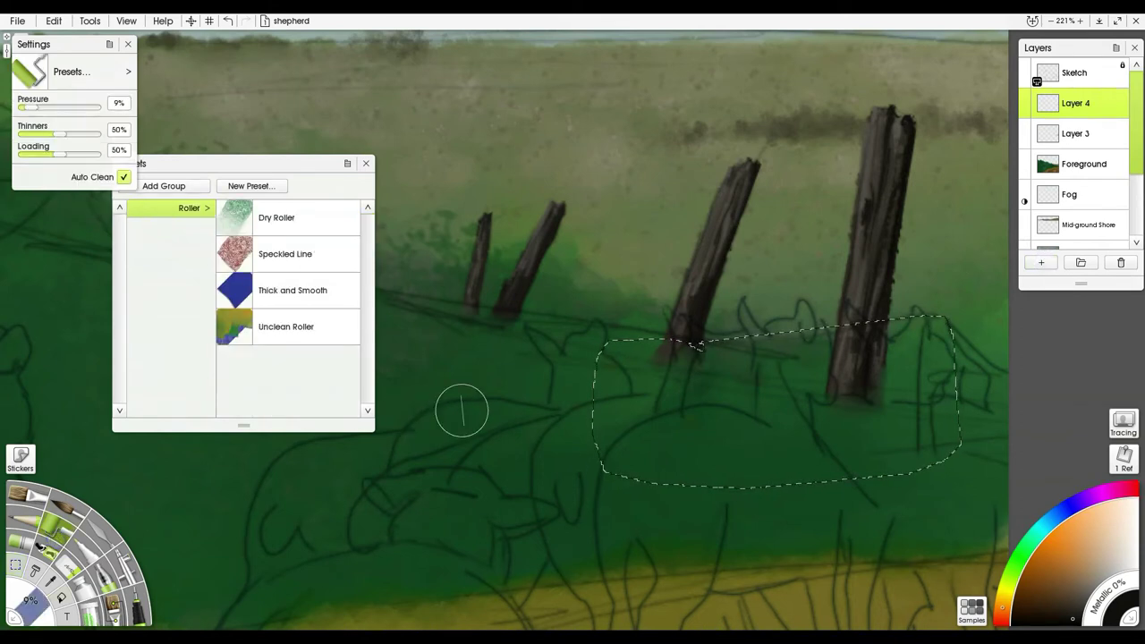
{"action": "left_click", "coordinate": [848, 365], "text": "alt"}
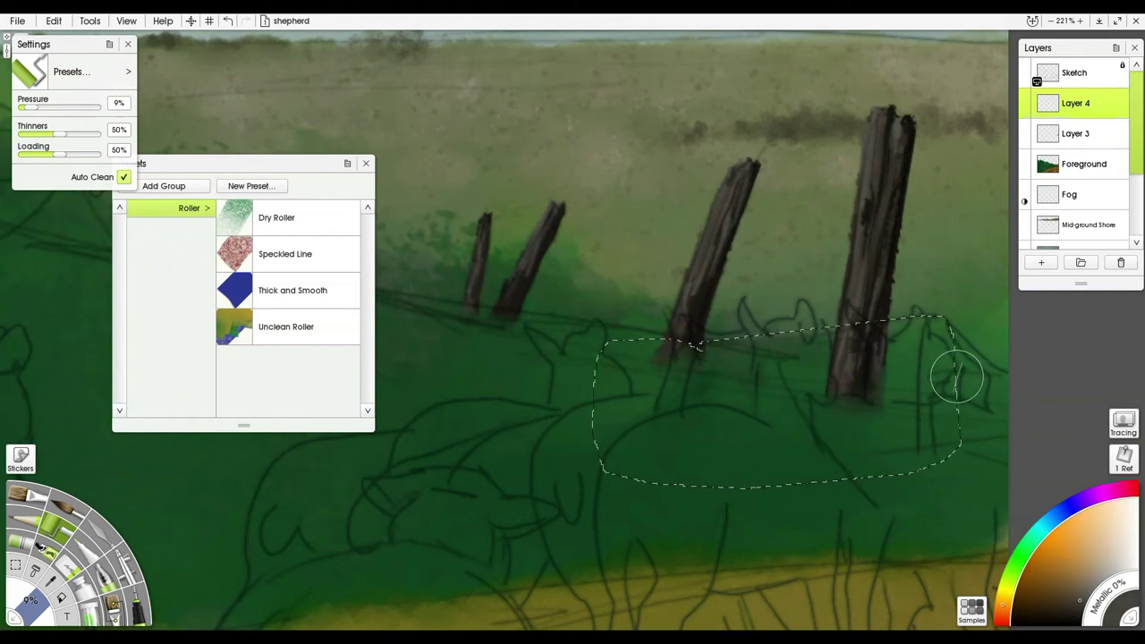
{"action": "left_click", "coordinate": [1068, 620]}
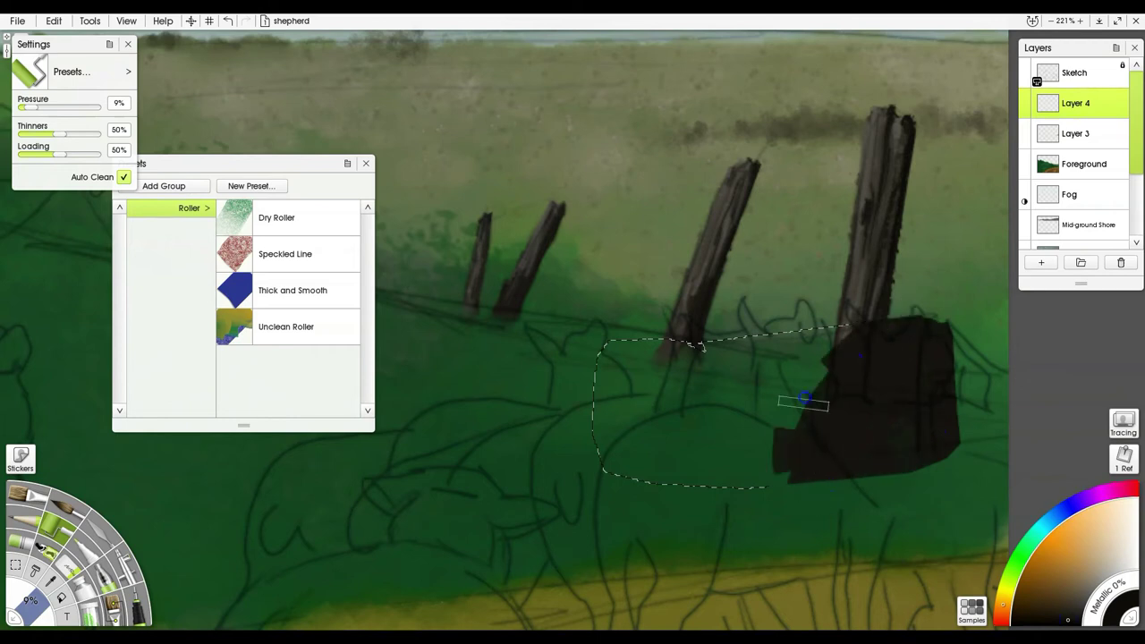
{"action": "left_click_drag", "start_coordinate": [852, 458], "coordinate": [873, 431]}
Step: Adjust the brown's shade and roll lighter strokes over the dark patch, concentrating on its upper corner beside the tallest post
{"action": "left_click_drag", "start_coordinate": [1081, 594], "coordinate": [1077, 613]}
{"action": "left_click_drag", "start_coordinate": [936, 345], "coordinate": [901, 393]}
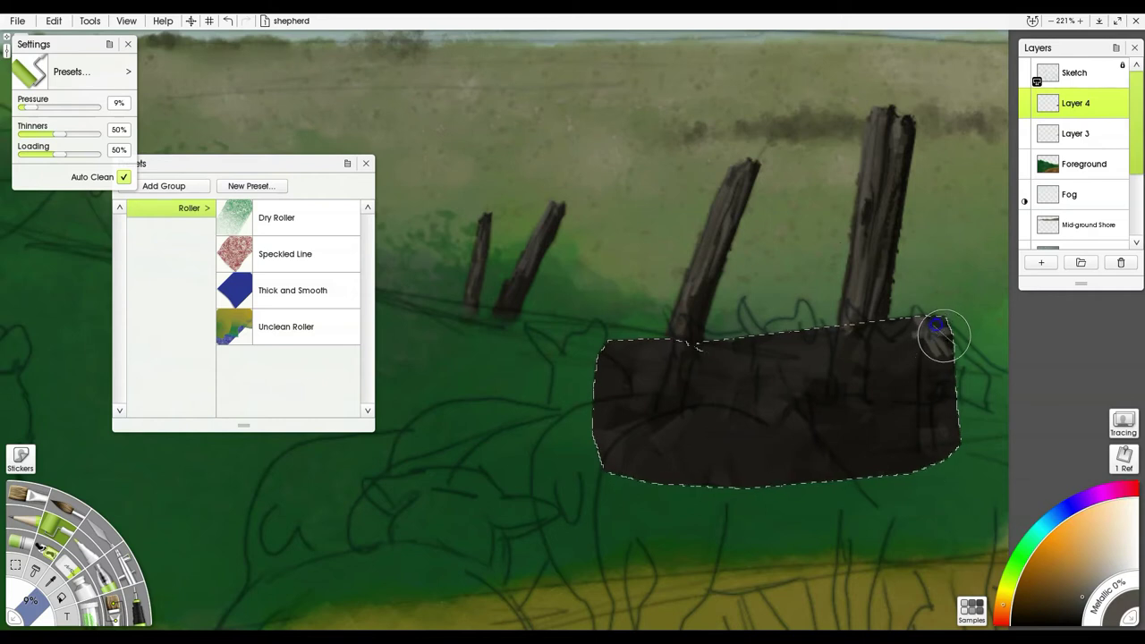
{"action": "mouse_move", "coordinate": [943, 349]}
{"action": "left_mouse_down"}
{"action": "mouse_move", "coordinate": [942, 310]}
{"action": "mouse_move", "coordinate": [922, 389]}
{"action": "left_mouse_up"}
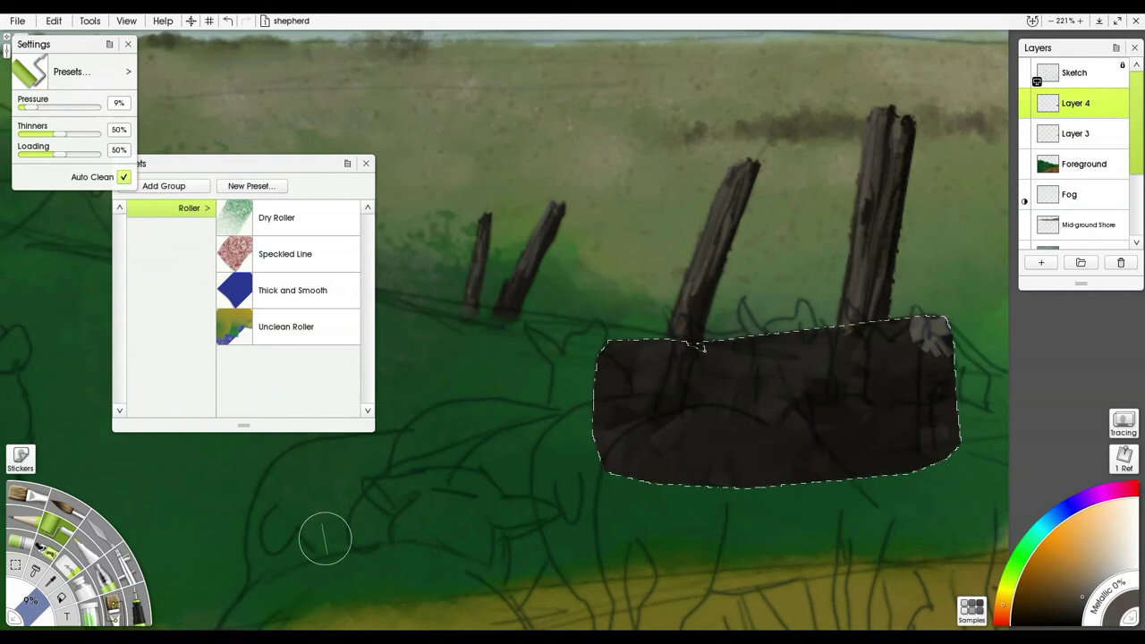
Step: Choose the Impressionistic Cloud Brush 1 watercolor preset, reduce its size to 8%, and dab soft lighter patches onto the dark shape
{"action": "left_click", "coordinate": [115, 608]}
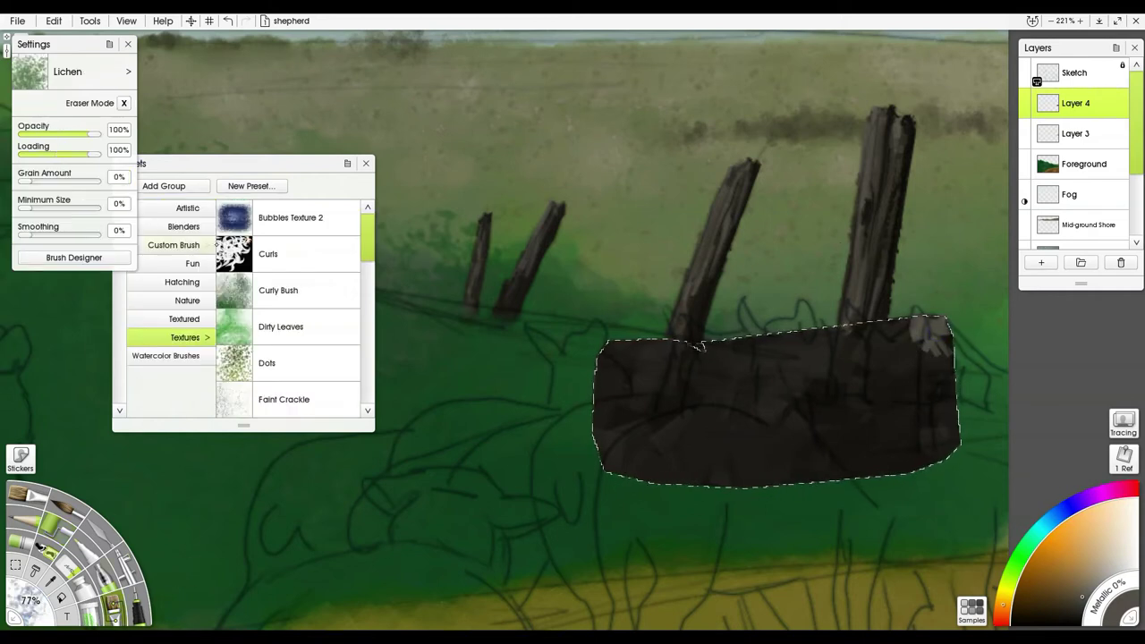
{"action": "left_click", "coordinate": [165, 355]}
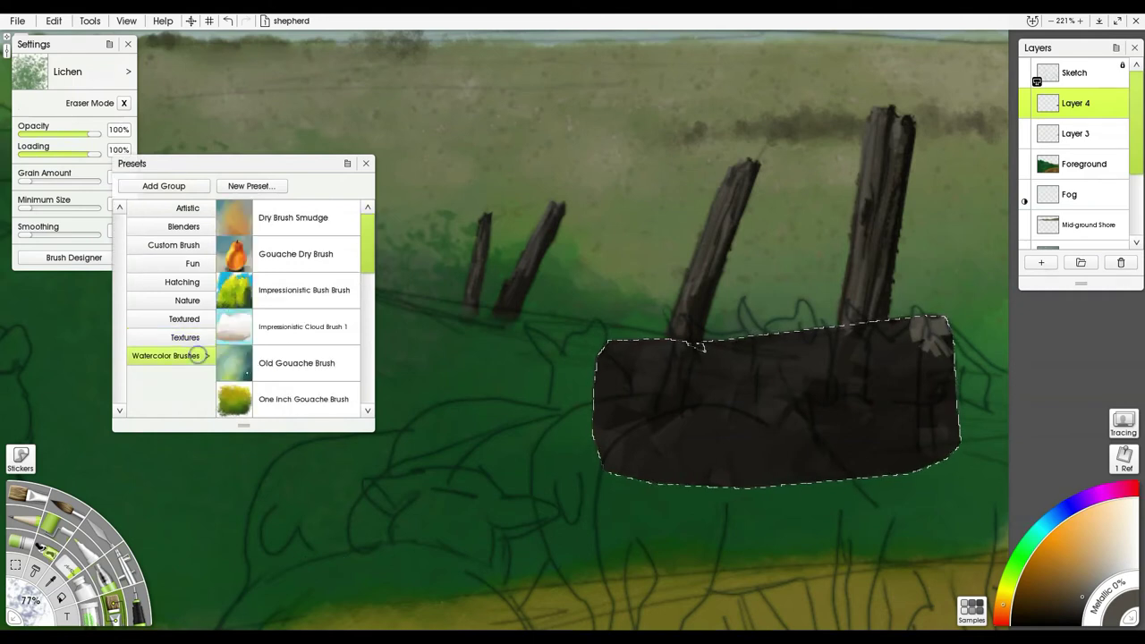
{"action": "left_click", "coordinate": [304, 326]}
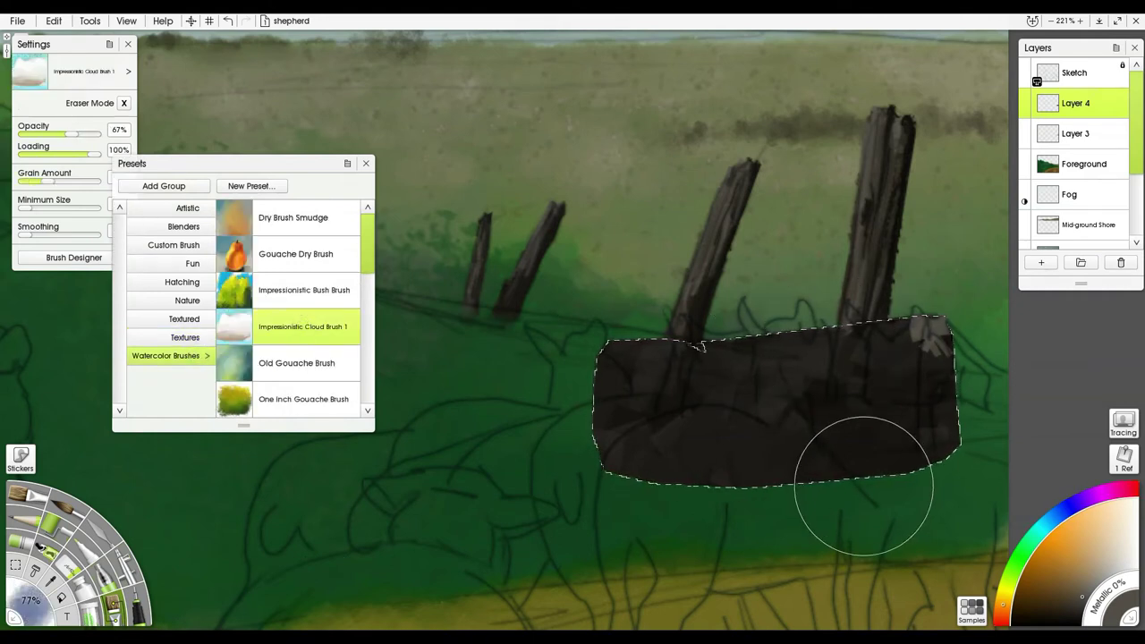
{"action": "left_click_drag", "start_coordinate": [854, 468], "coordinate": [795, 487], "text": "shift"}
{"action": "key", "text": "bracketleft"}
{"action": "key", "text": "bracketleft"}
{"action": "key", "text": "bracketleft"}
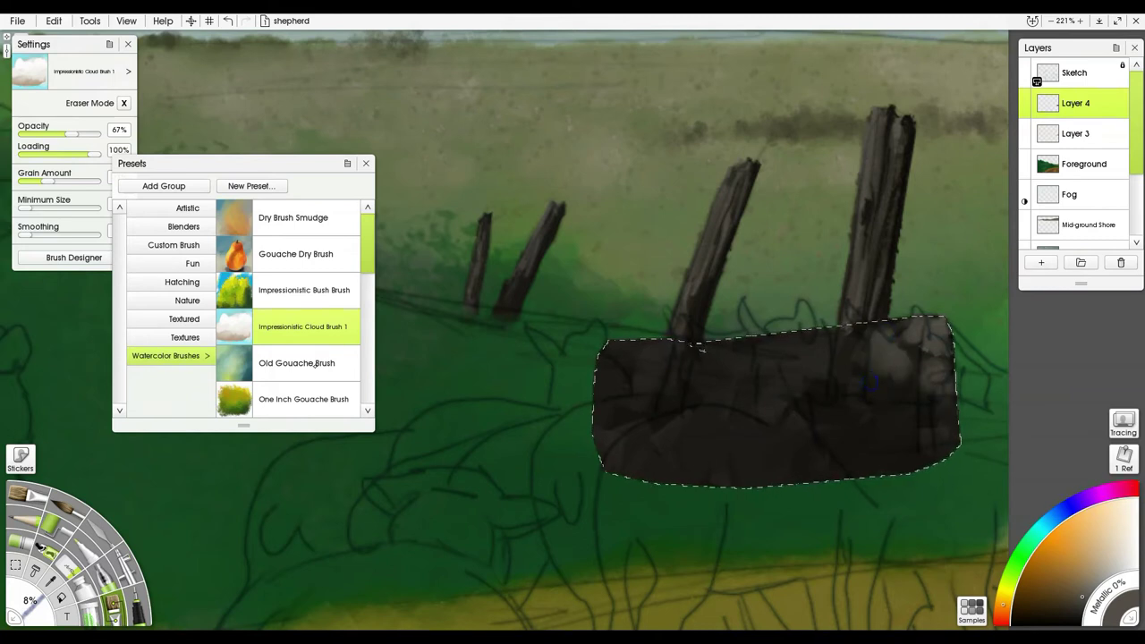
Step: Add mottled texture to the dark shape with the Old Gouache Brush and Watercolor Brush 4 presets
{"action": "left_click", "coordinate": [284, 364]}
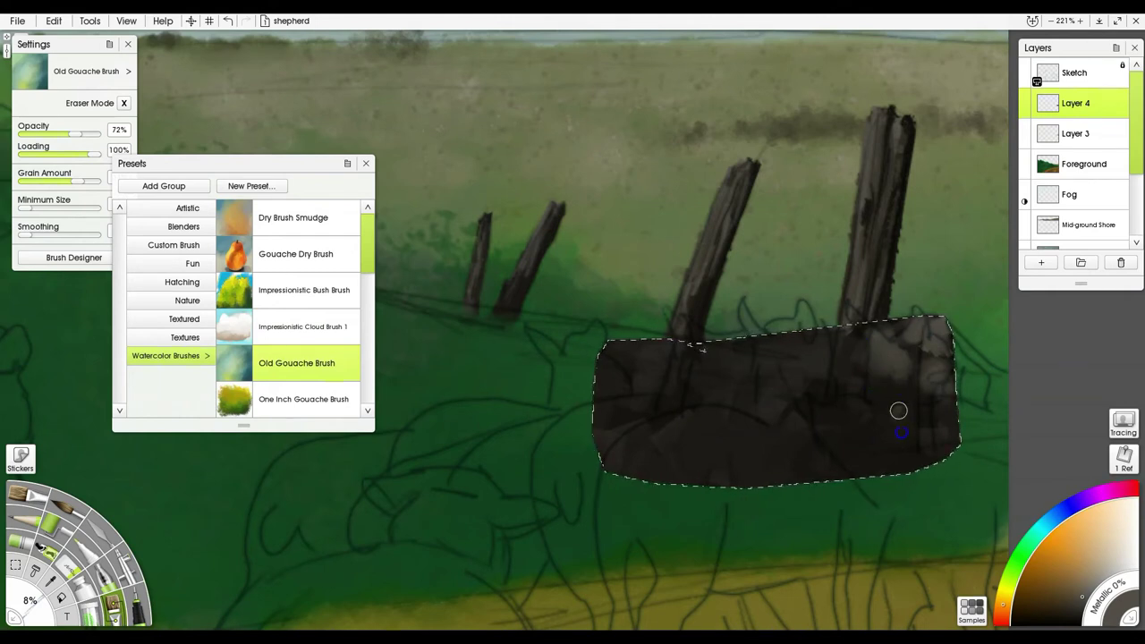
{"action": "left_click_drag", "start_coordinate": [363, 248], "coordinate": [368, 332]}
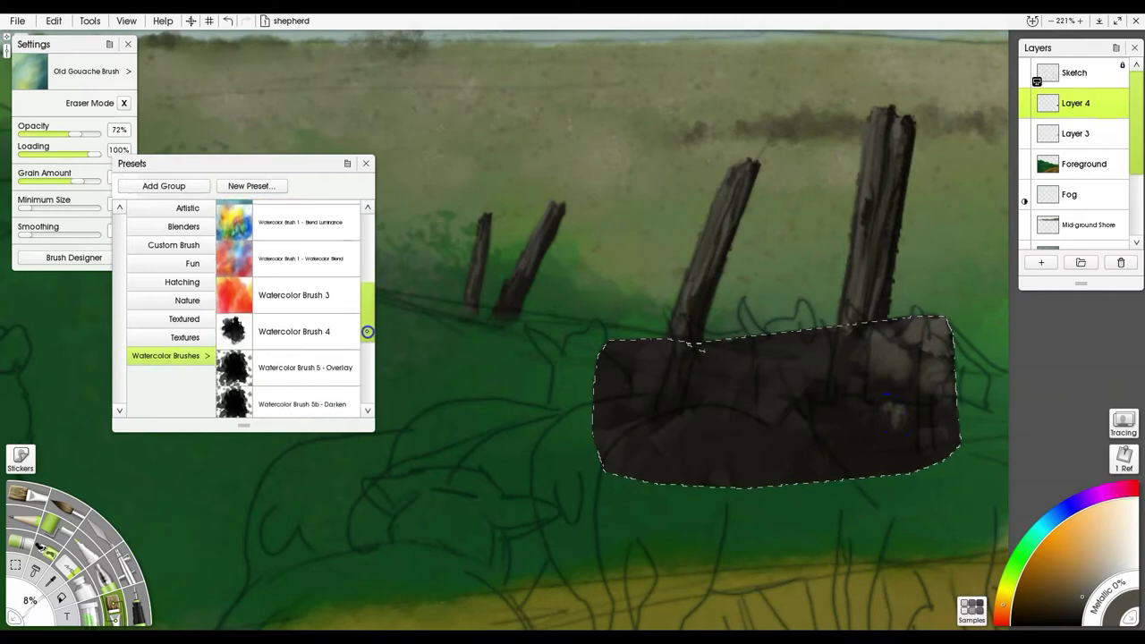
{"action": "left_click", "coordinate": [315, 328]}
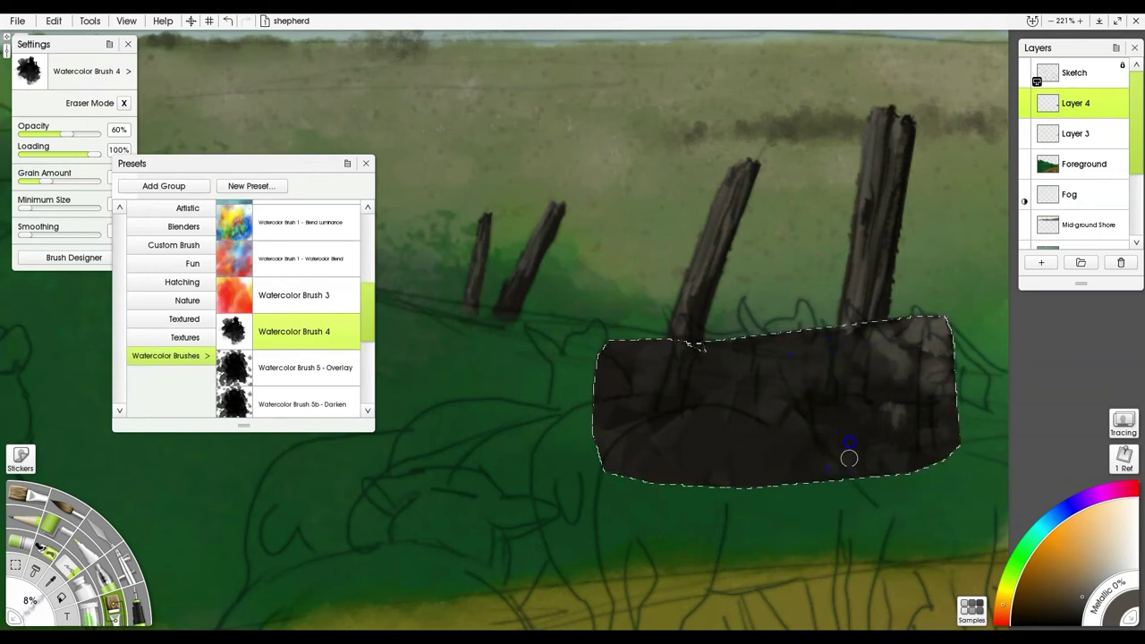
Step: Try Watercolor Brush 5 - Overlay, and extend the mottling across the dark shape with the Acrylic Dry Brush custom preset
{"action": "left_click", "coordinate": [339, 367]}
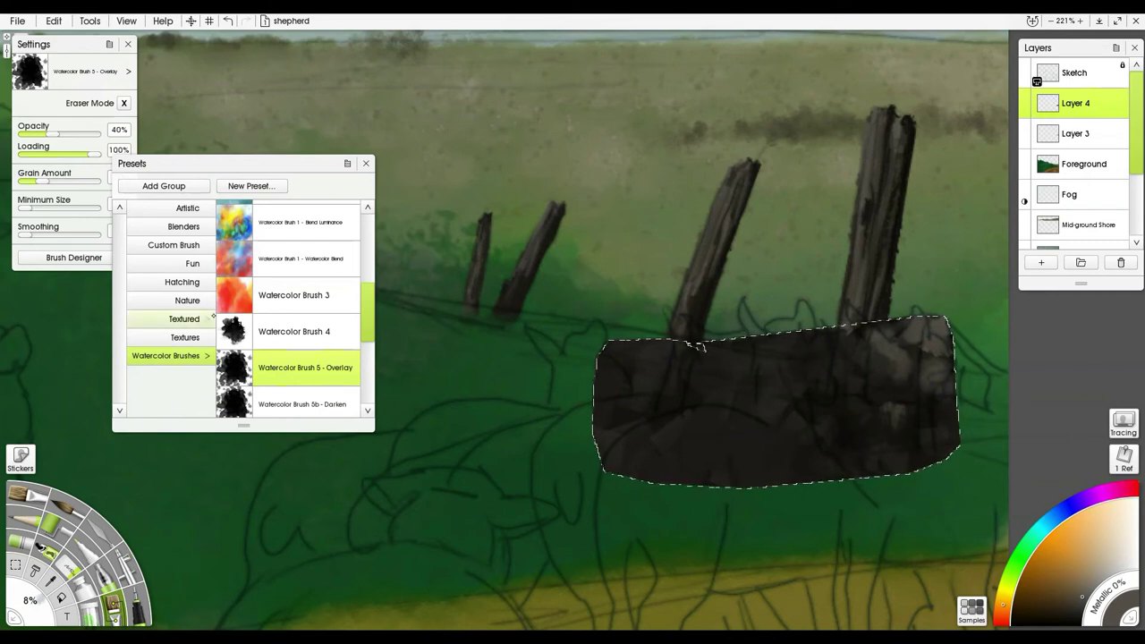
{"action": "left_click", "coordinate": [183, 247]}
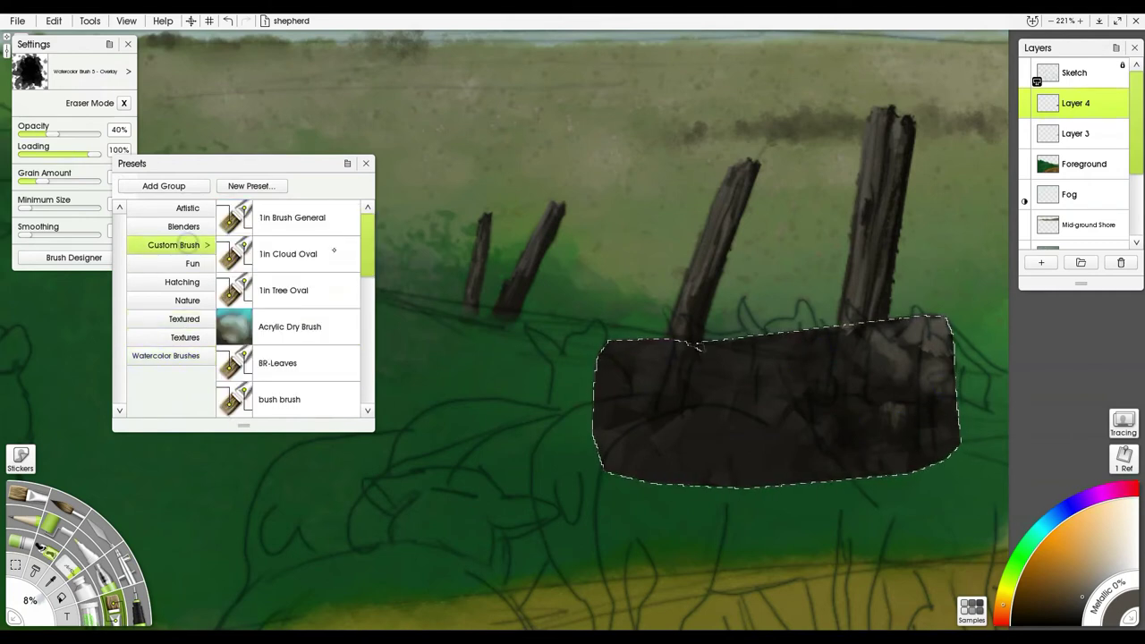
{"action": "left_click", "coordinate": [330, 324]}
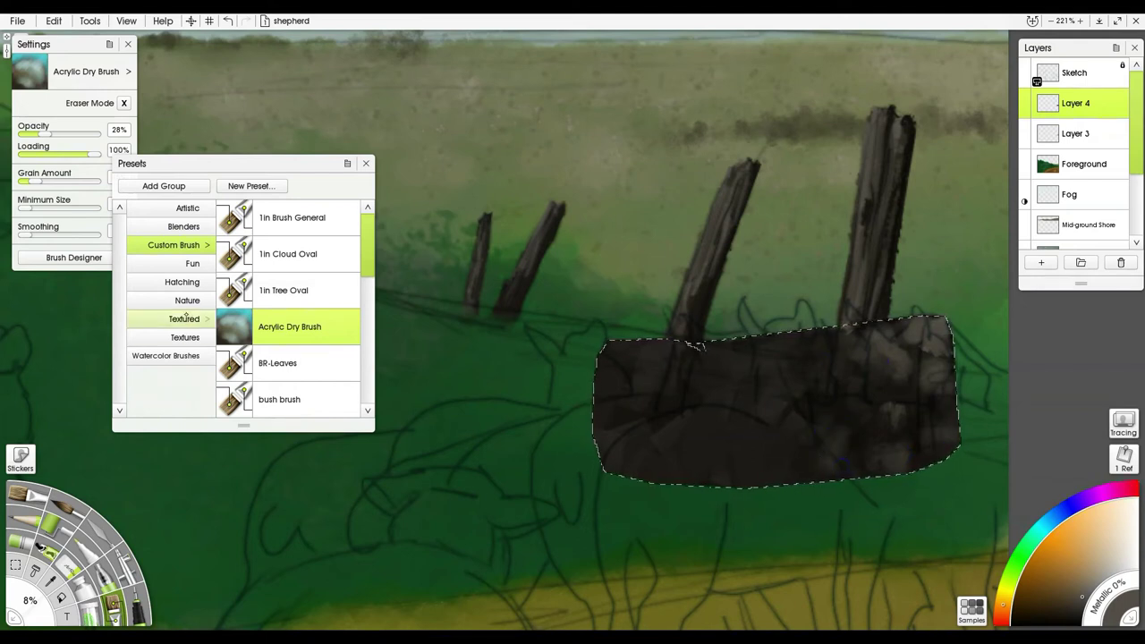
Step: Dab stone-like light patches and dark green accents over the dark shape on a new layer using the Impasto Brush custom preset
{"action": "left_click_drag", "start_coordinate": [365, 254], "coordinate": [365, 306]}
{"action": "left_click", "coordinate": [315, 299]}
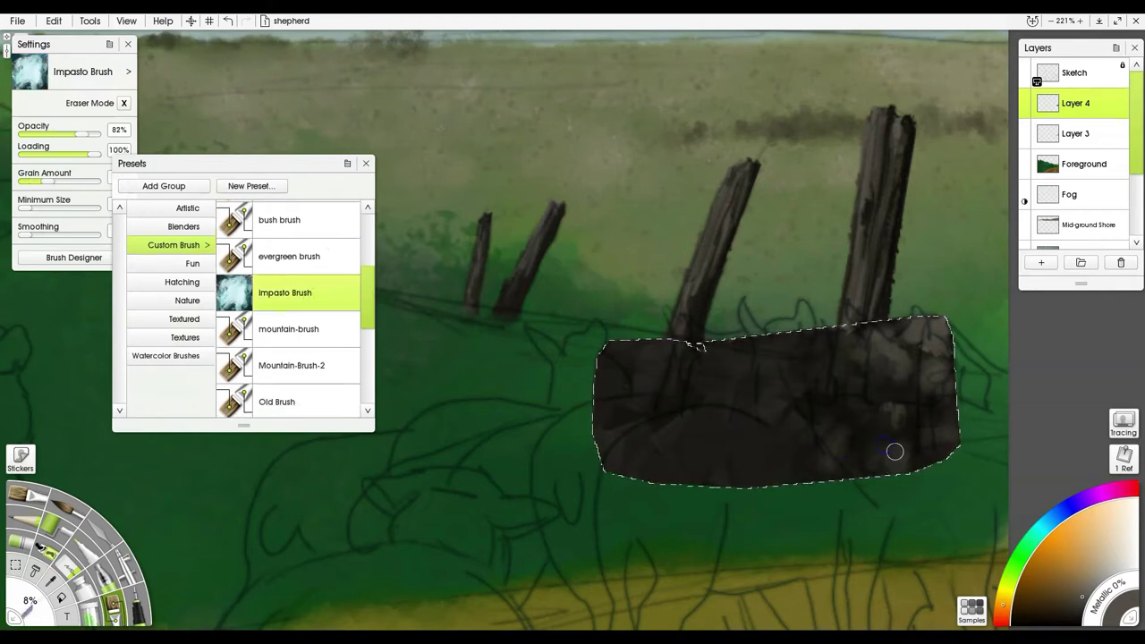
{"action": "left_click", "coordinate": [1045, 262]}
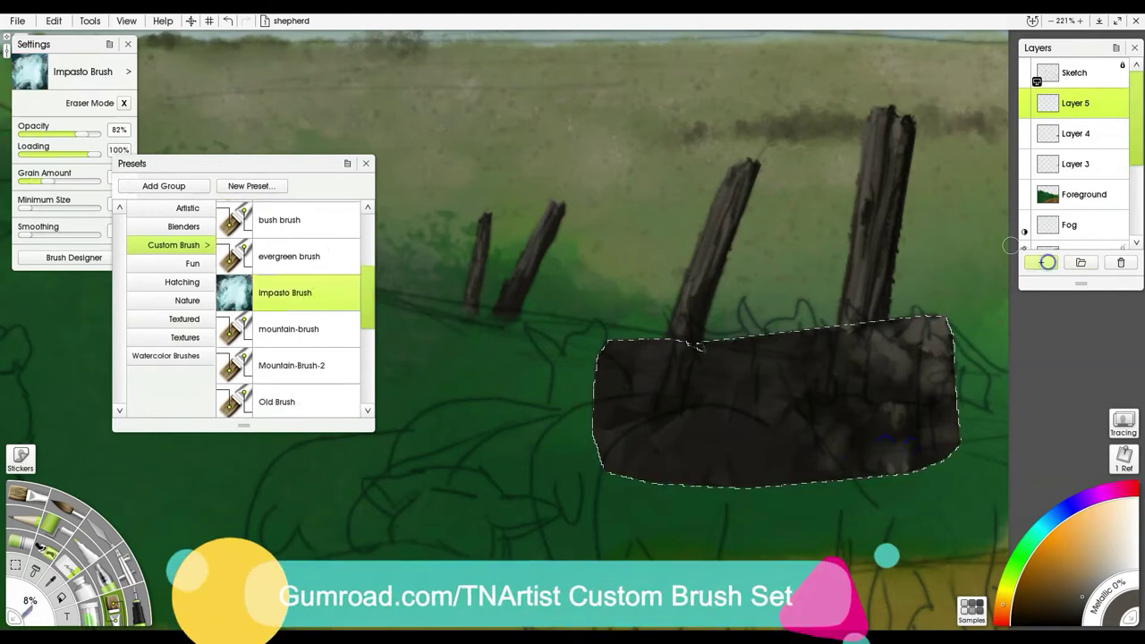
{"action": "mouse_move", "coordinate": [847, 414]}
{"action": "left_mouse_down"}
{"action": "mouse_move", "coordinate": [858, 402]}
{"action": "mouse_move", "coordinate": [849, 372]}
{"action": "mouse_move", "coordinate": [840, 382]}
{"action": "mouse_move", "coordinate": [833, 367]}
{"action": "mouse_move", "coordinate": [844, 338]}
{"action": "mouse_move", "coordinate": [812, 338]}
{"action": "left_mouse_up"}
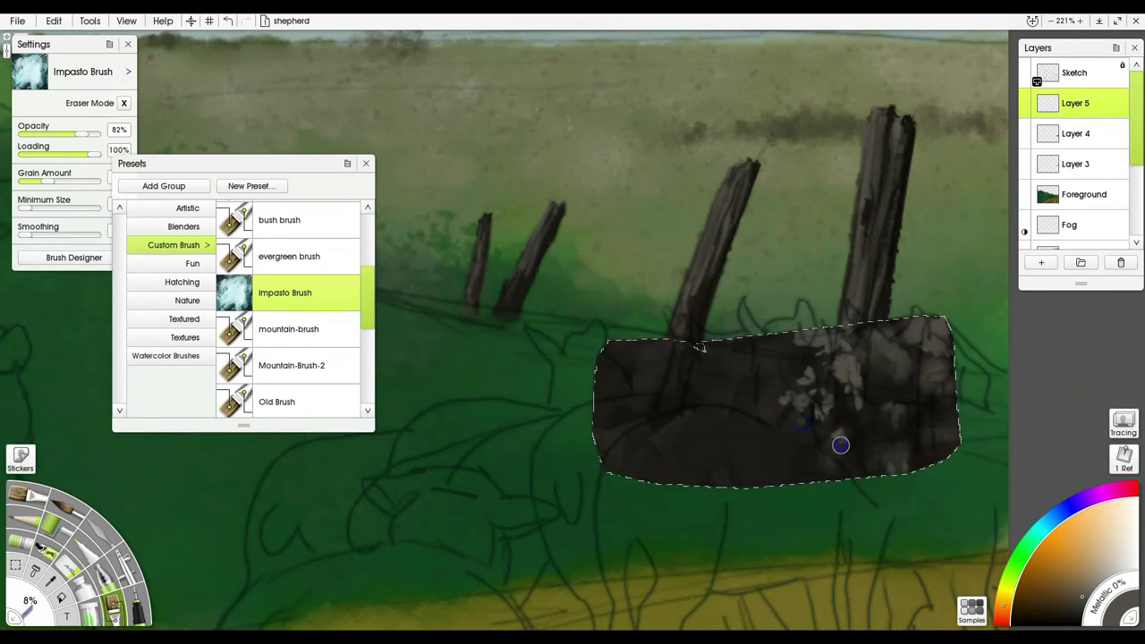
{"action": "left_click_drag", "start_coordinate": [854, 447], "coordinate": [864, 464]}
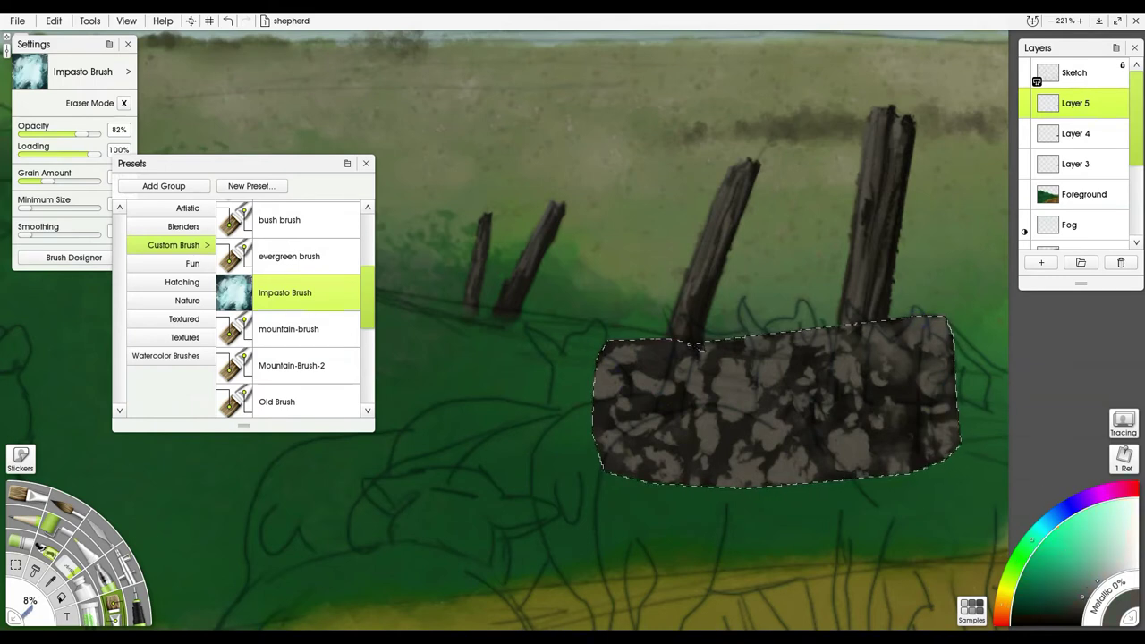
{"action": "left_click", "coordinate": [1074, 606]}
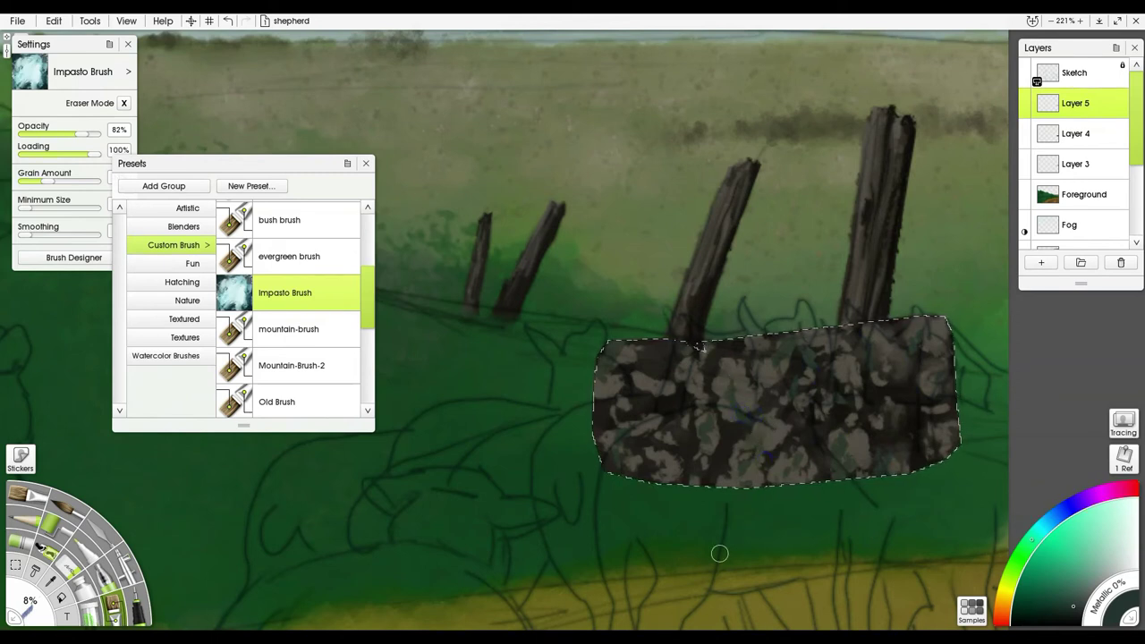
Step: Highlight the stones in pale yellow with the Watercolor Brush 5 - Overlay preset
{"action": "left_click", "coordinate": [204, 355]}
{"action": "left_click_drag", "start_coordinate": [366, 264], "coordinate": [365, 341]}
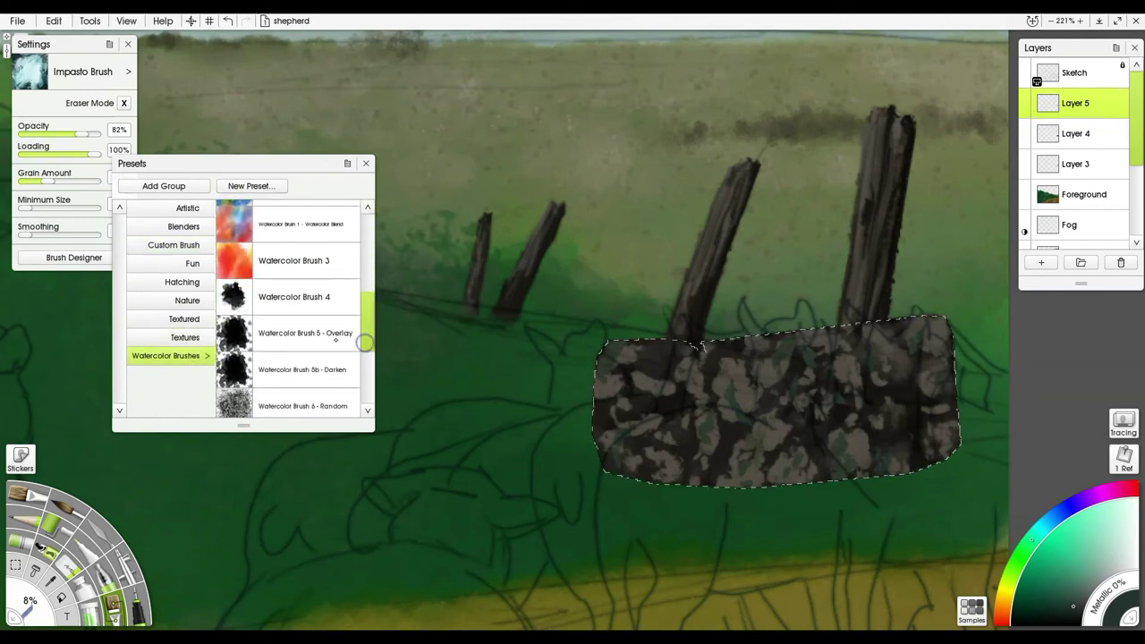
{"action": "left_click", "coordinate": [335, 339]}
{"action": "left_click", "coordinate": [1007, 592]}
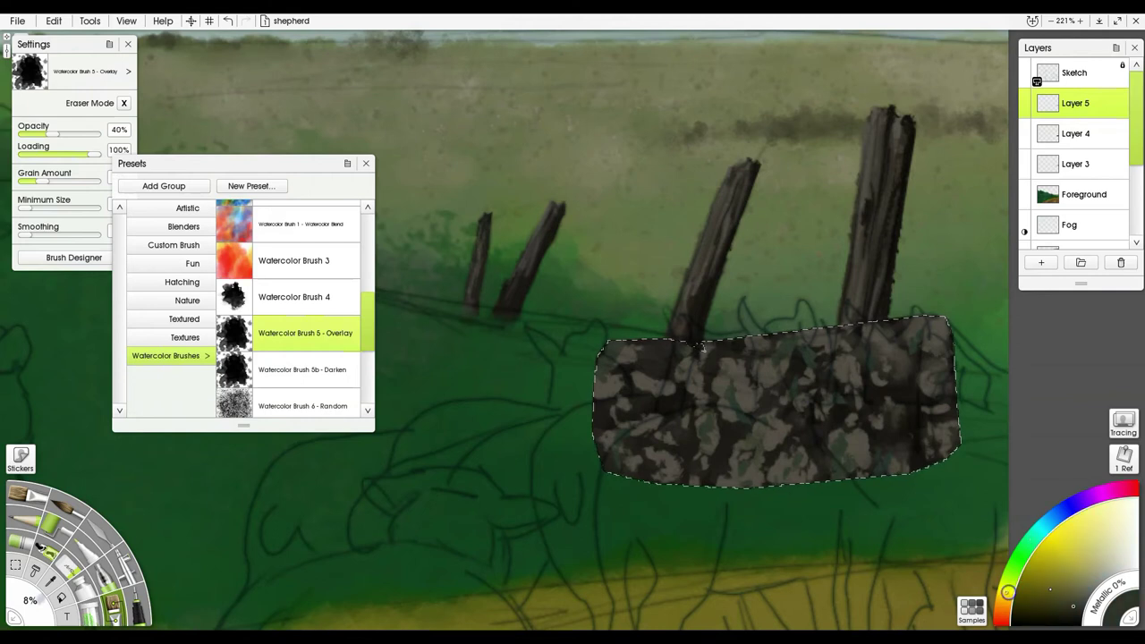
{"action": "left_click", "coordinate": [1105, 546]}
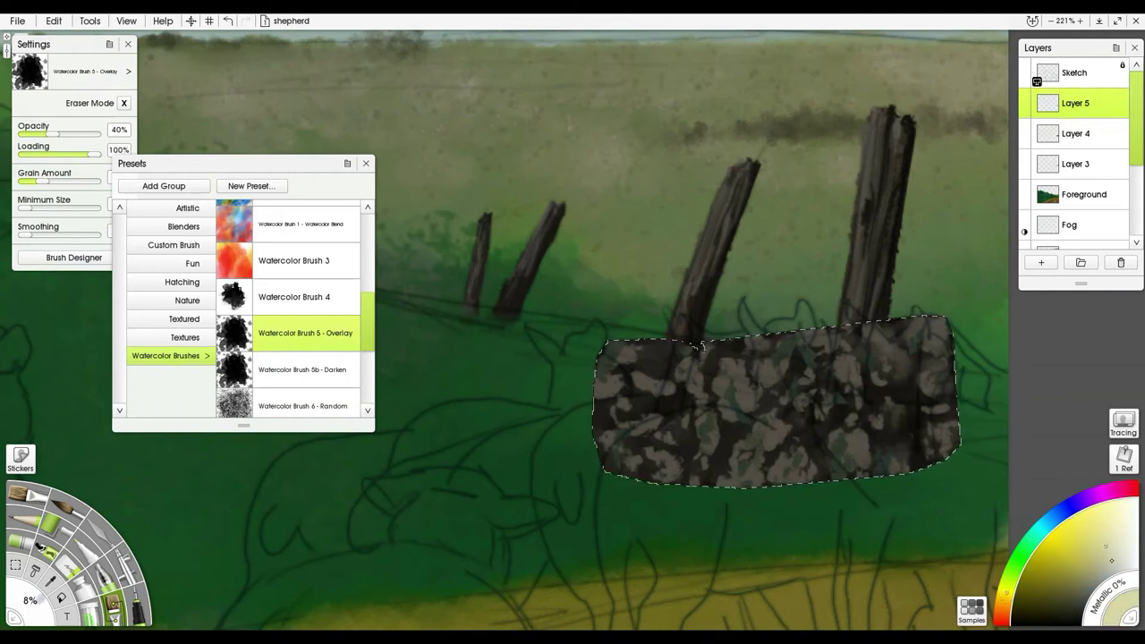
{"action": "left_click", "coordinate": [1111, 563]}
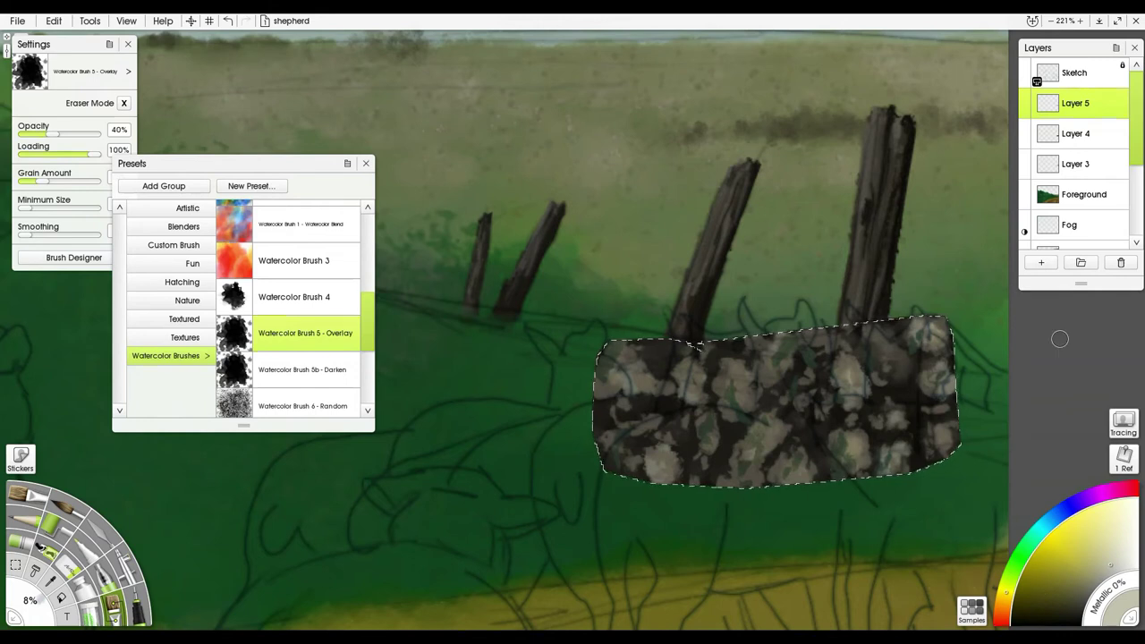
Step: Clear the selection and roughen the stone shape's edges on Layer 5 and Layer 4 with the Kneaded Eraser, using 53% pressure and 6% size
{"action": "key", "text": "ctrl+d"}
{"action": "key", "text": "e"}
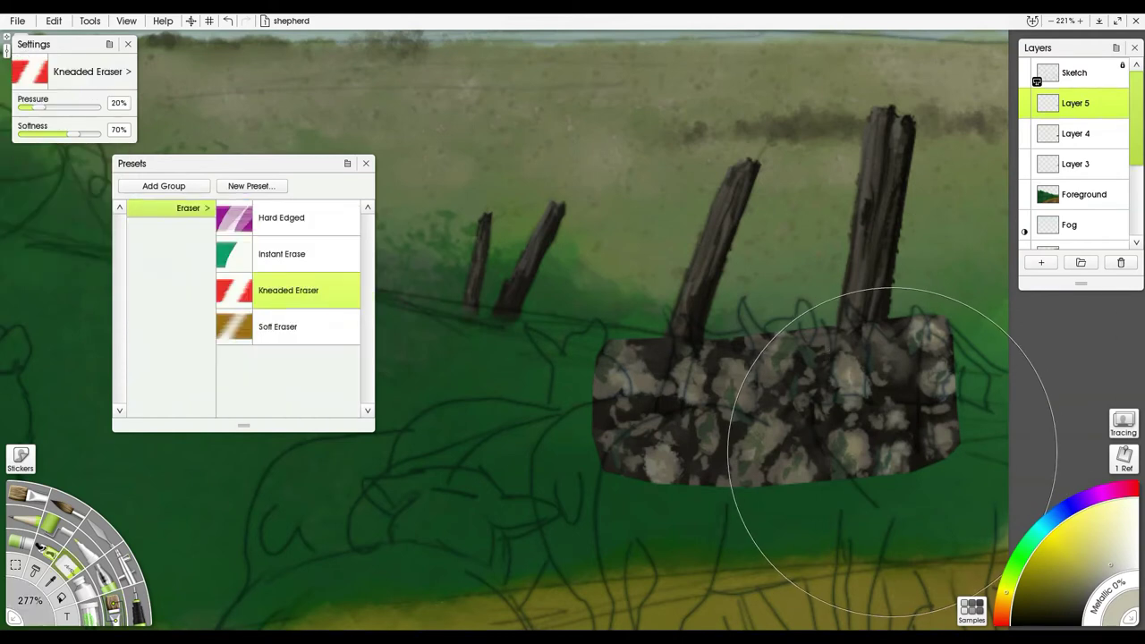
{"action": "mouse_move", "coordinate": [775, 461]}
{"action": "left_mouse_down", "text": "shift"}
{"action": "mouse_move", "coordinate": [569, 519]}
{"action": "mouse_move", "coordinate": [581, 519]}
{"action": "left_mouse_up", "text": "shift"}
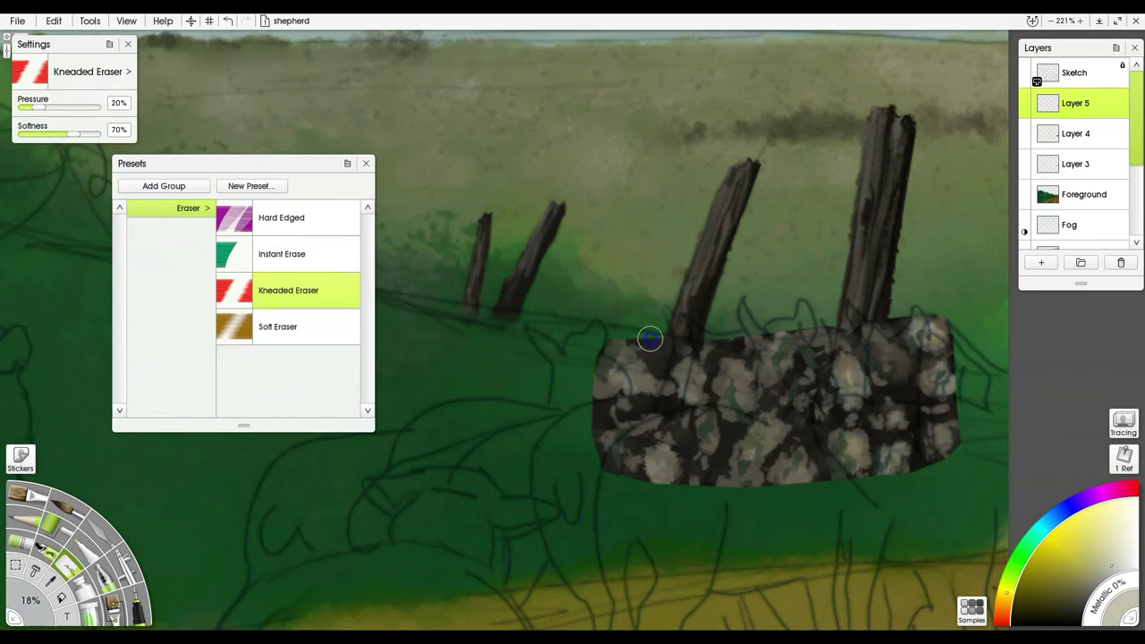
{"action": "mouse_move", "coordinate": [671, 319]}
{"action": "left_mouse_down"}
{"action": "mouse_move", "coordinate": [682, 363]}
{"action": "mouse_move", "coordinate": [656, 328]}
{"action": "left_mouse_up"}
{"action": "left_click_drag", "start_coordinate": [40, 105], "coordinate": [62, 106]}
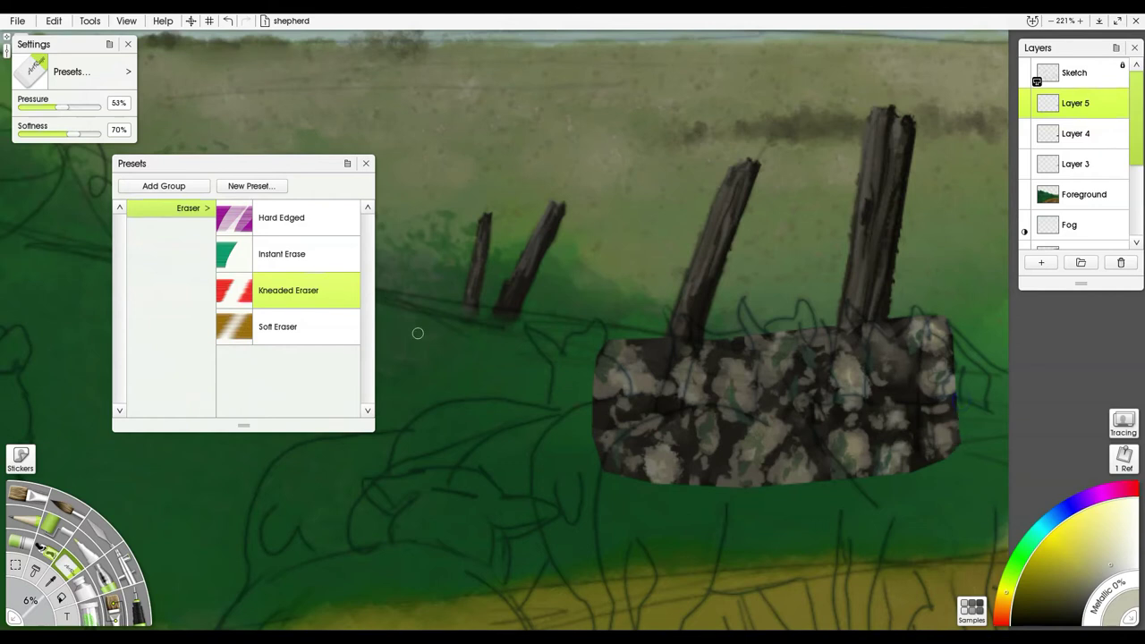
{"action": "left_click", "coordinate": [1074, 134]}
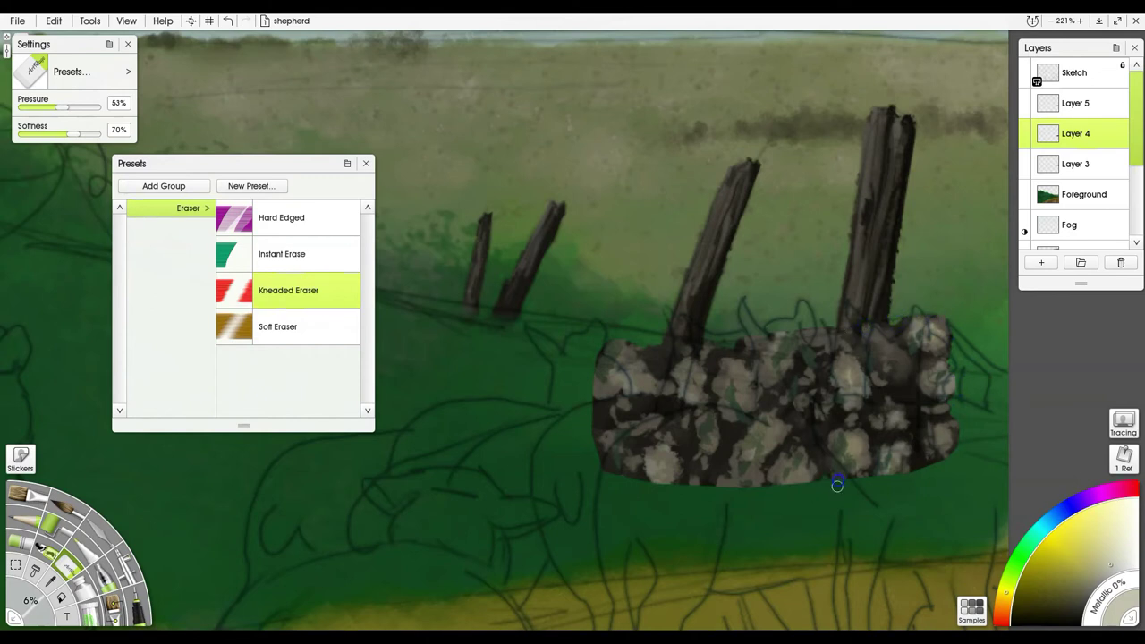
{"action": "left_click", "coordinate": [309, 295]}
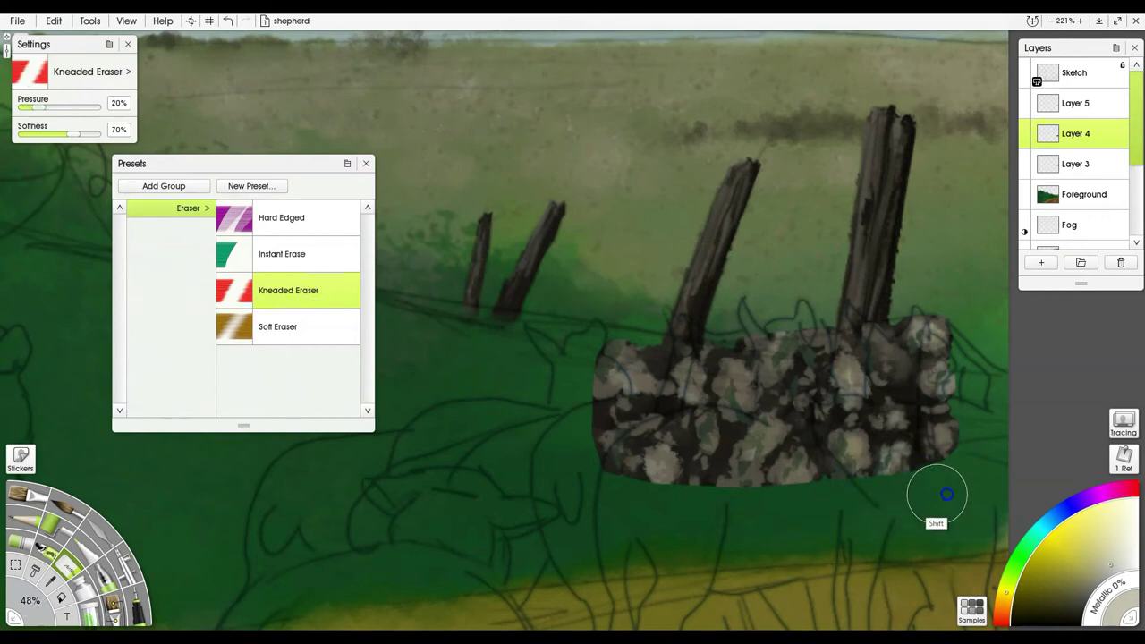
Step: Merge Layer 5 down into Layer 4
{"action": "left_click", "coordinate": [1084, 104]}
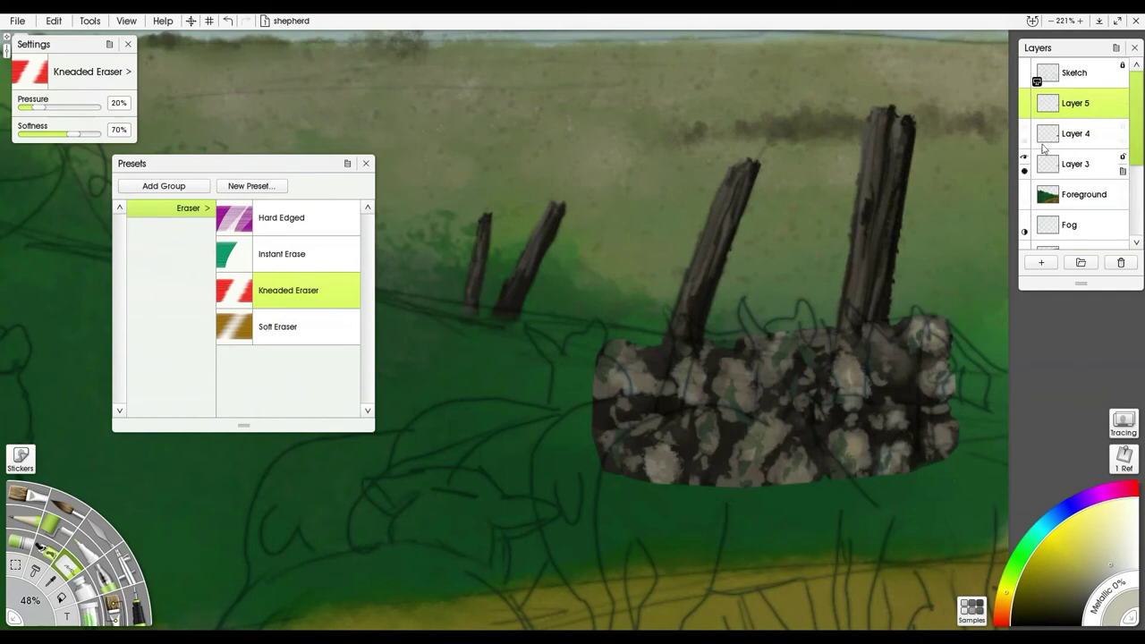
{"action": "left_click", "coordinate": [1120, 111]}
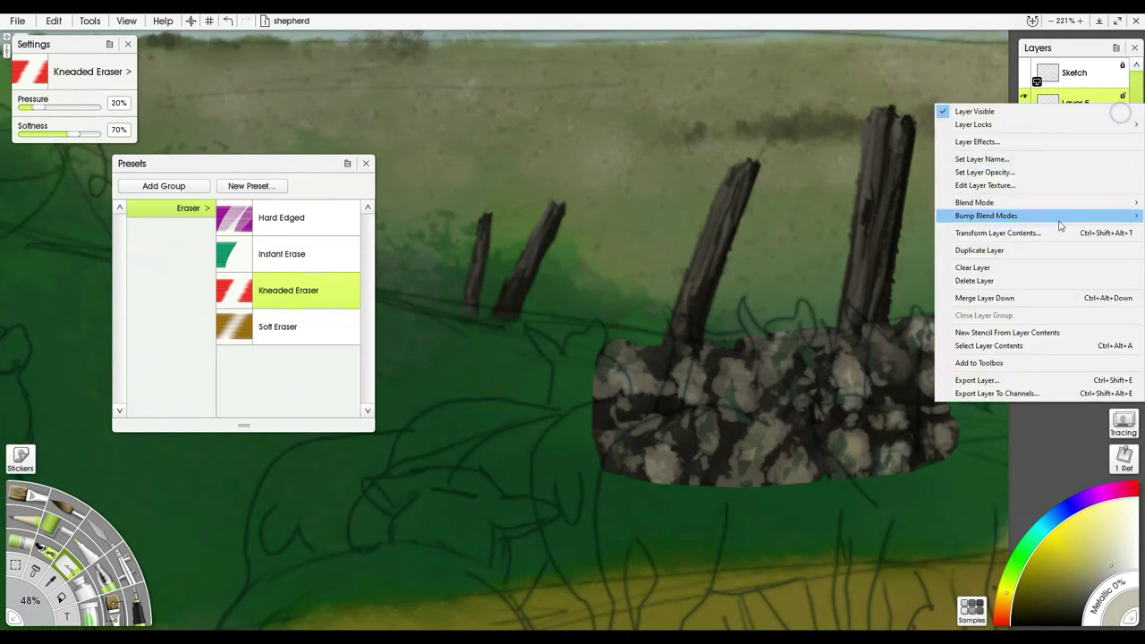
{"action": "left_click", "coordinate": [1015, 297]}
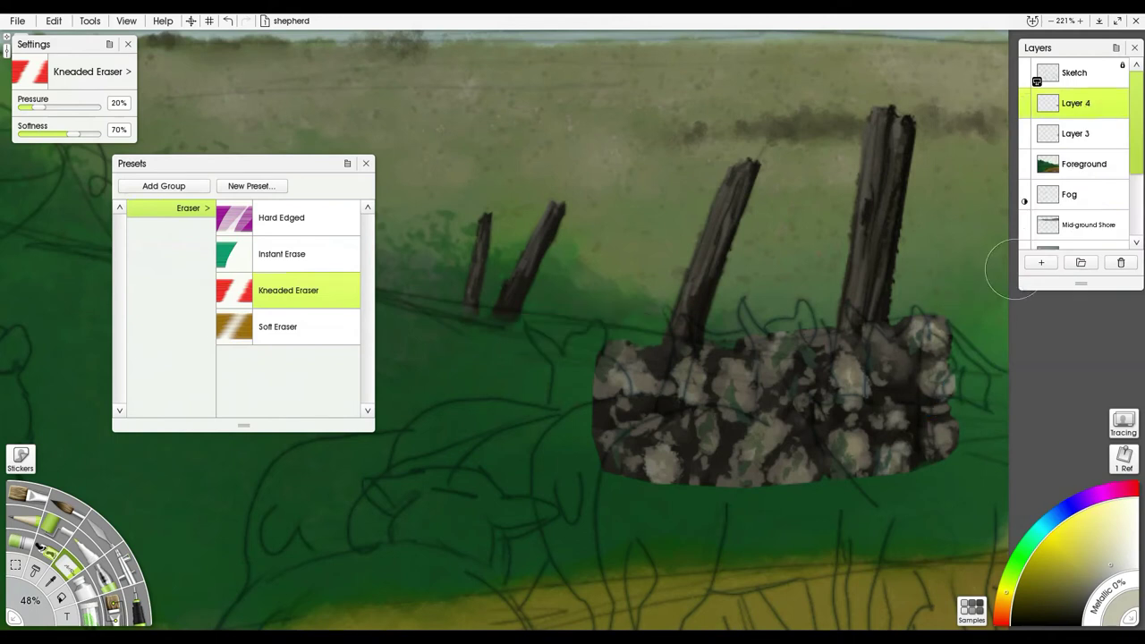
Step: Duplicate Layer 4 and merge the copy back down into it
{"action": "left_click", "coordinate": [1122, 111]}
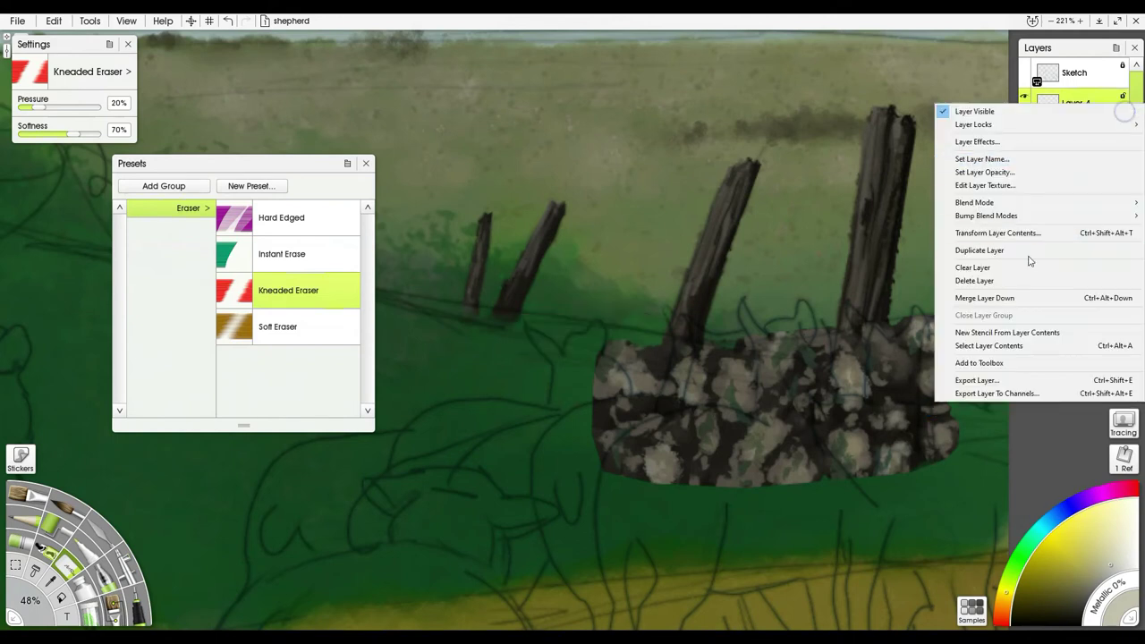
{"action": "left_click", "coordinate": [989, 252]}
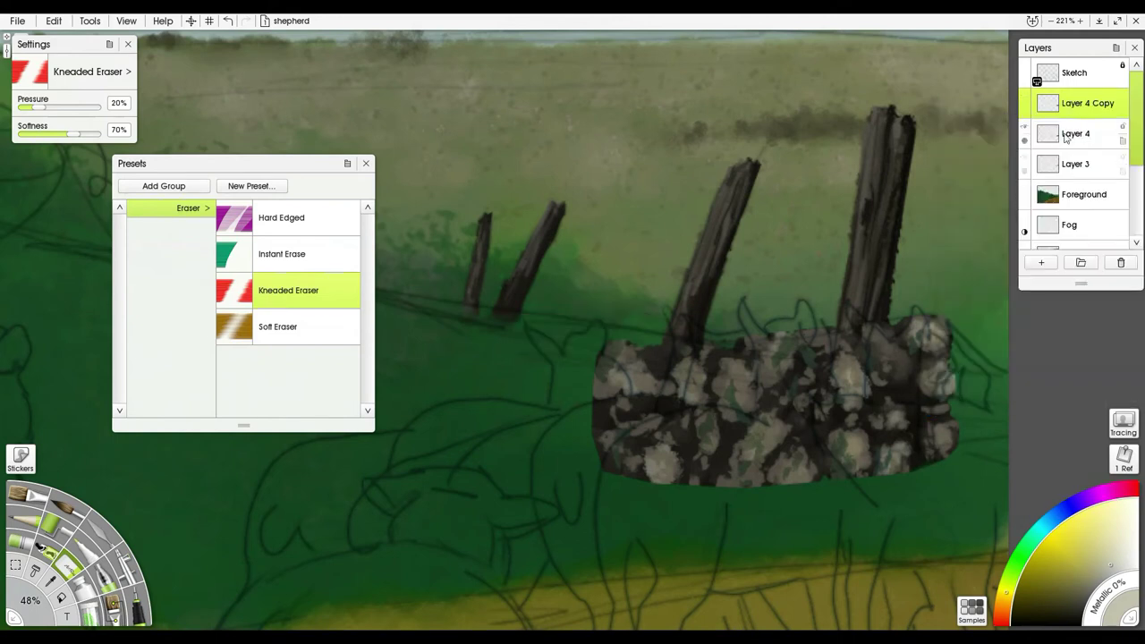
{"action": "left_click", "coordinate": [1123, 110]}
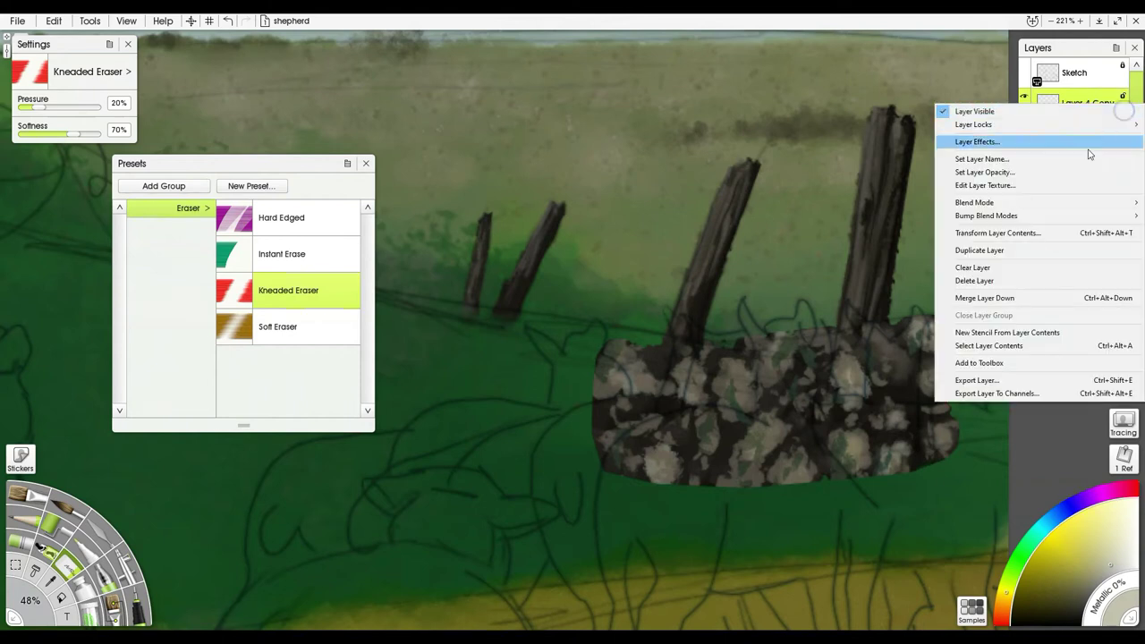
{"action": "left_click", "coordinate": [982, 299]}
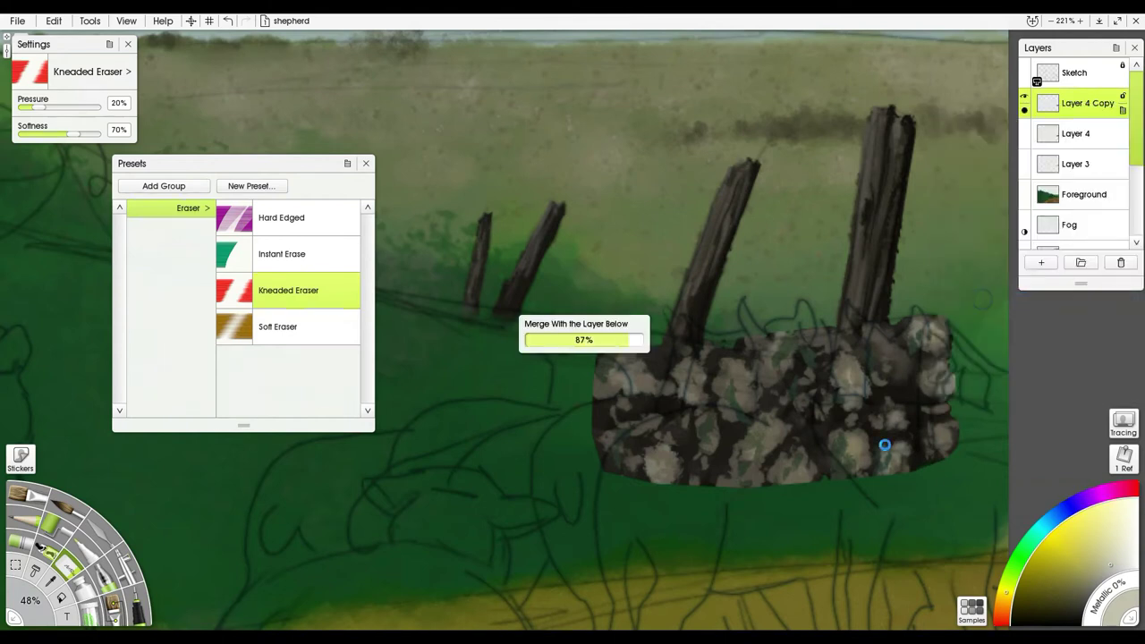
Step: Soften the stone shape's lower and upper edges on Layer 4 with the Kneaded Eraser at 20% pressure
{"action": "mouse_move", "coordinate": [926, 472]}
{"action": "left_mouse_down"}
{"action": "mouse_move", "coordinate": [880, 488]}
{"action": "mouse_move", "coordinate": [887, 471]}
{"action": "mouse_move", "coordinate": [838, 488]}
{"action": "mouse_move", "coordinate": [825, 476]}
{"action": "mouse_move", "coordinate": [806, 493]}
{"action": "mouse_move", "coordinate": [713, 508]}
{"action": "mouse_move", "coordinate": [714, 494]}
{"action": "mouse_move", "coordinate": [689, 511]}
{"action": "mouse_move", "coordinate": [724, 517]}
{"action": "mouse_move", "coordinate": [680, 508]}
{"action": "mouse_move", "coordinate": [699, 494]}
{"action": "mouse_move", "coordinate": [710, 501]}
{"action": "mouse_move", "coordinate": [680, 497]}
{"action": "mouse_move", "coordinate": [683, 479]}
{"action": "mouse_move", "coordinate": [685, 499]}
{"action": "mouse_move", "coordinate": [636, 472]}
{"action": "mouse_move", "coordinate": [630, 485]}
{"action": "mouse_move", "coordinate": [600, 467]}
{"action": "mouse_move", "coordinate": [598, 478]}
{"action": "mouse_move", "coordinate": [588, 403]}
{"action": "mouse_move", "coordinate": [598, 445]}
{"action": "left_mouse_up"}
{"action": "mouse_move", "coordinate": [916, 463]}
{"action": "left_mouse_down"}
{"action": "mouse_move", "coordinate": [947, 457]}
{"action": "mouse_move", "coordinate": [816, 486]}
{"action": "left_mouse_up"}
{"action": "mouse_move", "coordinate": [858, 318]}
{"action": "left_mouse_down"}
{"action": "mouse_move", "coordinate": [798, 324]}
{"action": "mouse_move", "coordinate": [886, 315]}
{"action": "mouse_move", "coordinate": [890, 333]}
{"action": "mouse_move", "coordinate": [908, 307]}
{"action": "mouse_move", "coordinate": [952, 326]}
{"action": "left_mouse_up"}
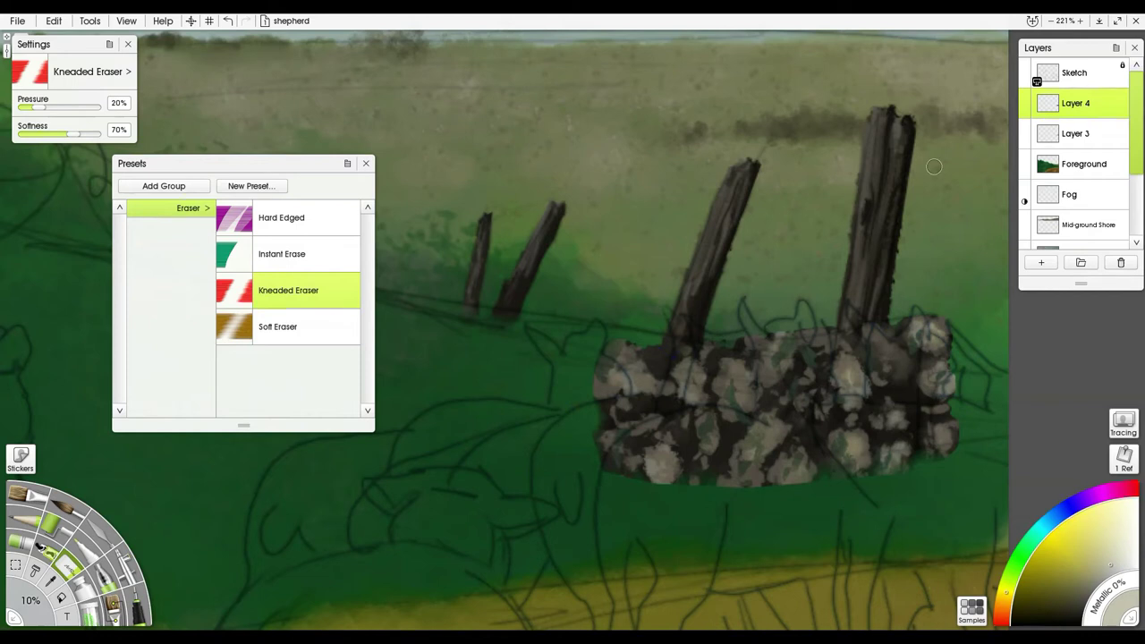
Step: Darken the gaps between the stones with the Smooth Transparent Ink preset, using a dark brown sampled from the wall
{"action": "left_click", "coordinate": [1052, 21]}
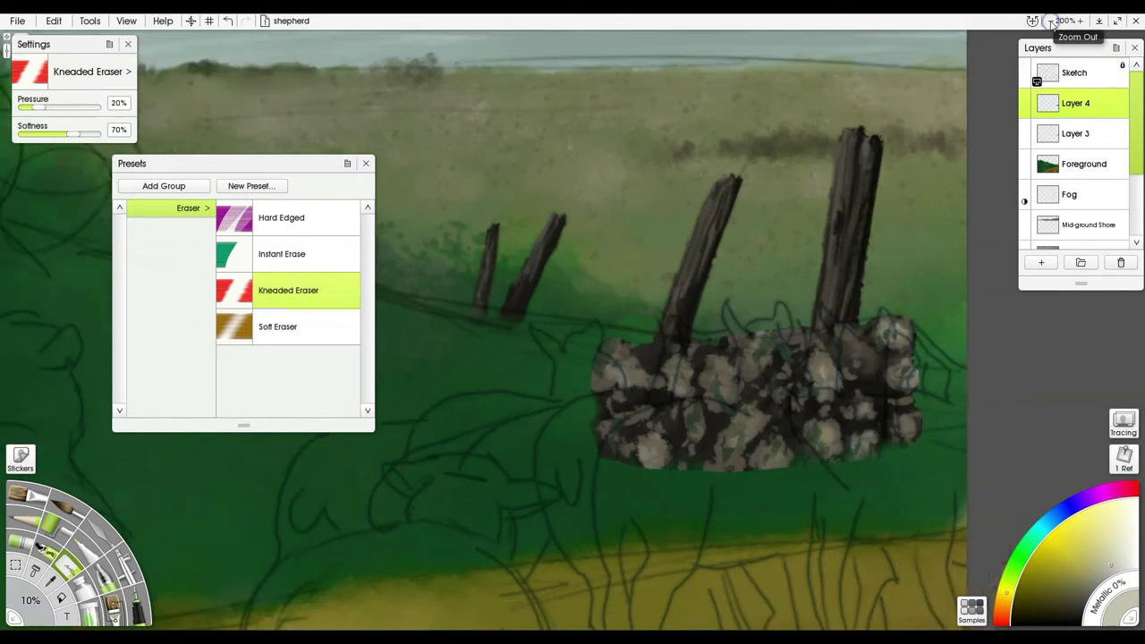
{"action": "left_click", "coordinate": [1052, 21]}
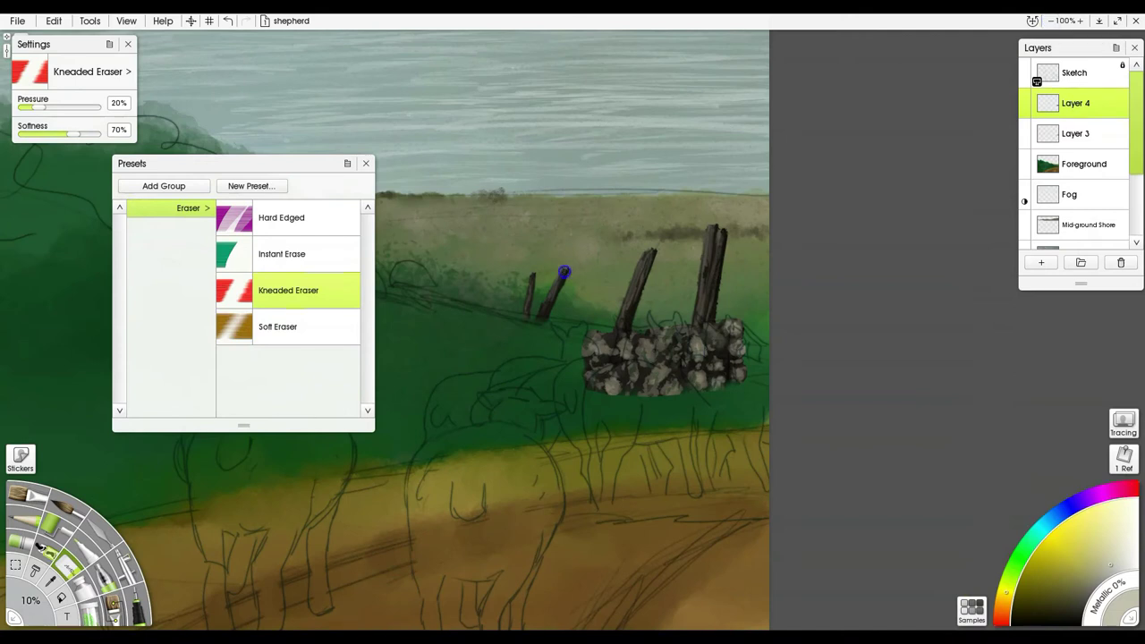
{"action": "scroll", "coordinate": [564, 272], "scroll_direction": "down", "scroll_amount": 4}
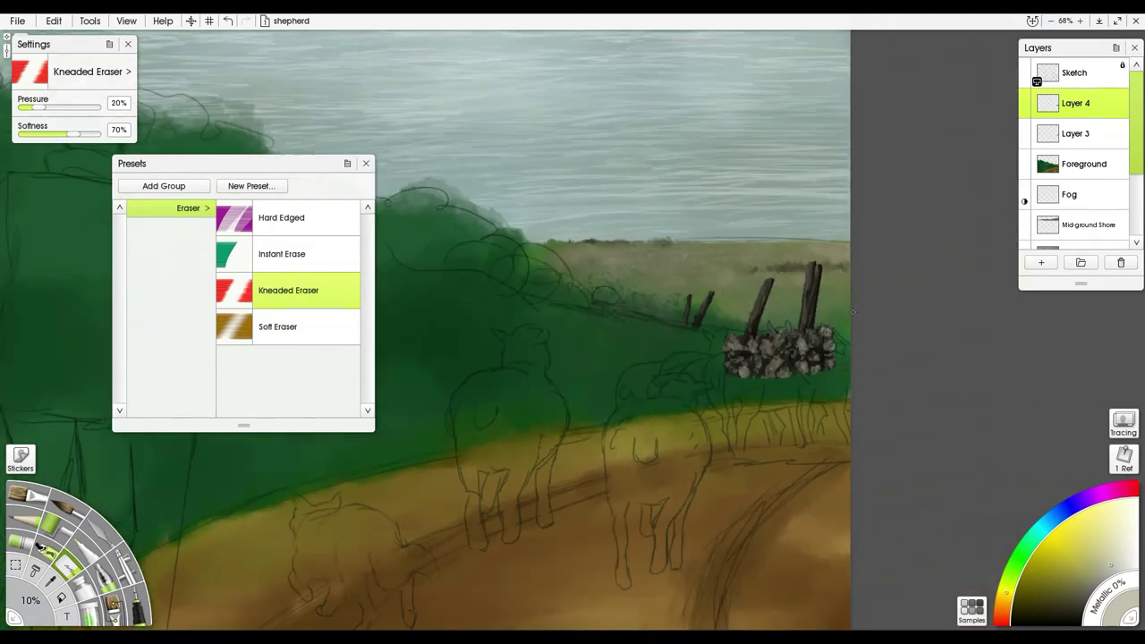
{"action": "scroll", "coordinate": [852, 312], "scroll_direction": "down", "scroll_amount": 2}
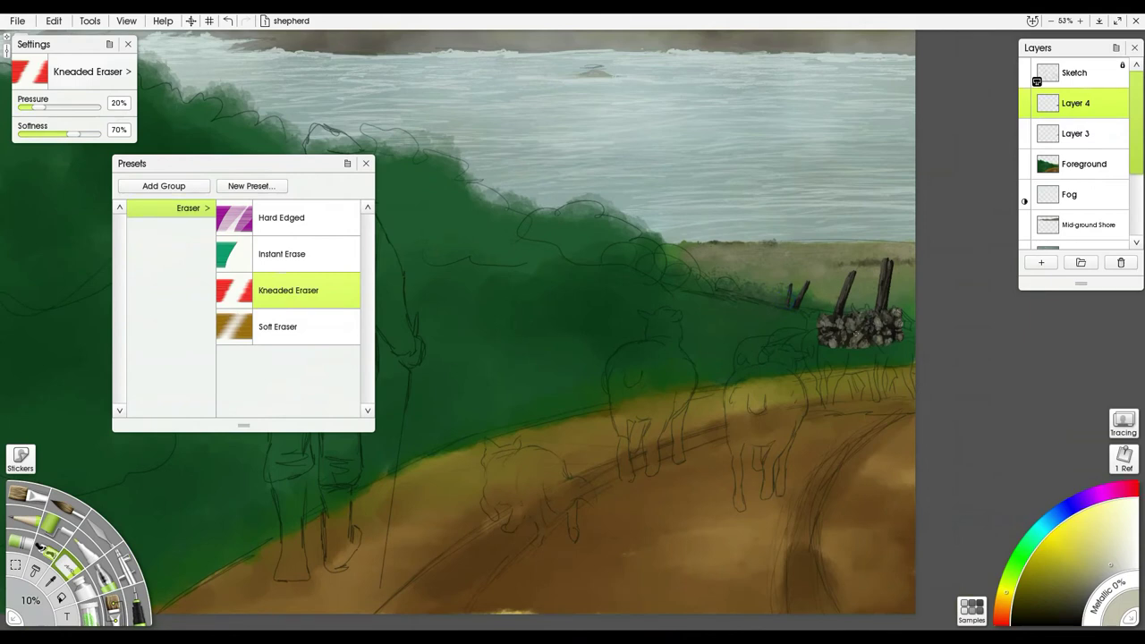
{"action": "scroll", "coordinate": [870, 357], "scroll_direction": "up", "scroll_amount": 5}
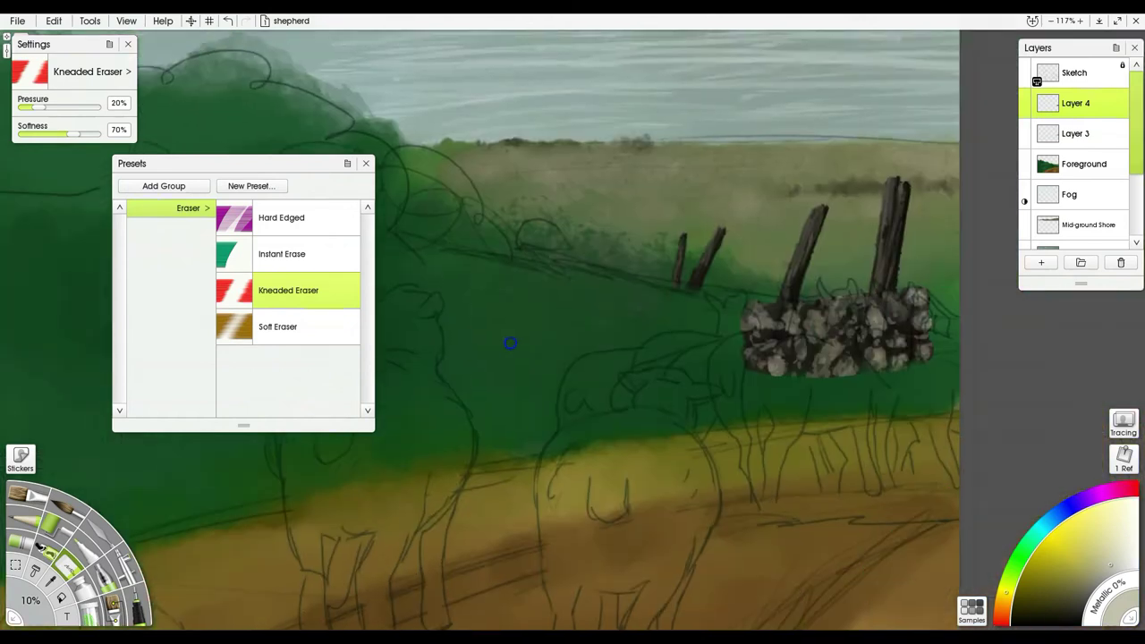
{"action": "scroll", "coordinate": [540, 337], "scroll_direction": "up", "scroll_amount": 4}
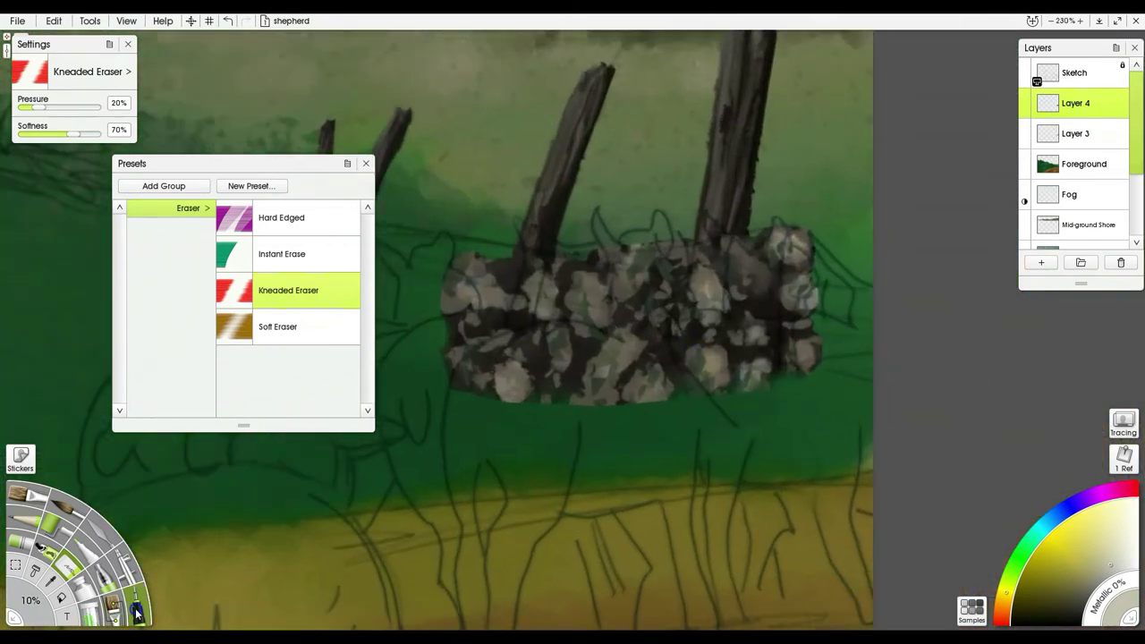
{"action": "left_click", "coordinate": [136, 612]}
{"action": "left_click", "coordinate": [278, 373]}
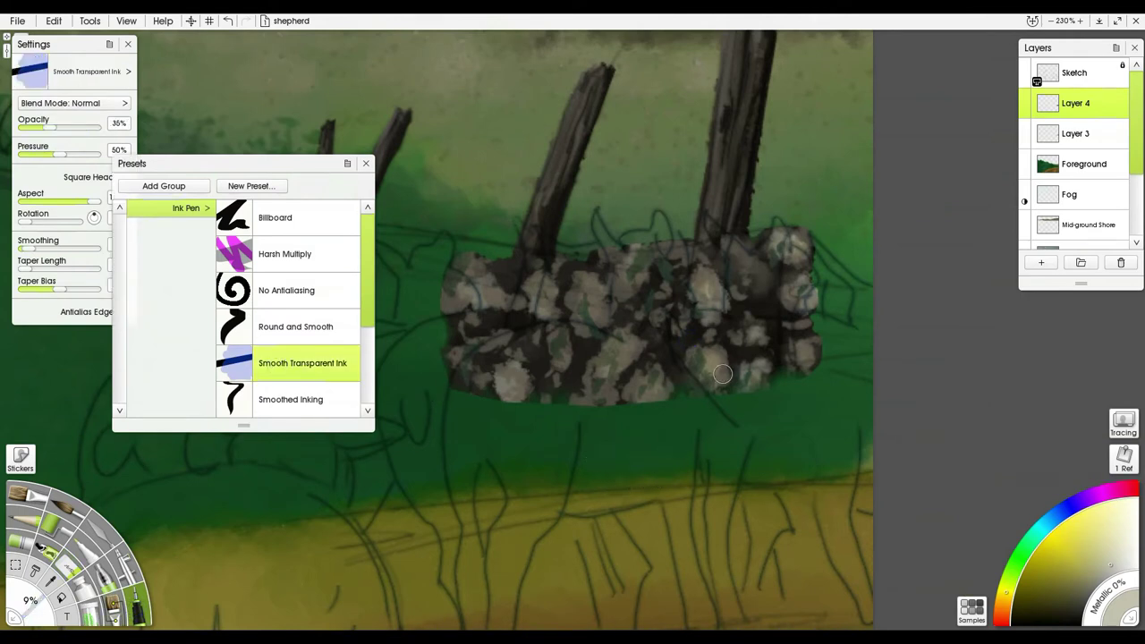
{"action": "left_click", "coordinate": [736, 307], "text": "alt"}
{"action": "mouse_move", "coordinate": [735, 307]}
{"action": "left_mouse_down"}
{"action": "mouse_move", "coordinate": [723, 252]}
{"action": "mouse_move", "coordinate": [729, 272]}
{"action": "mouse_move", "coordinate": [753, 270]}
{"action": "mouse_move", "coordinate": [711, 315]}
{"action": "left_mouse_up"}
{"action": "mouse_move", "coordinate": [703, 356]}
{"action": "left_mouse_down"}
{"action": "mouse_move", "coordinate": [692, 381]}
{"action": "mouse_move", "coordinate": [707, 363]}
{"action": "mouse_move", "coordinate": [710, 393]}
{"action": "mouse_move", "coordinate": [648, 386]}
{"action": "mouse_move", "coordinate": [637, 403]}
{"action": "mouse_move", "coordinate": [647, 357]}
{"action": "mouse_move", "coordinate": [606, 379]}
{"action": "mouse_move", "coordinate": [620, 326]}
{"action": "mouse_move", "coordinate": [601, 343]}
{"action": "mouse_move", "coordinate": [572, 311]}
{"action": "mouse_move", "coordinate": [583, 330]}
{"action": "mouse_move", "coordinate": [588, 282]}
{"action": "mouse_move", "coordinate": [552, 304]}
{"action": "mouse_move", "coordinate": [534, 282]}
{"action": "mouse_move", "coordinate": [481, 304]}
{"action": "mouse_move", "coordinate": [470, 249]}
{"action": "mouse_move", "coordinate": [464, 312]}
{"action": "mouse_move", "coordinate": [507, 392]}
{"action": "mouse_move", "coordinate": [501, 347]}
{"action": "mouse_move", "coordinate": [504, 387]}
{"action": "mouse_move", "coordinate": [540, 378]}
{"action": "left_mouse_up"}
{"action": "mouse_move", "coordinate": [728, 353]}
{"action": "left_mouse_down"}
{"action": "mouse_move", "coordinate": [742, 403]}
{"action": "mouse_move", "coordinate": [800, 342]}
{"action": "mouse_move", "coordinate": [780, 323]}
{"action": "mouse_move", "coordinate": [789, 287]}
{"action": "mouse_move", "coordinate": [774, 292]}
{"action": "mouse_move", "coordinate": [754, 258]}
{"action": "mouse_move", "coordinate": [782, 245]}
{"action": "mouse_move", "coordinate": [789, 263]}
{"action": "mouse_move", "coordinate": [738, 244]}
{"action": "mouse_move", "coordinate": [716, 271]}
{"action": "mouse_move", "coordinate": [752, 262]}
{"action": "left_mouse_up"}
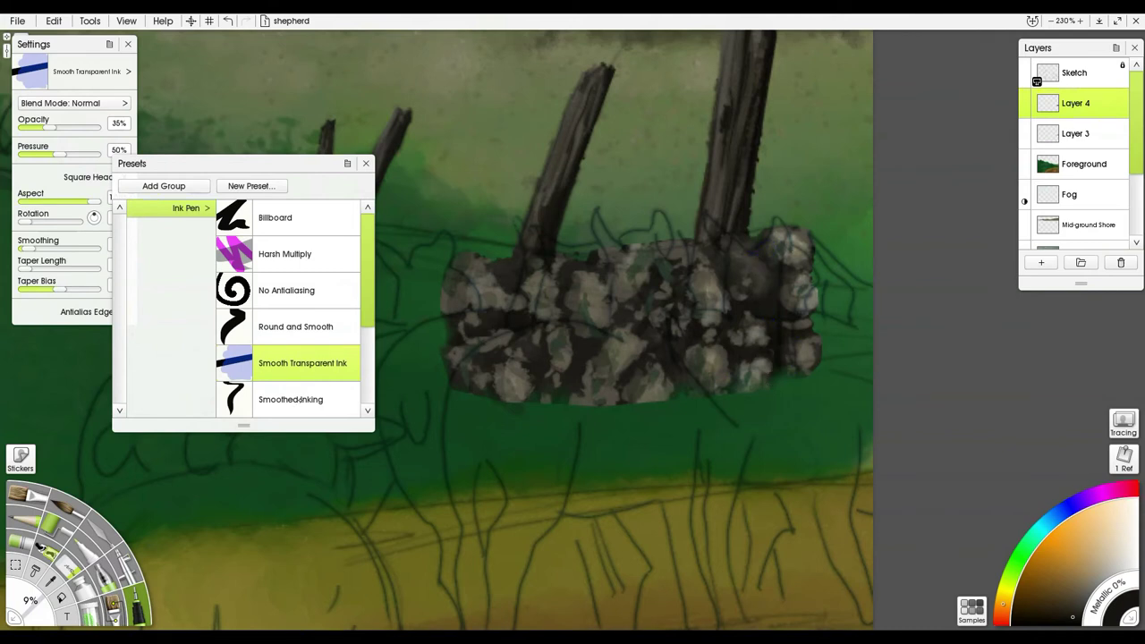
Step: Set up the ink pen with the Round and Smooth preset, Square Head turned off and a 15% size, moving the presets clear of its settings
{"action": "left_click", "coordinate": [292, 327]}
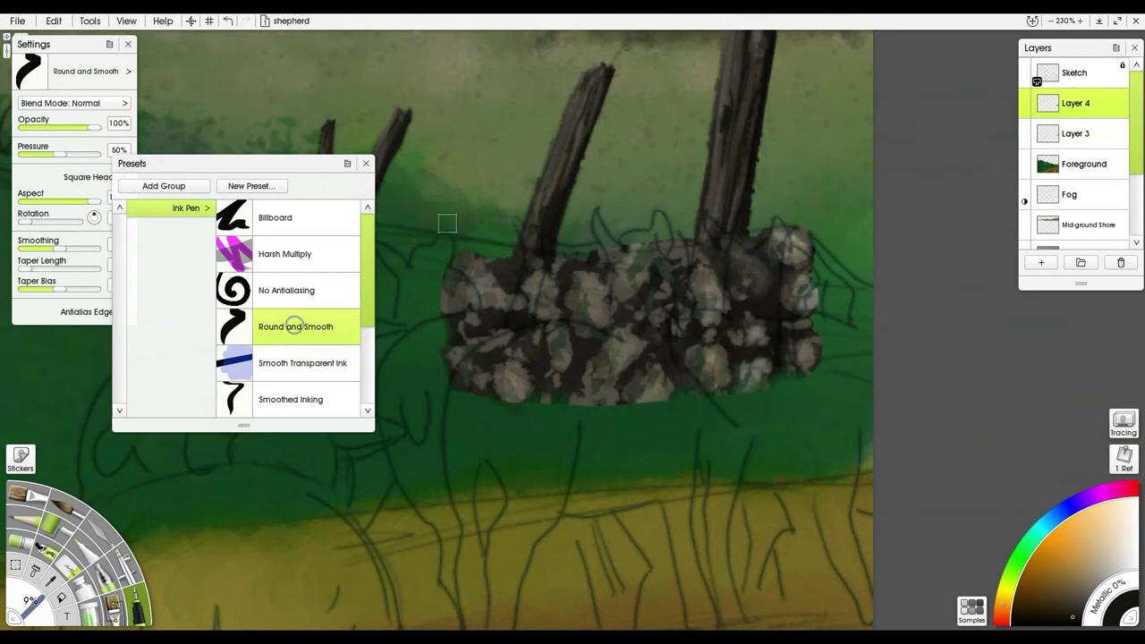
{"action": "left_click_drag", "start_coordinate": [728, 375], "coordinate": [705, 373]}
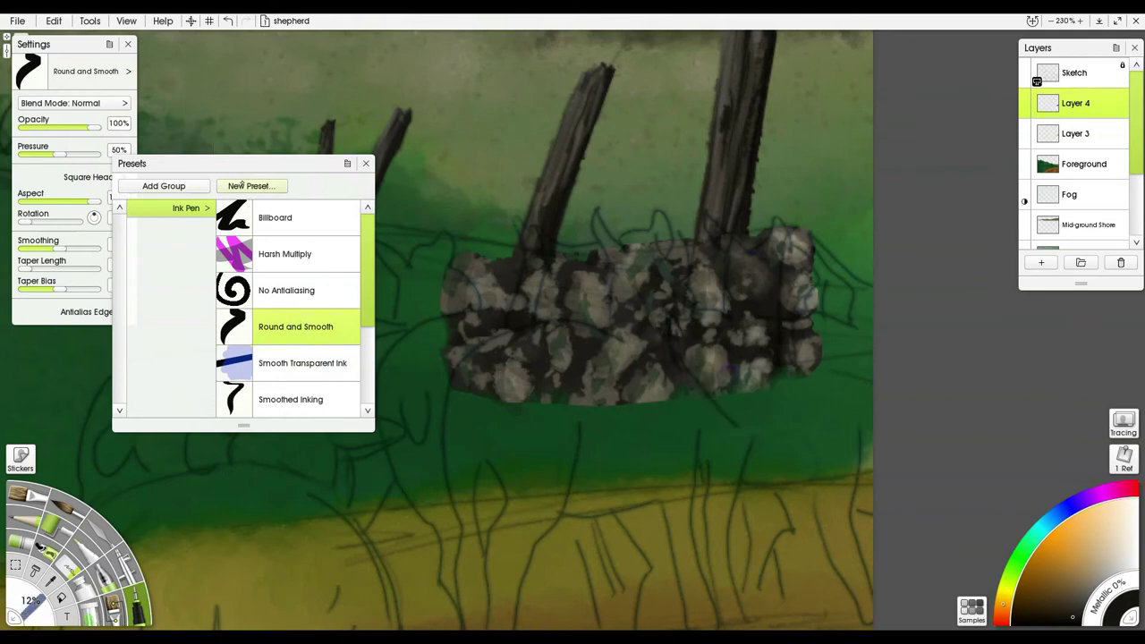
{"action": "left_click_drag", "start_coordinate": [250, 163], "coordinate": [340, 249]}
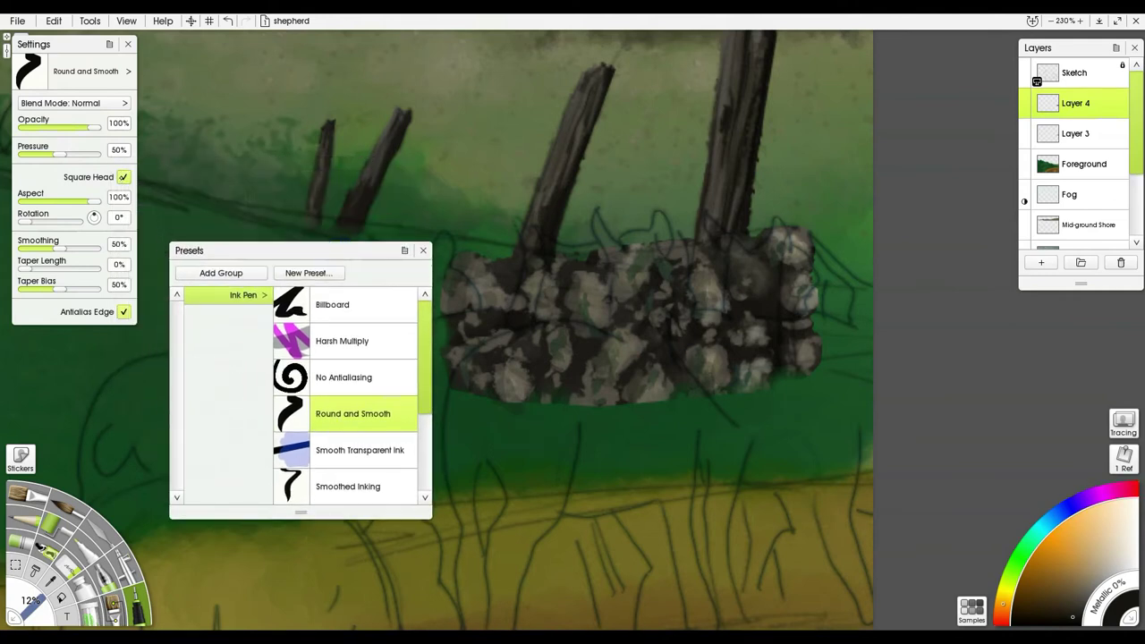
{"action": "left_click", "coordinate": [123, 177]}
{"action": "left_click_drag", "start_coordinate": [769, 391], "coordinate": [753, 392]}
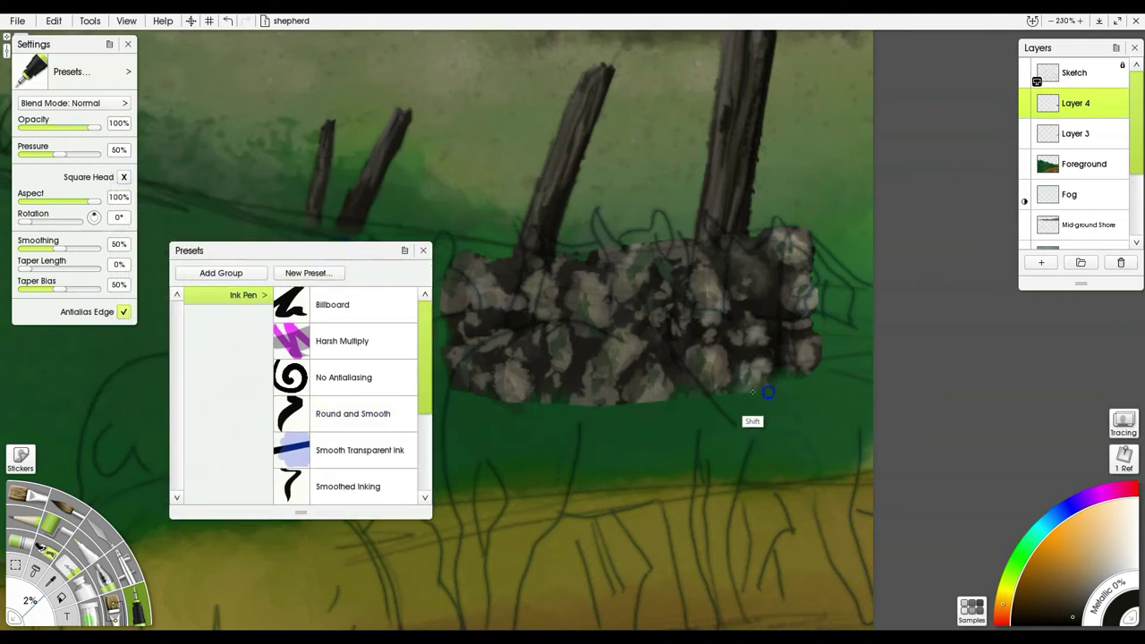
{"action": "key", "text": "bracketright"}
{"action": "key", "text": "bracketright"}
{"action": "key", "text": "bracketright"}
{"action": "key", "text": "bracketright"}
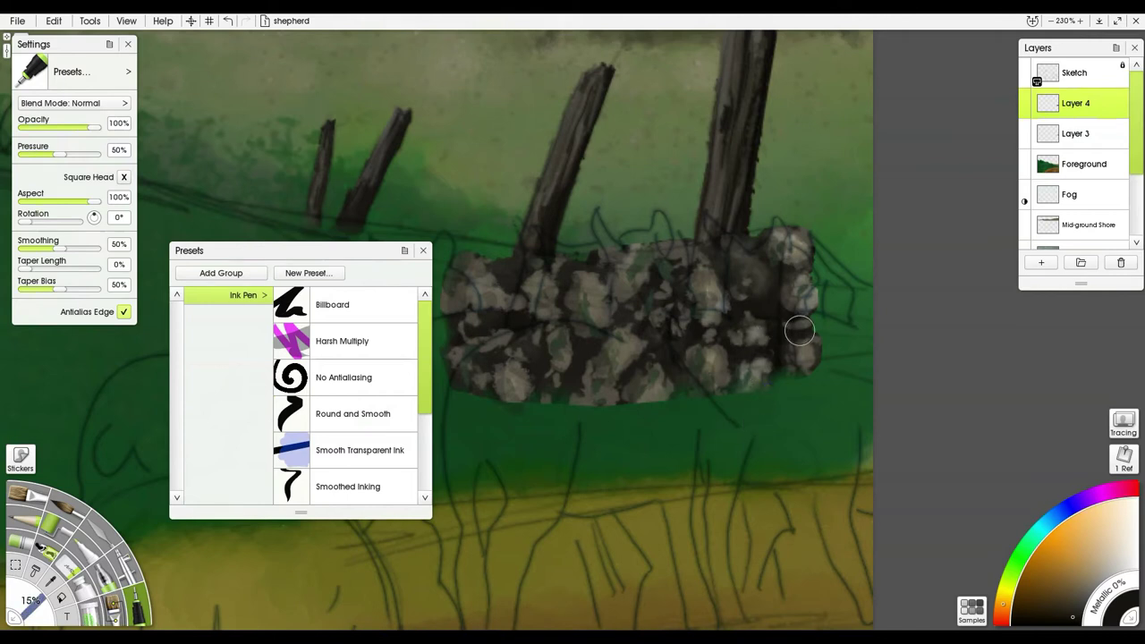
Step: Ink near-black blue gaps between the stones at the wall's right end with the pen reduced to 3% size
{"action": "key", "text": "bracketleft"}
{"action": "key", "text": "bracketleft"}
{"action": "key", "text": "bracketleft"}
{"action": "left_click", "coordinate": [1053, 515]}
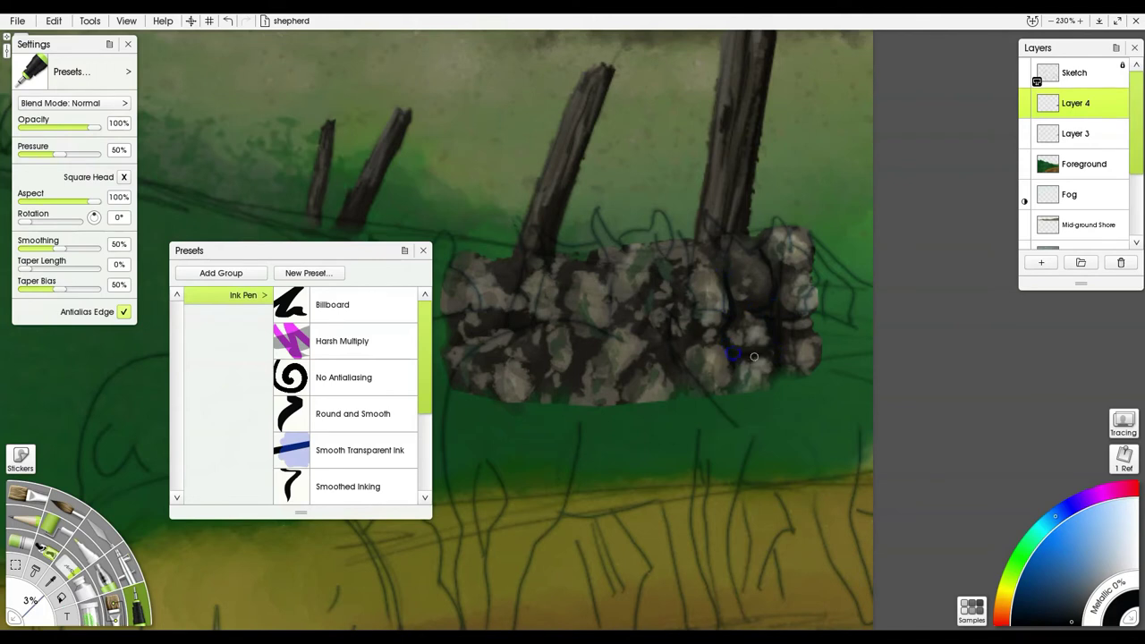
{"action": "left_click_drag", "start_coordinate": [739, 358], "coordinate": [741, 384]}
Step: Set the ink pen's smoothing to 5%, ink the gaps across the rest of the wall and under the tall post, and close the presets
{"action": "left_click", "coordinate": [27, 246]}
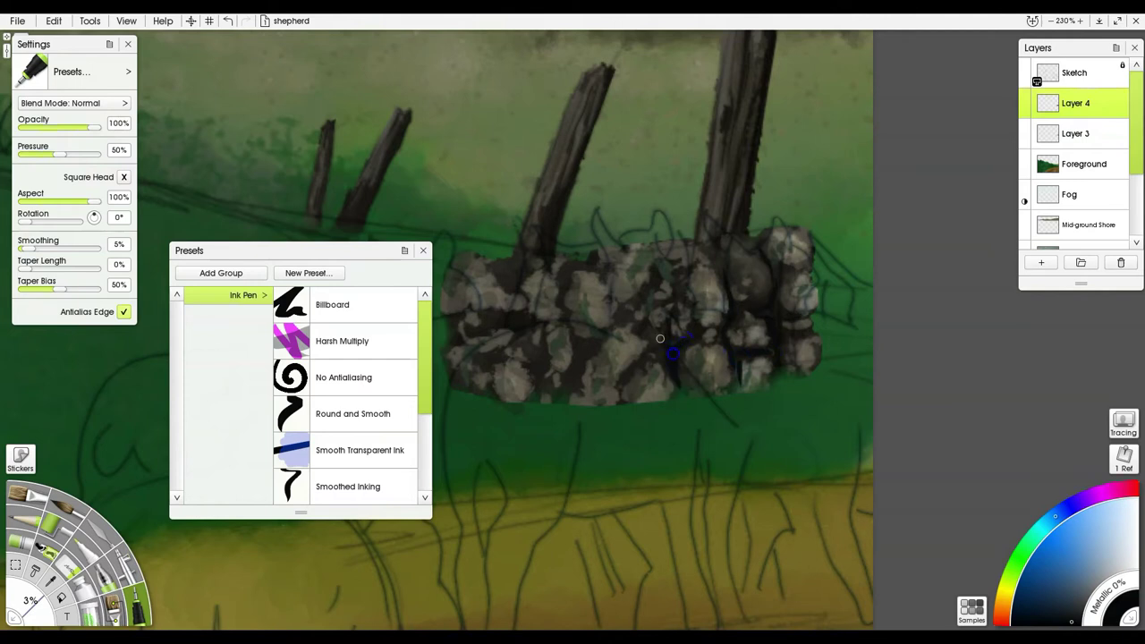
{"action": "mouse_move", "coordinate": [670, 334]}
{"action": "left_mouse_down"}
{"action": "mouse_move", "coordinate": [679, 299]}
{"action": "mouse_move", "coordinate": [665, 329]}
{"action": "mouse_move", "coordinate": [654, 278]}
{"action": "left_mouse_up"}
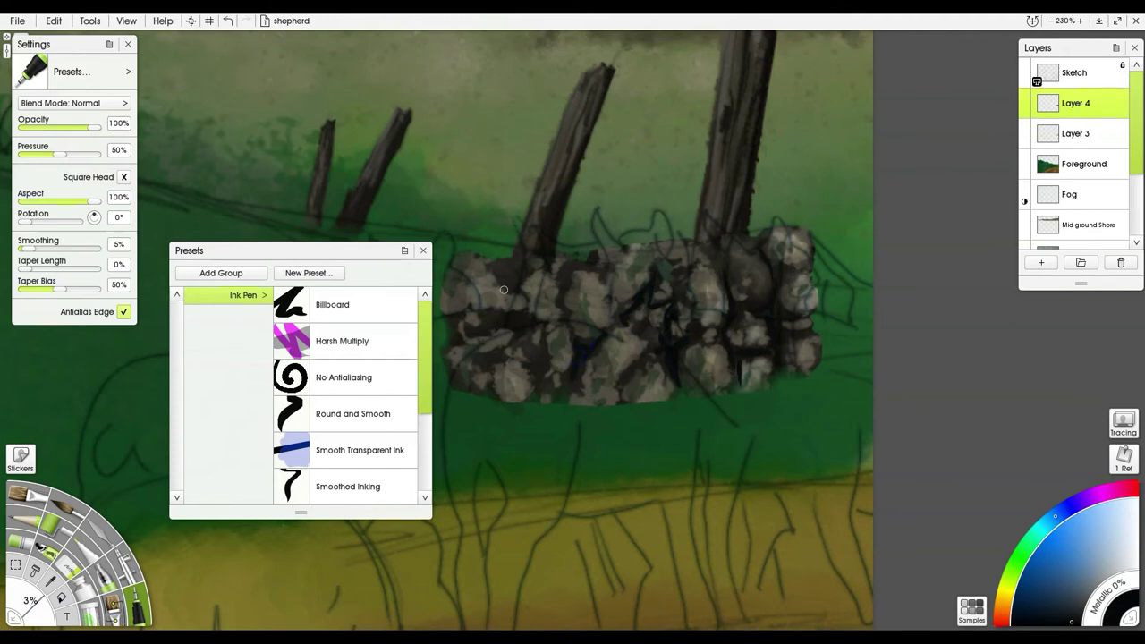
{"action": "mouse_move", "coordinate": [570, 298]}
{"action": "left_mouse_down"}
{"action": "mouse_move", "coordinate": [567, 276]}
{"action": "mouse_move", "coordinate": [592, 264]}
{"action": "left_mouse_up"}
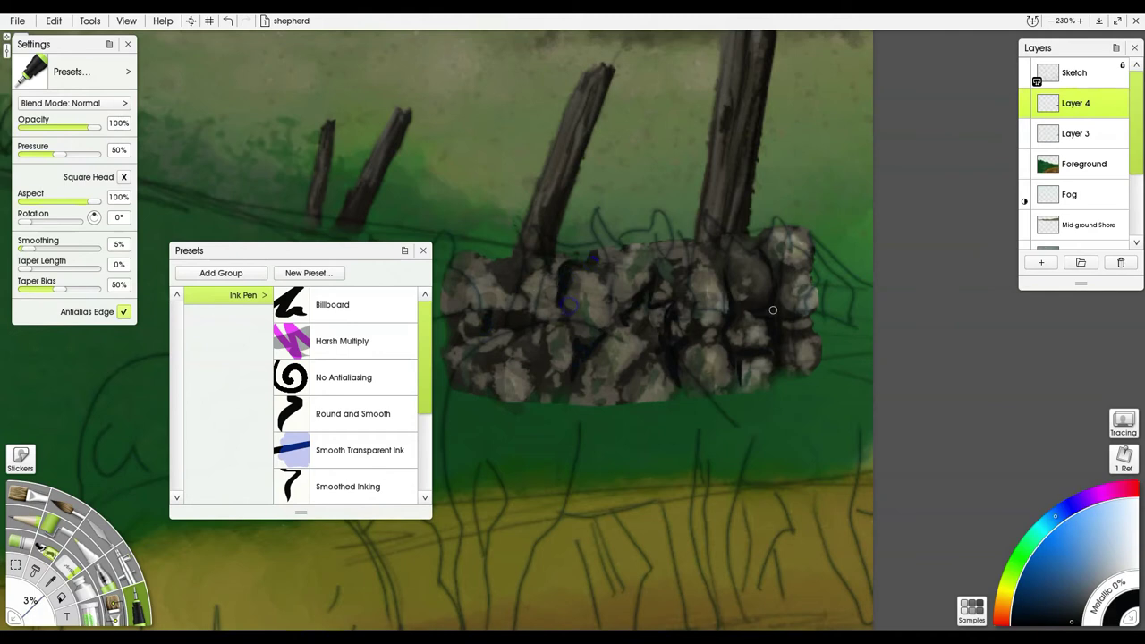
{"action": "left_click_drag", "start_coordinate": [726, 248], "coordinate": [714, 252]}
{"action": "left_click_drag", "start_coordinate": [742, 240], "coordinate": [767, 235]}
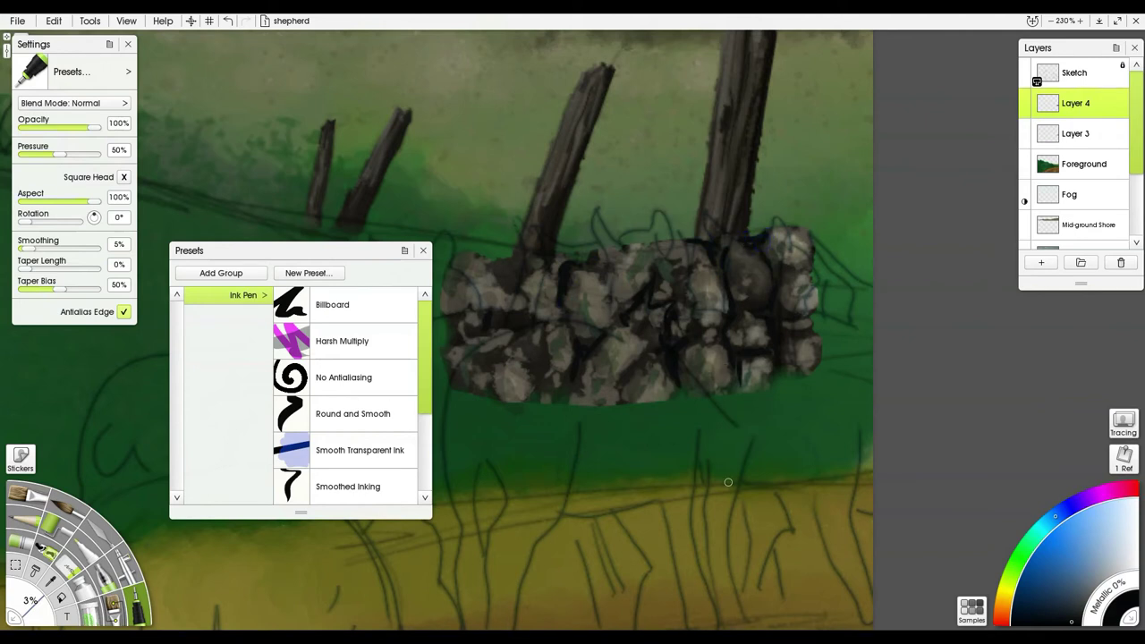
{"action": "left_click", "coordinate": [423, 251]}
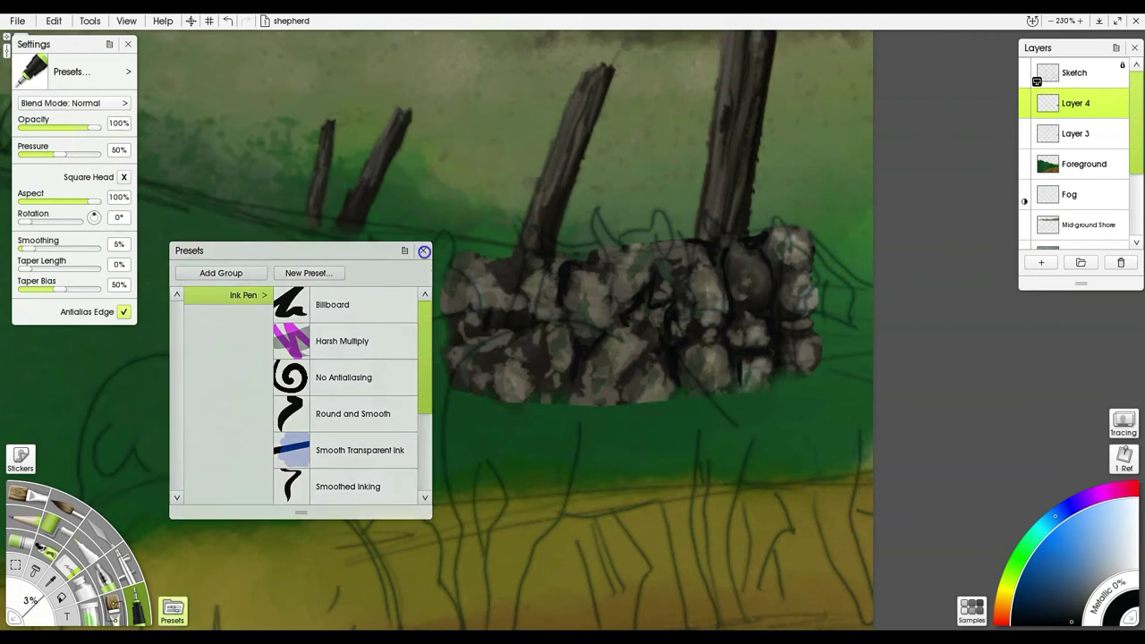
Step: Add a new layer directly above the Foreground layer
{"action": "scroll", "coordinate": [769, 250], "scroll_direction": "down", "scroll_amount": 5}
{"action": "scroll", "coordinate": [574, 324], "scroll_direction": "down", "scroll_amount": 2}
{"action": "mouse_move", "coordinate": [465, 307]}
{"action": "left_mouse_down"}
{"action": "mouse_move", "coordinate": [531, 322]}
{"action": "mouse_move", "coordinate": [749, 319]}
{"action": "left_mouse_up"}
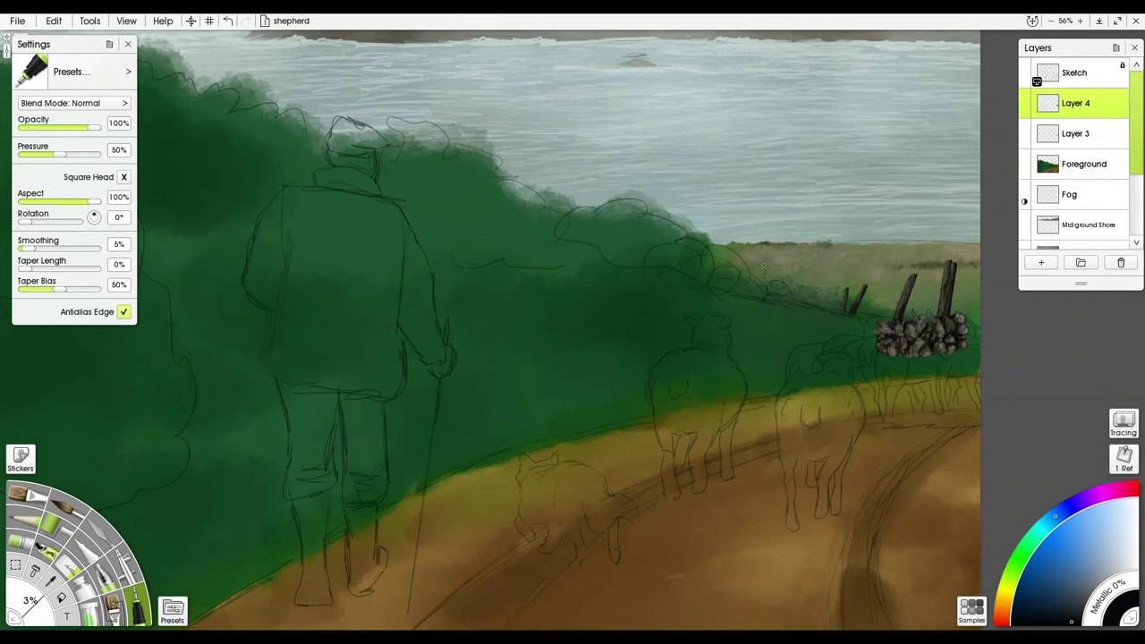
{"action": "scroll", "coordinate": [568, 229], "scroll_direction": "down", "scroll_amount": 2}
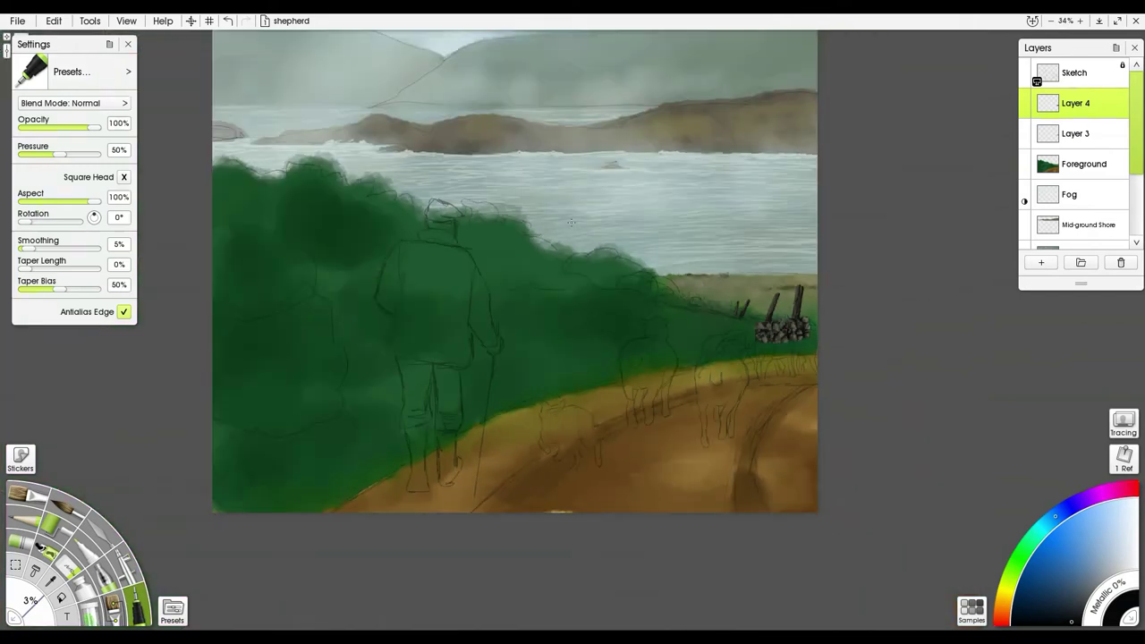
{"action": "mouse_move", "coordinate": [485, 222]}
{"action": "left_mouse_down"}
{"action": "mouse_move", "coordinate": [540, 304]}
{"action": "mouse_move", "coordinate": [530, 268]}
{"action": "left_mouse_up"}
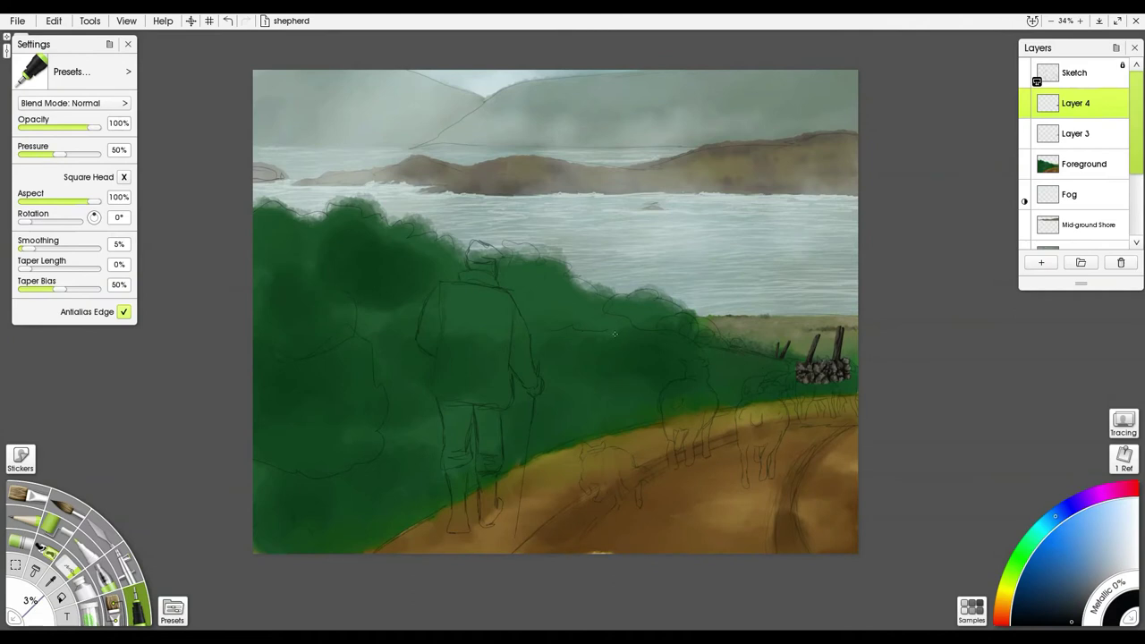
{"action": "left_click", "coordinate": [1077, 160]}
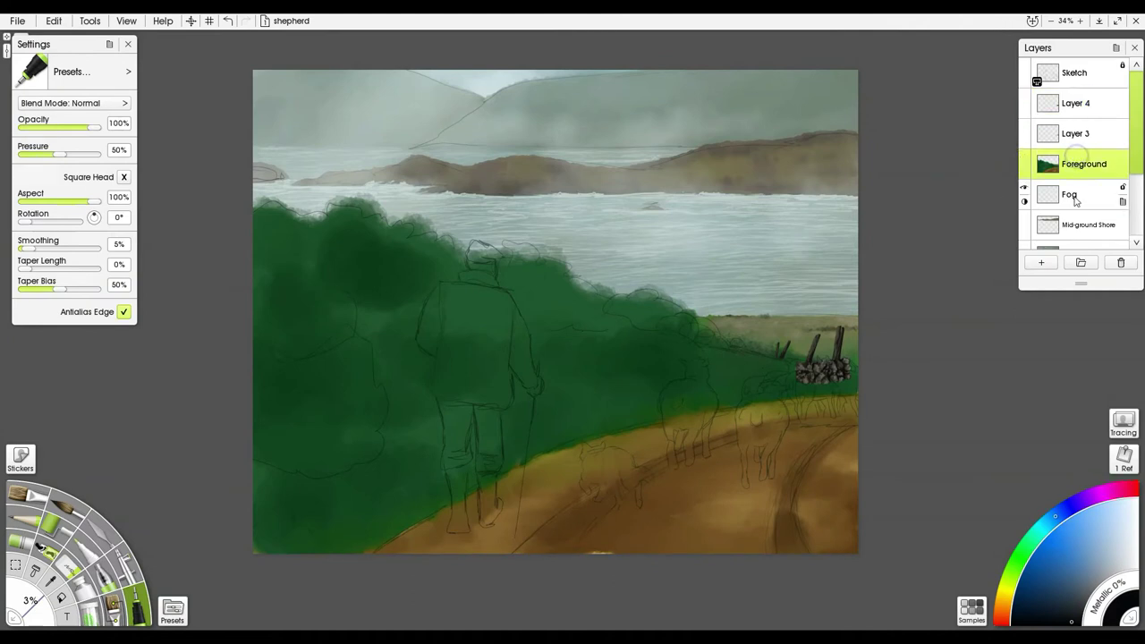
{"action": "left_click", "coordinate": [1036, 263]}
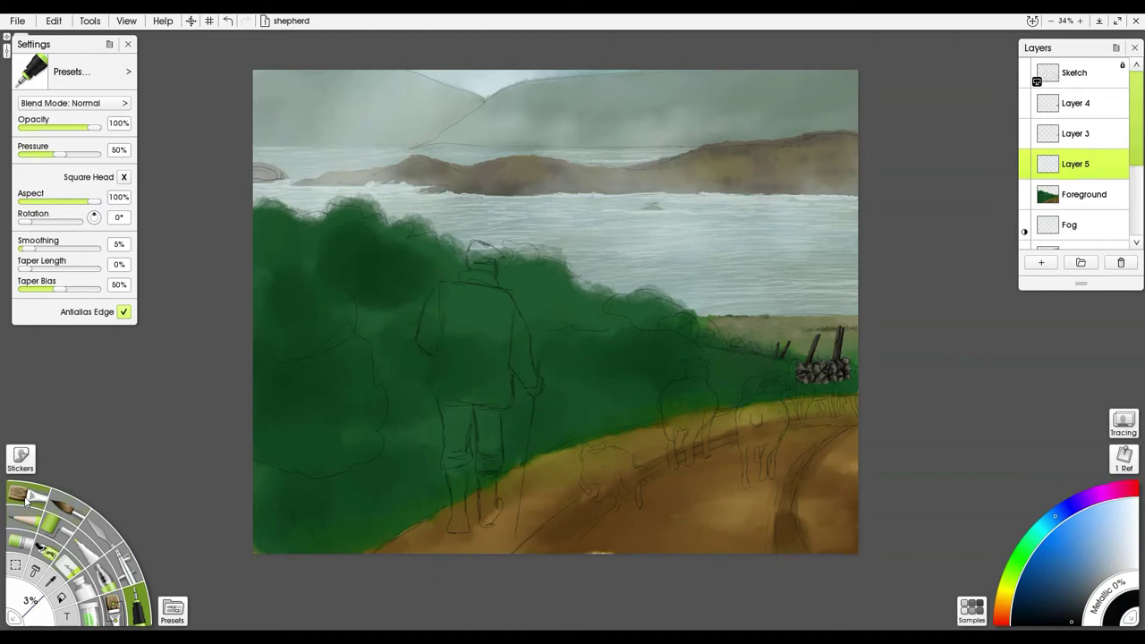
Step: Load the bush brush preset from the Custom Brush group and move the presets clear of the painting
{"action": "left_click", "coordinate": [119, 623]}
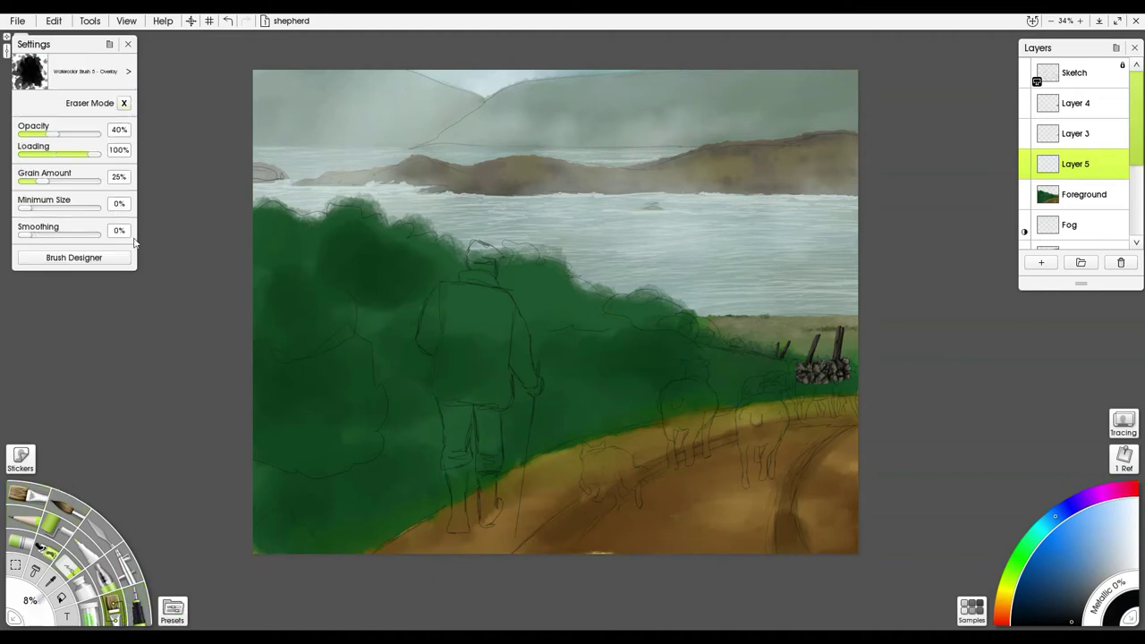
{"action": "left_click", "coordinate": [167, 622]}
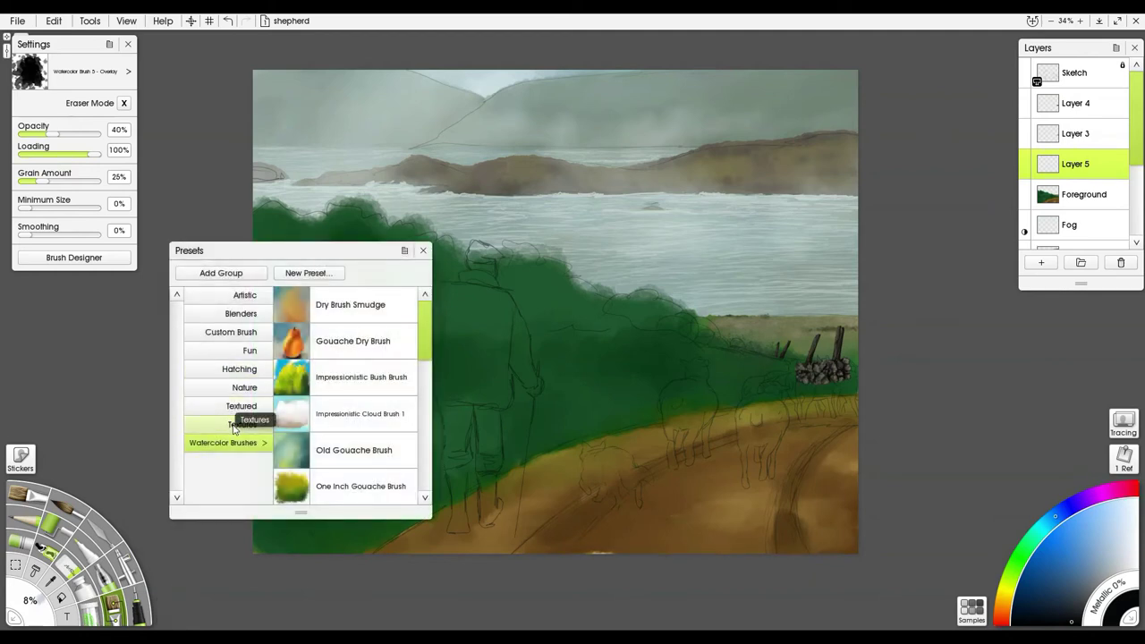
{"action": "left_click", "coordinate": [232, 334]}
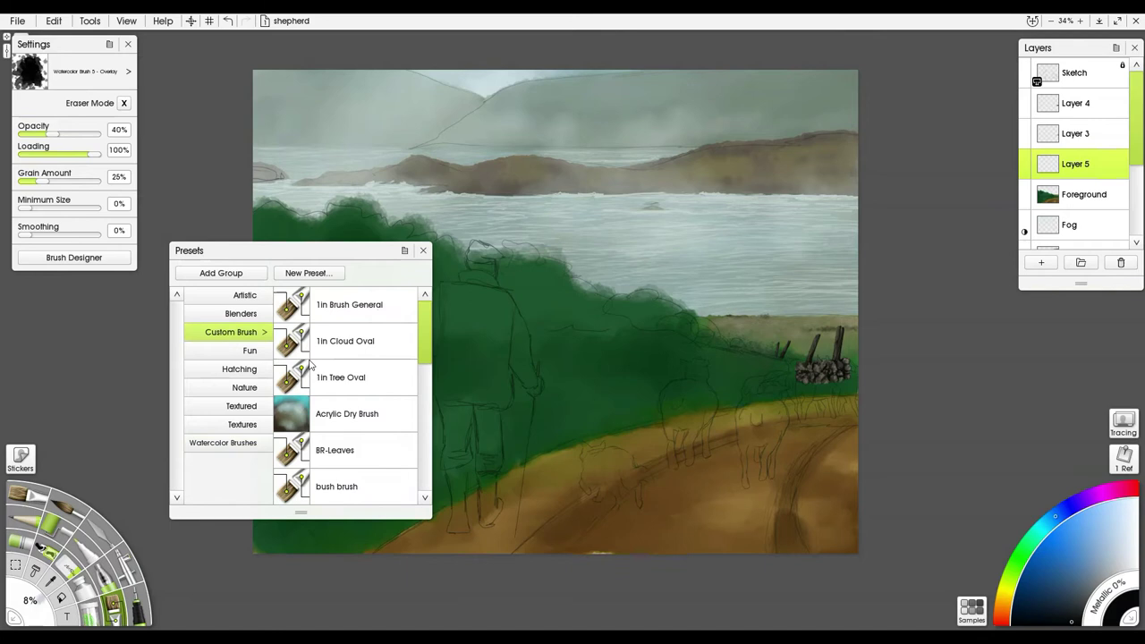
{"action": "scroll", "coordinate": [362, 374], "scroll_direction": "down", "scroll_amount": 1}
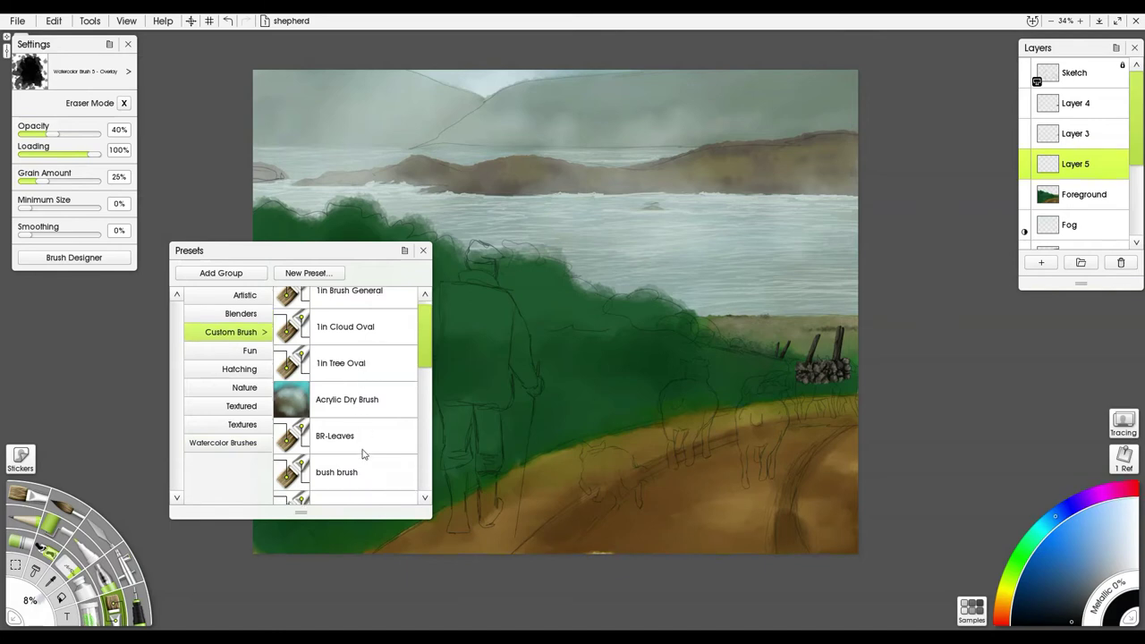
{"action": "left_click", "coordinate": [357, 465]}
{"action": "left_click_drag", "start_coordinate": [357, 261], "coordinate": [166, 271]}
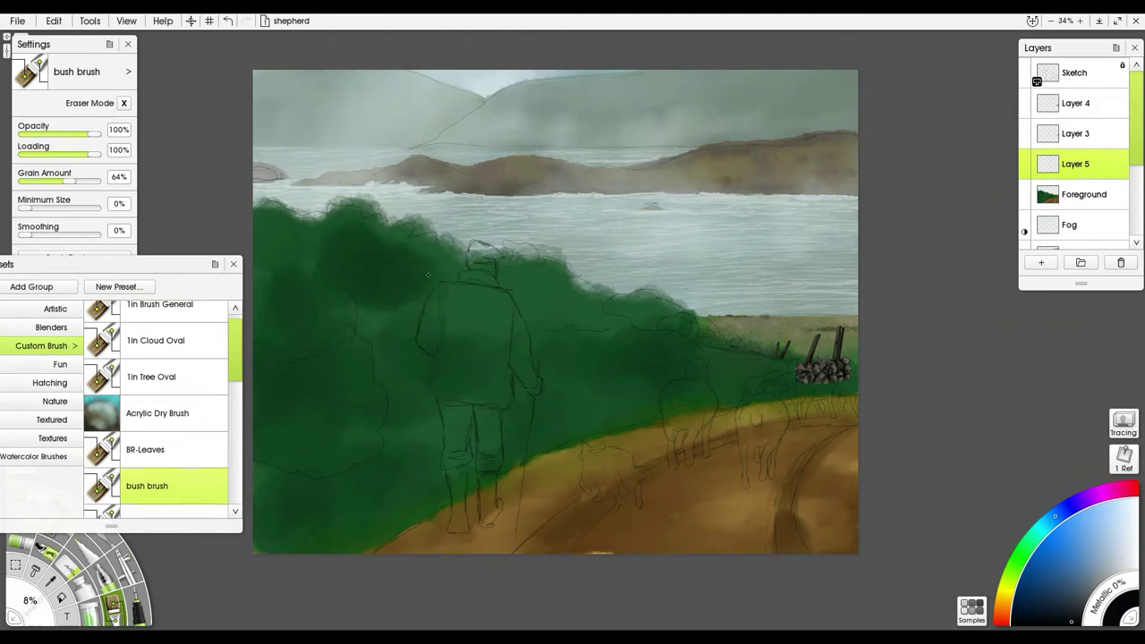
Step: Set the bush brush to 92% size with a very dark green, starting from a colour sampled from the bushes
{"action": "left_click_drag", "start_coordinate": [426, 271], "coordinate": [530, 295]}
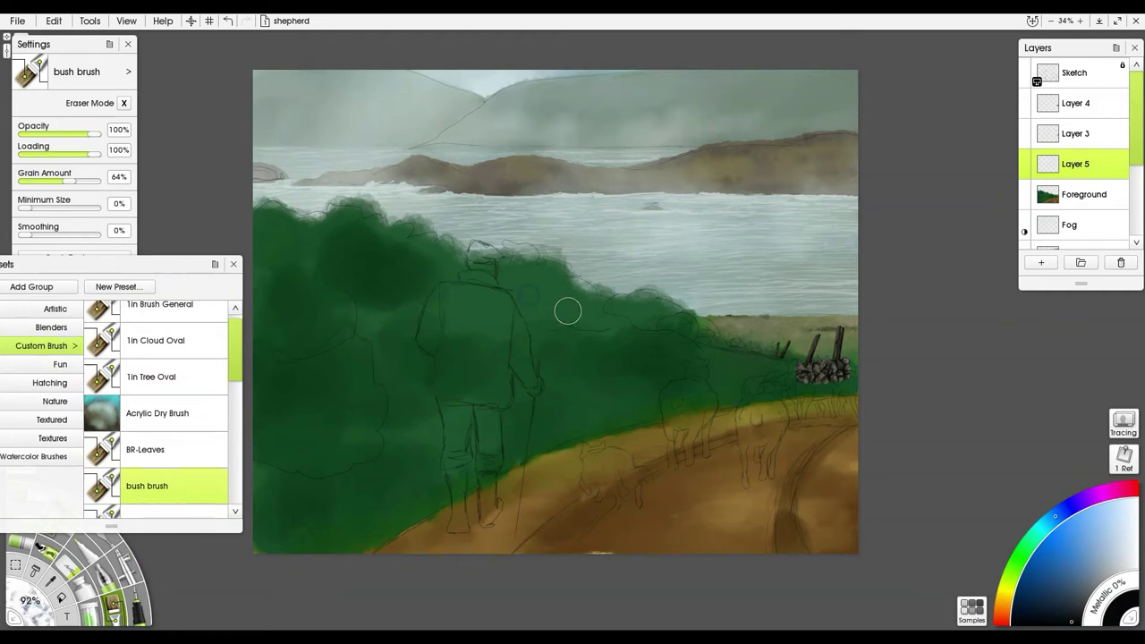
{"action": "left_click", "coordinate": [568, 310], "text": "alt"}
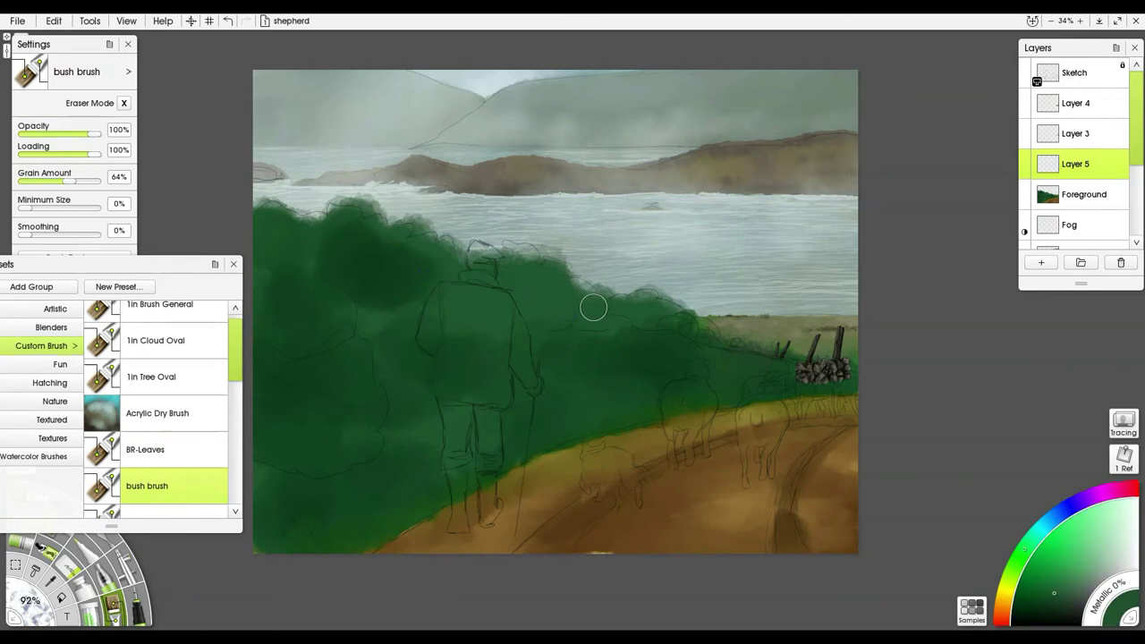
{"action": "left_click", "coordinate": [1067, 611]}
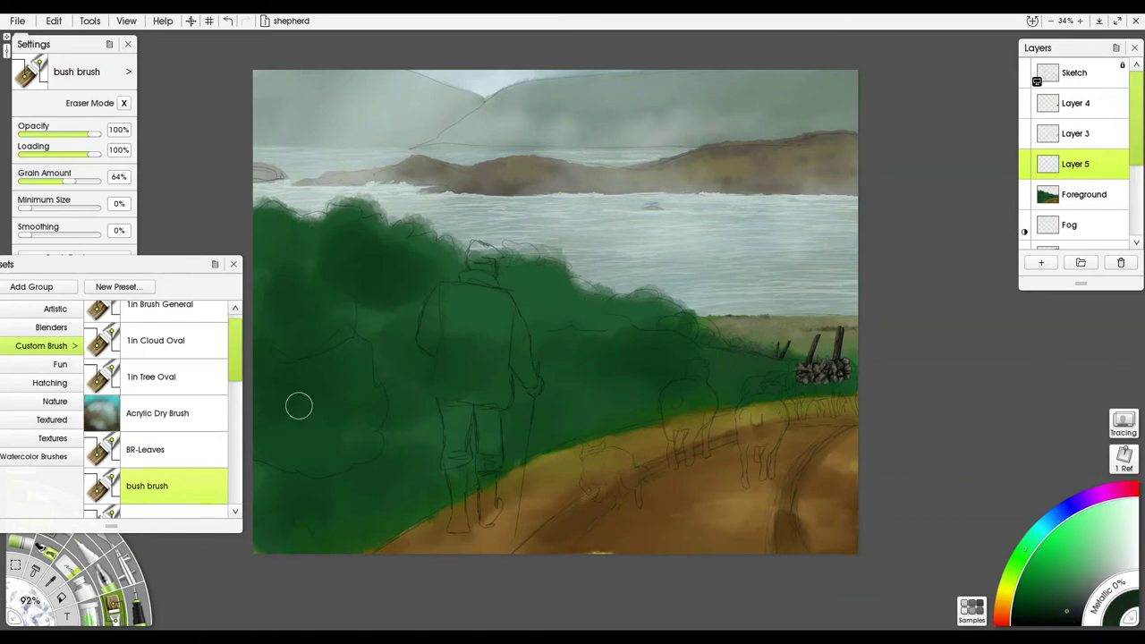
{"action": "left_click", "coordinate": [46, 439]}
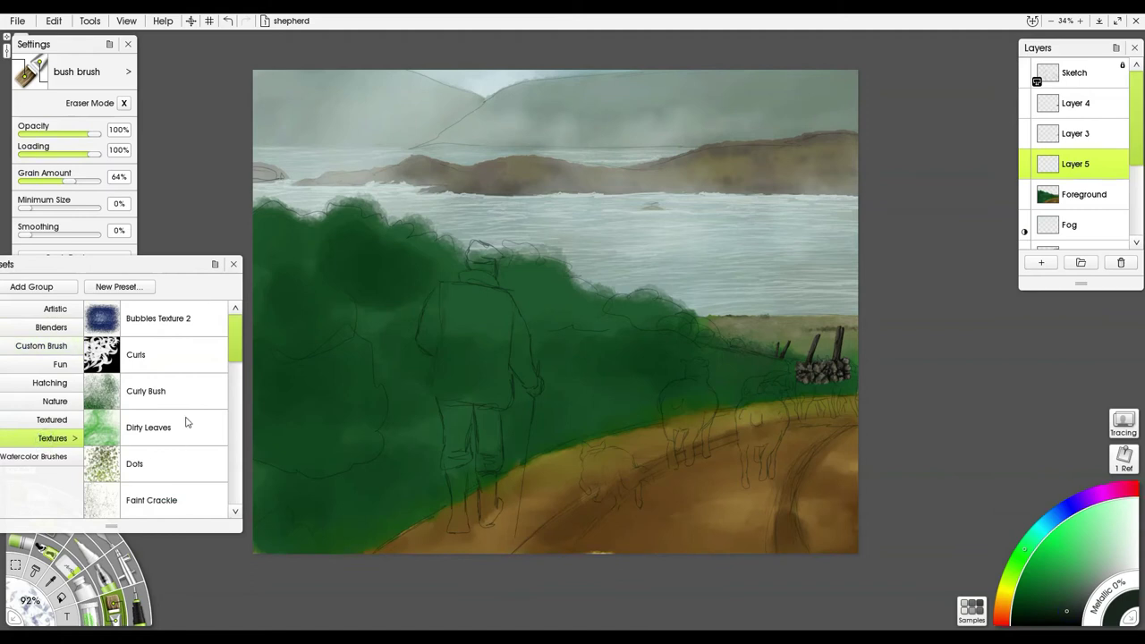
{"action": "scroll", "coordinate": [186, 387], "scroll_direction": "down", "scroll_amount": 5}
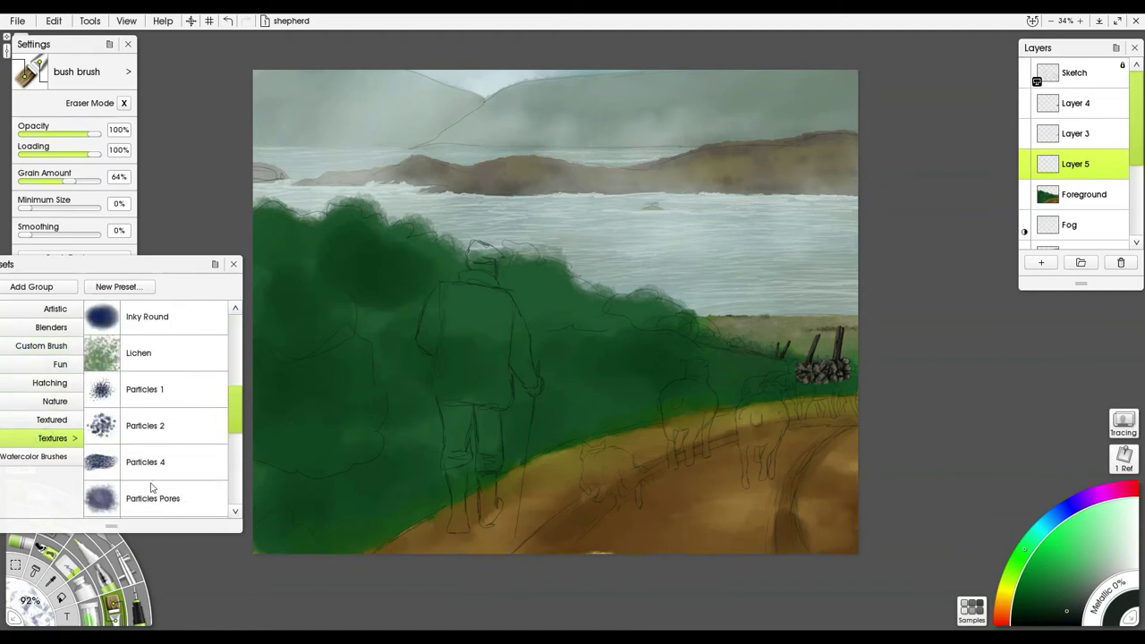
{"action": "left_click", "coordinate": [38, 458]}
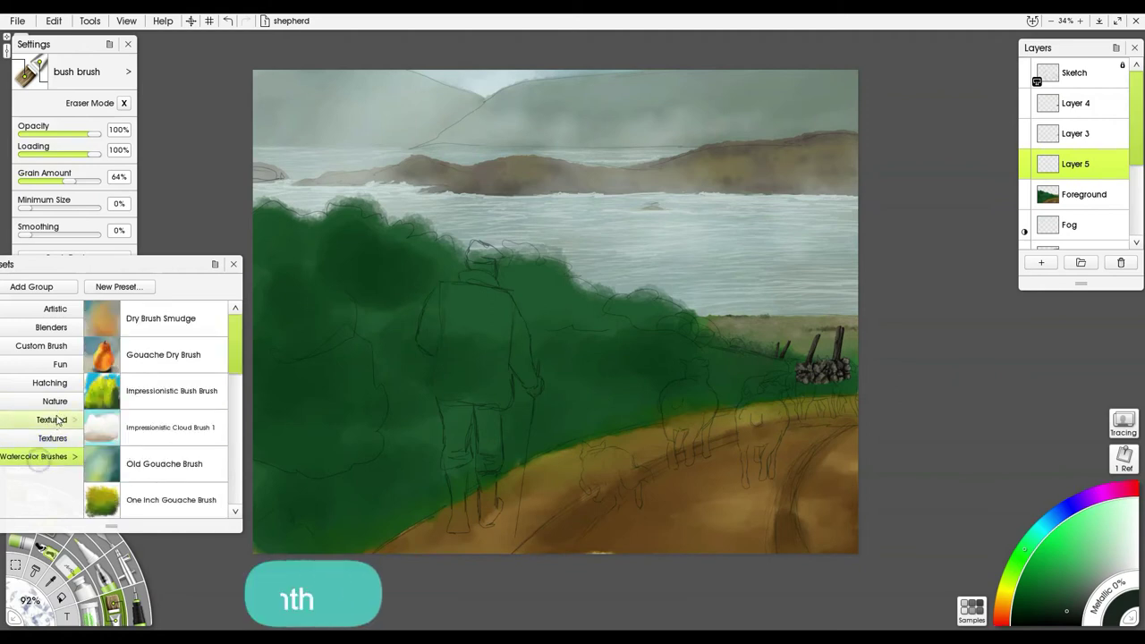
{"action": "left_click", "coordinate": [41, 345]}
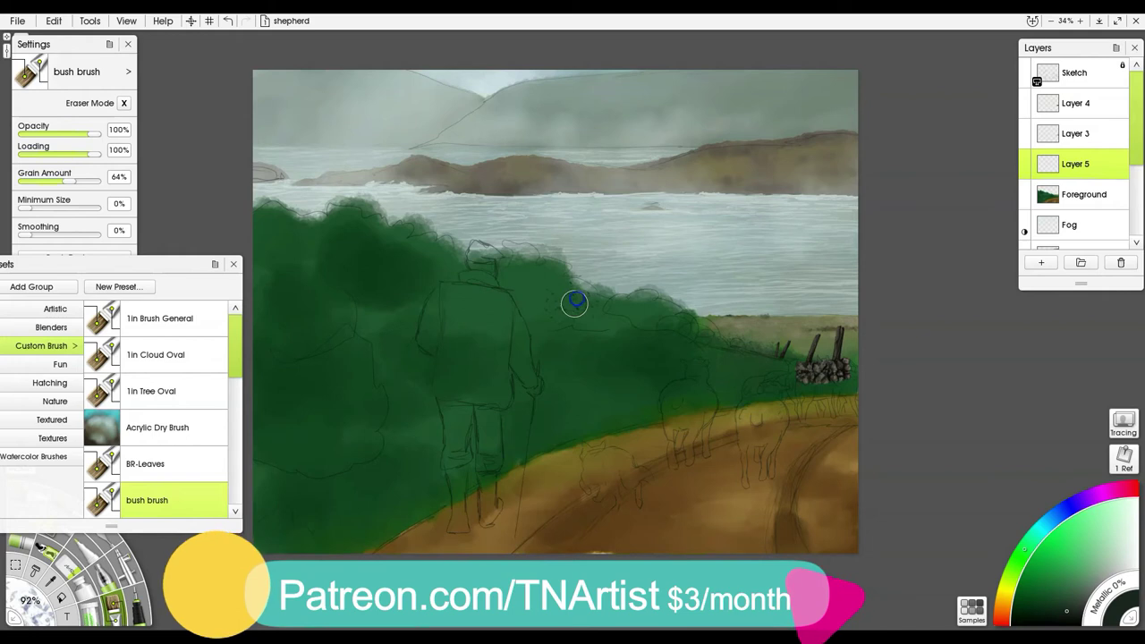
Step: Scatter dark leaves along the bushes' crest behind the shepherd on Layer 5, using the bush brush at 49% size
{"action": "scroll", "coordinate": [610, 351], "scroll_direction": "up", "scroll_amount": 4}
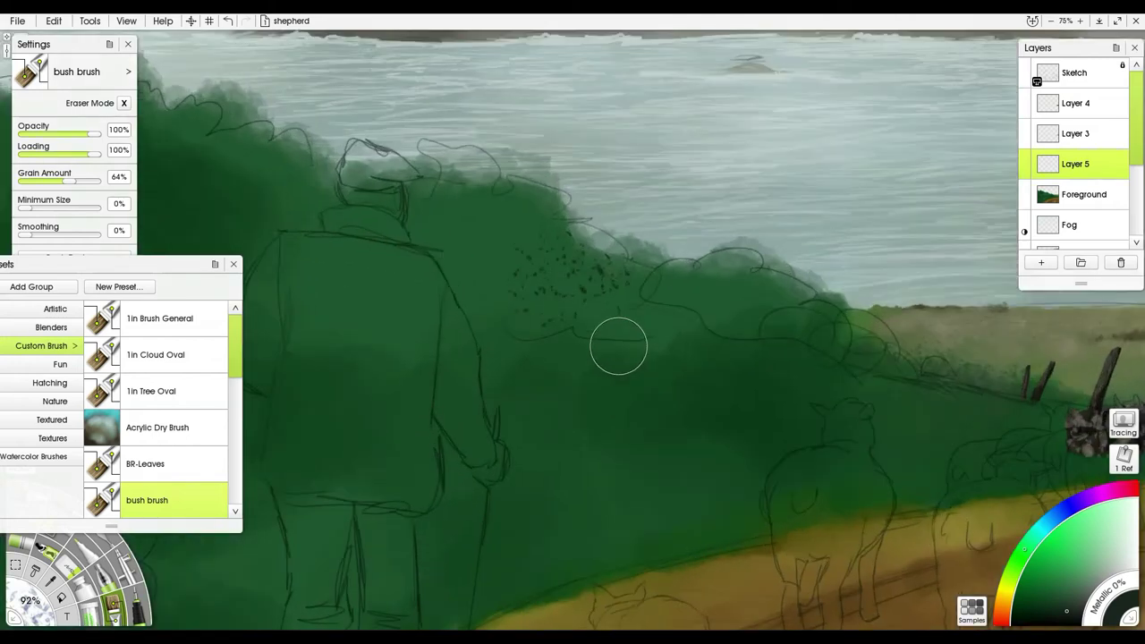
{"action": "scroll", "coordinate": [618, 346], "scroll_direction": "up", "scroll_amount": 3}
{"action": "left_click_drag", "start_coordinate": [698, 432], "coordinate": [656, 429], "text": "shift"}
{"action": "mouse_move", "coordinate": [657, 355]}
{"action": "left_mouse_down"}
{"action": "mouse_move", "coordinate": [707, 387]}
{"action": "mouse_move", "coordinate": [785, 378]}
{"action": "mouse_move", "coordinate": [822, 391]}
{"action": "mouse_move", "coordinate": [841, 379]}
{"action": "mouse_move", "coordinate": [871, 393]}
{"action": "mouse_move", "coordinate": [839, 361]}
{"action": "mouse_move", "coordinate": [820, 380]}
{"action": "mouse_move", "coordinate": [693, 407]}
{"action": "mouse_move", "coordinate": [627, 389]}
{"action": "mouse_move", "coordinate": [583, 335]}
{"action": "mouse_move", "coordinate": [589, 364]}
{"action": "mouse_move", "coordinate": [527, 335]}
{"action": "mouse_move", "coordinate": [514, 292]}
{"action": "mouse_move", "coordinate": [504, 308]}
{"action": "mouse_move", "coordinate": [487, 273]}
{"action": "mouse_move", "coordinate": [489, 211]}
{"action": "mouse_move", "coordinate": [476, 255]}
{"action": "mouse_move", "coordinate": [425, 244]}
{"action": "mouse_move", "coordinate": [396, 266]}
{"action": "mouse_move", "coordinate": [366, 225]}
{"action": "mouse_move", "coordinate": [394, 220]}
{"action": "left_mouse_up"}
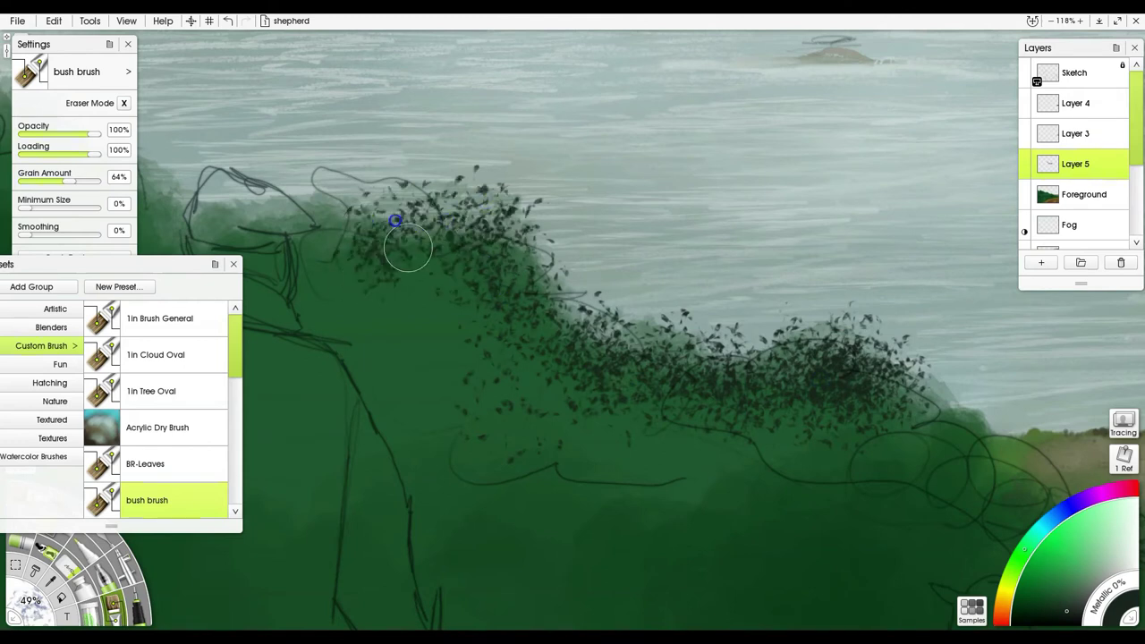
{"action": "left_click_drag", "start_coordinate": [410, 326], "coordinate": [670, 379]}
{"action": "mouse_move", "coordinate": [601, 323]}
{"action": "left_mouse_down"}
{"action": "mouse_move", "coordinate": [557, 350]}
{"action": "mouse_move", "coordinate": [588, 367]}
{"action": "mouse_move", "coordinate": [621, 455]}
{"action": "mouse_move", "coordinate": [609, 475]}
{"action": "mouse_move", "coordinate": [526, 378]}
{"action": "left_mouse_up"}
{"action": "mouse_move", "coordinate": [413, 319]}
{"action": "left_mouse_down"}
{"action": "mouse_move", "coordinate": [460, 291]}
{"action": "mouse_move", "coordinate": [458, 265]}
{"action": "mouse_move", "coordinate": [462, 304]}
{"action": "mouse_move", "coordinate": [475, 284]}
{"action": "mouse_move", "coordinate": [415, 312]}
{"action": "left_mouse_up"}
{"action": "mouse_move", "coordinate": [383, 275]}
{"action": "left_mouse_down"}
{"action": "mouse_move", "coordinate": [614, 383]}
{"action": "mouse_move", "coordinate": [769, 290]}
{"action": "mouse_move", "coordinate": [797, 257]}
{"action": "mouse_move", "coordinate": [759, 230]}
{"action": "mouse_move", "coordinate": [757, 247]}
{"action": "mouse_move", "coordinate": [689, 209]}
{"action": "mouse_move", "coordinate": [560, 178]}
{"action": "mouse_move", "coordinate": [511, 102]}
{"action": "mouse_move", "coordinate": [457, 133]}
{"action": "left_mouse_up"}
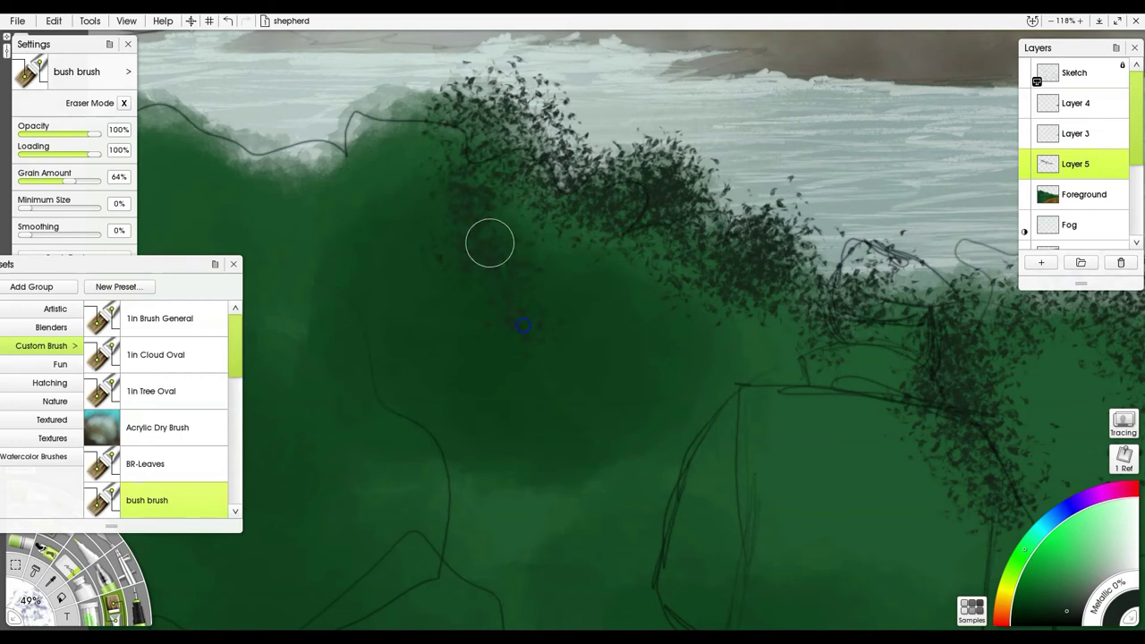
Step: Extend the dark leaves to the left end of the crest and in a lower band across the bushes at the shepherd's waist
{"action": "scroll", "coordinate": [635, 367], "scroll_direction": "down", "scroll_amount": 5}
{"action": "left_click_drag", "start_coordinate": [702, 438], "coordinate": [653, 361]}
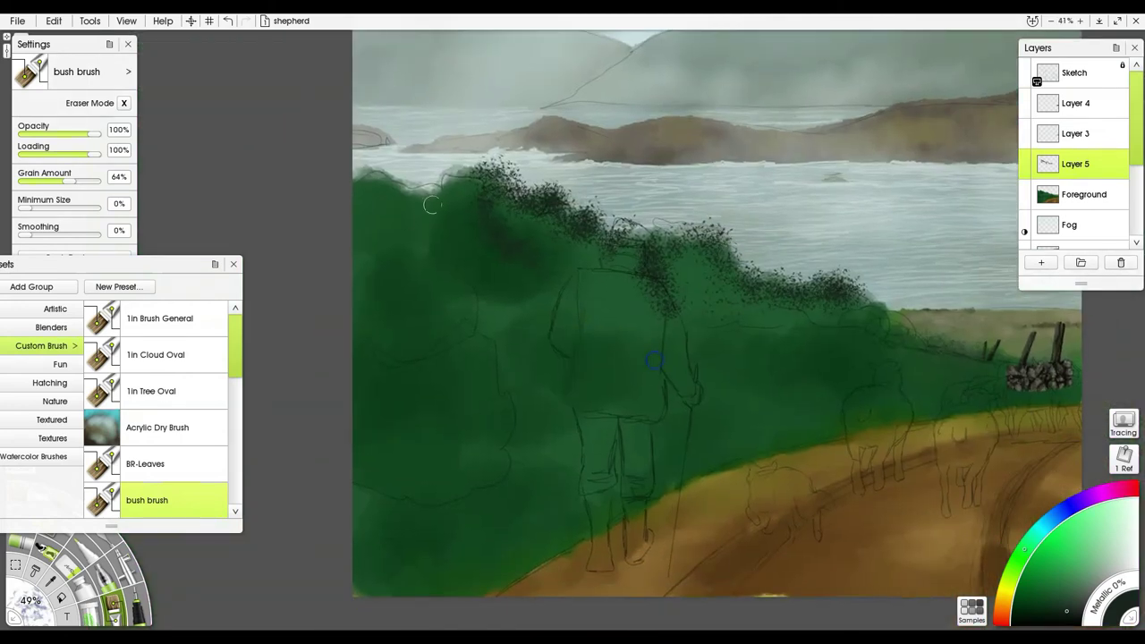
{"action": "mouse_move", "coordinate": [436, 194]}
{"action": "left_mouse_down"}
{"action": "mouse_move", "coordinate": [474, 160]}
{"action": "mouse_move", "coordinate": [456, 185]}
{"action": "mouse_move", "coordinate": [407, 180]}
{"action": "mouse_move", "coordinate": [414, 191]}
{"action": "mouse_move", "coordinate": [386, 163]}
{"action": "mouse_move", "coordinate": [356, 170]}
{"action": "left_mouse_up"}
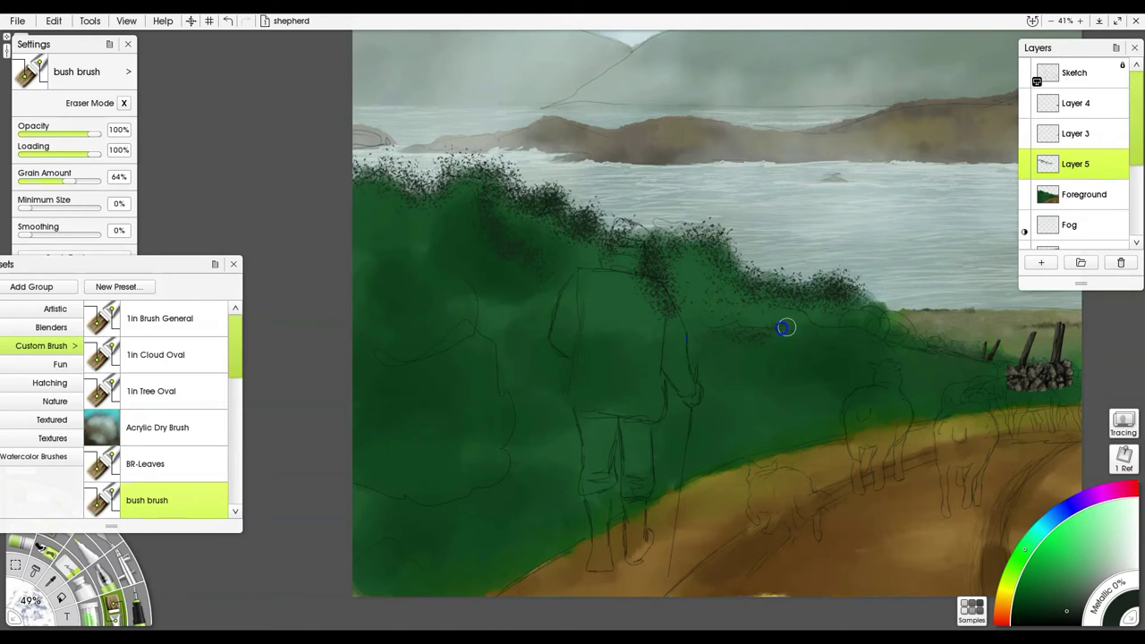
{"action": "left_click_drag", "start_coordinate": [873, 317], "coordinate": [797, 323]}
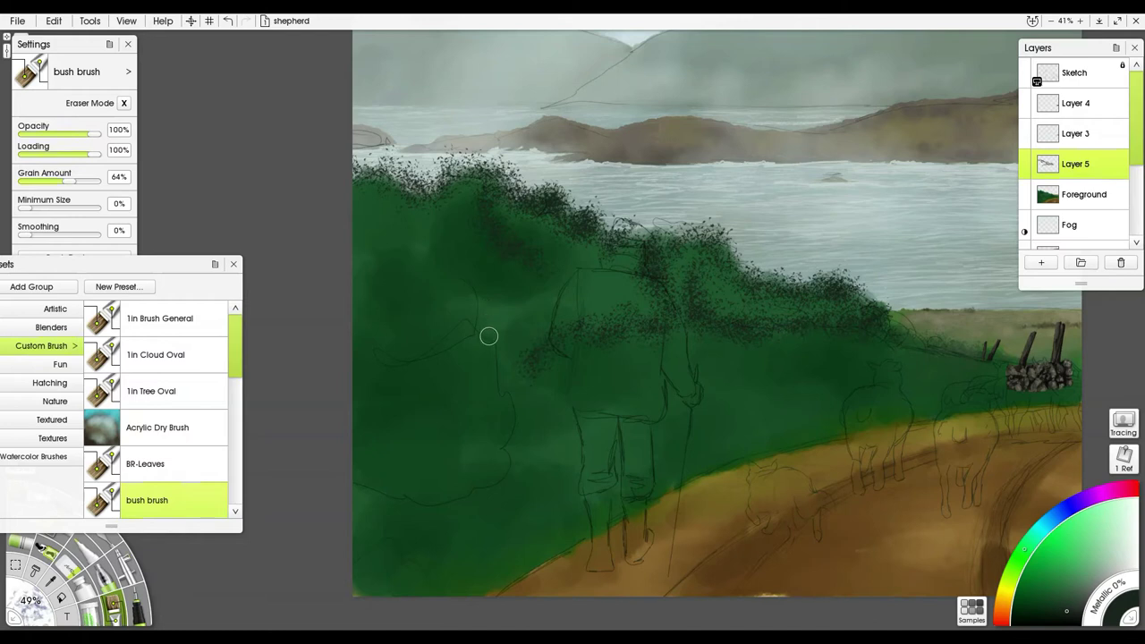
Step: Fill the bush mass left of the shepherd with dark leaves, enlarging the bush brush to 87% and 155%
{"action": "mouse_move", "coordinate": [490, 424]}
{"action": "left_mouse_down"}
{"action": "mouse_move", "coordinate": [501, 438]}
{"action": "mouse_move", "coordinate": [527, 431]}
{"action": "mouse_move", "coordinate": [535, 404]}
{"action": "left_mouse_up"}
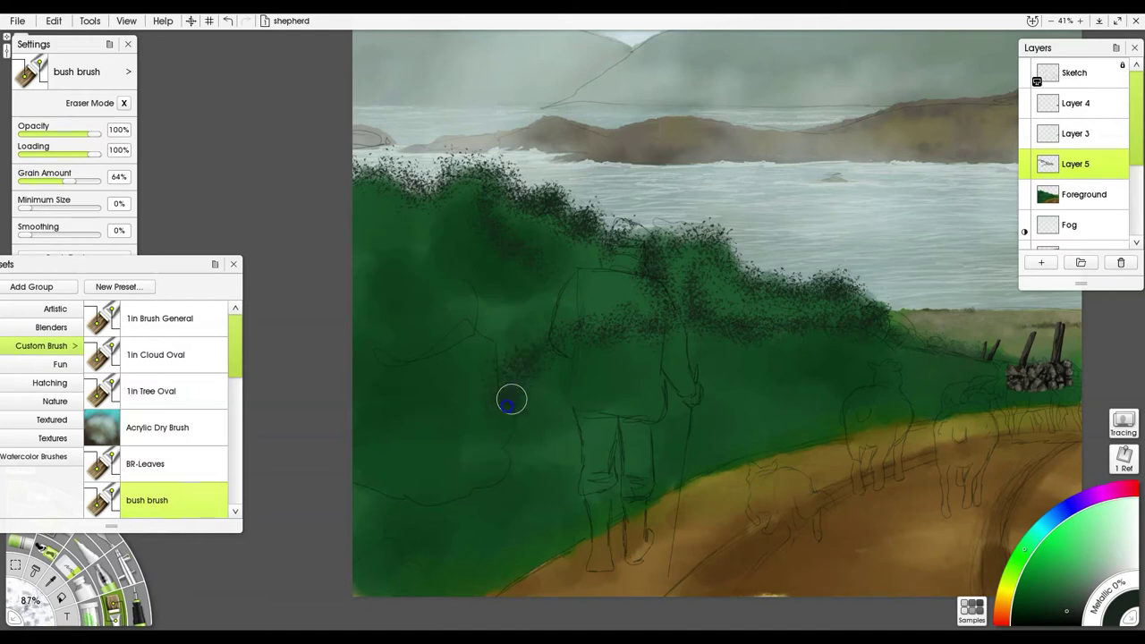
{"action": "mouse_move", "coordinate": [487, 347]}
{"action": "left_mouse_down"}
{"action": "mouse_move", "coordinate": [450, 312]}
{"action": "mouse_move", "coordinate": [433, 316]}
{"action": "mouse_move", "coordinate": [471, 292]}
{"action": "mouse_move", "coordinate": [409, 293]}
{"action": "mouse_move", "coordinate": [432, 371]}
{"action": "mouse_move", "coordinate": [501, 352]}
{"action": "left_mouse_up"}
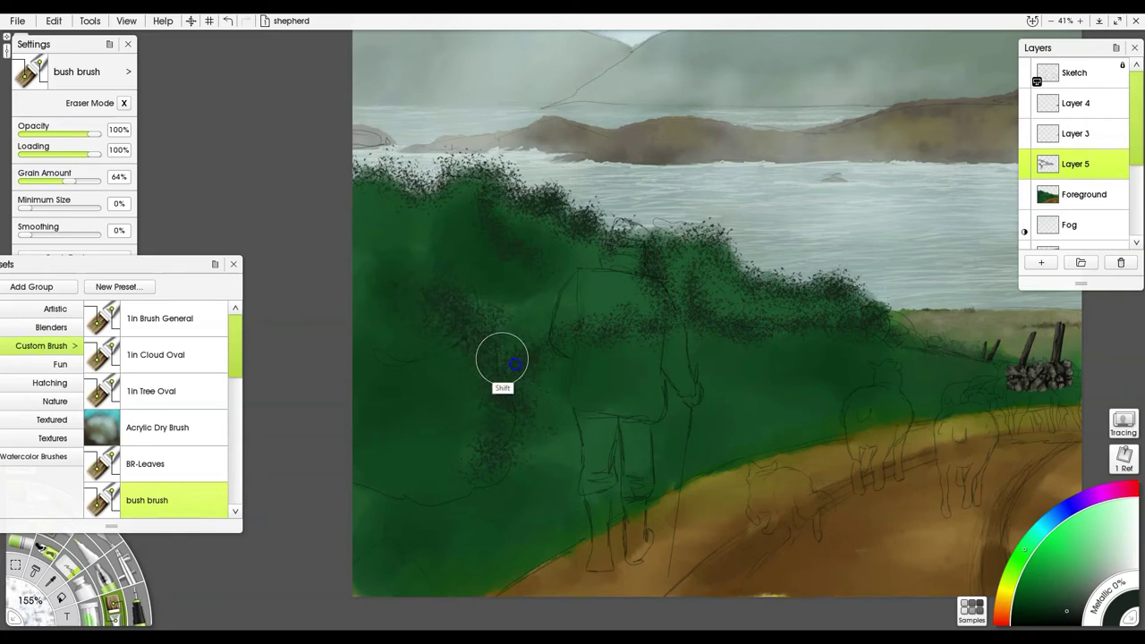
{"action": "mouse_move", "coordinate": [348, 330]}
{"action": "left_mouse_down"}
{"action": "mouse_move", "coordinate": [414, 366]}
{"action": "mouse_move", "coordinate": [353, 388]}
{"action": "mouse_move", "coordinate": [376, 420]}
{"action": "mouse_move", "coordinate": [401, 421]}
{"action": "mouse_move", "coordinate": [360, 414]}
{"action": "mouse_move", "coordinate": [388, 436]}
{"action": "left_mouse_up"}
{"action": "mouse_move", "coordinate": [401, 325]}
{"action": "left_mouse_down"}
{"action": "mouse_move", "coordinate": [356, 249]}
{"action": "mouse_move", "coordinate": [404, 258]}
{"action": "left_mouse_up"}
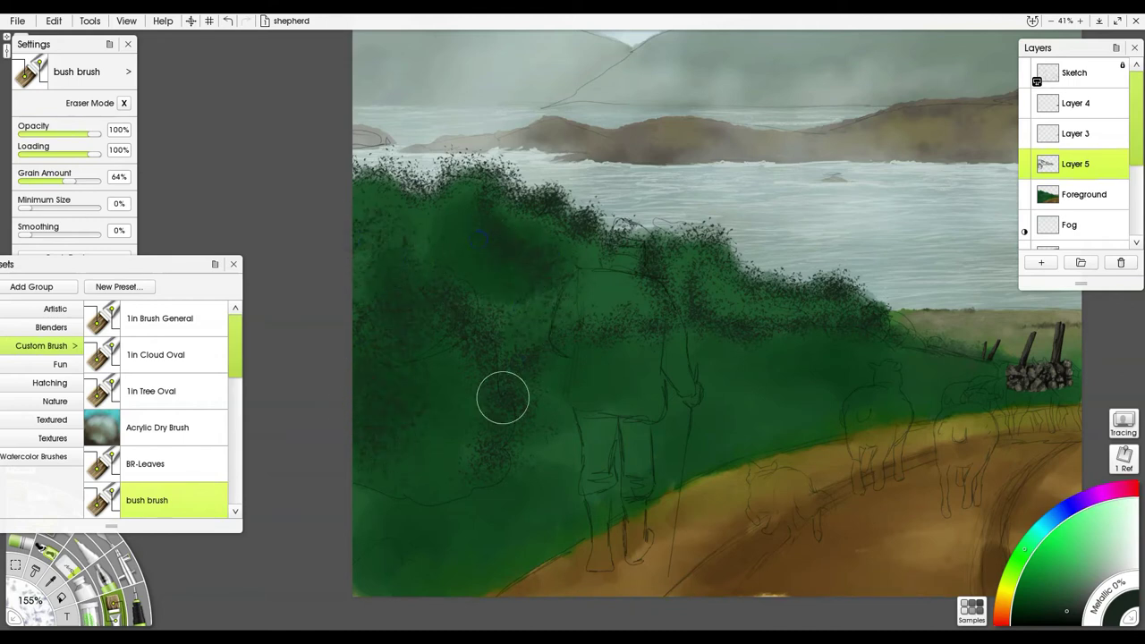
Step: Deepen the bush shadows behind the shepherd and in the lower-left bushes with the BR-Leaves custom brush
{"action": "left_click", "coordinate": [190, 462]}
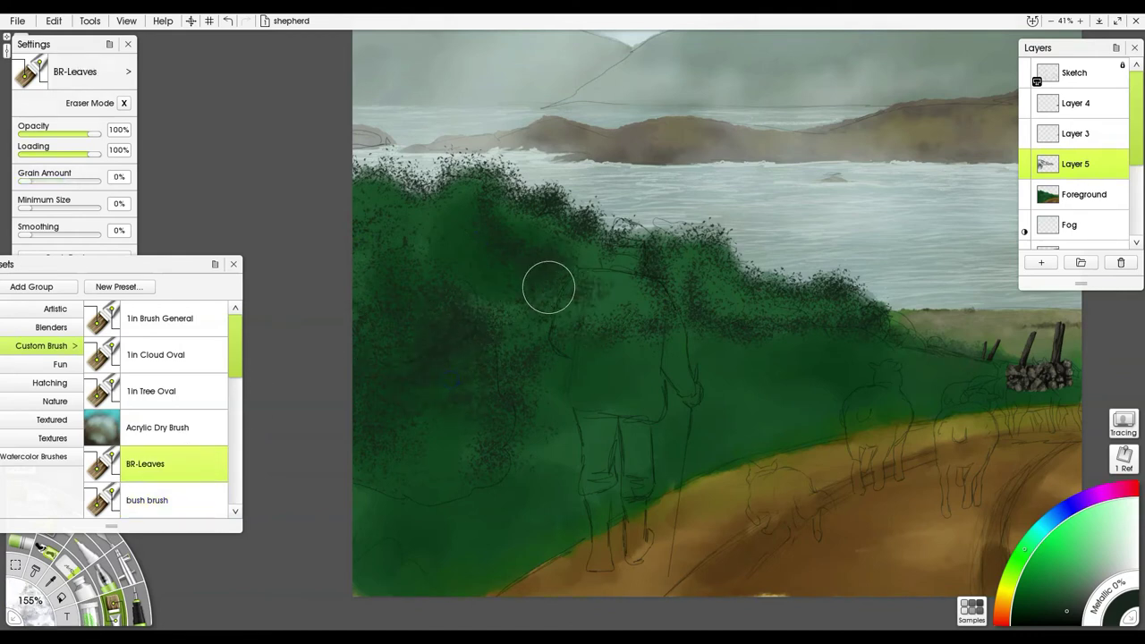
{"action": "mouse_move", "coordinate": [701, 301]}
{"action": "left_mouse_down"}
{"action": "mouse_move", "coordinate": [824, 333]}
{"action": "mouse_move", "coordinate": [831, 301]}
{"action": "mouse_move", "coordinate": [776, 314]}
{"action": "mouse_move", "coordinate": [785, 306]}
{"action": "mouse_move", "coordinate": [692, 294]}
{"action": "left_mouse_up"}
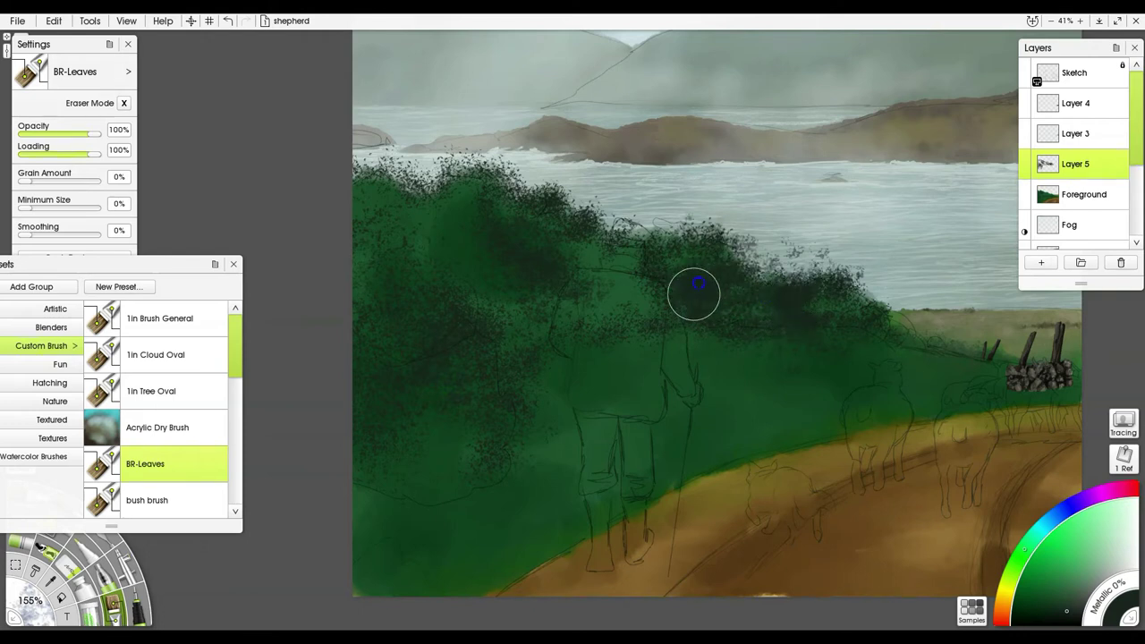
{"action": "mouse_move", "coordinate": [374, 472]}
{"action": "left_mouse_down"}
{"action": "mouse_move", "coordinate": [420, 494]}
{"action": "mouse_move", "coordinate": [465, 564]}
{"action": "left_mouse_up"}
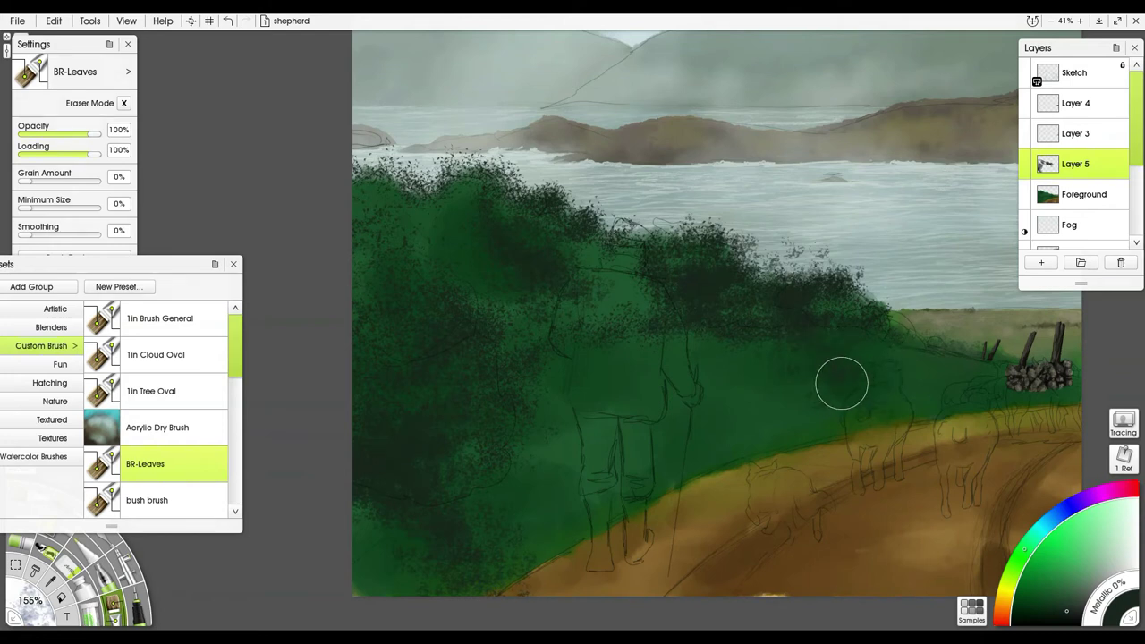
Step: Darken the lower right bush with BR-Leaves, and add dark tufts around the shepherd's upper body with the Old Brush custom brush
{"action": "left_click_drag", "start_coordinate": [828, 390], "coordinate": [826, 357]}
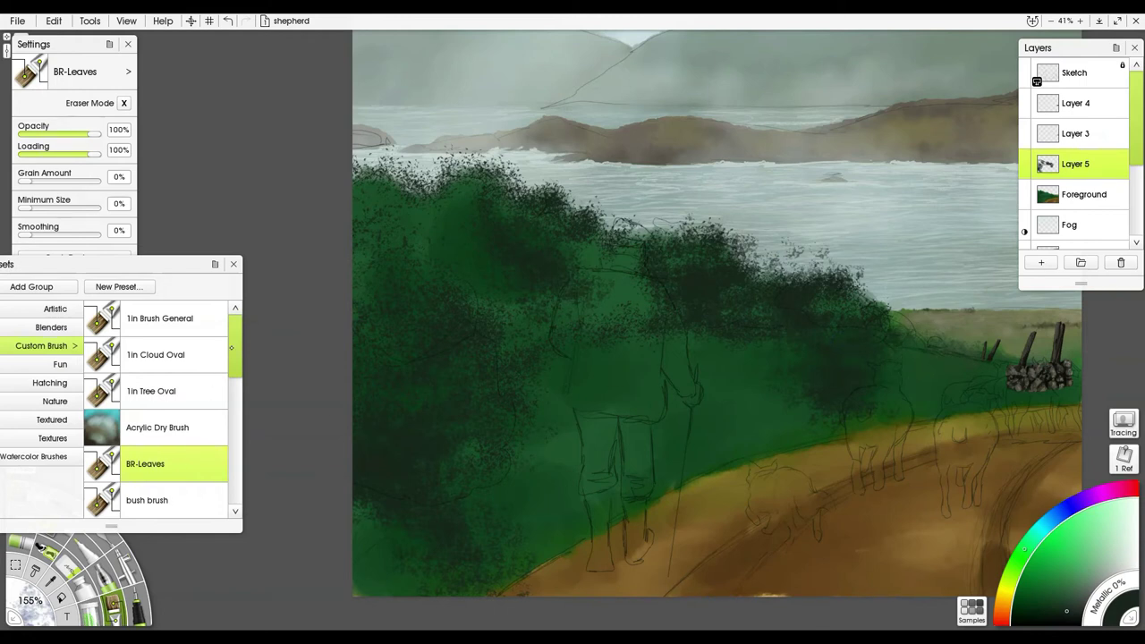
{"action": "left_click_drag", "start_coordinate": [230, 357], "coordinate": [230, 447]}
{"action": "left_click", "coordinate": [189, 358]}
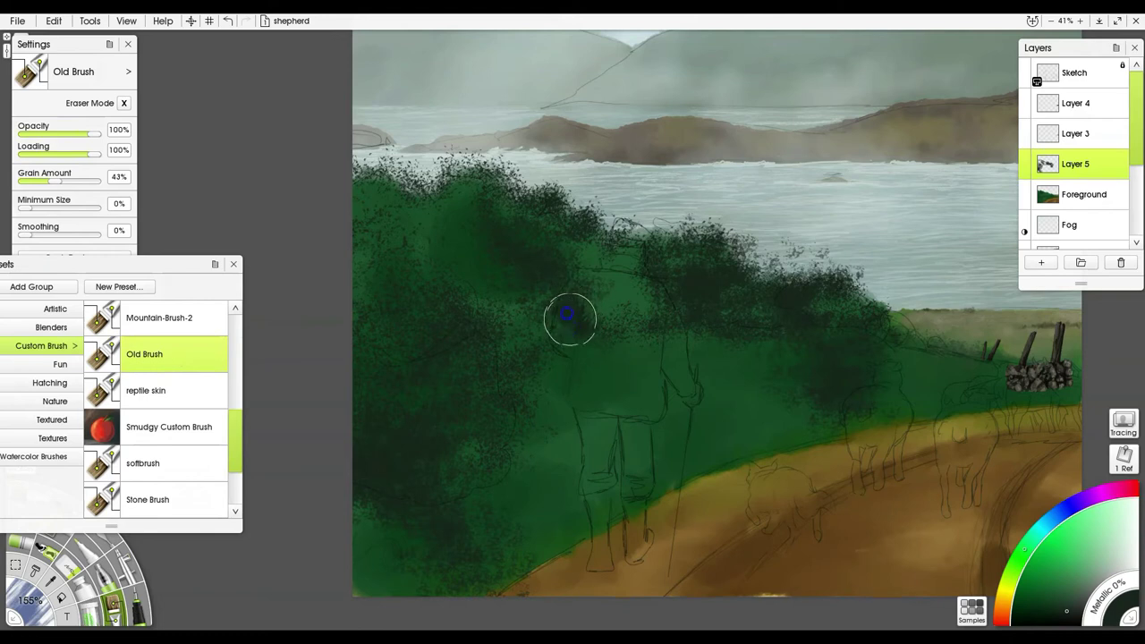
{"action": "mouse_move", "coordinate": [585, 245]}
{"action": "left_mouse_down"}
{"action": "mouse_move", "coordinate": [554, 217]}
{"action": "mouse_move", "coordinate": [527, 240]}
{"action": "mouse_move", "coordinate": [507, 239]}
{"action": "mouse_move", "coordinate": [486, 202]}
{"action": "mouse_move", "coordinate": [444, 224]}
{"action": "mouse_move", "coordinate": [396, 226]}
{"action": "mouse_move", "coordinate": [356, 261]}
{"action": "mouse_move", "coordinate": [370, 242]}
{"action": "mouse_move", "coordinate": [372, 269]}
{"action": "mouse_move", "coordinate": [388, 255]}
{"action": "mouse_move", "coordinate": [415, 275]}
{"action": "mouse_move", "coordinate": [431, 255]}
{"action": "mouse_move", "coordinate": [428, 299]}
{"action": "mouse_move", "coordinate": [449, 257]}
{"action": "mouse_move", "coordinate": [437, 260]}
{"action": "mouse_move", "coordinate": [452, 288]}
{"action": "mouse_move", "coordinate": [484, 268]}
{"action": "mouse_move", "coordinate": [522, 341]}
{"action": "mouse_move", "coordinate": [738, 330]}
{"action": "mouse_move", "coordinate": [744, 384]}
{"action": "left_mouse_up"}
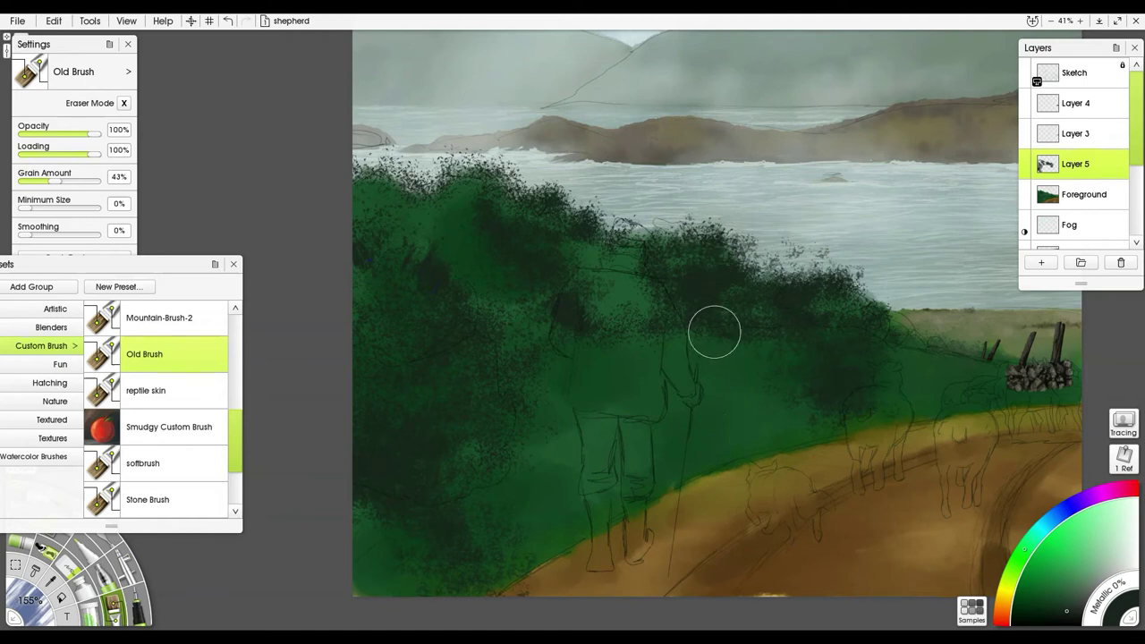
{"action": "mouse_move", "coordinate": [695, 348]}
{"action": "left_mouse_down"}
{"action": "mouse_move", "coordinate": [644, 329]}
{"action": "mouse_move", "coordinate": [644, 263]}
{"action": "mouse_move", "coordinate": [628, 313]}
{"action": "mouse_move", "coordinate": [746, 338]}
{"action": "mouse_move", "coordinate": [778, 314]}
{"action": "mouse_move", "coordinate": [838, 328]}
{"action": "left_mouse_up"}
Step: Hide the Sketch layer and brush dark Old Brush tufts into the lower-left bushes and along the canvas's left edge
{"action": "left_click", "coordinate": [1026, 67]}
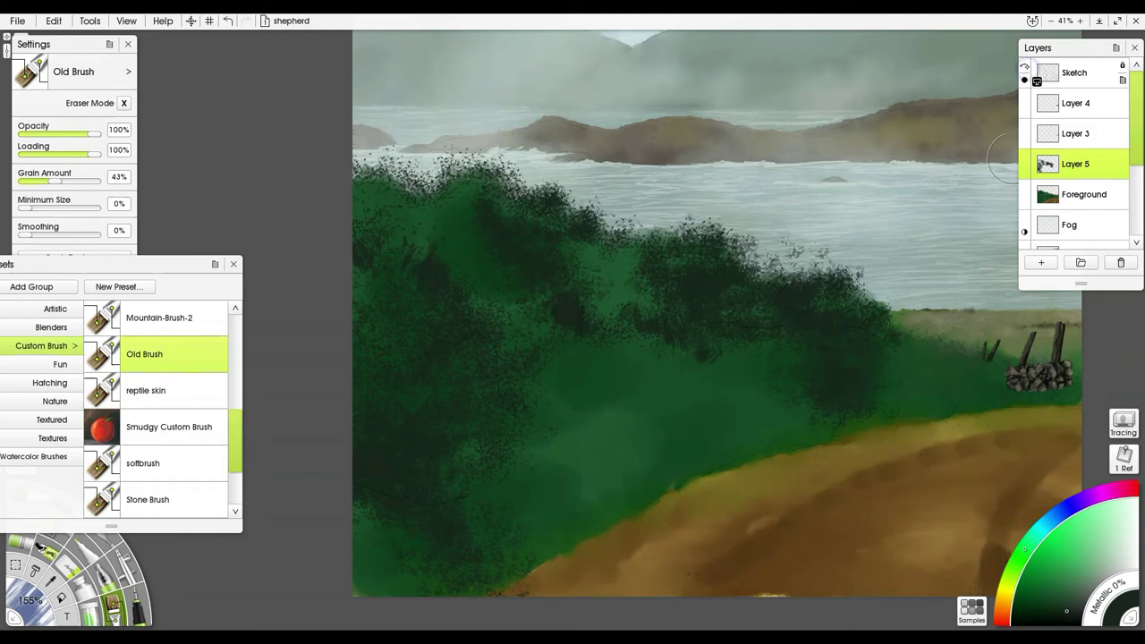
{"action": "mouse_move", "coordinate": [492, 491]}
{"action": "left_mouse_down"}
{"action": "mouse_move", "coordinate": [478, 557]}
{"action": "mouse_move", "coordinate": [535, 550]}
{"action": "mouse_move", "coordinate": [502, 548]}
{"action": "mouse_move", "coordinate": [515, 506]}
{"action": "mouse_move", "coordinate": [506, 476]}
{"action": "mouse_move", "coordinate": [487, 525]}
{"action": "mouse_move", "coordinate": [463, 500]}
{"action": "mouse_move", "coordinate": [446, 571]}
{"action": "mouse_move", "coordinate": [417, 568]}
{"action": "left_mouse_up"}
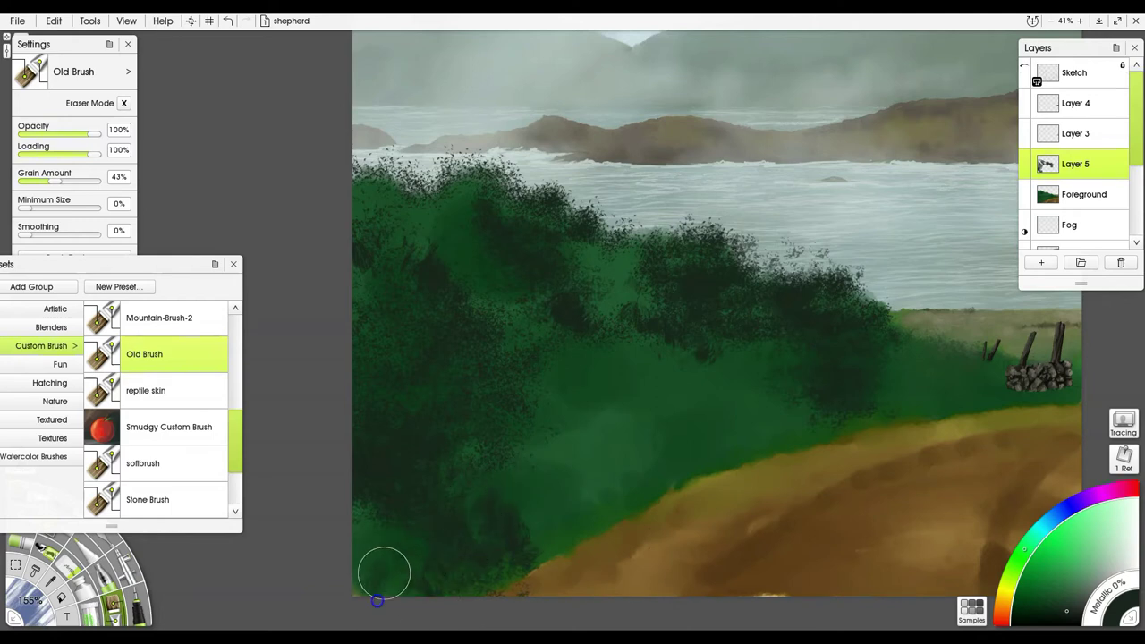
{"action": "mouse_move", "coordinate": [359, 519]}
{"action": "left_mouse_down"}
{"action": "mouse_move", "coordinate": [368, 473]}
{"action": "mouse_move", "coordinate": [385, 498]}
{"action": "mouse_move", "coordinate": [419, 441]}
{"action": "mouse_move", "coordinate": [432, 517]}
{"action": "left_mouse_up"}
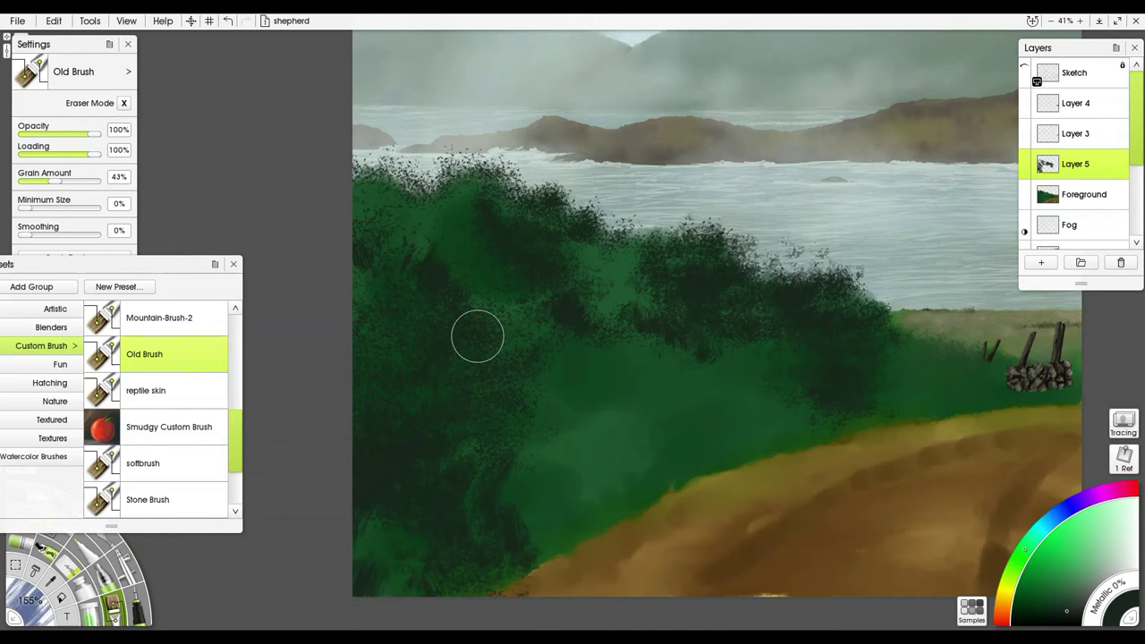
{"action": "mouse_move", "coordinate": [356, 227]}
{"action": "left_mouse_down"}
{"action": "mouse_move", "coordinate": [446, 299]}
{"action": "mouse_move", "coordinate": [410, 235]}
{"action": "mouse_move", "coordinate": [393, 258]}
{"action": "mouse_move", "coordinate": [381, 237]}
{"action": "mouse_move", "coordinate": [435, 296]}
{"action": "mouse_move", "coordinate": [403, 287]}
{"action": "left_mouse_up"}
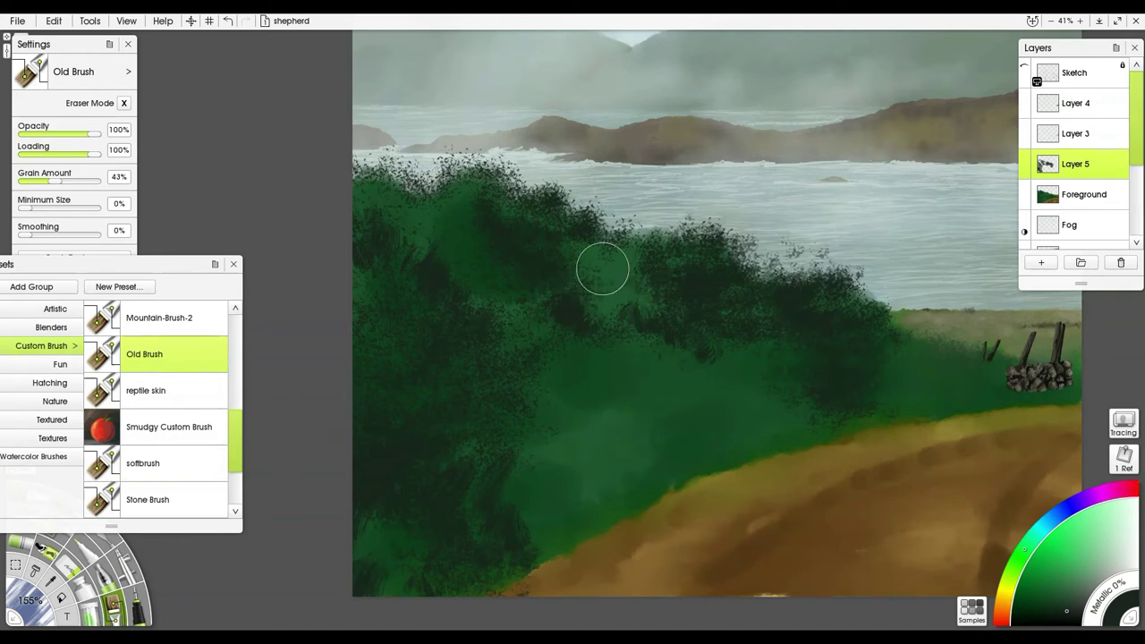
Step: Add dark Old Brush tufts through the middle bushes and down the slope to the bush mass's right end
{"action": "mouse_move", "coordinate": [579, 355]}
{"action": "left_mouse_down"}
{"action": "mouse_move", "coordinate": [575, 368]}
{"action": "mouse_move", "coordinate": [588, 322]}
{"action": "left_mouse_up"}
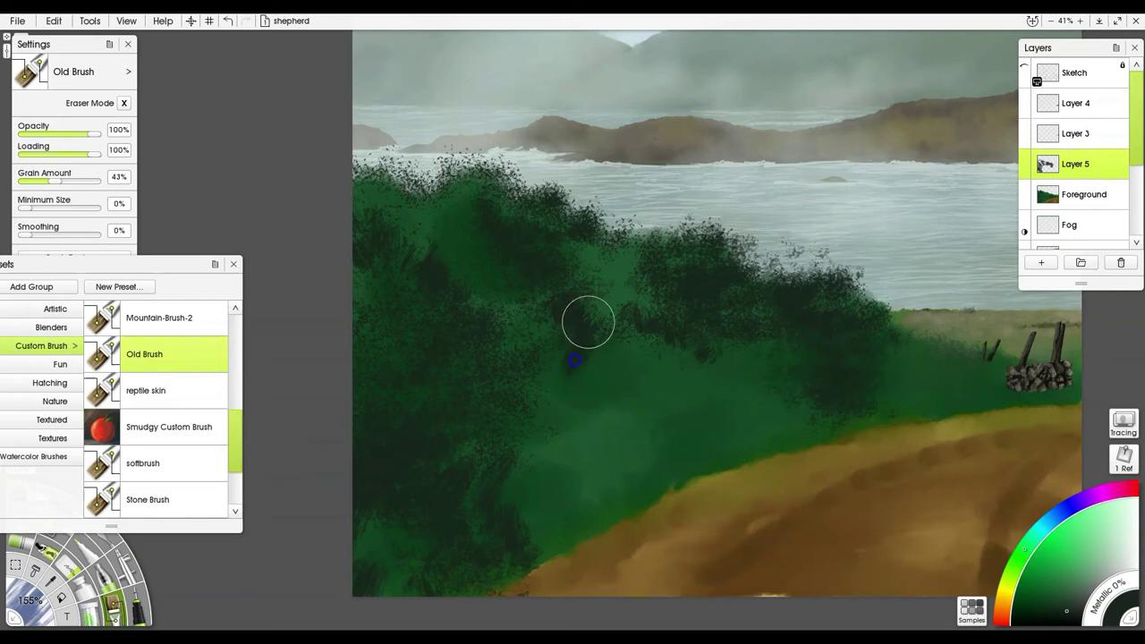
{"action": "mouse_move", "coordinate": [636, 271]}
{"action": "left_mouse_down"}
{"action": "mouse_move", "coordinate": [628, 303]}
{"action": "mouse_move", "coordinate": [660, 277]}
{"action": "mouse_move", "coordinate": [665, 332]}
{"action": "left_mouse_up"}
{"action": "left_click_drag", "start_coordinate": [743, 297], "coordinate": [775, 330]}
{"action": "mouse_move", "coordinate": [860, 327]}
{"action": "left_mouse_down"}
{"action": "mouse_move", "coordinate": [868, 310]}
{"action": "mouse_move", "coordinate": [864, 328]}
{"action": "mouse_move", "coordinate": [858, 301]}
{"action": "mouse_move", "coordinate": [874, 324]}
{"action": "mouse_move", "coordinate": [891, 311]}
{"action": "mouse_move", "coordinate": [890, 331]}
{"action": "left_mouse_up"}
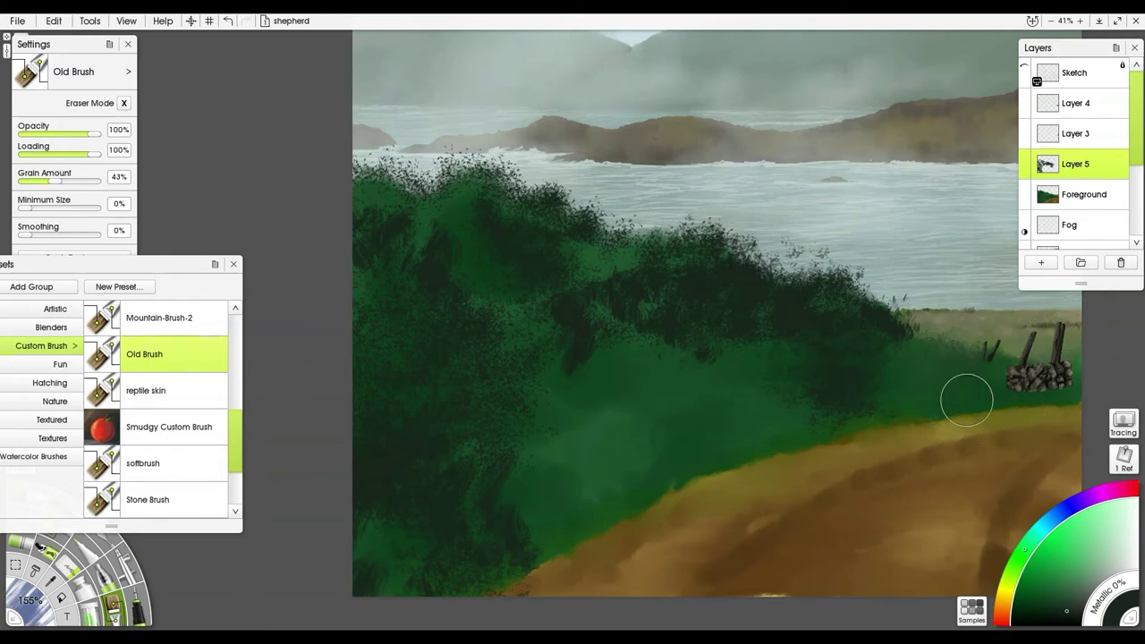
Step: Move Layer 5 above Layer 4 and brush grass in the sampled mid green over the stone wall's base and the verge beside it
{"action": "left_click", "coordinate": [611, 466], "text": "alt"}
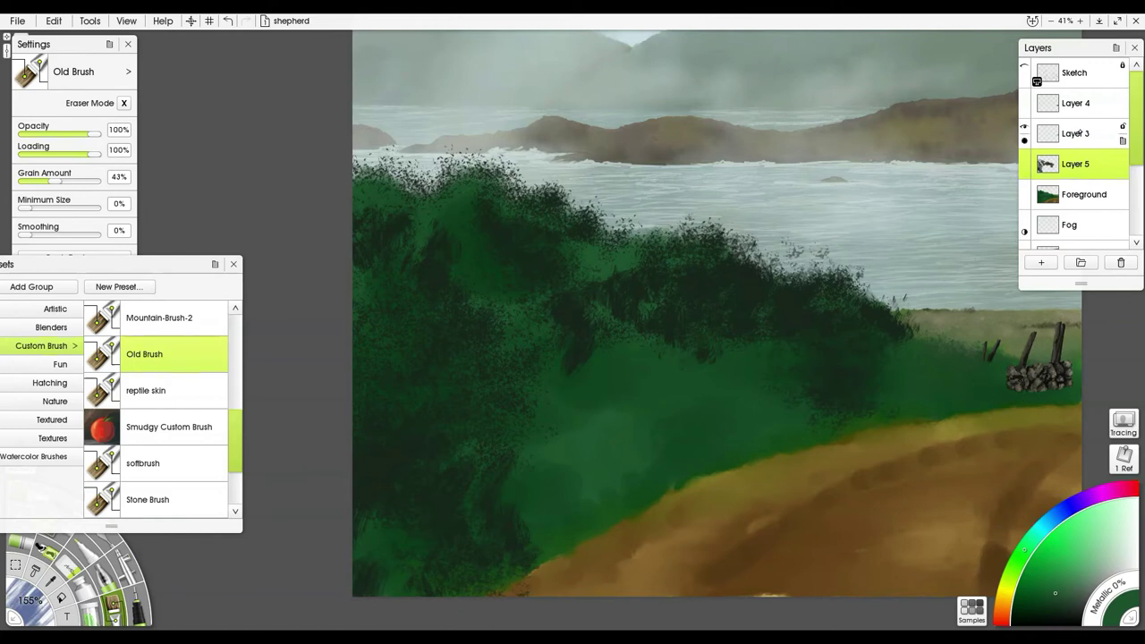
{"action": "left_click_drag", "start_coordinate": [1074, 164], "coordinate": [1077, 97]}
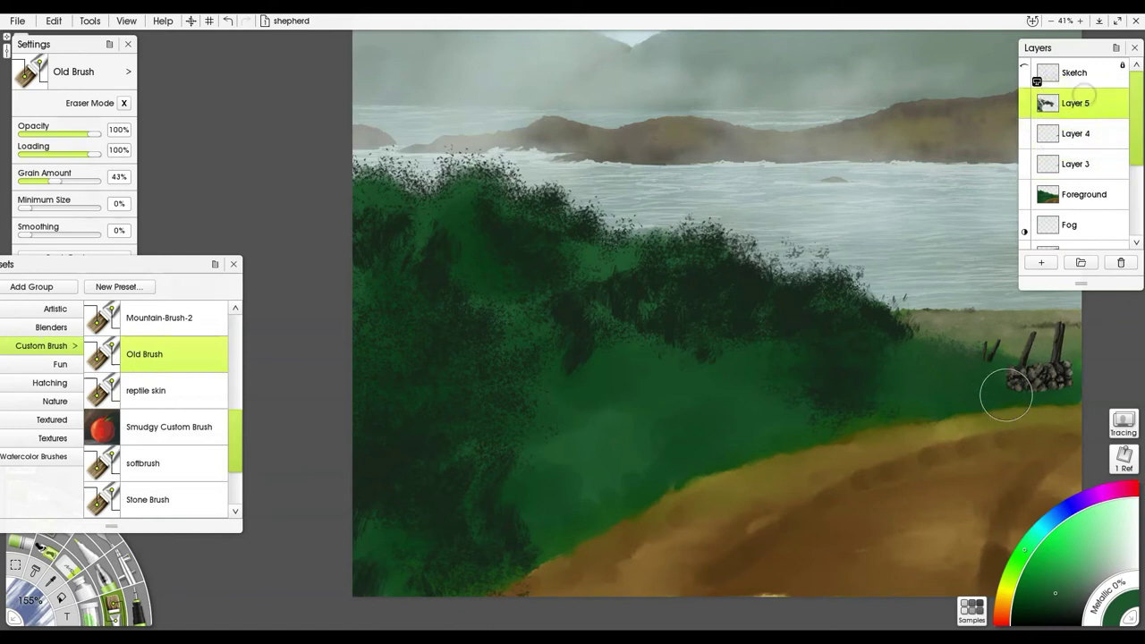
{"action": "mouse_move", "coordinate": [1018, 399]}
{"action": "left_mouse_down"}
{"action": "mouse_move", "coordinate": [1017, 379]}
{"action": "mouse_move", "coordinate": [958, 378]}
{"action": "mouse_move", "coordinate": [943, 396]}
{"action": "mouse_move", "coordinate": [928, 360]}
{"action": "left_mouse_up"}
{"action": "mouse_move", "coordinate": [899, 404]}
{"action": "left_mouse_down"}
{"action": "mouse_move", "coordinate": [968, 404]}
{"action": "mouse_move", "coordinate": [935, 407]}
{"action": "left_mouse_up"}
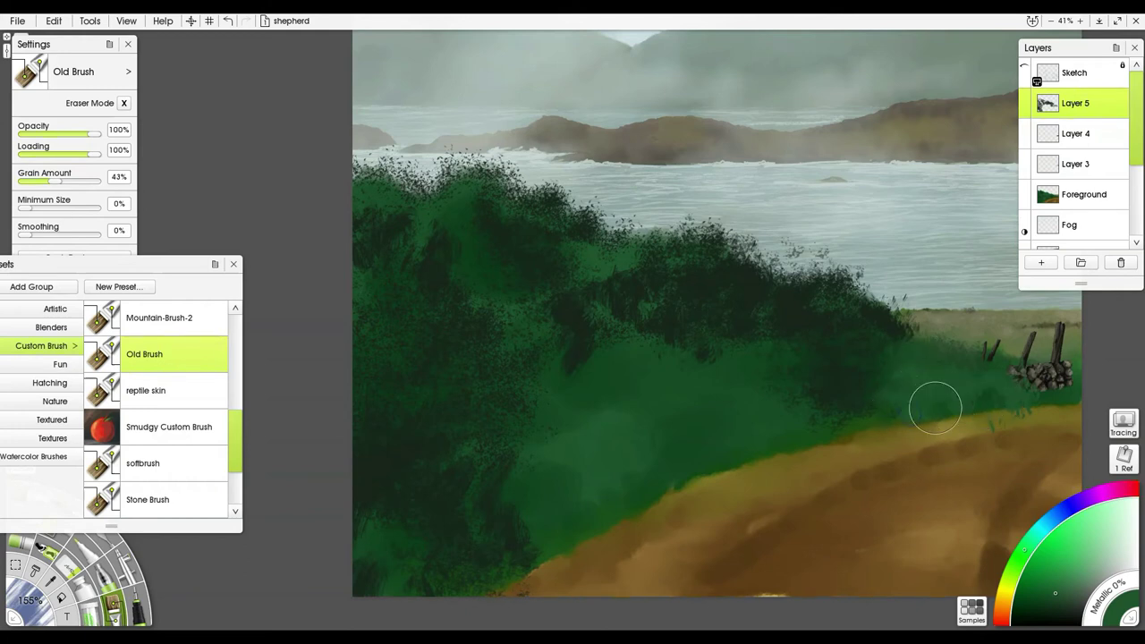
Step: Brush mid-green grass across the open slope, along the path's edge and over the bottom of the stone wall
{"action": "mouse_move", "coordinate": [752, 440]}
{"action": "left_mouse_down"}
{"action": "mouse_move", "coordinate": [735, 407]}
{"action": "mouse_move", "coordinate": [758, 364]}
{"action": "mouse_move", "coordinate": [707, 385]}
{"action": "mouse_move", "coordinate": [665, 353]}
{"action": "mouse_move", "coordinate": [656, 360]}
{"action": "mouse_move", "coordinate": [697, 338]}
{"action": "mouse_move", "coordinate": [640, 379]}
{"action": "mouse_move", "coordinate": [600, 377]}
{"action": "mouse_move", "coordinate": [629, 354]}
{"action": "mouse_move", "coordinate": [691, 344]}
{"action": "mouse_move", "coordinate": [685, 456]}
{"action": "mouse_move", "coordinate": [750, 469]}
{"action": "mouse_move", "coordinate": [699, 406]}
{"action": "mouse_move", "coordinate": [664, 432]}
{"action": "mouse_move", "coordinate": [613, 400]}
{"action": "mouse_move", "coordinate": [533, 477]}
{"action": "mouse_move", "coordinate": [543, 531]}
{"action": "mouse_move", "coordinate": [577, 524]}
{"action": "mouse_move", "coordinate": [563, 487]}
{"action": "mouse_move", "coordinate": [587, 510]}
{"action": "mouse_move", "coordinate": [495, 515]}
{"action": "mouse_move", "coordinate": [392, 574]}
{"action": "mouse_move", "coordinate": [413, 557]}
{"action": "mouse_move", "coordinate": [366, 540]}
{"action": "mouse_move", "coordinate": [362, 514]}
{"action": "mouse_move", "coordinate": [401, 561]}
{"action": "mouse_move", "coordinate": [441, 517]}
{"action": "mouse_move", "coordinate": [421, 592]}
{"action": "left_mouse_up"}
{"action": "left_click", "coordinate": [698, 461]}
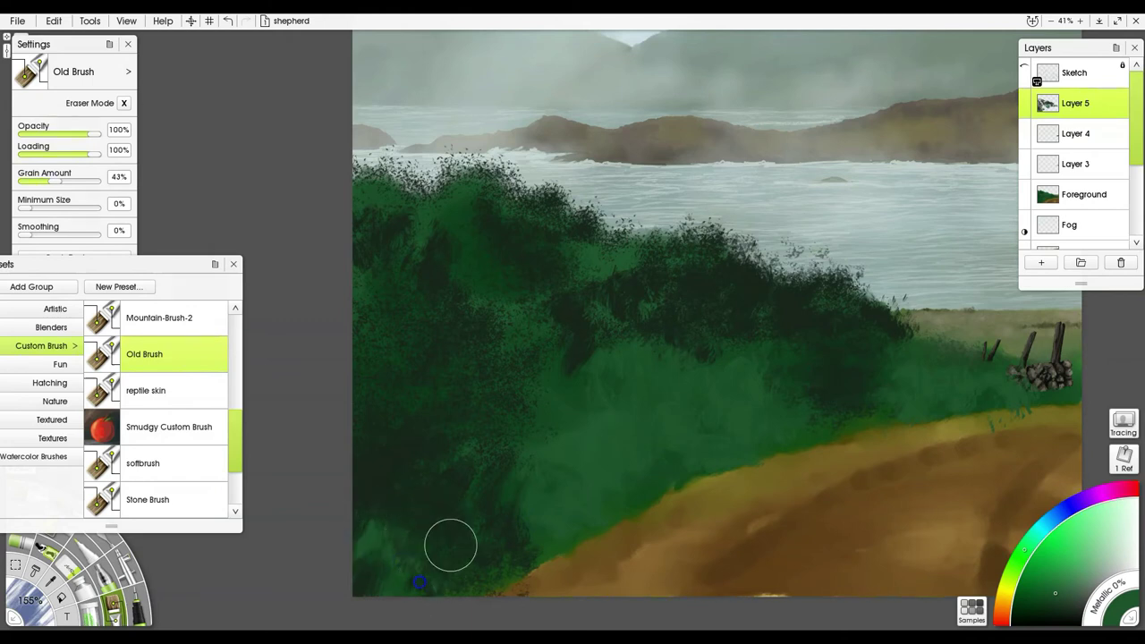
{"action": "mouse_move", "coordinate": [554, 558]}
{"action": "left_mouse_down"}
{"action": "mouse_move", "coordinate": [522, 538]}
{"action": "mouse_move", "coordinate": [545, 568]}
{"action": "mouse_move", "coordinate": [552, 542]}
{"action": "mouse_move", "coordinate": [516, 550]}
{"action": "mouse_move", "coordinate": [554, 529]}
{"action": "mouse_move", "coordinate": [522, 517]}
{"action": "mouse_move", "coordinate": [564, 564]}
{"action": "left_mouse_up"}
{"action": "mouse_move", "coordinate": [770, 451]}
{"action": "left_mouse_down"}
{"action": "mouse_move", "coordinate": [801, 425]}
{"action": "mouse_move", "coordinate": [797, 444]}
{"action": "mouse_move", "coordinate": [825, 454]}
{"action": "mouse_move", "coordinate": [679, 487]}
{"action": "mouse_move", "coordinate": [665, 477]}
{"action": "mouse_move", "coordinate": [685, 506]}
{"action": "mouse_move", "coordinate": [957, 342]}
{"action": "mouse_move", "coordinate": [973, 384]}
{"action": "mouse_move", "coordinate": [867, 441]}
{"action": "mouse_move", "coordinate": [831, 443]}
{"action": "mouse_move", "coordinate": [883, 416]}
{"action": "mouse_move", "coordinate": [877, 407]}
{"action": "mouse_move", "coordinate": [913, 408]}
{"action": "left_mouse_up"}
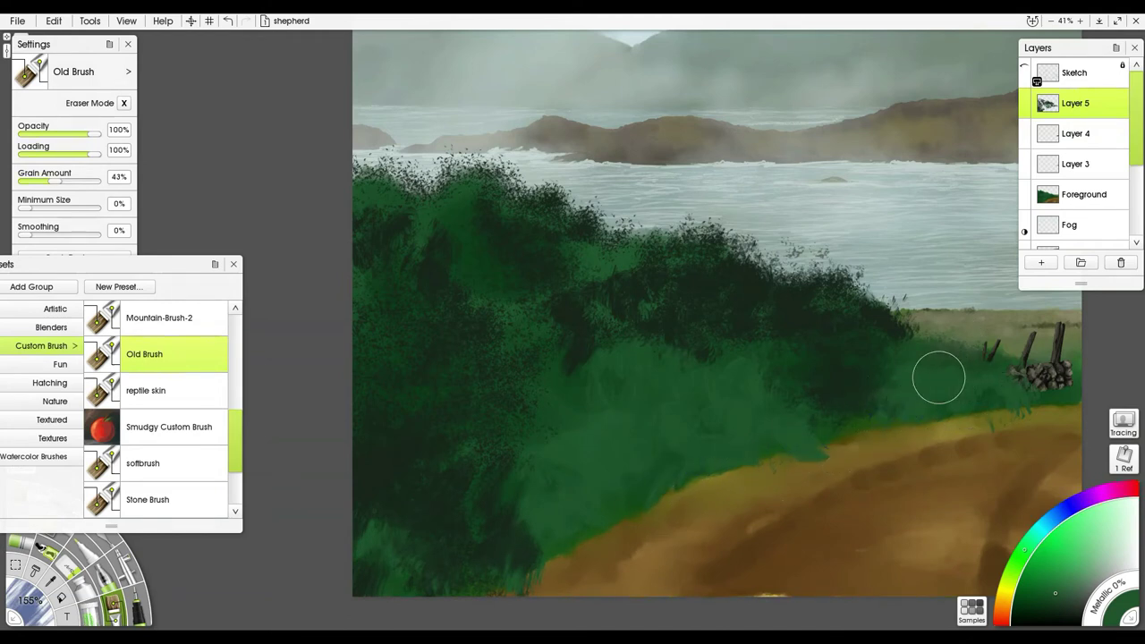
{"action": "mouse_move", "coordinate": [1041, 407]}
{"action": "left_mouse_down"}
{"action": "mouse_move", "coordinate": [1048, 384]}
{"action": "mouse_move", "coordinate": [1082, 389]}
{"action": "left_mouse_up"}
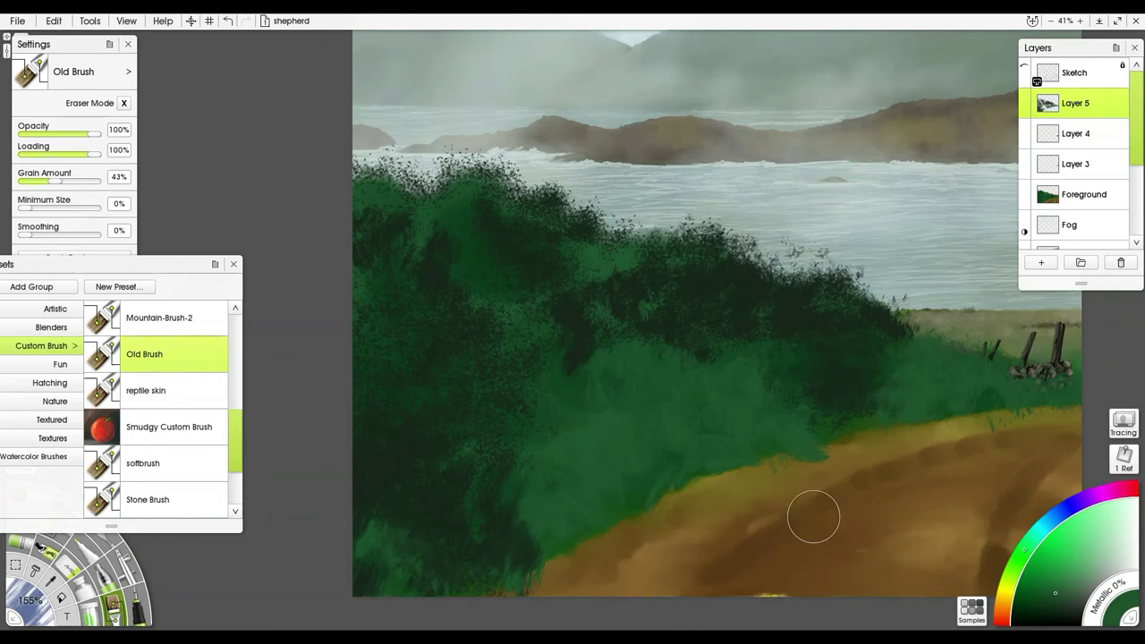
Step: Clean up the stray green strokes at the path's edge on Layer 5 with the Soft Eraser at 50% size
{"action": "key", "text": "e"}
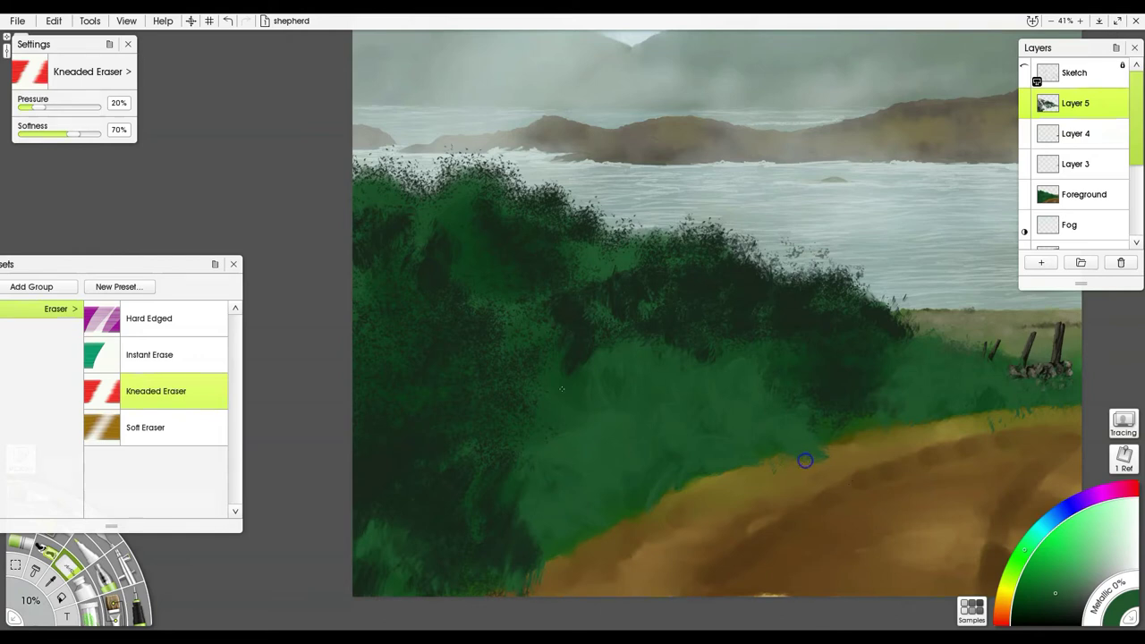
{"action": "left_click", "coordinate": [154, 428]}
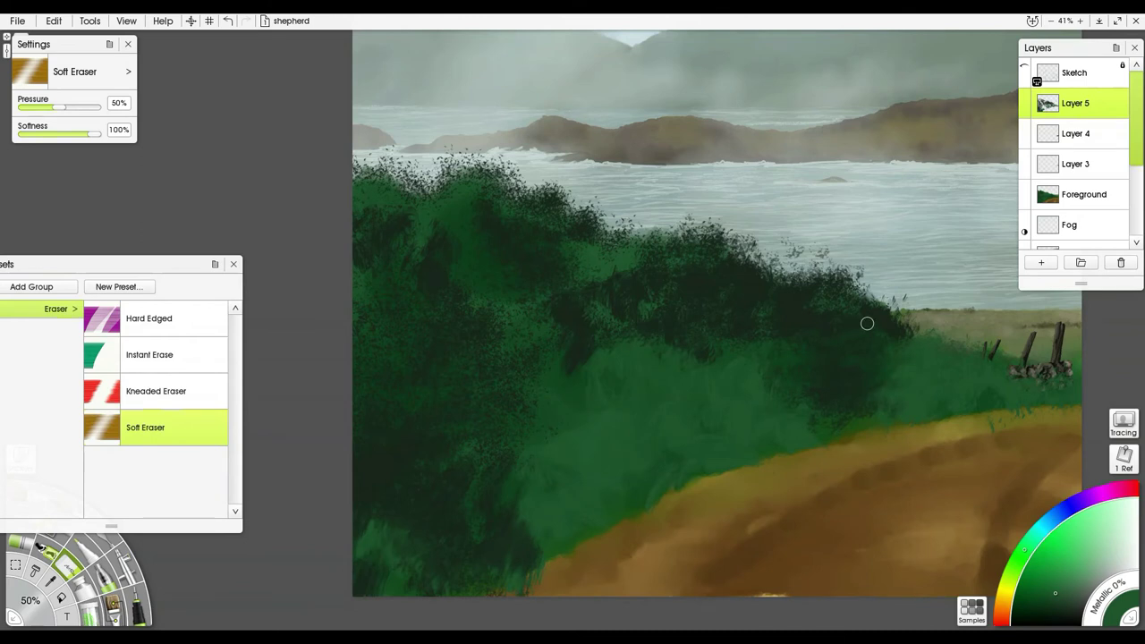
{"action": "left_click_drag", "start_coordinate": [781, 320], "coordinate": [681, 331]}
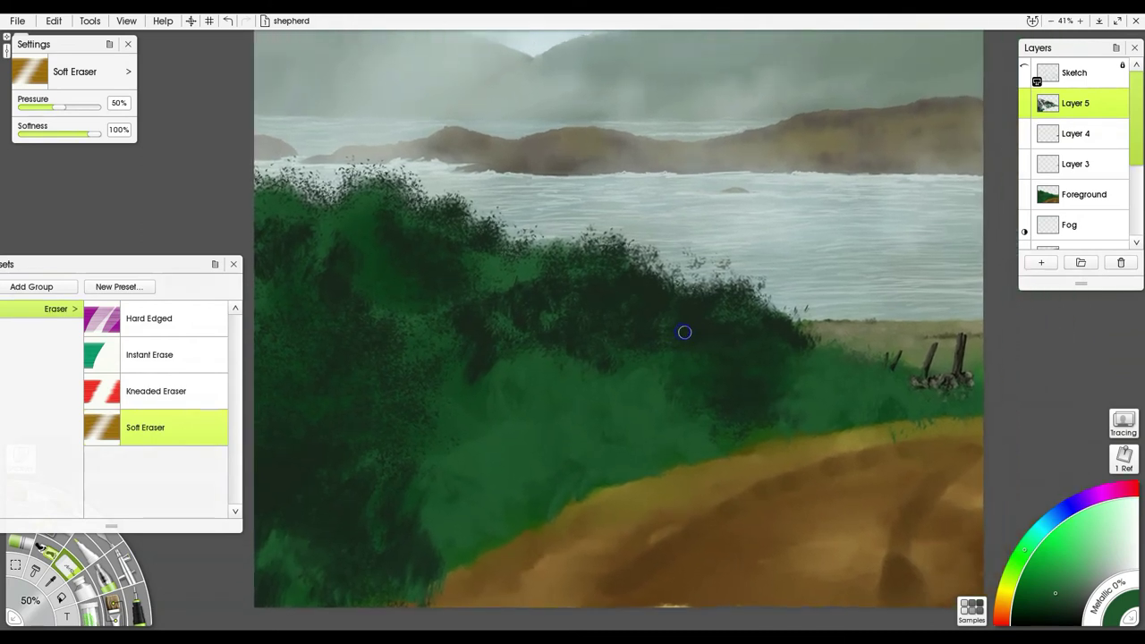
Step: Scatter brighter green leaf highlights across the bushes on Layer 5 with the bush brush at 155% size
{"action": "left_click", "coordinate": [1048, 581]}
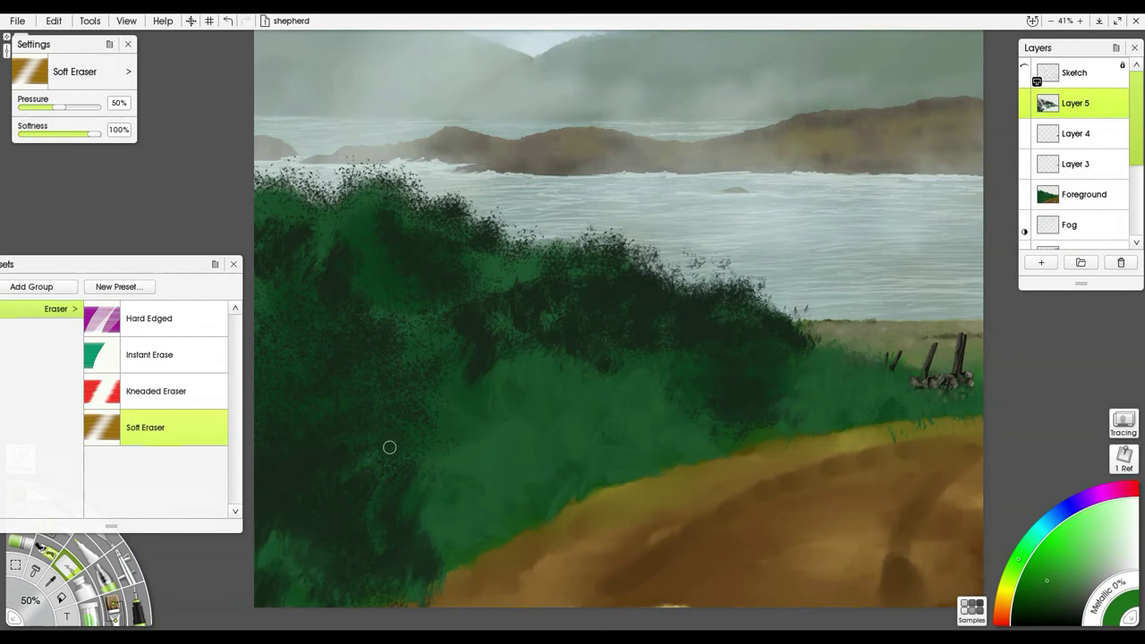
{"action": "key", "text": "b"}
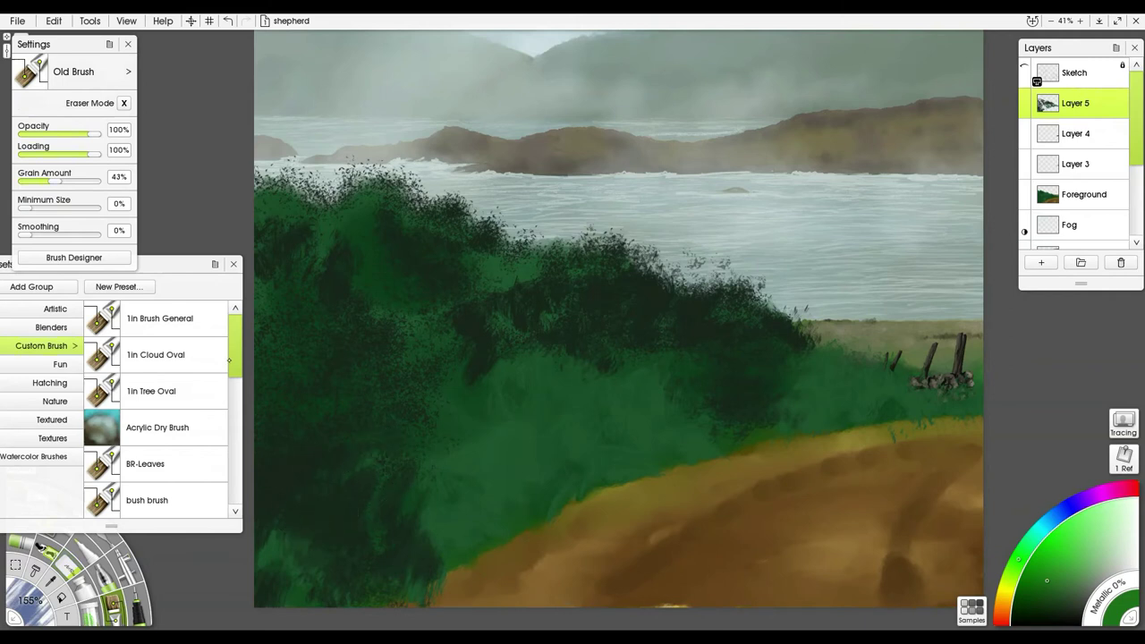
{"action": "left_click", "coordinate": [191, 489]}
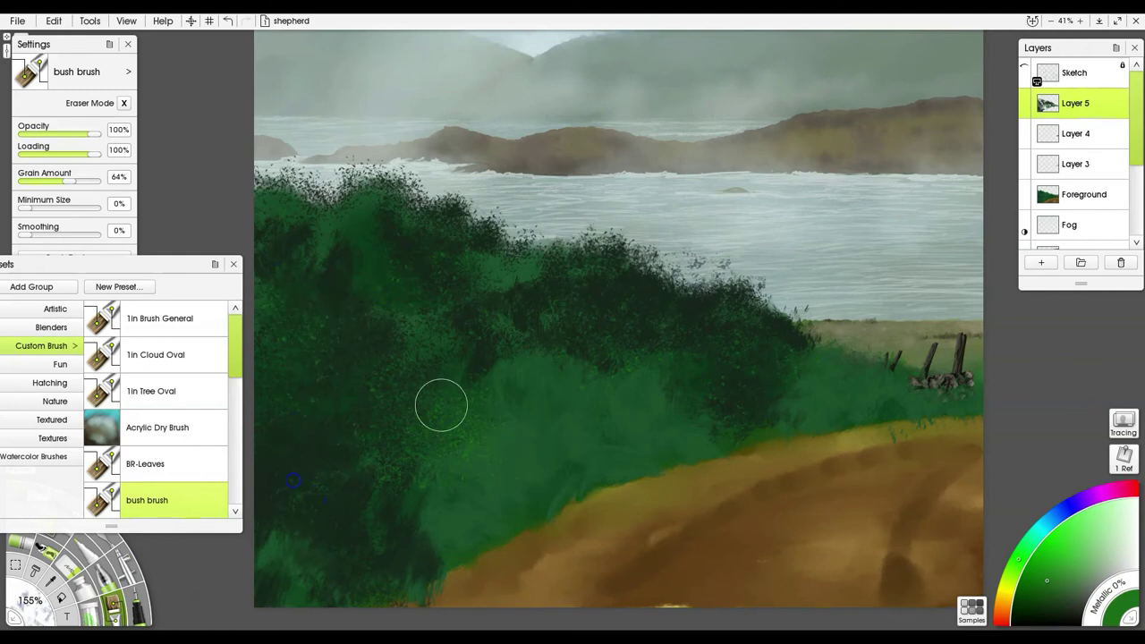
{"action": "left_click_drag", "start_coordinate": [749, 378], "coordinate": [788, 331]}
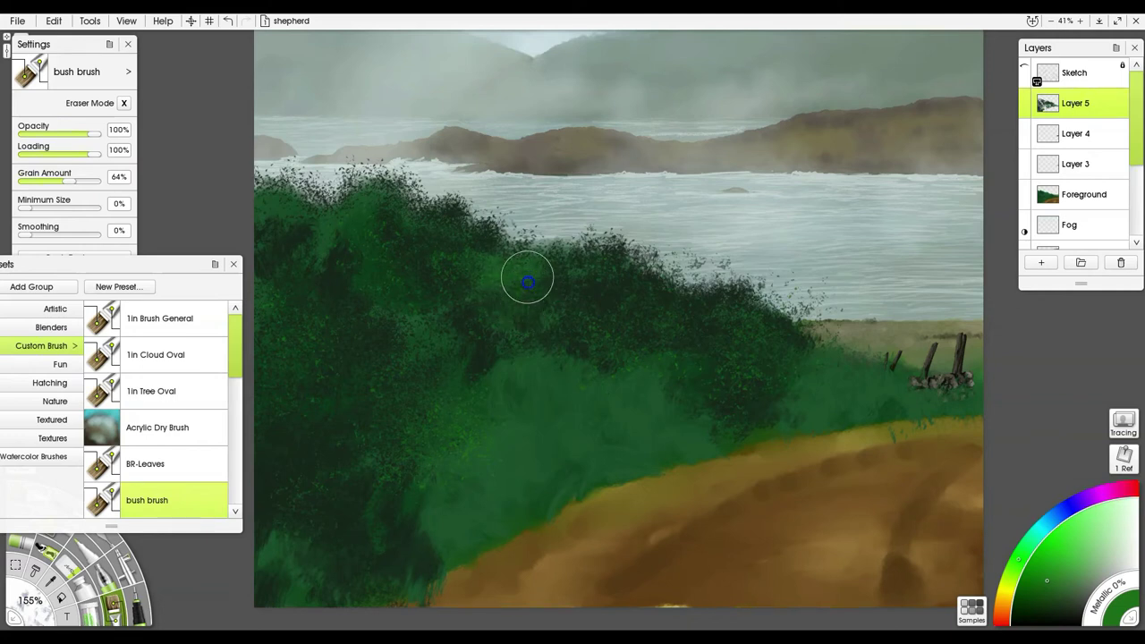
{"action": "scroll", "coordinate": [528, 307], "scroll_direction": "up", "scroll_amount": 2}
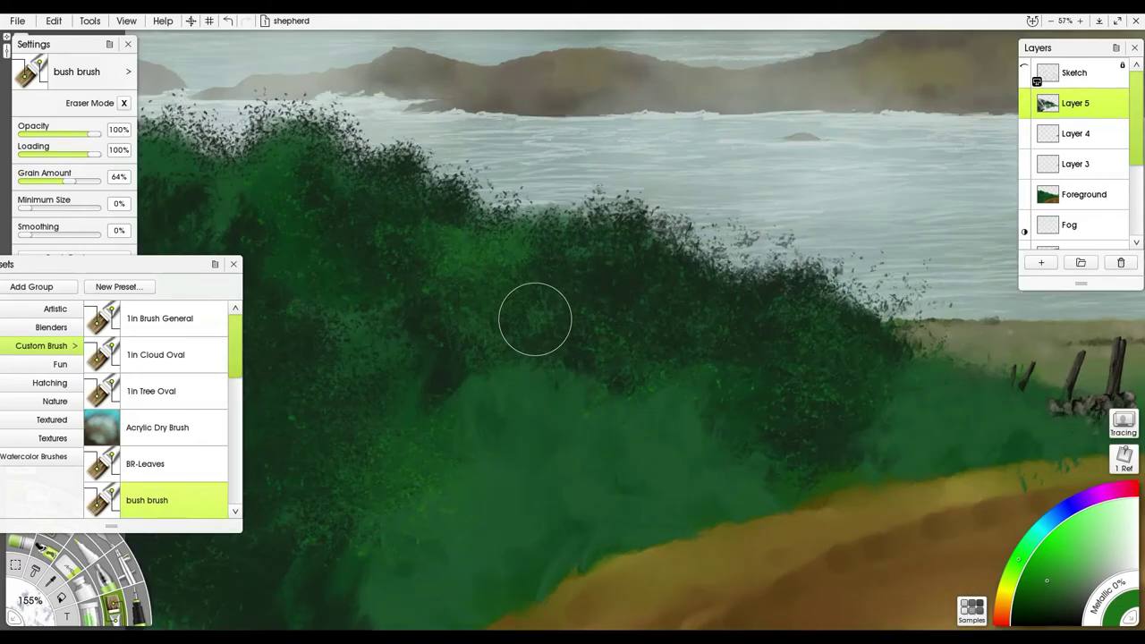
{"action": "mouse_move", "coordinate": [610, 340]}
{"action": "left_mouse_down"}
{"action": "mouse_move", "coordinate": [893, 283]}
{"action": "mouse_move", "coordinate": [656, 315]}
{"action": "left_mouse_up"}
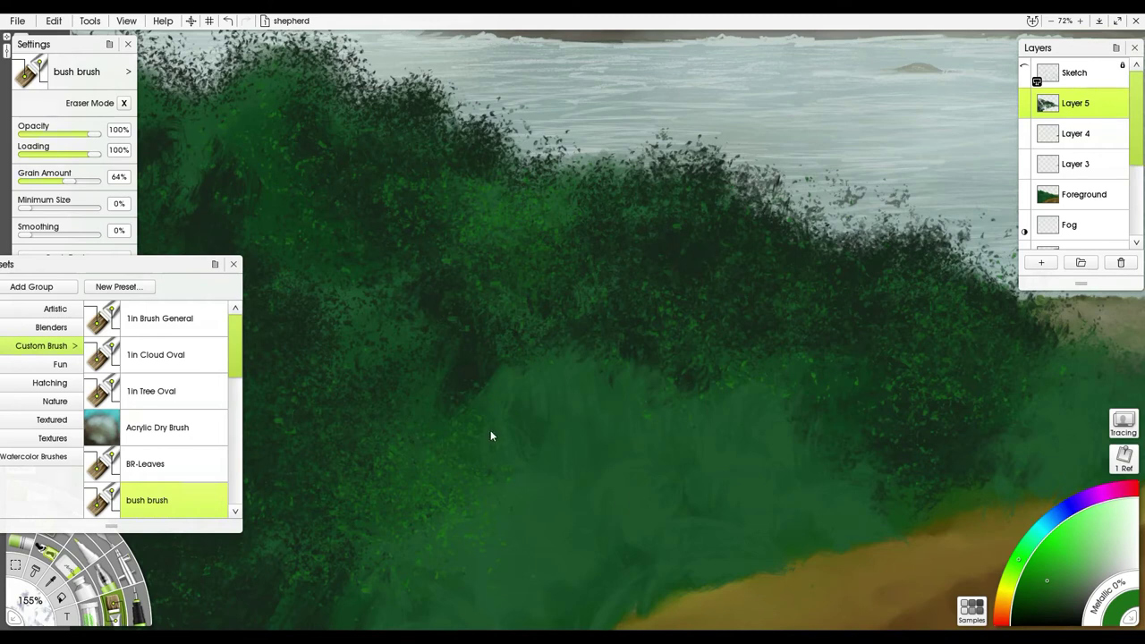
Step: Erase leaf-shaped gaps in the bushes on the Foreground layer, using the bush brush in Eraser Mode
{"action": "left_click", "coordinate": [1053, 200]}
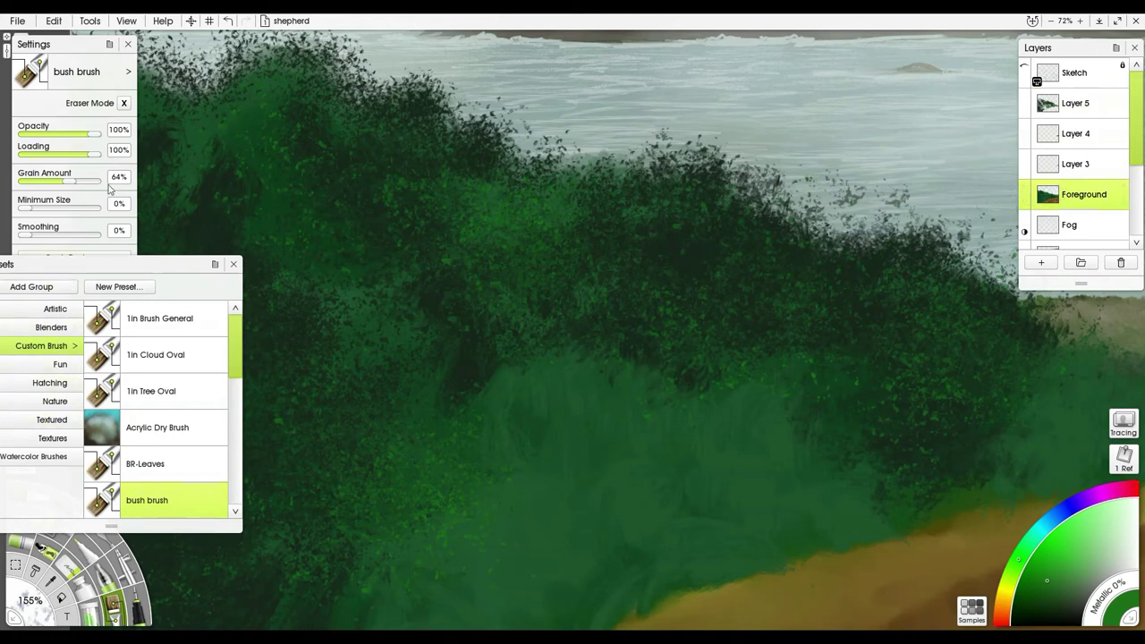
{"action": "left_click", "coordinate": [124, 104]}
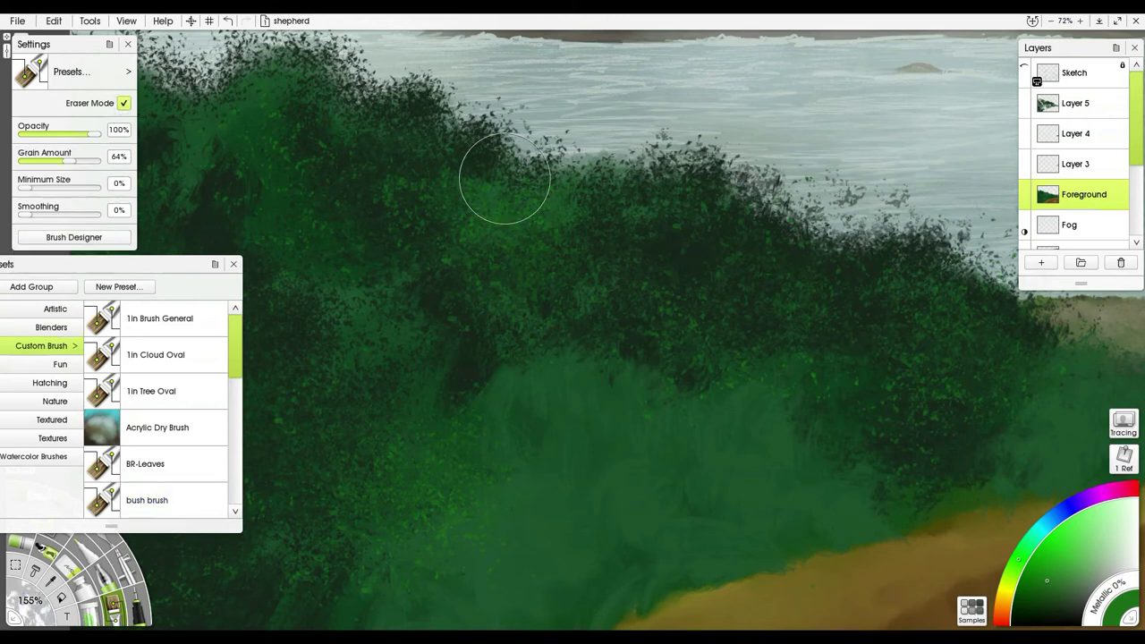
{"action": "mouse_move", "coordinate": [505, 188]}
{"action": "left_mouse_down"}
{"action": "mouse_move", "coordinate": [552, 209]}
{"action": "mouse_move", "coordinate": [573, 242]}
{"action": "left_mouse_up"}
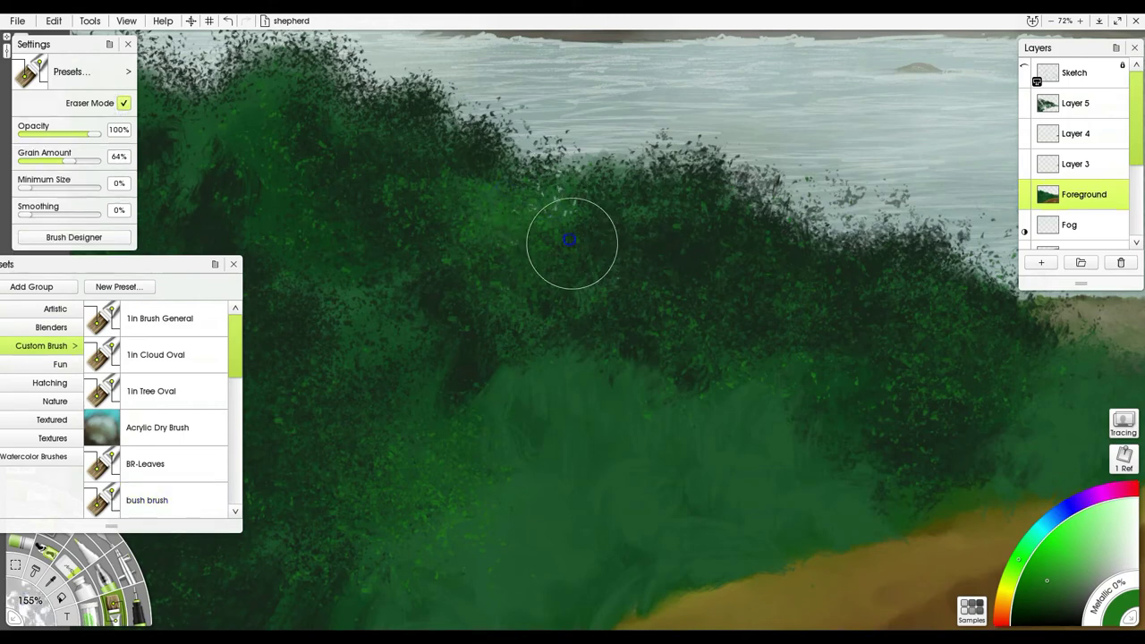
{"action": "mouse_move", "coordinate": [725, 267]}
{"action": "left_mouse_down"}
{"action": "mouse_move", "coordinate": [728, 251]}
{"action": "mouse_move", "coordinate": [730, 272]}
{"action": "left_mouse_up"}
{"action": "mouse_move", "coordinate": [873, 281]}
{"action": "left_mouse_down"}
{"action": "mouse_move", "coordinate": [889, 295]}
{"action": "mouse_move", "coordinate": [893, 280]}
{"action": "mouse_move", "coordinate": [870, 301]}
{"action": "left_mouse_up"}
{"action": "mouse_move", "coordinate": [306, 169]}
{"action": "left_mouse_down"}
{"action": "mouse_move", "coordinate": [274, 123]}
{"action": "mouse_move", "coordinate": [222, 143]}
{"action": "mouse_move", "coordinate": [238, 122]}
{"action": "mouse_move", "coordinate": [278, 136]}
{"action": "mouse_move", "coordinate": [313, 146]}
{"action": "left_mouse_up"}
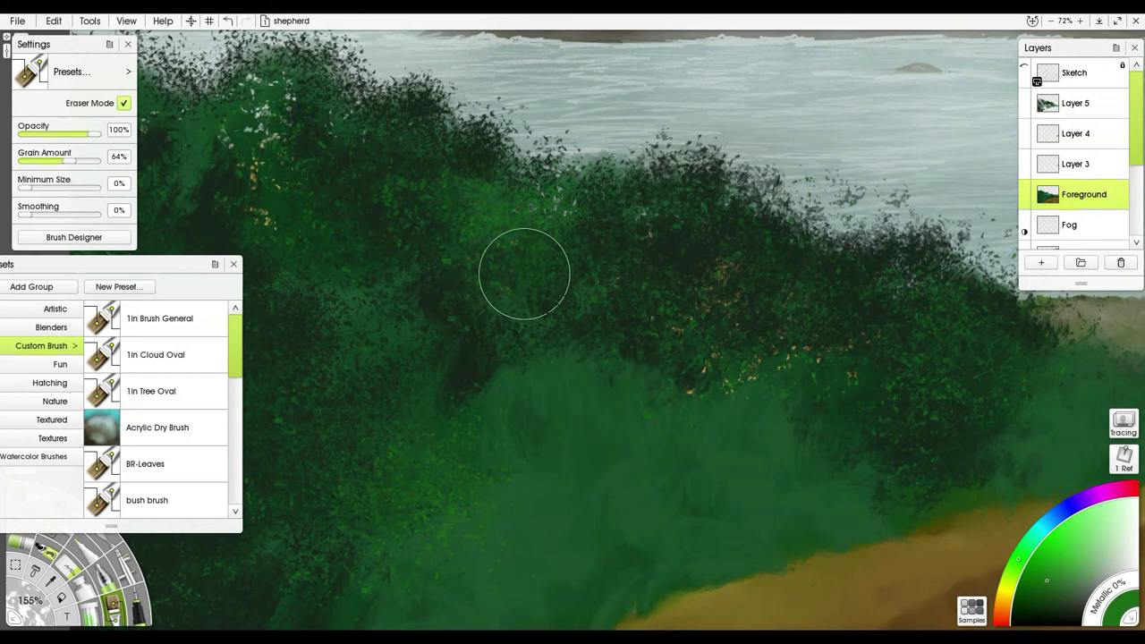
Step: Continue erasing leafy gaps on the Foreground layer across the left bushes and along the crest
{"action": "left_click_drag", "start_coordinate": [376, 253], "coordinate": [722, 323]}
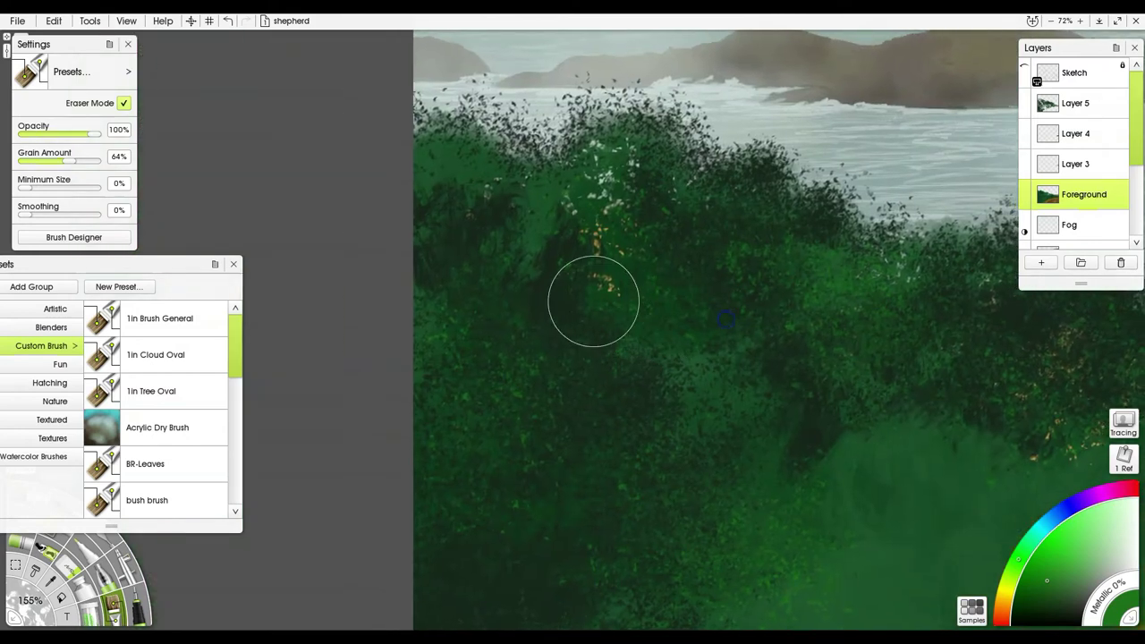
{"action": "left_click_drag", "start_coordinate": [440, 173], "coordinate": [460, 225]}
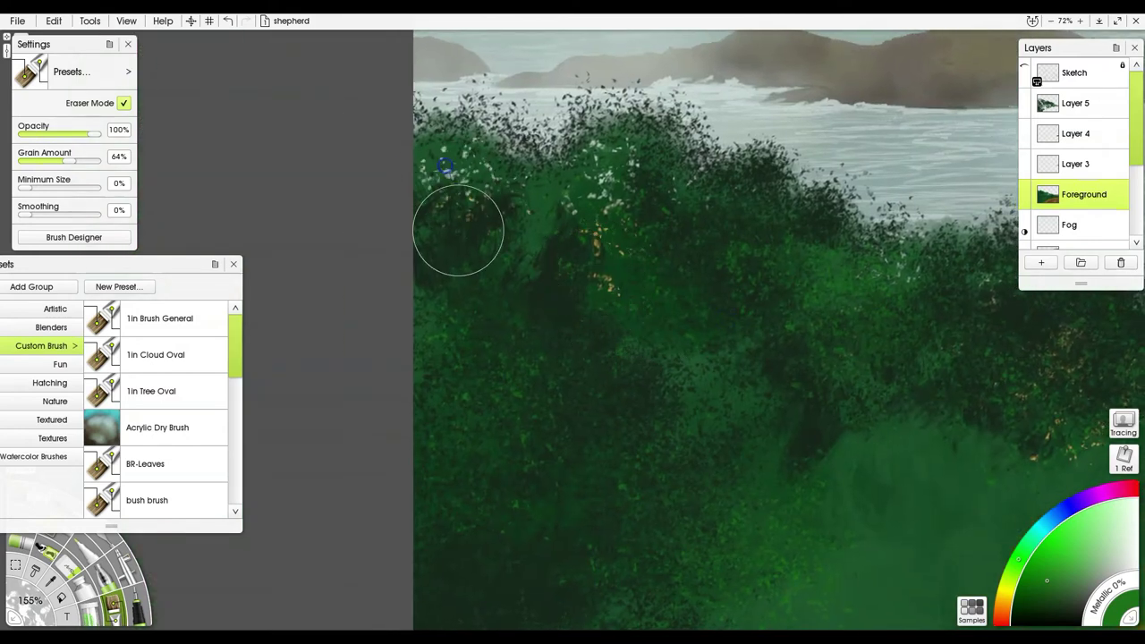
{"action": "mouse_move", "coordinate": [763, 336]}
{"action": "left_mouse_down"}
{"action": "mouse_move", "coordinate": [774, 282]}
{"action": "mouse_move", "coordinate": [794, 256]}
{"action": "mouse_move", "coordinate": [841, 306]}
{"action": "mouse_move", "coordinate": [829, 327]}
{"action": "mouse_move", "coordinate": [821, 313]}
{"action": "mouse_move", "coordinate": [837, 262]}
{"action": "mouse_move", "coordinate": [738, 248]}
{"action": "left_mouse_up"}
{"action": "left_click_drag", "start_coordinate": [639, 324], "coordinate": [330, 281]}
{"action": "mouse_move", "coordinate": [722, 273]}
{"action": "left_mouse_down"}
{"action": "mouse_move", "coordinate": [755, 257]}
{"action": "mouse_move", "coordinate": [766, 295]}
{"action": "mouse_move", "coordinate": [777, 268]}
{"action": "left_mouse_up"}
{"action": "mouse_move", "coordinate": [876, 325]}
{"action": "left_mouse_down"}
{"action": "mouse_move", "coordinate": [882, 290]}
{"action": "mouse_move", "coordinate": [907, 302]}
{"action": "mouse_move", "coordinate": [892, 317]}
{"action": "mouse_move", "coordinate": [911, 307]}
{"action": "mouse_move", "coordinate": [906, 292]}
{"action": "mouse_move", "coordinate": [890, 307]}
{"action": "mouse_move", "coordinate": [888, 299]}
{"action": "left_mouse_up"}
{"action": "mouse_move", "coordinate": [567, 266]}
{"action": "left_mouse_down"}
{"action": "mouse_move", "coordinate": [584, 255]}
{"action": "mouse_move", "coordinate": [565, 283]}
{"action": "mouse_move", "coordinate": [790, 276]}
{"action": "left_mouse_up"}
{"action": "left_click_drag", "start_coordinate": [724, 230], "coordinate": [726, 184]}
{"action": "left_click_drag", "start_coordinate": [401, 243], "coordinate": [408, 209]}
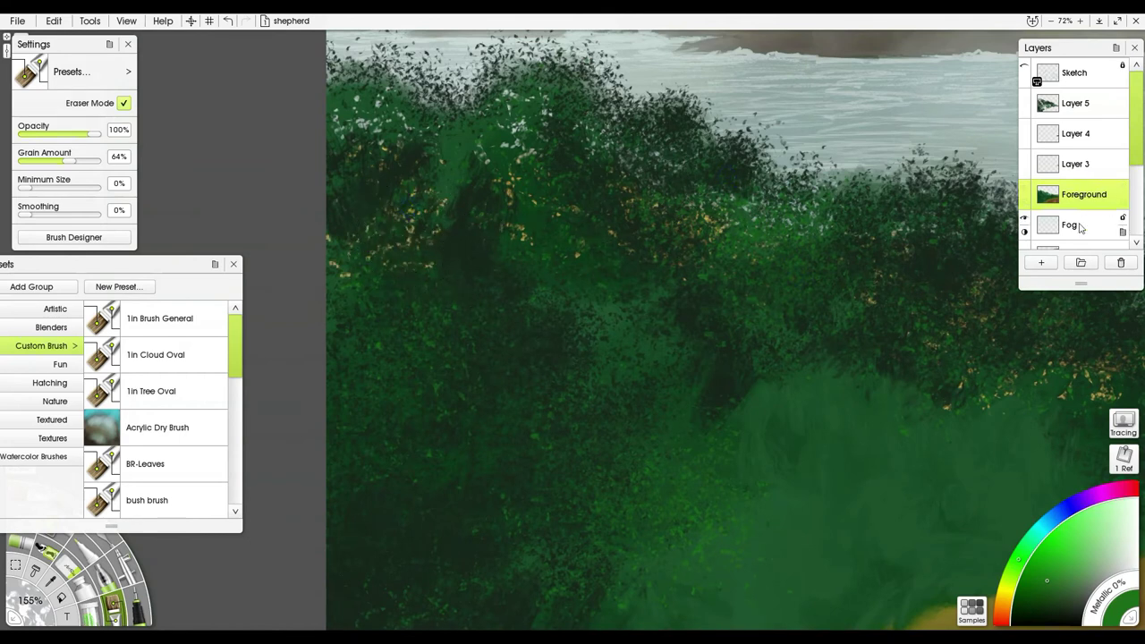
Step: Cover the orange specks in the bush gaps on the Ocean layer with sampled ocean grey, using Impressionistic Cloud Brush 1 at 155% size
{"action": "scroll", "coordinate": [1084, 235], "scroll_direction": "down", "scroll_amount": 1}
{"action": "scroll", "coordinate": [1087, 248], "scroll_direction": "down", "scroll_amount": 1}
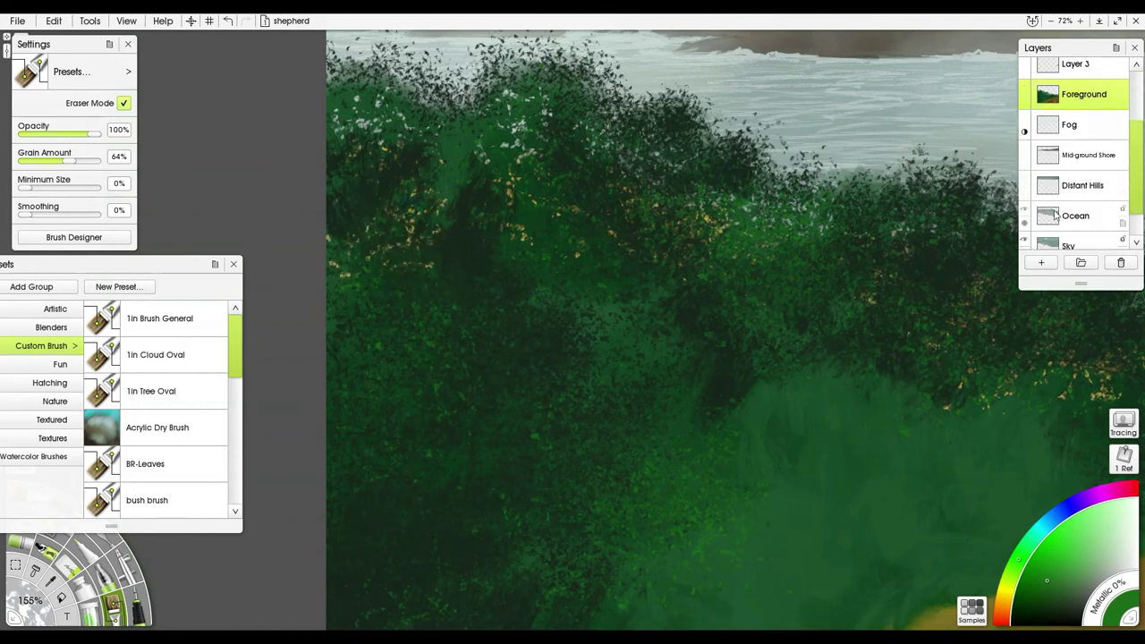
{"action": "left_click", "coordinate": [1078, 215]}
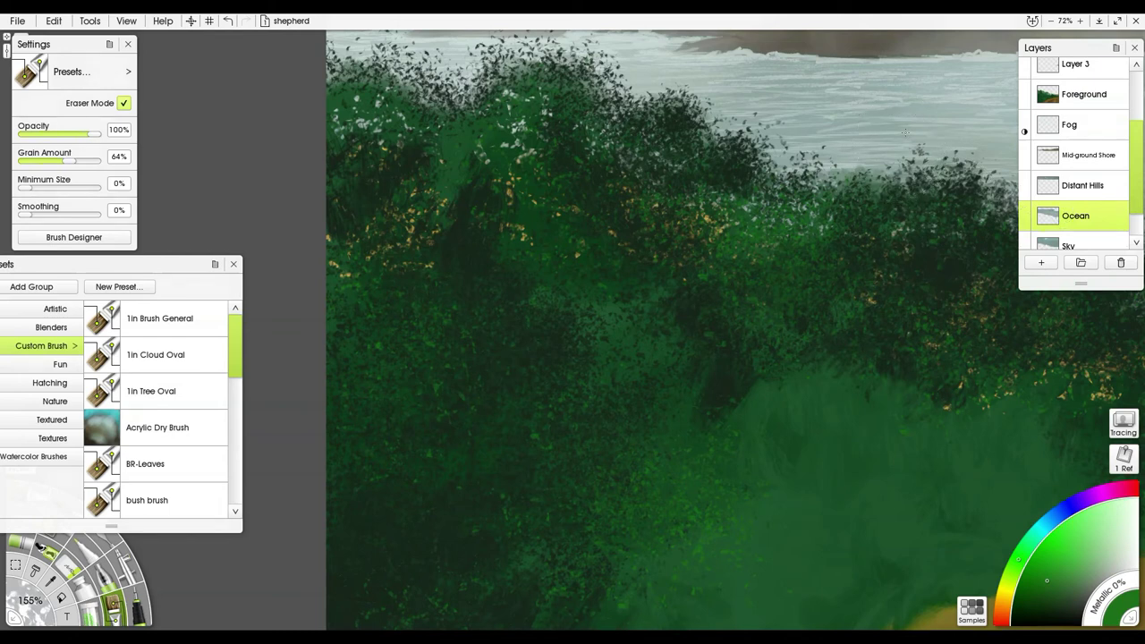
{"action": "left_click", "coordinate": [932, 109], "text": "alt"}
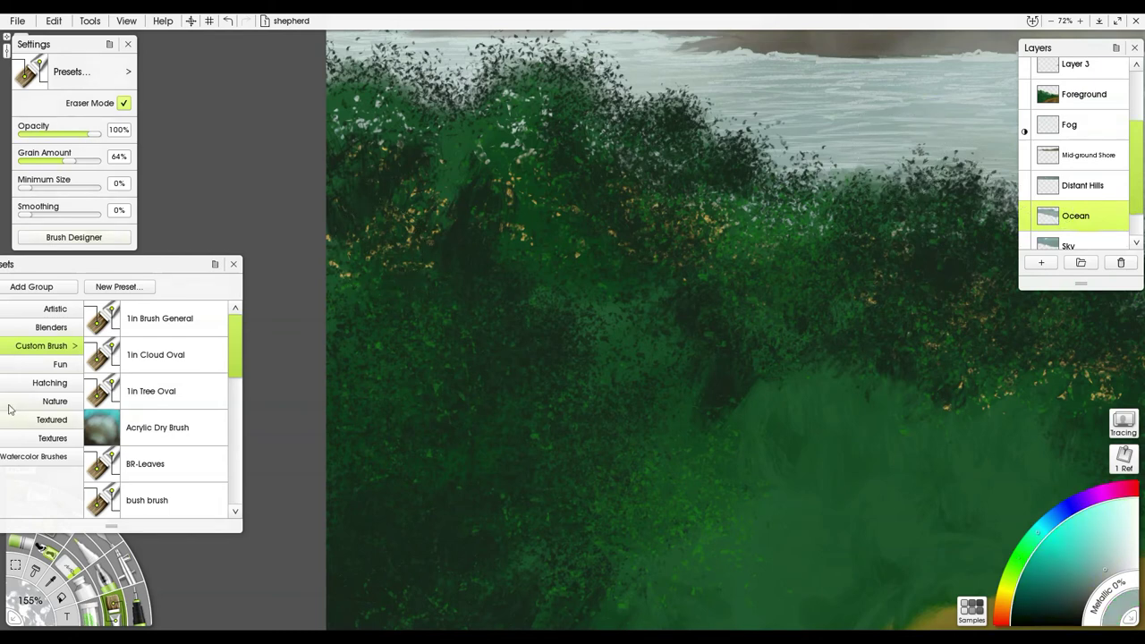
{"action": "left_click", "coordinate": [165, 436]}
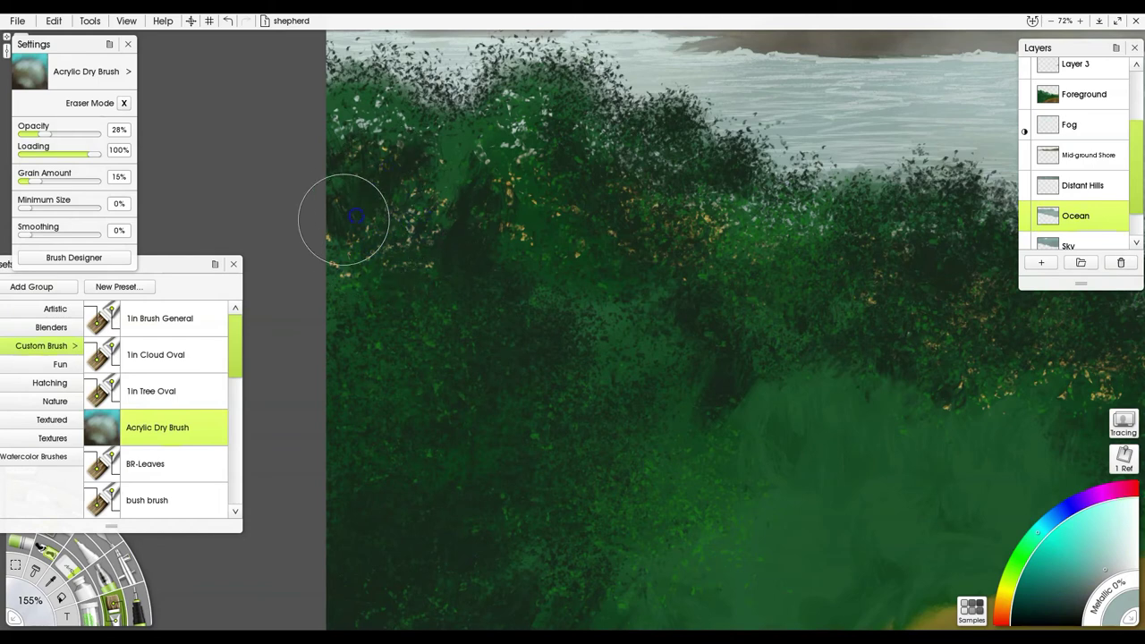
{"action": "left_click", "coordinate": [33, 456]}
{"action": "left_click", "coordinate": [162, 431]}
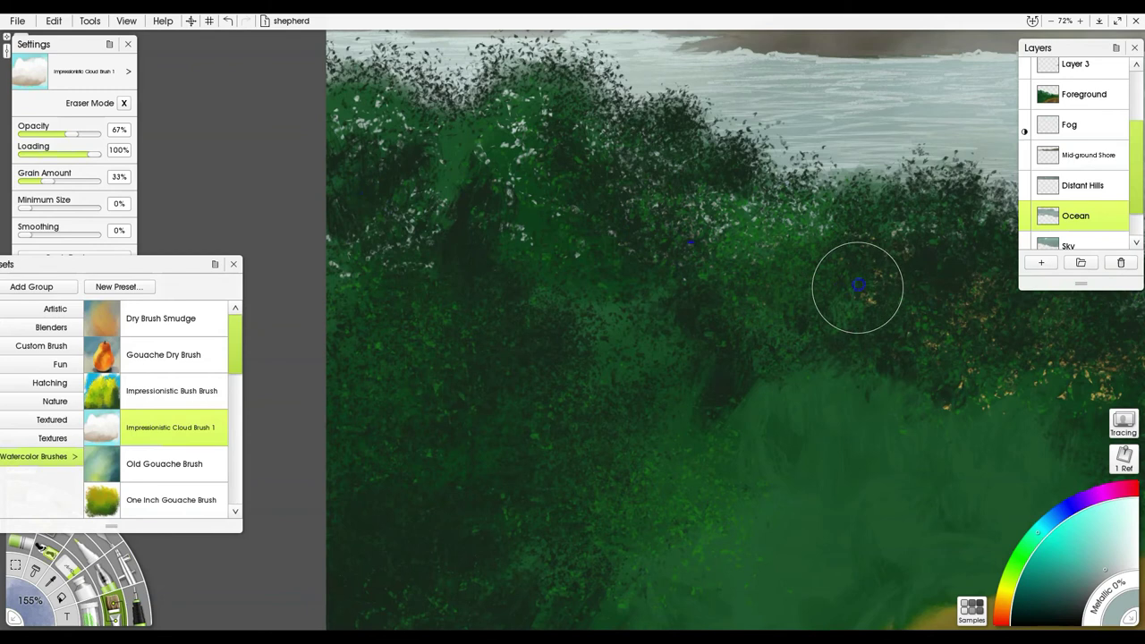
{"action": "left_click_drag", "start_coordinate": [976, 325], "coordinate": [784, 307]}
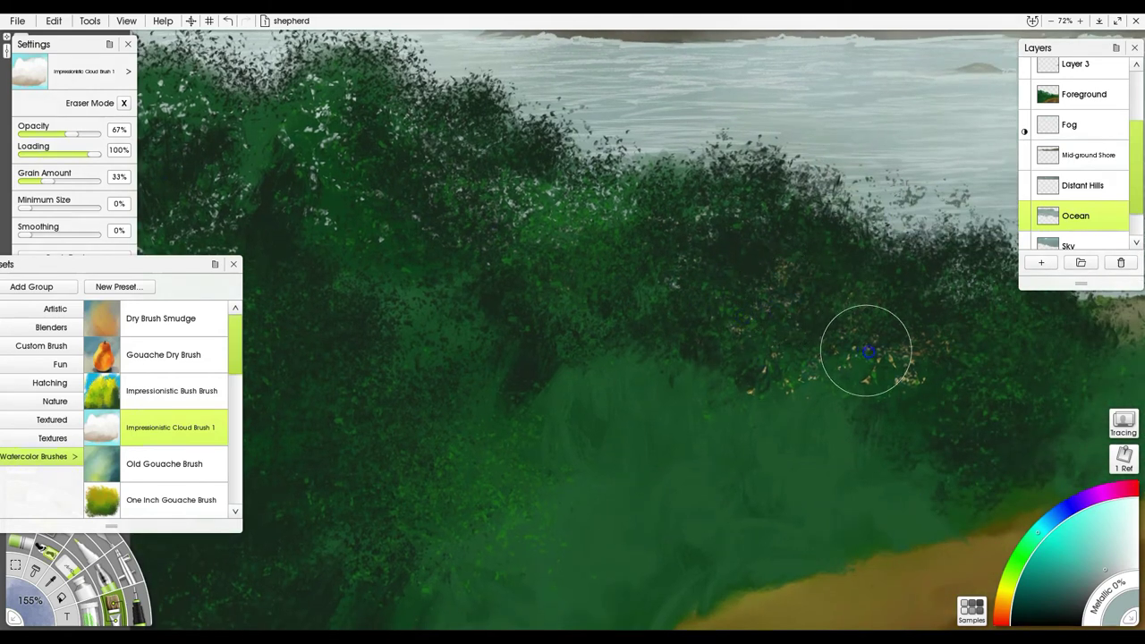
{"action": "left_click_drag", "start_coordinate": [1009, 326], "coordinate": [831, 302]}
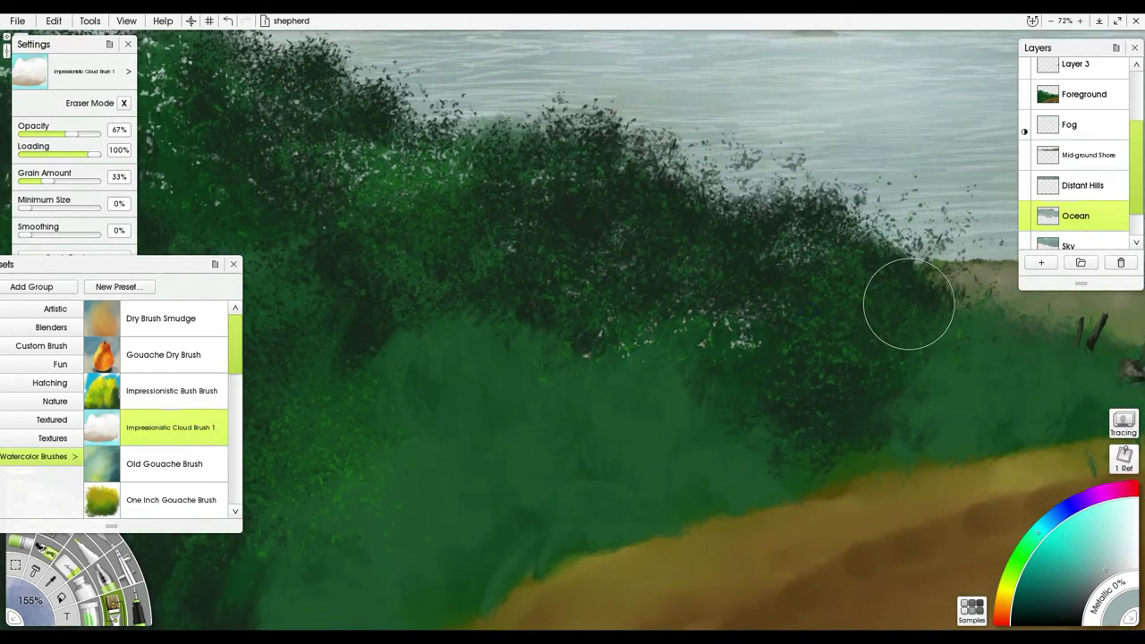
Step: Erase and repaint the lower bush gaps on the Ocean layer with Impressionistic Cloud Brush 1 in an olive grey sampled from the shore
{"action": "left_click", "coordinate": [990, 280], "text": "alt"}
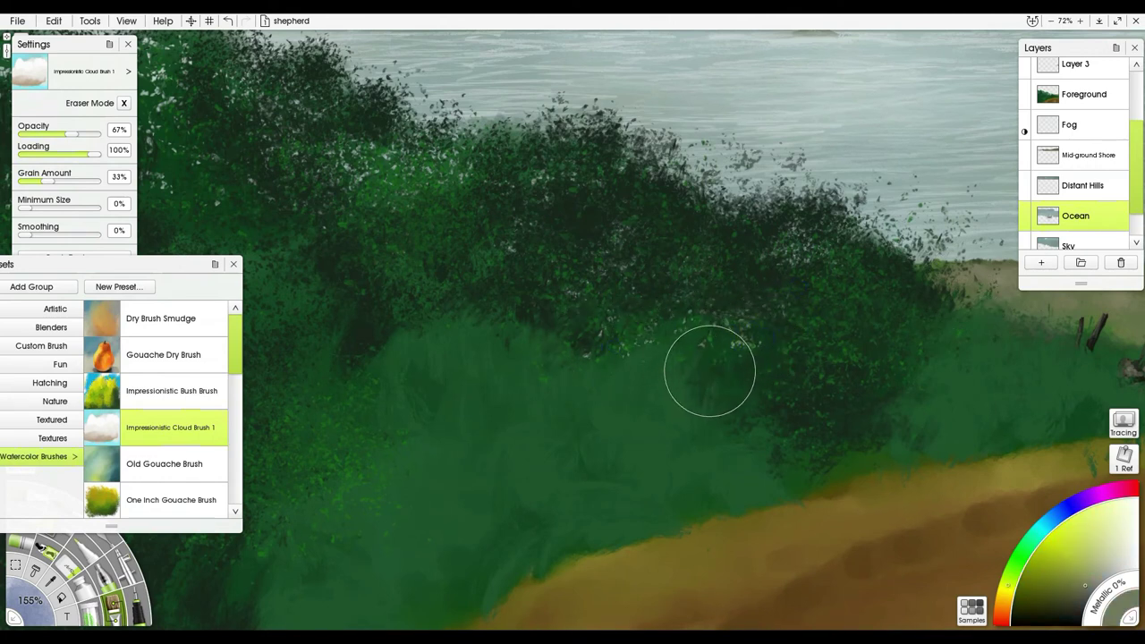
{"action": "key", "text": "e"}
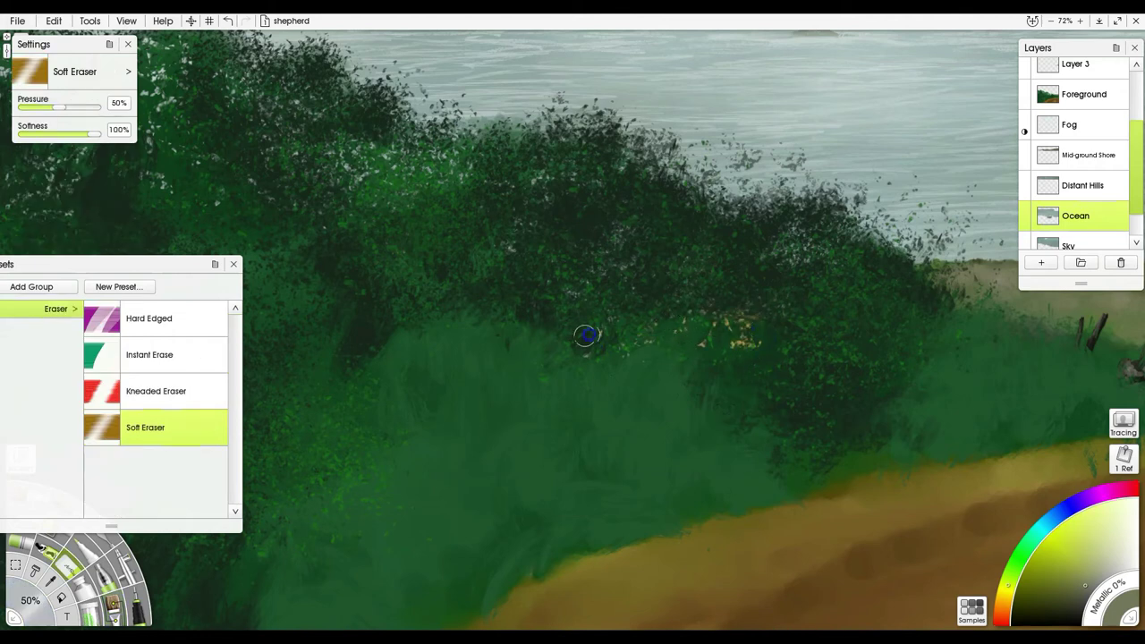
{"action": "key", "text": "e"}
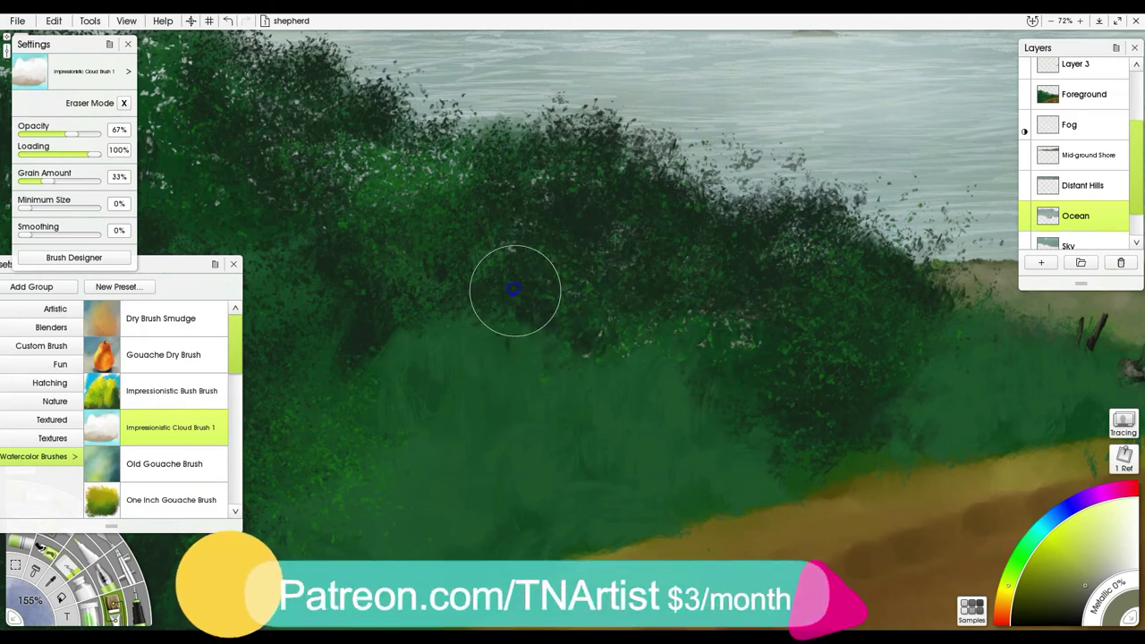
{"action": "left_click_drag", "start_coordinate": [515, 345], "coordinate": [875, 326]}
{"action": "scroll", "coordinate": [691, 317], "scroll_direction": "down", "scroll_amount": 2}
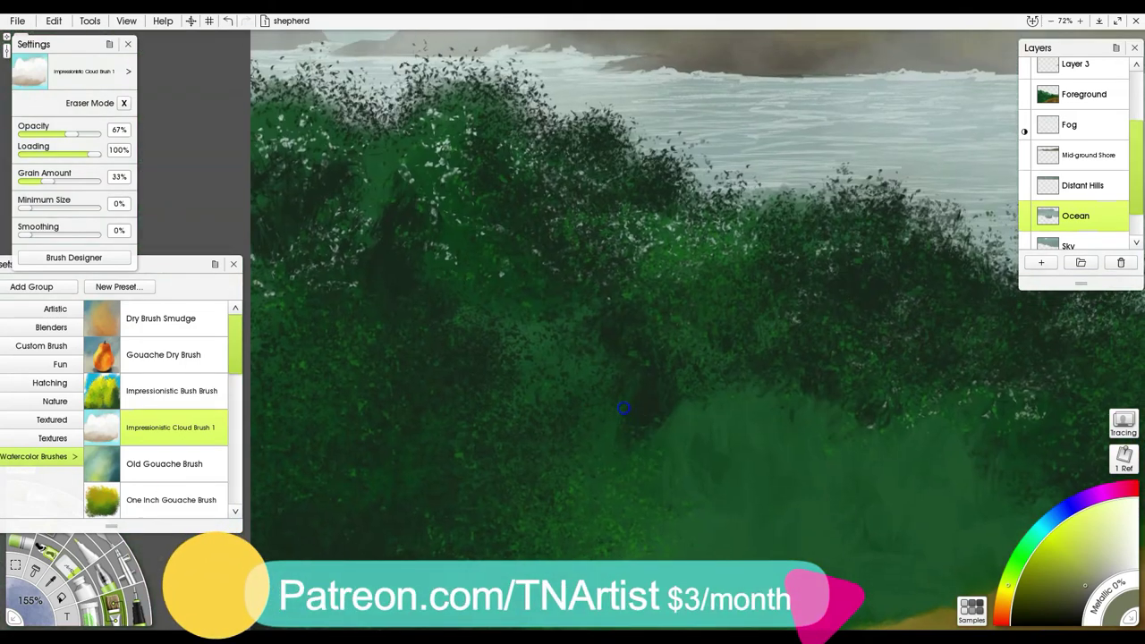
{"action": "scroll", "coordinate": [646, 334], "scroll_direction": "down", "scroll_amount": 3}
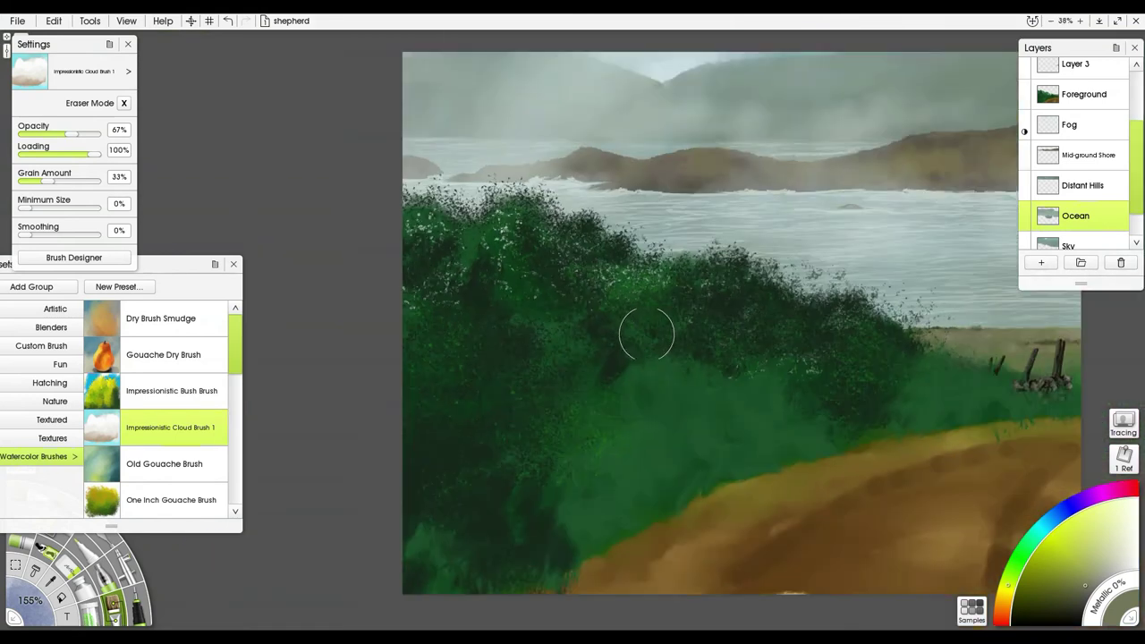
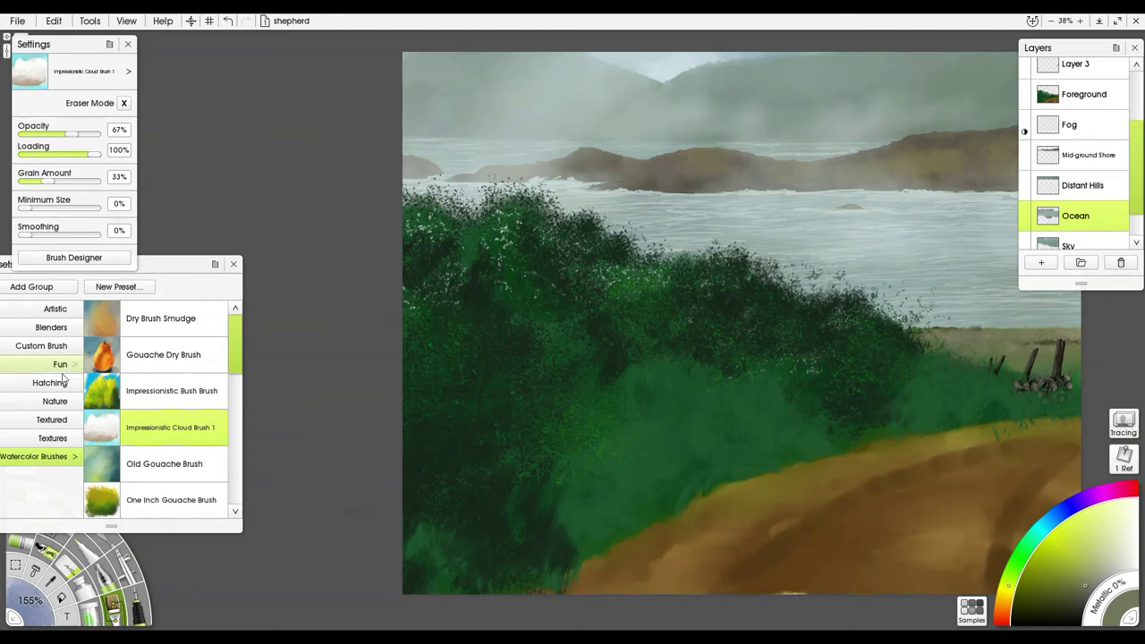
Step: Look through the brush presets, choose the custom Acrylic Dry Brush at 24% size, and pick a dark mustard yellow
{"action": "left_click", "coordinate": [42, 439]}
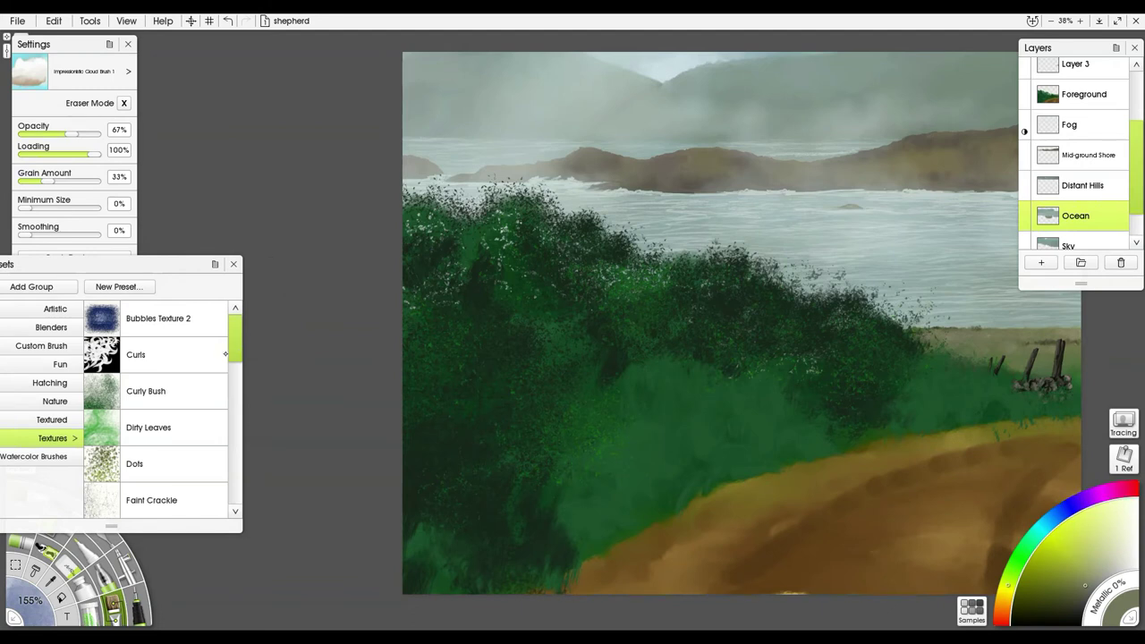
{"action": "left_click_drag", "start_coordinate": [234, 352], "coordinate": [233, 444]}
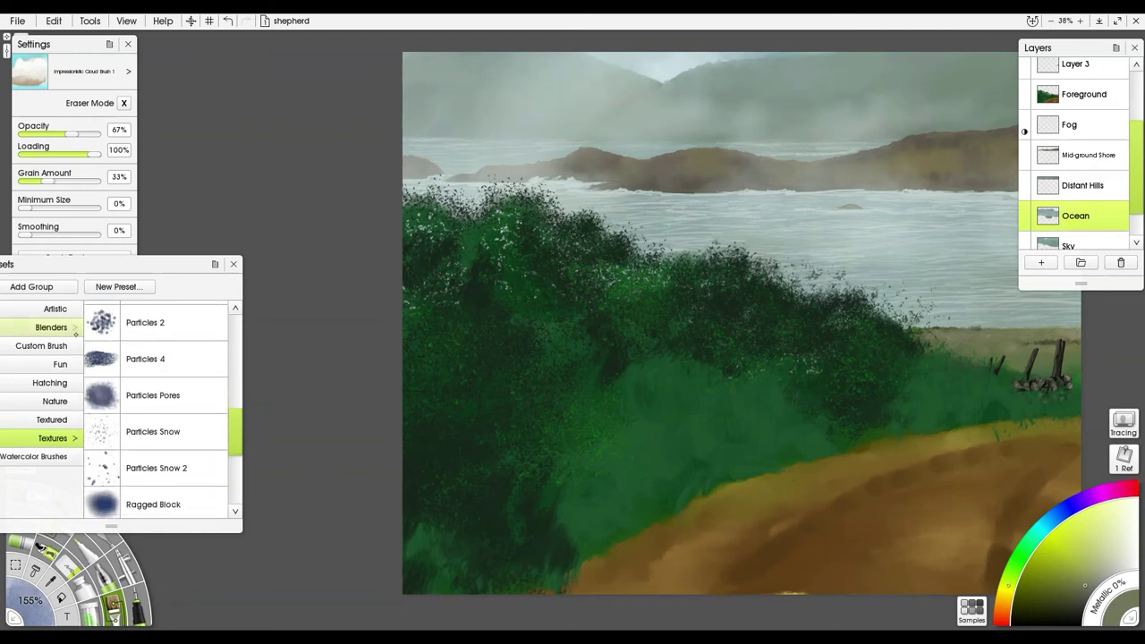
{"action": "mouse_move", "coordinate": [233, 424]}
{"action": "left_mouse_down"}
{"action": "mouse_move", "coordinate": [234, 350]}
{"action": "mouse_move", "coordinate": [235, 375]}
{"action": "left_mouse_up"}
{"action": "left_click", "coordinate": [55, 310]}
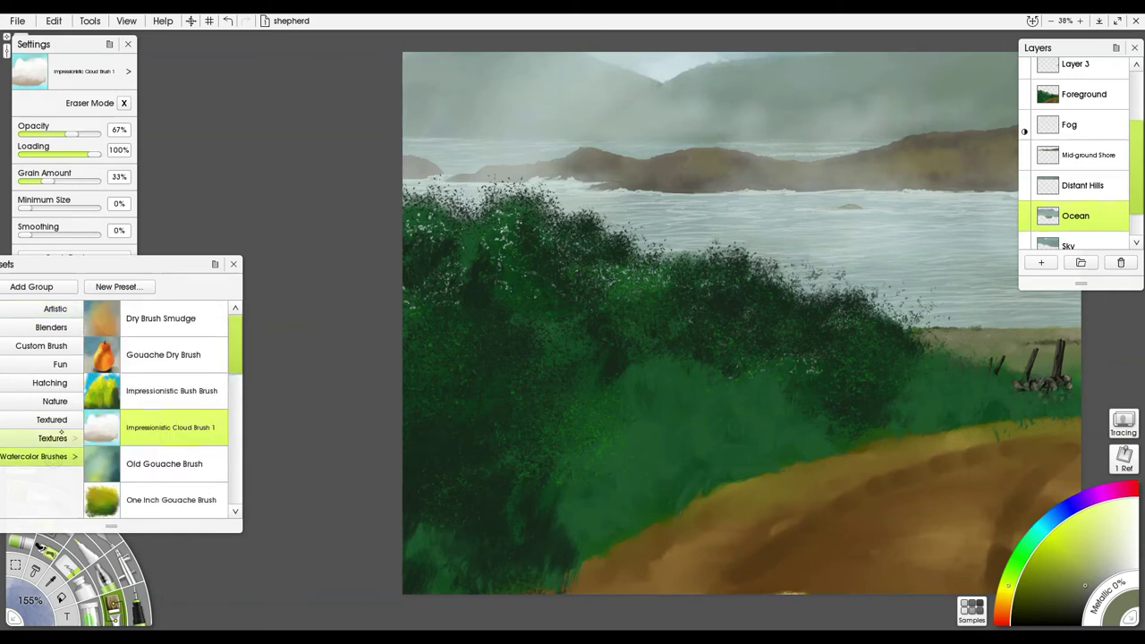
{"action": "left_click", "coordinate": [58, 345]}
{"action": "left_click", "coordinate": [201, 426]}
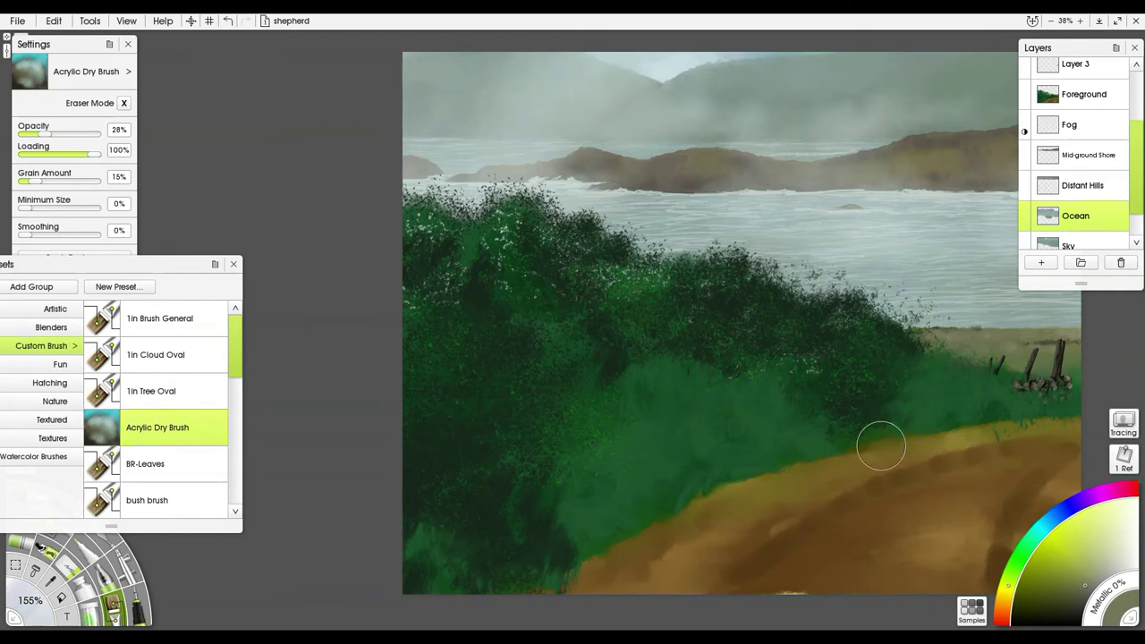
{"action": "left_click_drag", "start_coordinate": [835, 462], "coordinate": [679, 462]}
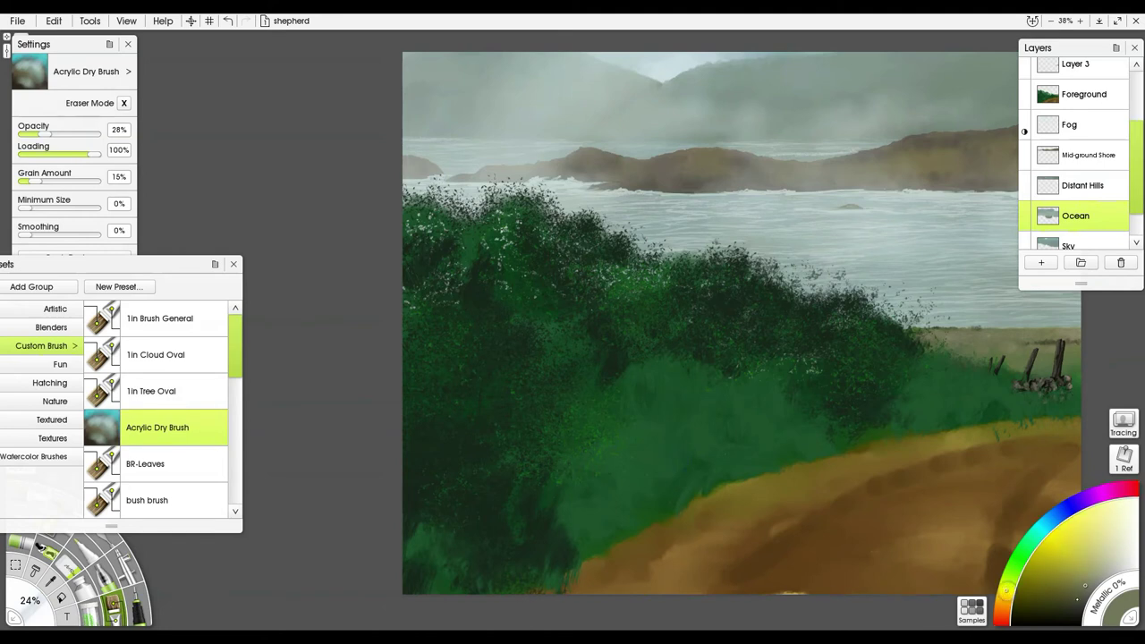
{"action": "left_click", "coordinate": [1052, 585]}
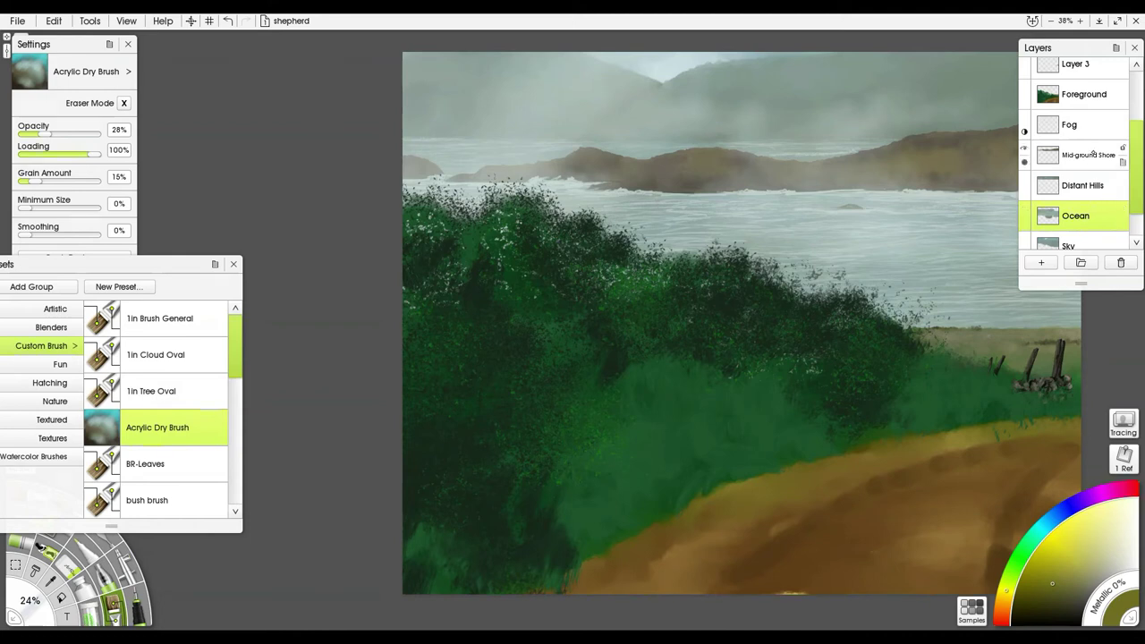
Step: Add a new layer directly above Layer 5
{"action": "left_click", "coordinate": [1124, 101]}
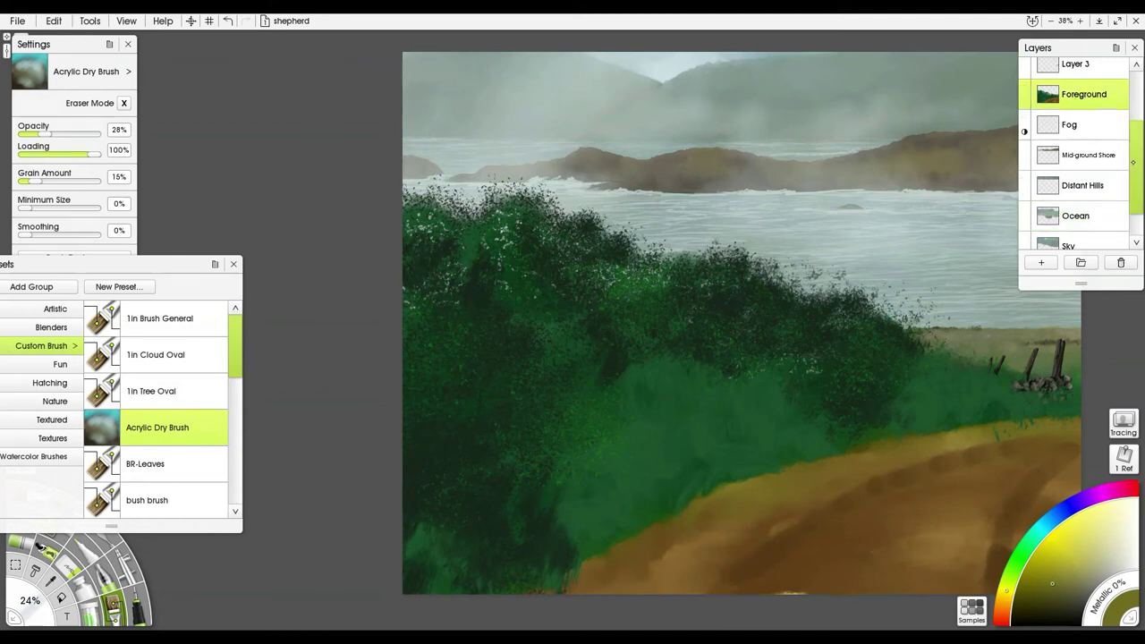
{"action": "left_click_drag", "start_coordinate": [1137, 160], "coordinate": [1136, 107]}
{"action": "left_click", "coordinate": [1135, 105]}
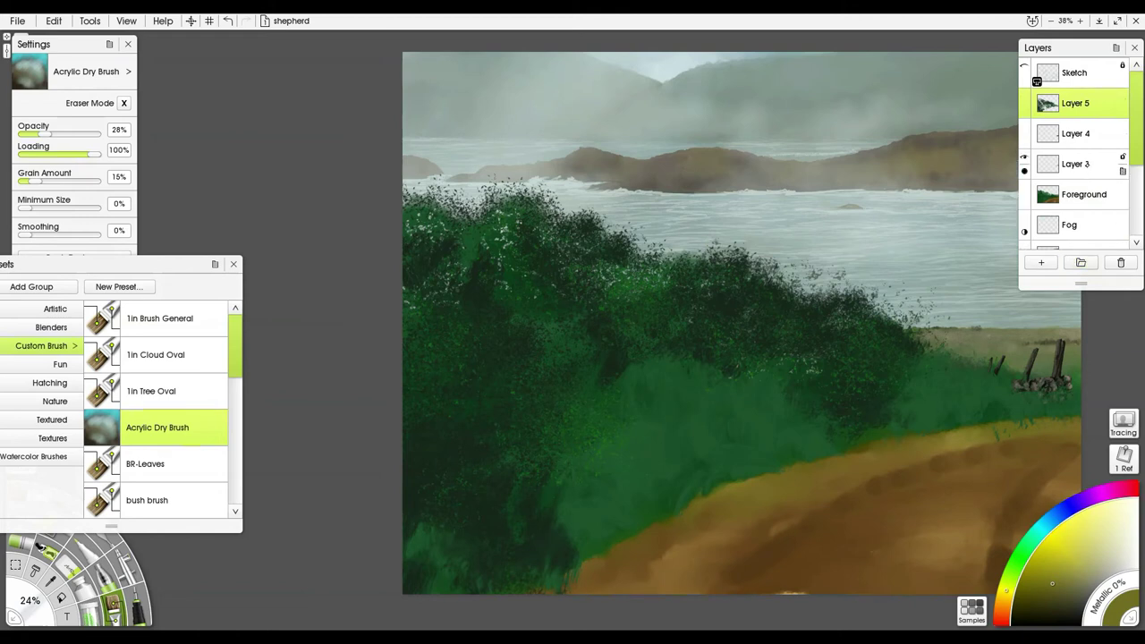
{"action": "left_click", "coordinate": [1041, 262]}
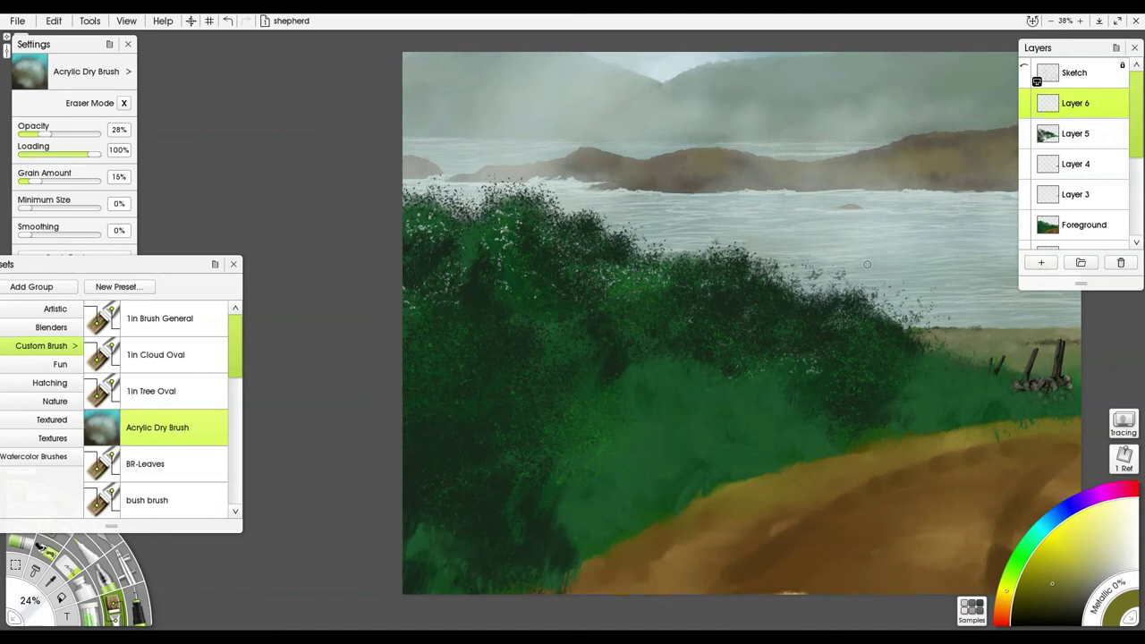
Step: Raise the brush opacity to 100% and dab mustard spots near the crest of the rightmost bush on Layer 6
{"action": "scroll", "coordinate": [867, 264], "scroll_direction": "up", "scroll_amount": 5}
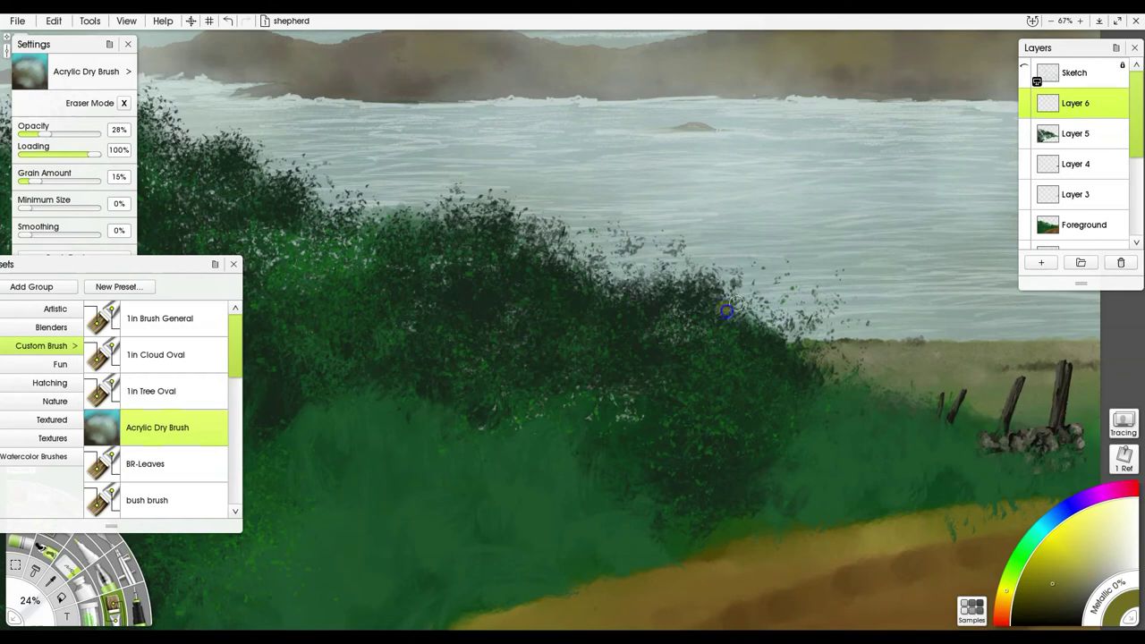
{"action": "left_click_drag", "start_coordinate": [45, 132], "coordinate": [102, 134]}
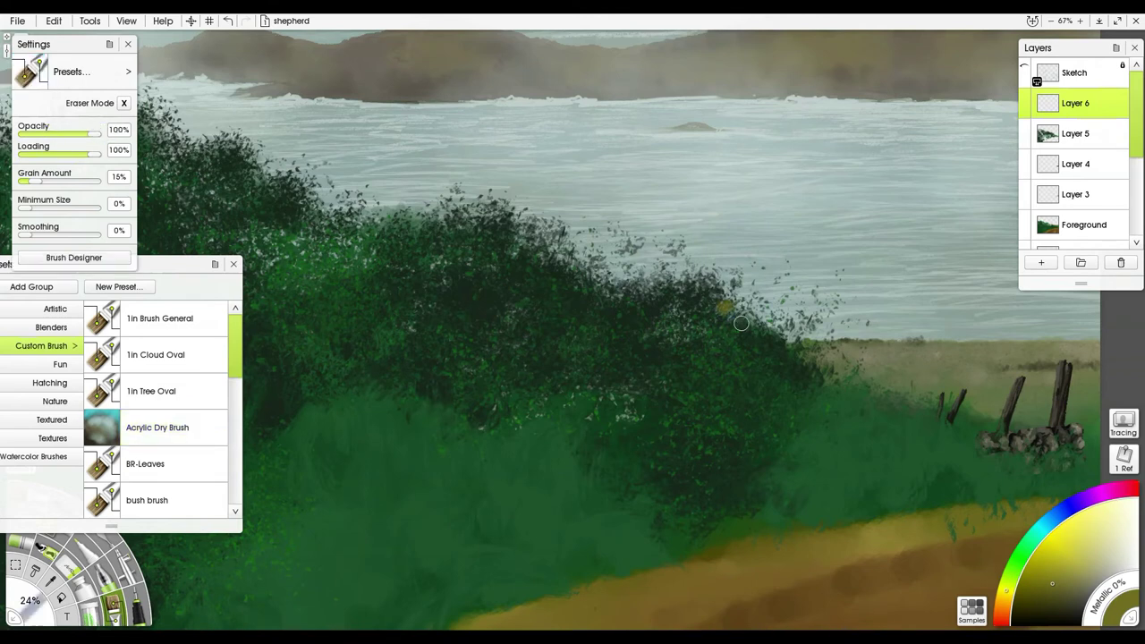
{"action": "mouse_move", "coordinate": [729, 311]}
{"action": "left_mouse_down"}
{"action": "mouse_move", "coordinate": [725, 319]}
{"action": "mouse_move", "coordinate": [728, 297]}
{"action": "mouse_move", "coordinate": [733, 333]}
{"action": "left_mouse_up"}
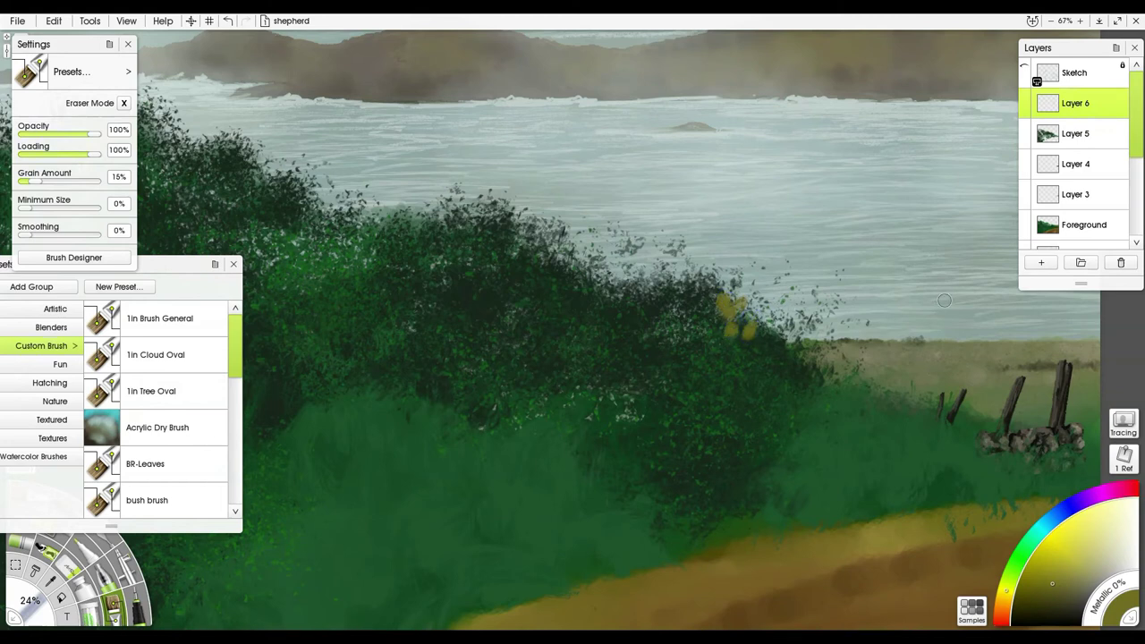
Step: Paint mustard leaf clusters down the right slope of the rightmost bush on Layer 6 with the BR-Leaves brush
{"action": "left_click", "coordinate": [154, 463]}
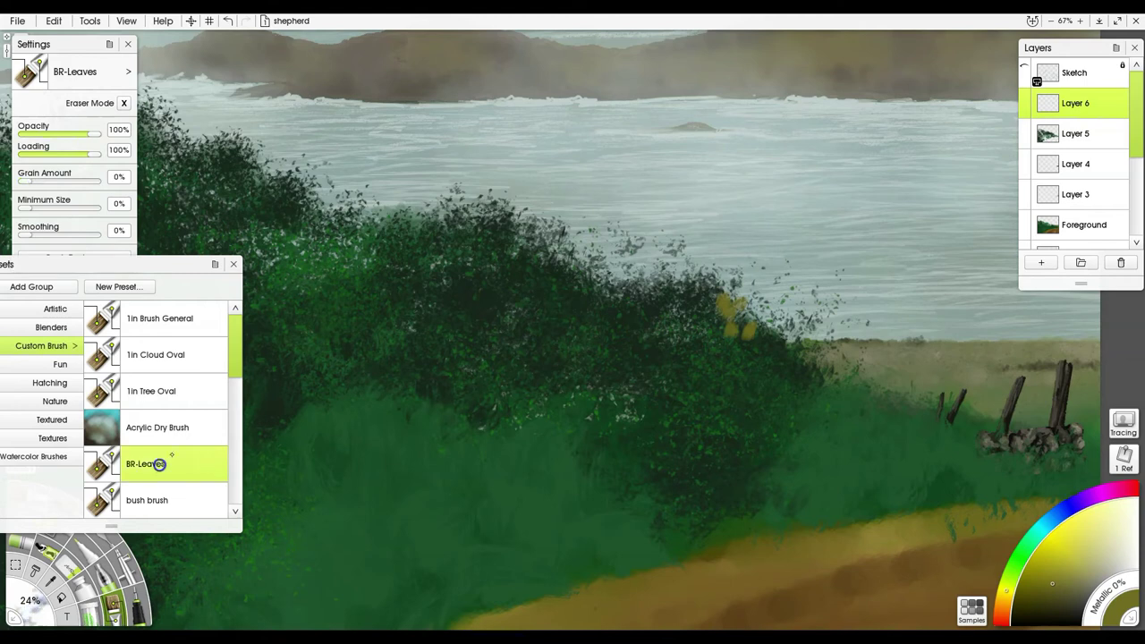
{"action": "mouse_move", "coordinate": [758, 324]}
{"action": "left_mouse_down"}
{"action": "mouse_move", "coordinate": [731, 320]}
{"action": "mouse_move", "coordinate": [717, 299]}
{"action": "left_mouse_up"}
{"action": "mouse_move", "coordinate": [764, 346]}
{"action": "left_mouse_down"}
{"action": "mouse_move", "coordinate": [787, 363]}
{"action": "mouse_move", "coordinate": [802, 347]}
{"action": "mouse_move", "coordinate": [797, 308]}
{"action": "mouse_move", "coordinate": [753, 287]}
{"action": "mouse_move", "coordinate": [762, 277]}
{"action": "mouse_move", "coordinate": [765, 372]}
{"action": "mouse_move", "coordinate": [777, 385]}
{"action": "mouse_move", "coordinate": [786, 359]}
{"action": "mouse_move", "coordinate": [732, 357]}
{"action": "left_mouse_up"}
{"action": "mouse_move", "coordinate": [806, 397]}
{"action": "left_mouse_down"}
{"action": "mouse_move", "coordinate": [833, 381]}
{"action": "mouse_move", "coordinate": [829, 364]}
{"action": "left_mouse_up"}
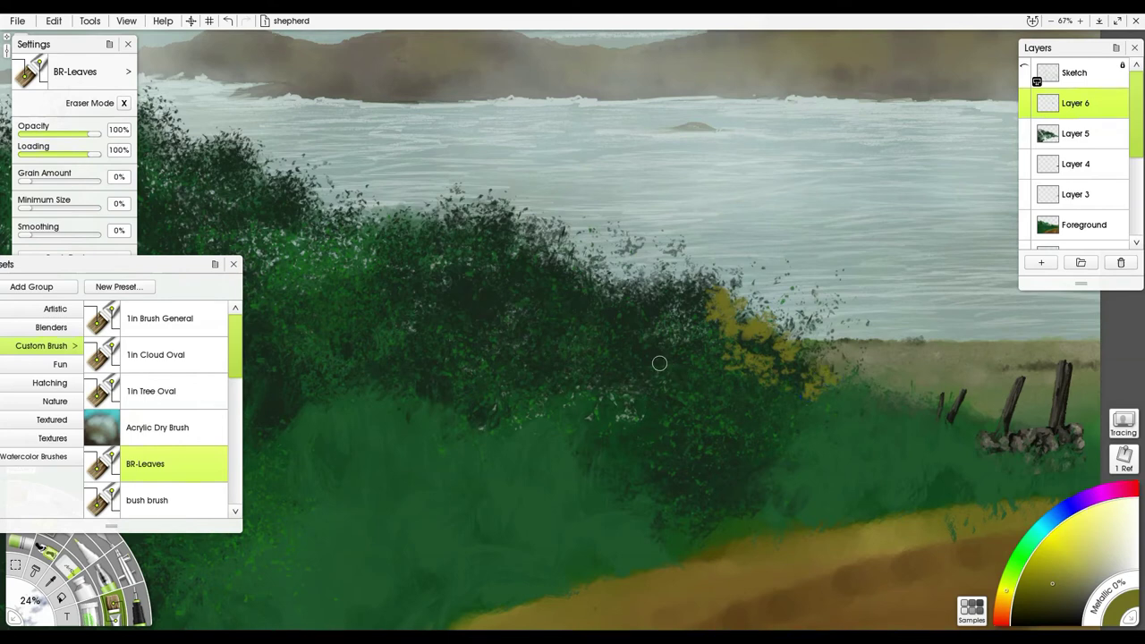
{"action": "left_click_drag", "start_coordinate": [507, 483], "coordinate": [571, 447]}
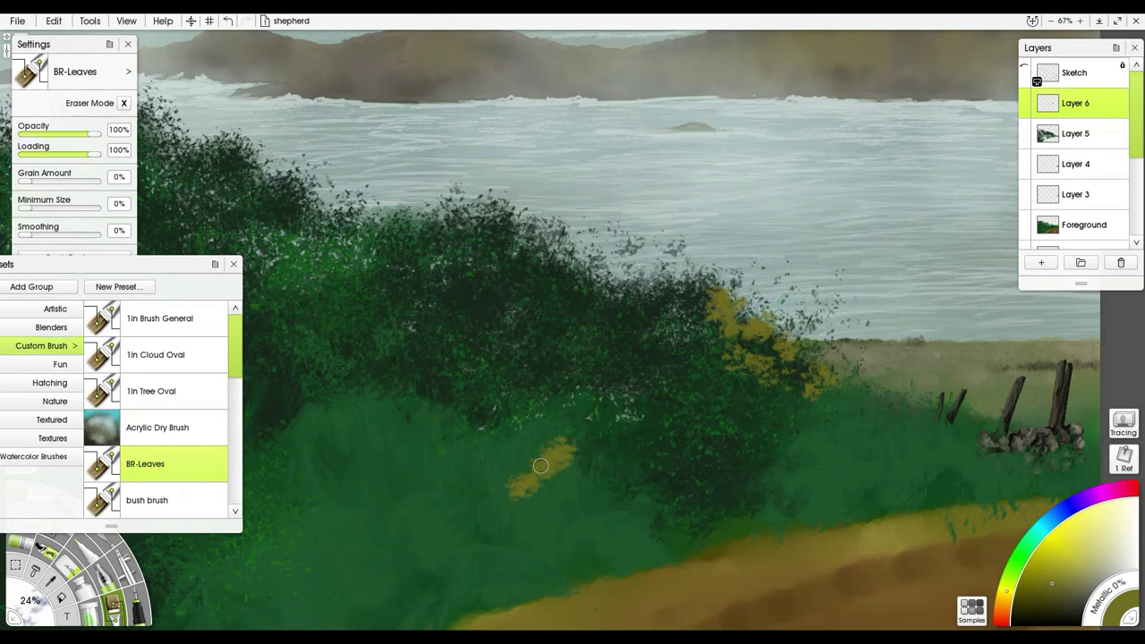
{"action": "key", "text": "ctrl+z"}
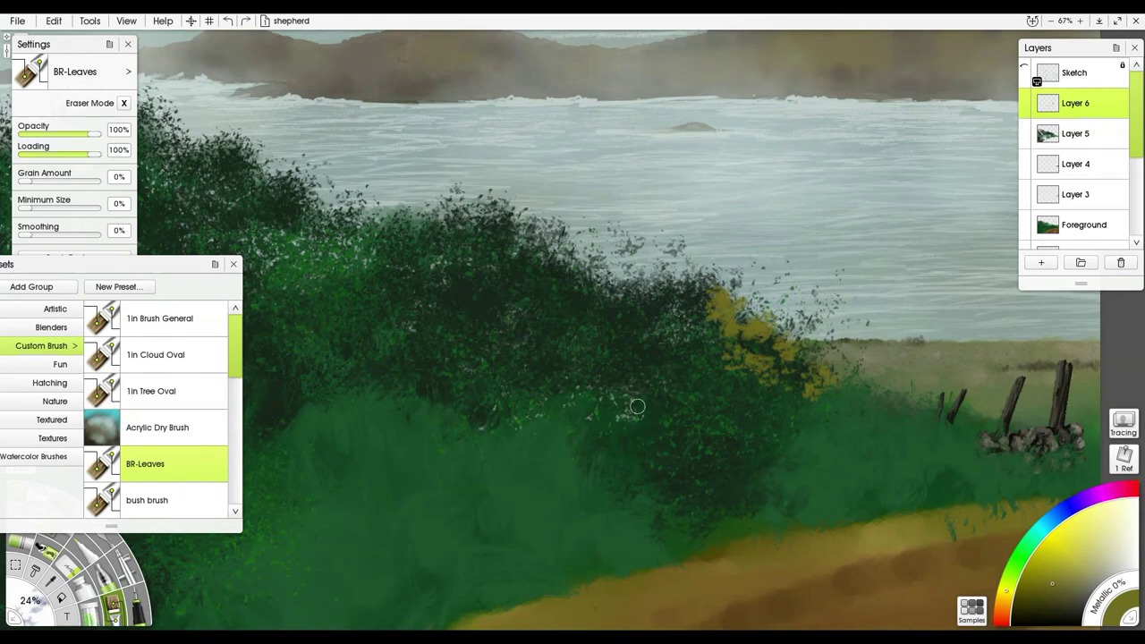
{"action": "mouse_move", "coordinate": [598, 404]}
{"action": "left_mouse_down"}
{"action": "mouse_move", "coordinate": [551, 476]}
{"action": "mouse_move", "coordinate": [628, 374]}
{"action": "left_mouse_up"}
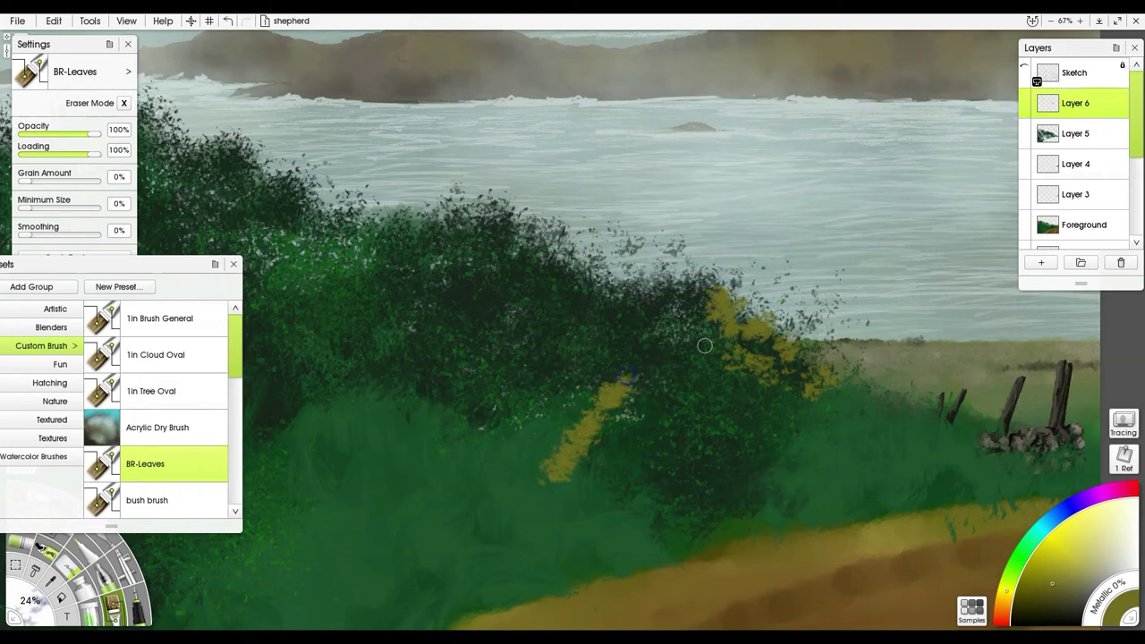
{"action": "key", "text": "ctrl+z"}
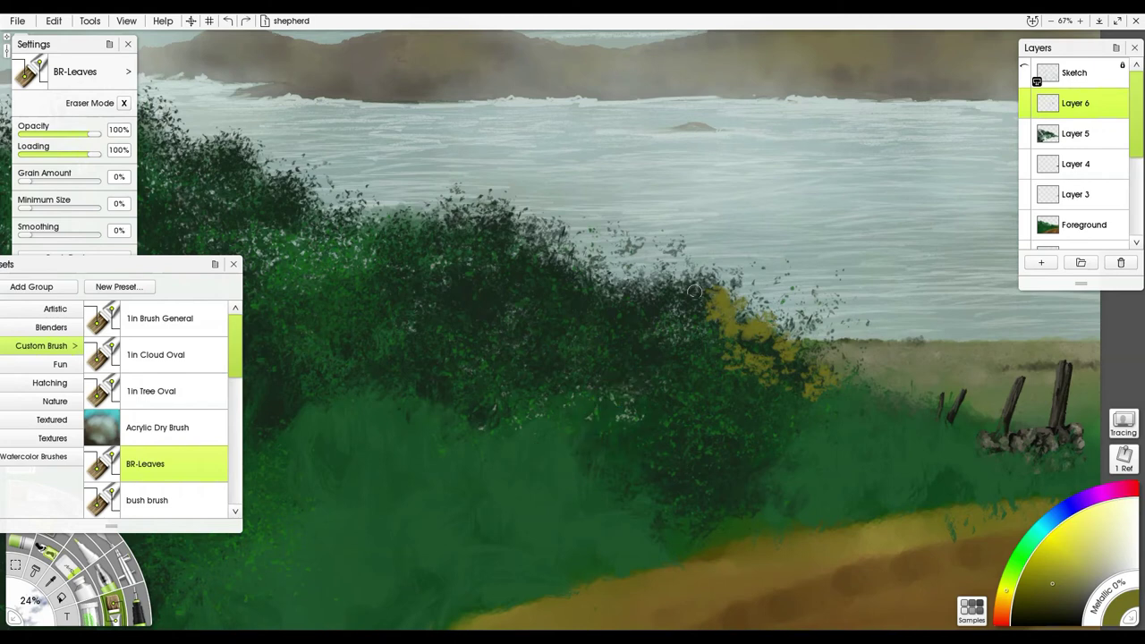
Step: Extend the mustard leaf clusters over the rightmost bush's crest and along its lower right edge on Layer 6
{"action": "mouse_move", "coordinate": [696, 276]}
{"action": "left_mouse_down"}
{"action": "mouse_move", "coordinate": [686, 317]}
{"action": "mouse_move", "coordinate": [708, 368]}
{"action": "left_mouse_up"}
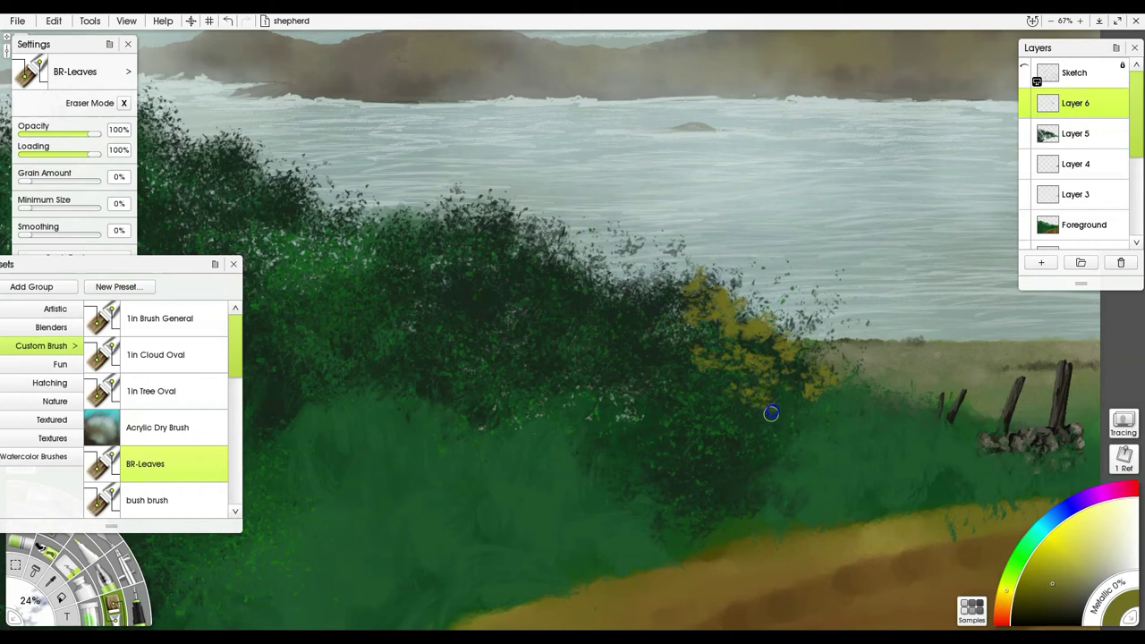
{"action": "left_click_drag", "start_coordinate": [784, 403], "coordinate": [809, 399]}
{"action": "left_click_drag", "start_coordinate": [833, 398], "coordinate": [861, 379]}
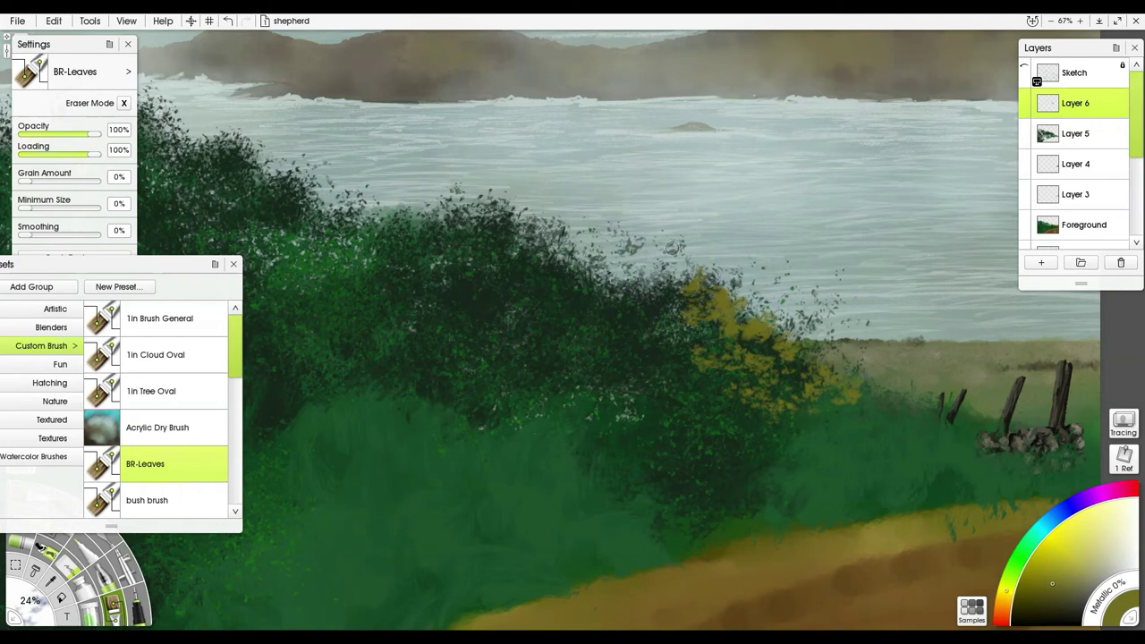
Step: Spread mustard leaf clusters leftward along the bush crest and across the middle bushes on Layer 6 with BR-Leaves
{"action": "mouse_move", "coordinate": [630, 319]}
{"action": "left_mouse_down"}
{"action": "mouse_move", "coordinate": [643, 281]}
{"action": "mouse_move", "coordinate": [659, 277]}
{"action": "mouse_move", "coordinate": [639, 287]}
{"action": "mouse_move", "coordinate": [640, 243]}
{"action": "mouse_move", "coordinate": [627, 274]}
{"action": "mouse_move", "coordinate": [634, 244]}
{"action": "mouse_move", "coordinate": [650, 328]}
{"action": "mouse_move", "coordinate": [656, 287]}
{"action": "mouse_move", "coordinate": [644, 340]}
{"action": "mouse_move", "coordinate": [659, 342]}
{"action": "mouse_move", "coordinate": [623, 313]}
{"action": "left_mouse_up"}
{"action": "mouse_move", "coordinate": [671, 341]}
{"action": "left_mouse_down"}
{"action": "mouse_move", "coordinate": [670, 370]}
{"action": "mouse_move", "coordinate": [688, 398]}
{"action": "mouse_move", "coordinate": [658, 387]}
{"action": "mouse_move", "coordinate": [668, 393]}
{"action": "mouse_move", "coordinate": [661, 362]}
{"action": "mouse_move", "coordinate": [634, 381]}
{"action": "mouse_move", "coordinate": [635, 363]}
{"action": "mouse_move", "coordinate": [602, 361]}
{"action": "mouse_move", "coordinate": [588, 287]}
{"action": "mouse_move", "coordinate": [599, 290]}
{"action": "mouse_move", "coordinate": [580, 265]}
{"action": "mouse_move", "coordinate": [586, 248]}
{"action": "mouse_move", "coordinate": [591, 268]}
{"action": "mouse_move", "coordinate": [596, 259]}
{"action": "mouse_move", "coordinate": [593, 237]}
{"action": "mouse_move", "coordinate": [589, 270]}
{"action": "left_mouse_up"}
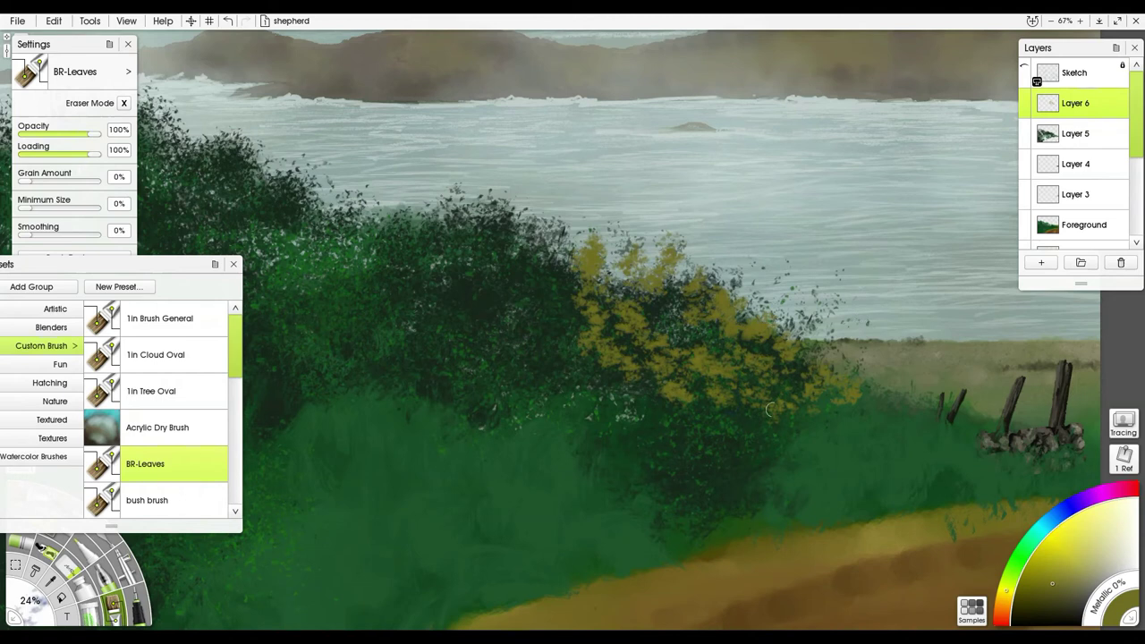
{"action": "left_click_drag", "start_coordinate": [727, 382], "coordinate": [853, 380]}
{"action": "mouse_move", "coordinate": [633, 220]}
{"action": "left_mouse_down"}
{"action": "mouse_move", "coordinate": [641, 209]}
{"action": "mouse_move", "coordinate": [667, 218]}
{"action": "mouse_move", "coordinate": [660, 253]}
{"action": "mouse_move", "coordinate": [673, 260]}
{"action": "mouse_move", "coordinate": [628, 258]}
{"action": "mouse_move", "coordinate": [623, 238]}
{"action": "mouse_move", "coordinate": [597, 239]}
{"action": "mouse_move", "coordinate": [579, 200]}
{"action": "mouse_move", "coordinate": [560, 212]}
{"action": "left_mouse_up"}
{"action": "mouse_move", "coordinate": [656, 290]}
{"action": "left_mouse_down"}
{"action": "mouse_move", "coordinate": [674, 332]}
{"action": "mouse_move", "coordinate": [686, 322]}
{"action": "mouse_move", "coordinate": [693, 330]}
{"action": "mouse_move", "coordinate": [642, 305]}
{"action": "mouse_move", "coordinate": [616, 257]}
{"action": "mouse_move", "coordinate": [600, 274]}
{"action": "mouse_move", "coordinate": [582, 245]}
{"action": "left_mouse_up"}
{"action": "mouse_move", "coordinate": [678, 373]}
{"action": "left_mouse_down"}
{"action": "mouse_move", "coordinate": [666, 338]}
{"action": "mouse_move", "coordinate": [696, 374]}
{"action": "mouse_move", "coordinate": [697, 364]}
{"action": "left_mouse_up"}
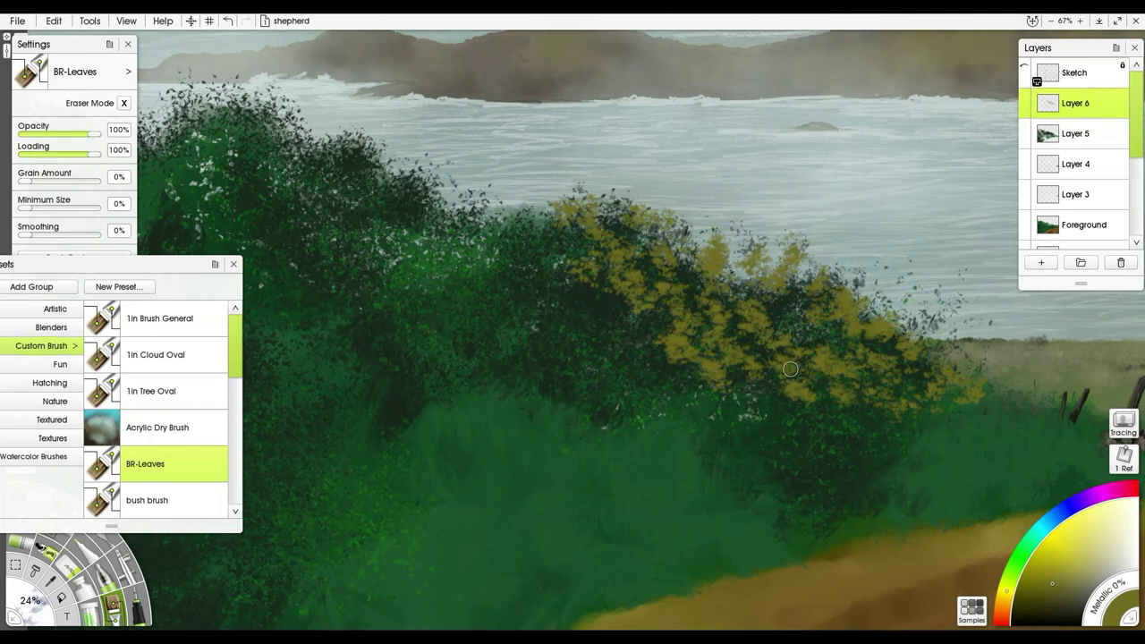
Step: Fill in mustard leaf clusters across the middle and lower left side of the rightmost bush on Layer 6
{"action": "left_click_drag", "start_coordinate": [766, 319], "coordinate": [800, 332]}
{"action": "mouse_move", "coordinate": [721, 331]}
{"action": "left_mouse_down"}
{"action": "mouse_move", "coordinate": [700, 376]}
{"action": "mouse_move", "coordinate": [689, 331]}
{"action": "mouse_move", "coordinate": [710, 364]}
{"action": "mouse_move", "coordinate": [692, 383]}
{"action": "mouse_move", "coordinate": [647, 348]}
{"action": "mouse_move", "coordinate": [676, 355]}
{"action": "mouse_move", "coordinate": [646, 358]}
{"action": "mouse_move", "coordinate": [672, 344]}
{"action": "mouse_move", "coordinate": [681, 388]}
{"action": "mouse_move", "coordinate": [679, 287]}
{"action": "mouse_move", "coordinate": [656, 277]}
{"action": "mouse_move", "coordinate": [650, 306]}
{"action": "mouse_move", "coordinate": [677, 325]}
{"action": "left_mouse_up"}
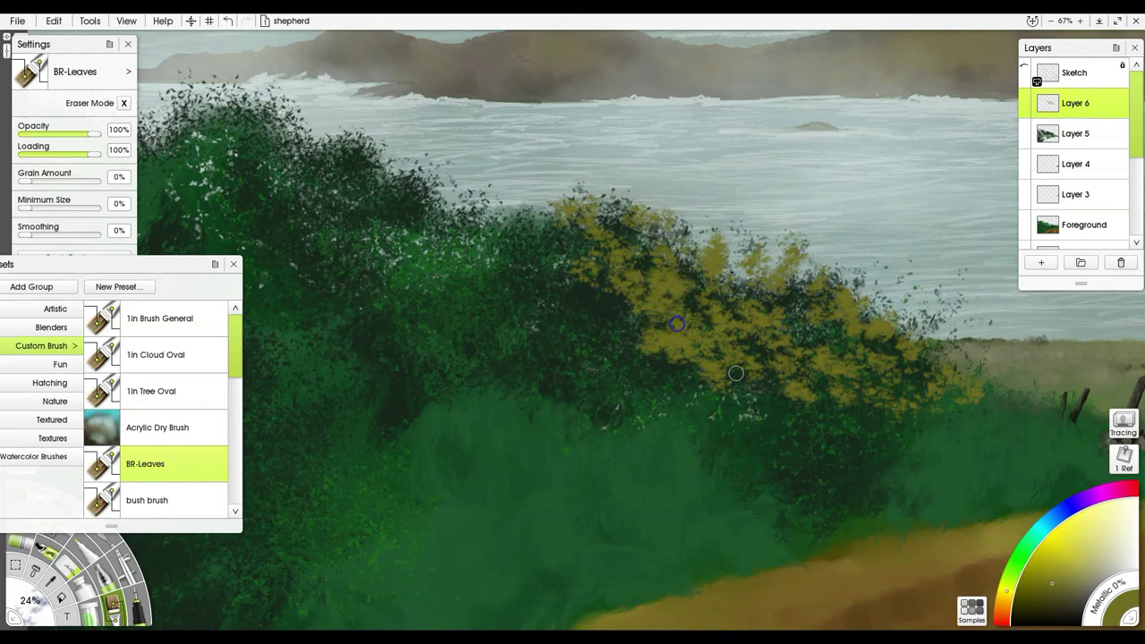
{"action": "mouse_move", "coordinate": [733, 379]}
{"action": "left_mouse_down"}
{"action": "mouse_move", "coordinate": [778, 404]}
{"action": "mouse_move", "coordinate": [768, 414]}
{"action": "mouse_move", "coordinate": [794, 415]}
{"action": "mouse_move", "coordinate": [758, 414]}
{"action": "mouse_move", "coordinate": [755, 383]}
{"action": "mouse_move", "coordinate": [806, 409]}
{"action": "left_mouse_up"}
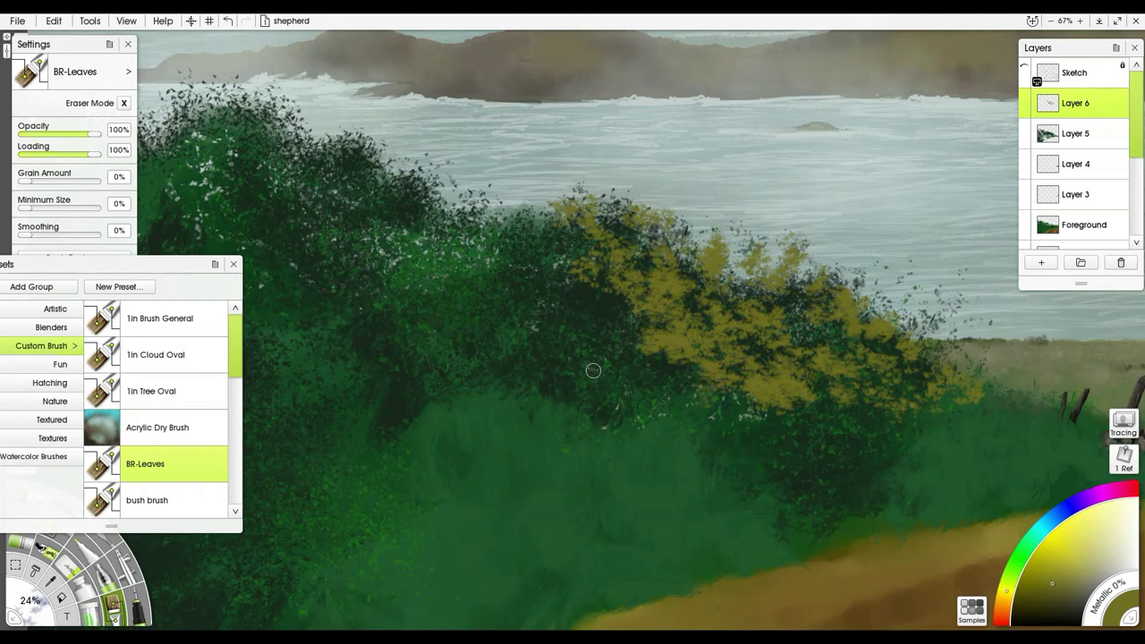
{"action": "mouse_move", "coordinate": [589, 336]}
{"action": "left_mouse_down"}
{"action": "mouse_move", "coordinate": [522, 277]}
{"action": "mouse_move", "coordinate": [528, 249]}
{"action": "mouse_move", "coordinate": [479, 268]}
{"action": "mouse_move", "coordinate": [501, 234]}
{"action": "mouse_move", "coordinate": [534, 283]}
{"action": "mouse_move", "coordinate": [537, 238]}
{"action": "mouse_move", "coordinate": [502, 215]}
{"action": "mouse_move", "coordinate": [531, 244]}
{"action": "left_mouse_up"}
{"action": "mouse_move", "coordinate": [567, 358]}
{"action": "left_mouse_down"}
{"action": "mouse_move", "coordinate": [745, 375]}
{"action": "mouse_move", "coordinate": [662, 402]}
{"action": "mouse_move", "coordinate": [671, 382]}
{"action": "mouse_move", "coordinate": [682, 391]}
{"action": "mouse_move", "coordinate": [684, 362]}
{"action": "mouse_move", "coordinate": [696, 382]}
{"action": "mouse_move", "coordinate": [739, 403]}
{"action": "mouse_move", "coordinate": [728, 376]}
{"action": "mouse_move", "coordinate": [788, 409]}
{"action": "mouse_move", "coordinate": [670, 399]}
{"action": "mouse_move", "coordinate": [703, 424]}
{"action": "mouse_move", "coordinate": [802, 396]}
{"action": "mouse_move", "coordinate": [775, 380]}
{"action": "mouse_move", "coordinate": [797, 421]}
{"action": "mouse_move", "coordinate": [765, 389]}
{"action": "mouse_move", "coordinate": [789, 374]}
{"action": "mouse_move", "coordinate": [832, 408]}
{"action": "mouse_move", "coordinate": [923, 349]}
{"action": "left_mouse_up"}
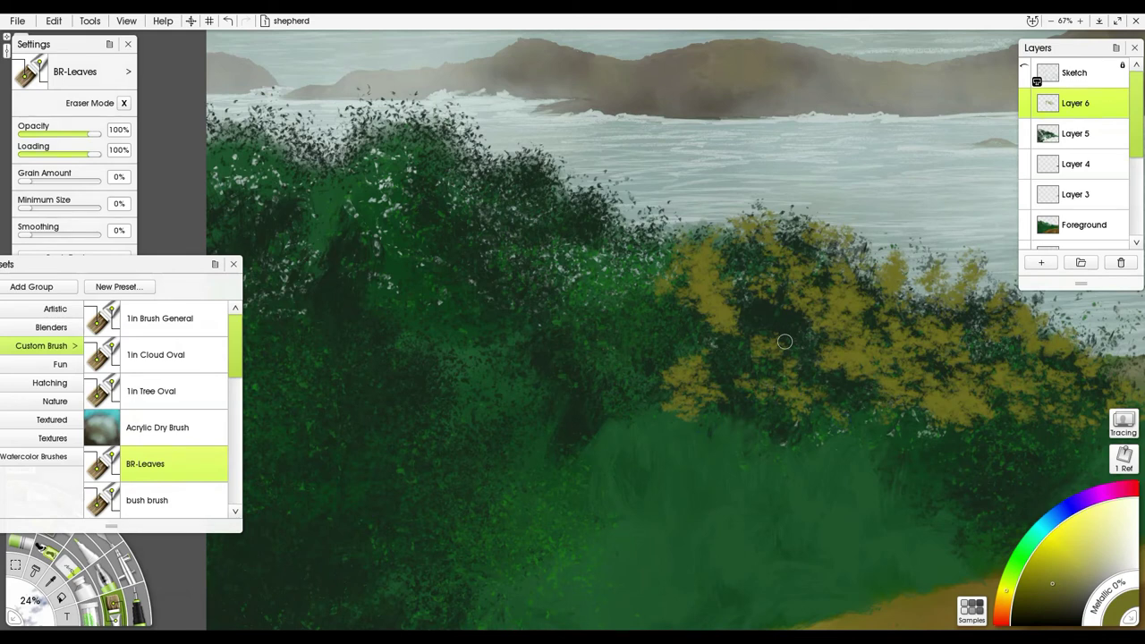
Step: Paint mustard leaf clusters up the crest and slope of the middle bush on Layer 6 with BR-Leaves
{"action": "left_click_drag", "start_coordinate": [585, 305], "coordinate": [641, 357]}
{"action": "mouse_move", "coordinate": [662, 280]}
{"action": "left_mouse_down"}
{"action": "mouse_move", "coordinate": [679, 238]}
{"action": "mouse_move", "coordinate": [673, 290]}
{"action": "mouse_move", "coordinate": [703, 297]}
{"action": "mouse_move", "coordinate": [723, 246]}
{"action": "mouse_move", "coordinate": [738, 281]}
{"action": "mouse_move", "coordinate": [707, 311]}
{"action": "mouse_move", "coordinate": [621, 270]}
{"action": "mouse_move", "coordinate": [654, 213]}
{"action": "left_mouse_up"}
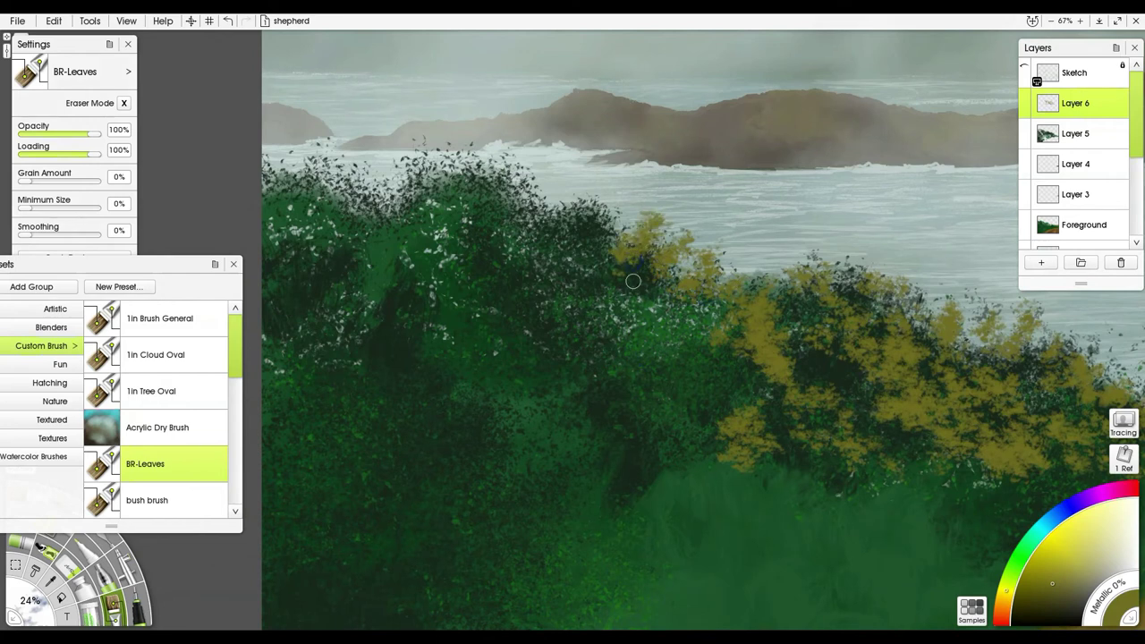
{"action": "mouse_move", "coordinate": [606, 347]}
{"action": "left_mouse_down"}
{"action": "mouse_move", "coordinate": [649, 351]}
{"action": "mouse_move", "coordinate": [657, 331]}
{"action": "mouse_move", "coordinate": [692, 371]}
{"action": "mouse_move", "coordinate": [677, 306]}
{"action": "mouse_move", "coordinate": [703, 342]}
{"action": "left_mouse_up"}
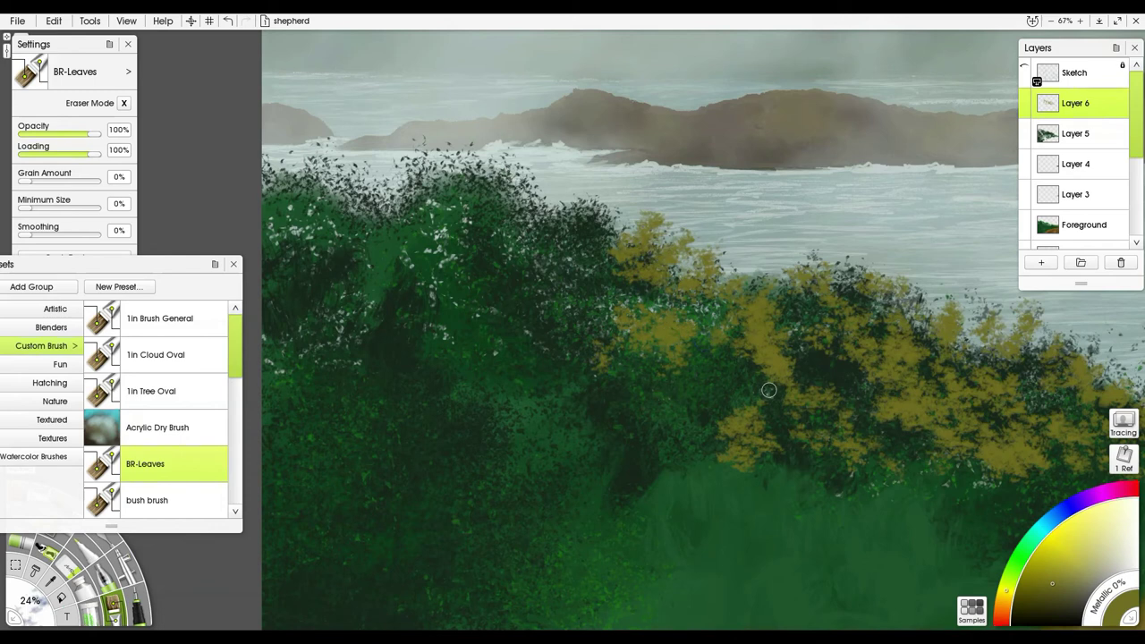
{"action": "mouse_move", "coordinate": [564, 225]}
{"action": "left_mouse_down"}
{"action": "mouse_move", "coordinate": [590, 199]}
{"action": "mouse_move", "coordinate": [598, 219]}
{"action": "mouse_move", "coordinate": [587, 234]}
{"action": "mouse_move", "coordinate": [532, 224]}
{"action": "mouse_move", "coordinate": [528, 178]}
{"action": "mouse_move", "coordinate": [520, 199]}
{"action": "left_mouse_up"}
{"action": "mouse_move", "coordinate": [543, 266]}
{"action": "left_mouse_down"}
{"action": "mouse_move", "coordinate": [576, 261]}
{"action": "mouse_move", "coordinate": [565, 284]}
{"action": "mouse_move", "coordinate": [602, 291]}
{"action": "mouse_move", "coordinate": [525, 316]}
{"action": "mouse_move", "coordinate": [536, 287]}
{"action": "mouse_move", "coordinate": [555, 295]}
{"action": "mouse_move", "coordinate": [516, 271]}
{"action": "mouse_move", "coordinate": [506, 282]}
{"action": "mouse_move", "coordinate": [547, 277]}
{"action": "left_mouse_up"}
{"action": "mouse_move", "coordinate": [586, 353]}
{"action": "left_mouse_down"}
{"action": "mouse_move", "coordinate": [572, 336]}
{"action": "mouse_move", "coordinate": [635, 380]}
{"action": "left_mouse_up"}
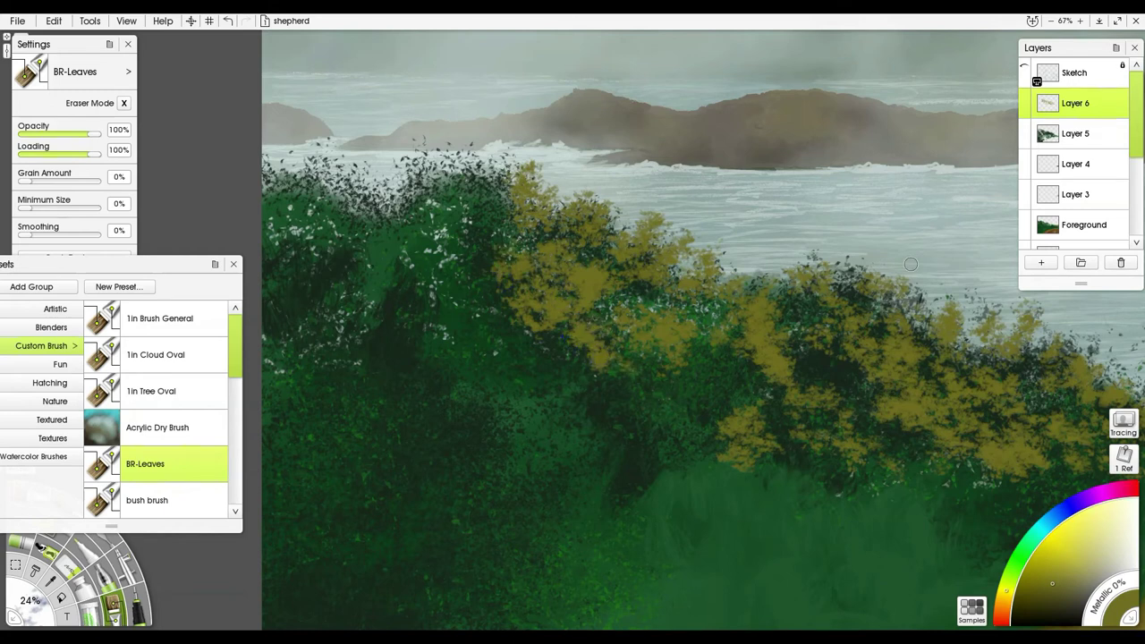
Step: Scatter mustard leaf clusters over the body and lower part of the leftmost bush, and below the middle bushes
{"action": "scroll", "coordinate": [911, 264], "scroll_direction": "down", "scroll_amount": 1}
{"action": "scroll", "coordinate": [695, 379], "scroll_direction": "down", "scroll_amount": 1}
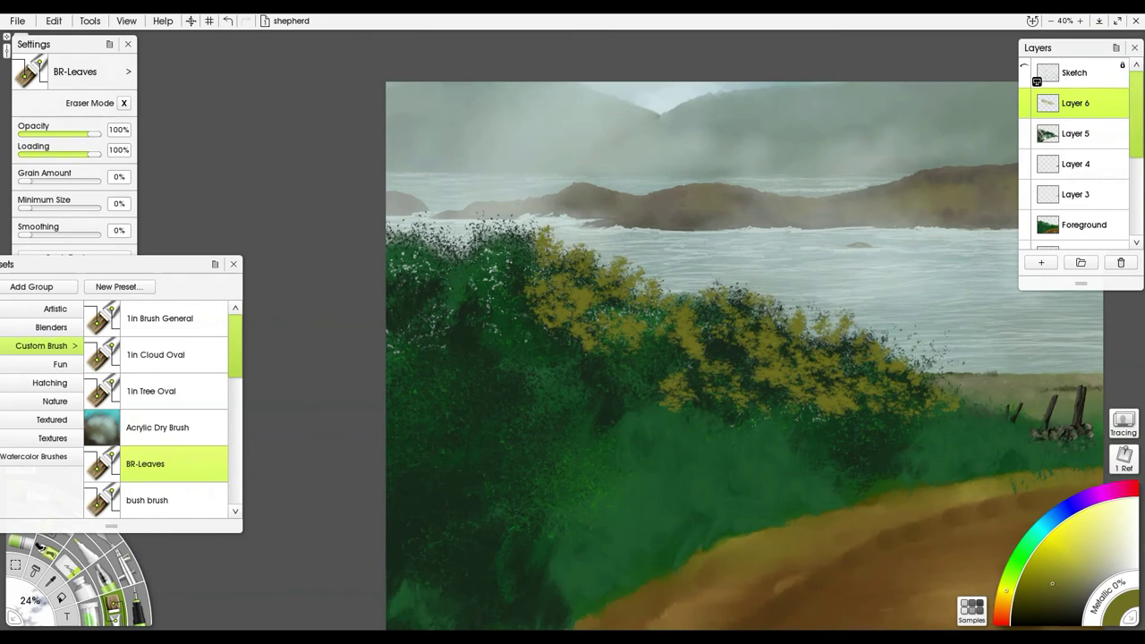
{"action": "mouse_move", "coordinate": [528, 382]}
{"action": "left_mouse_down"}
{"action": "mouse_move", "coordinate": [549, 402]}
{"action": "mouse_move", "coordinate": [503, 378]}
{"action": "mouse_move", "coordinate": [537, 372]}
{"action": "mouse_move", "coordinate": [557, 400]}
{"action": "left_mouse_up"}
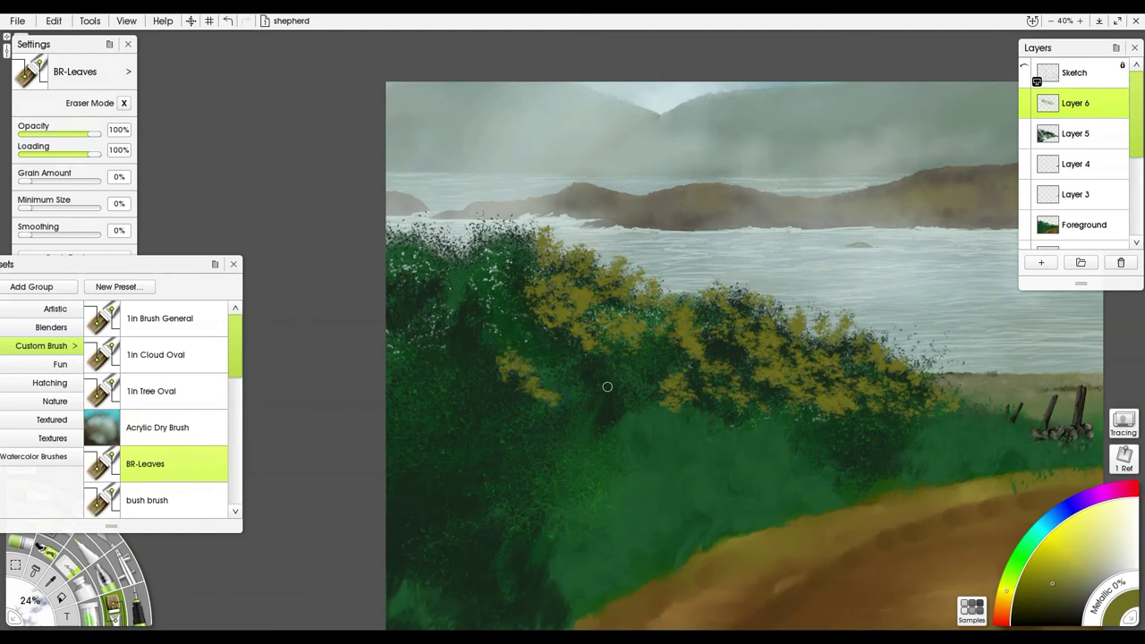
{"action": "mouse_move", "coordinate": [464, 359]}
{"action": "left_mouse_down"}
{"action": "mouse_move", "coordinate": [469, 309]}
{"action": "mouse_move", "coordinate": [458, 329]}
{"action": "mouse_move", "coordinate": [471, 291]}
{"action": "mouse_move", "coordinate": [473, 336]}
{"action": "mouse_move", "coordinate": [503, 403]}
{"action": "mouse_move", "coordinate": [509, 387]}
{"action": "mouse_move", "coordinate": [537, 419]}
{"action": "mouse_move", "coordinate": [482, 431]}
{"action": "mouse_move", "coordinate": [519, 426]}
{"action": "mouse_move", "coordinate": [524, 436]}
{"action": "mouse_move", "coordinate": [448, 403]}
{"action": "mouse_move", "coordinate": [434, 359]}
{"action": "mouse_move", "coordinate": [405, 388]}
{"action": "mouse_move", "coordinate": [386, 370]}
{"action": "mouse_move", "coordinate": [402, 358]}
{"action": "mouse_move", "coordinate": [444, 391]}
{"action": "mouse_move", "coordinate": [420, 428]}
{"action": "mouse_move", "coordinate": [456, 412]}
{"action": "mouse_move", "coordinate": [490, 445]}
{"action": "mouse_move", "coordinate": [530, 442]}
{"action": "left_mouse_up"}
{"action": "mouse_move", "coordinate": [491, 482]}
{"action": "left_mouse_down"}
{"action": "mouse_move", "coordinate": [488, 560]}
{"action": "mouse_move", "coordinate": [442, 493]}
{"action": "mouse_move", "coordinate": [591, 502]}
{"action": "mouse_move", "coordinate": [549, 452]}
{"action": "mouse_move", "coordinate": [659, 442]}
{"action": "mouse_move", "coordinate": [683, 423]}
{"action": "mouse_move", "coordinate": [654, 415]}
{"action": "mouse_move", "coordinate": [680, 358]}
{"action": "left_mouse_up"}
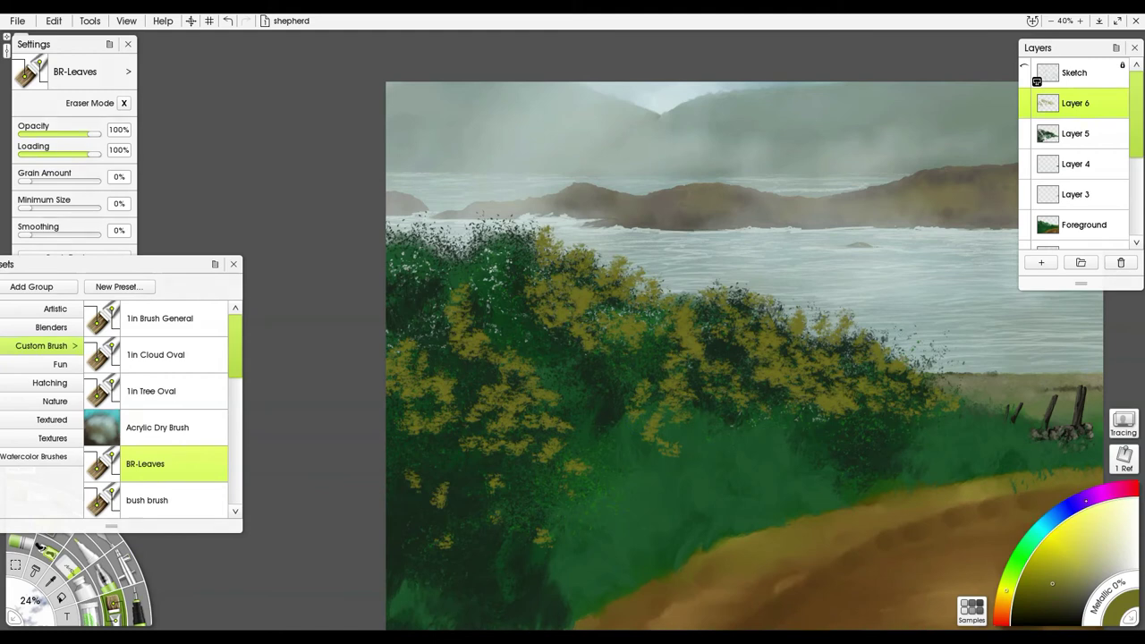
Step: Switch the paint color to purple and dab small flower clusters among the mustard foliage across all the bushes
{"action": "left_click", "coordinate": [1080, 501]}
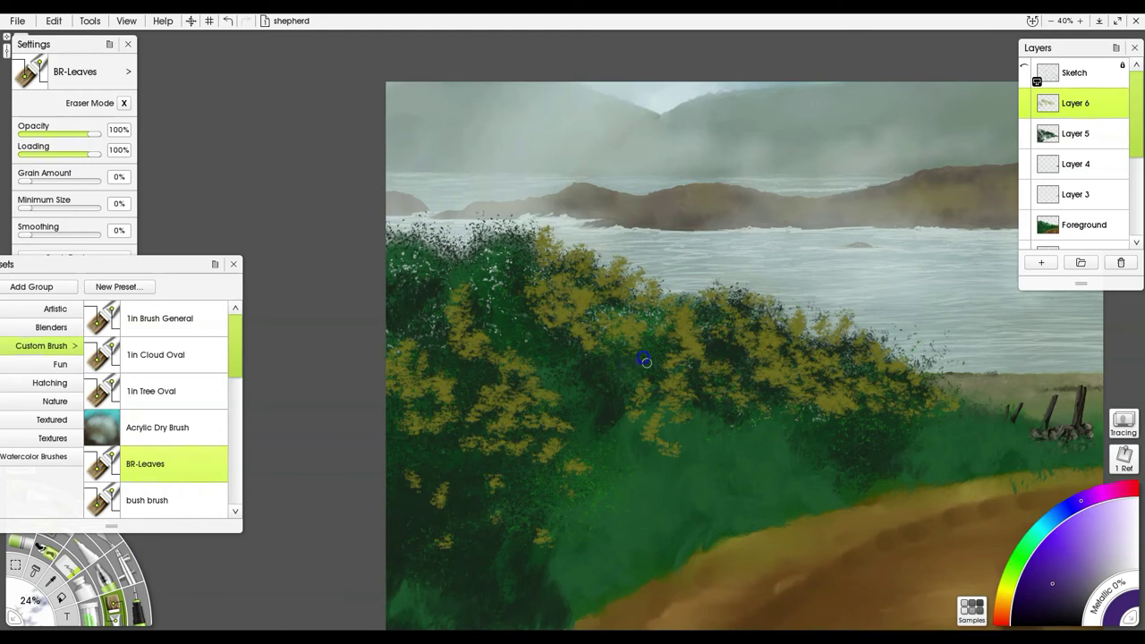
{"action": "mouse_move", "coordinate": [651, 359]}
{"action": "left_mouse_down"}
{"action": "mouse_move", "coordinate": [719, 363]}
{"action": "mouse_move", "coordinate": [723, 341]}
{"action": "mouse_move", "coordinate": [715, 407]}
{"action": "left_mouse_up"}
{"action": "left_click_drag", "start_coordinate": [496, 307], "coordinate": [512, 318]}
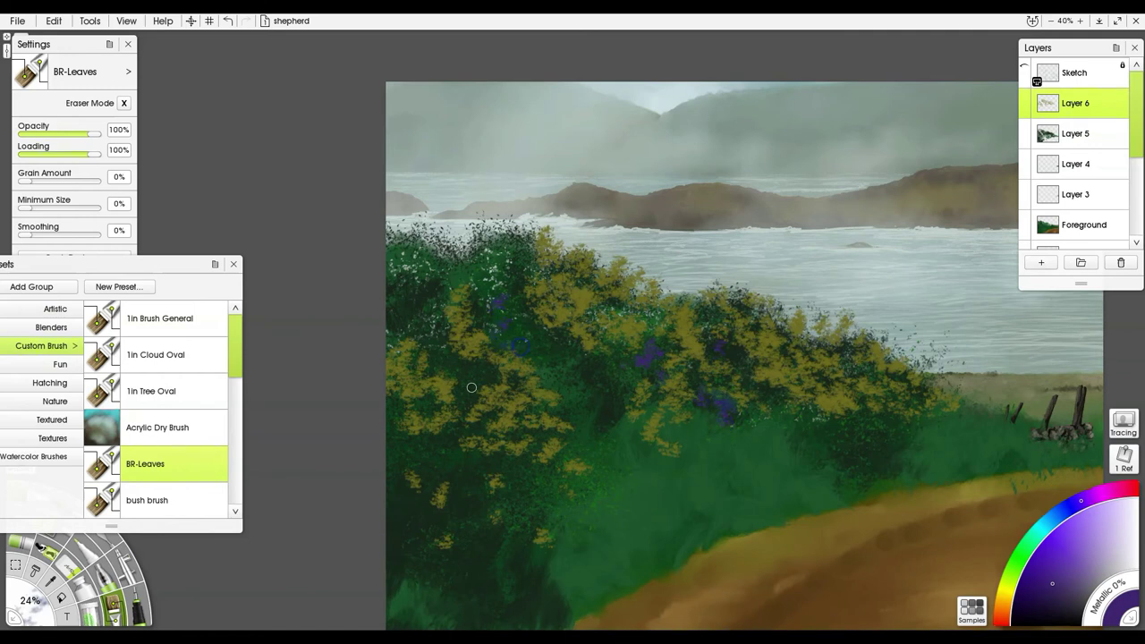
{"action": "left_click_drag", "start_coordinate": [472, 378], "coordinate": [460, 393]}
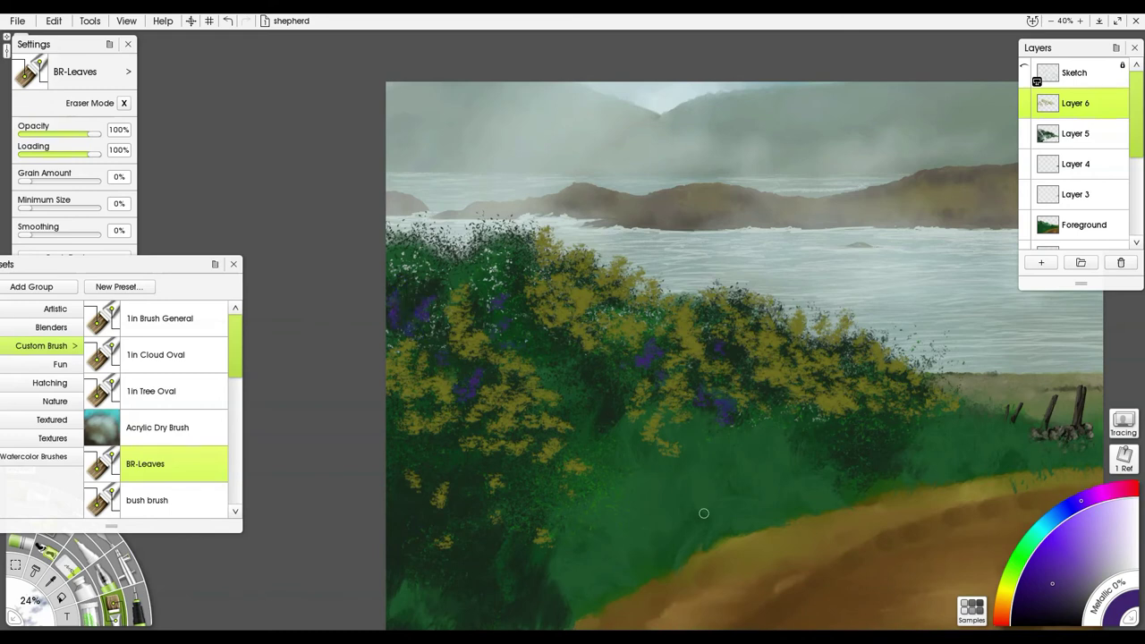
{"action": "mouse_move", "coordinate": [888, 367]}
{"action": "left_mouse_down"}
{"action": "mouse_move", "coordinate": [923, 396]}
{"action": "mouse_move", "coordinate": [944, 381]}
{"action": "mouse_move", "coordinate": [938, 399]}
{"action": "mouse_move", "coordinate": [964, 409]}
{"action": "mouse_move", "coordinate": [978, 380]}
{"action": "mouse_move", "coordinate": [955, 412]}
{"action": "mouse_move", "coordinate": [967, 411]}
{"action": "mouse_move", "coordinate": [965, 377]}
{"action": "mouse_move", "coordinate": [966, 393]}
{"action": "mouse_move", "coordinate": [924, 421]}
{"action": "left_mouse_up"}
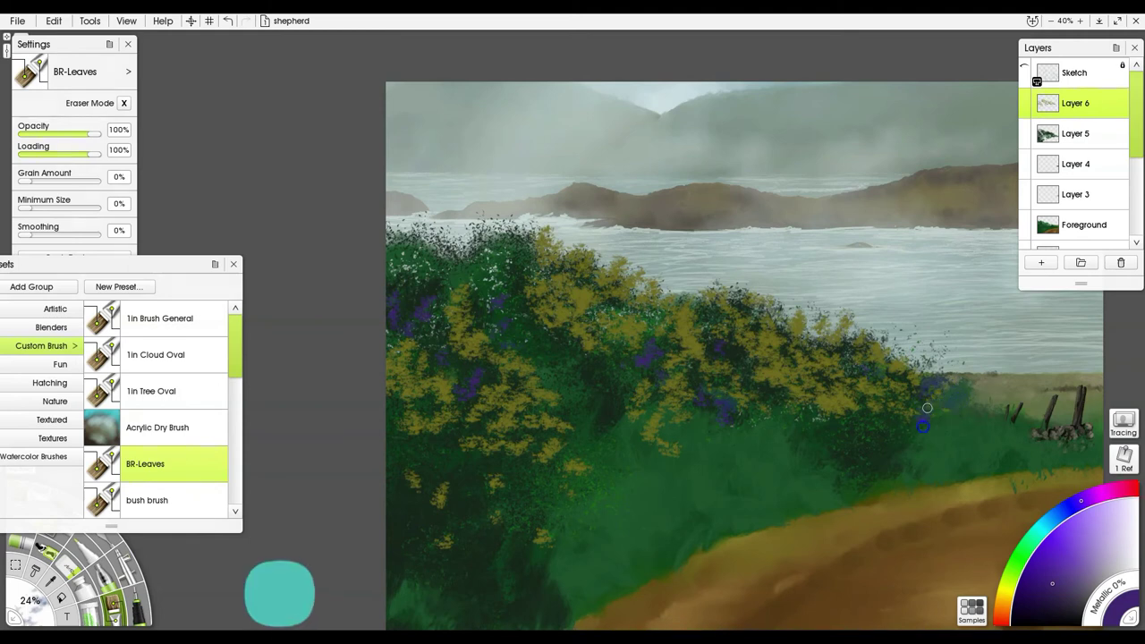
{"action": "left_click", "coordinate": [494, 481]}
{"action": "left_click", "coordinate": [467, 471]}
{"action": "left_click", "coordinate": [475, 504]}
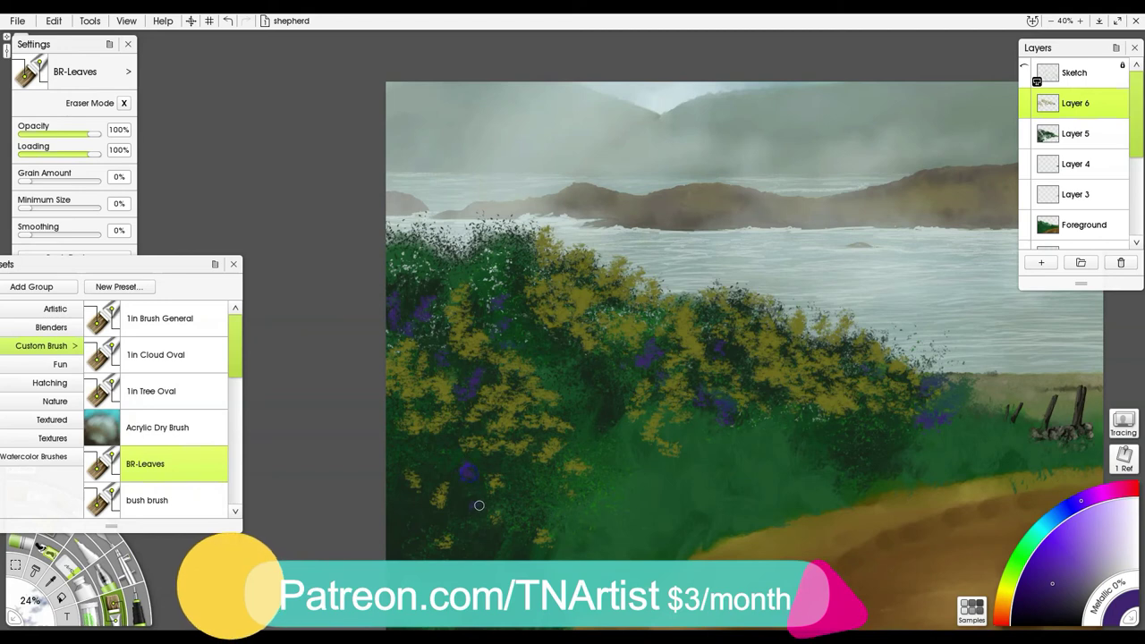
Step: Darken the purple and paint flower clusters along the leftmost bush's crest and down its right side
{"action": "left_click", "coordinate": [1060, 594]}
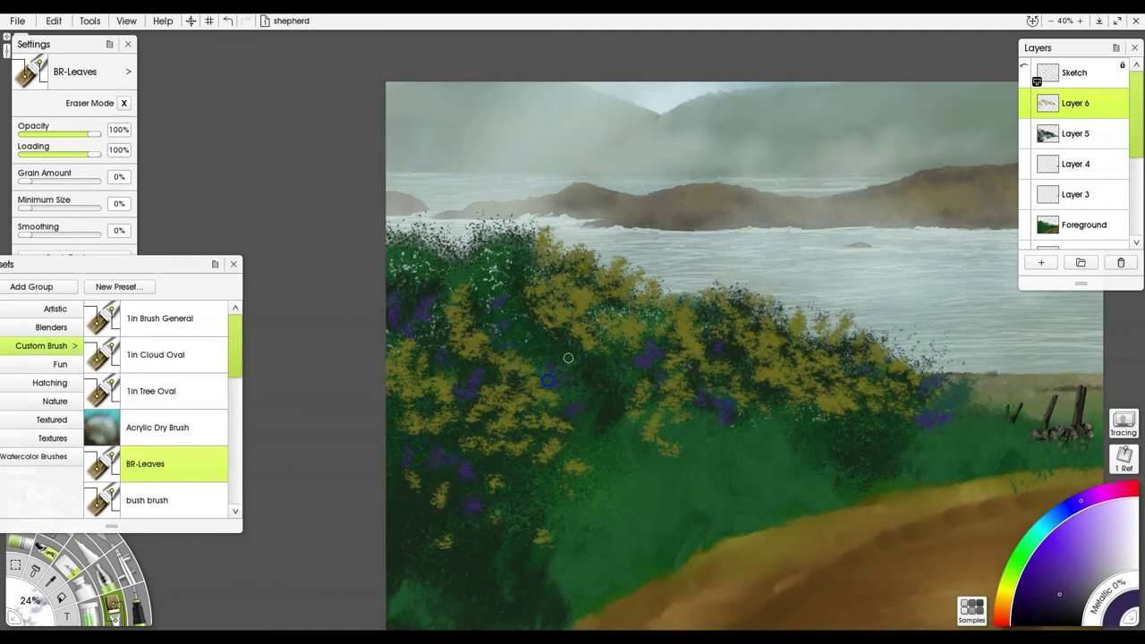
{"action": "mouse_move", "coordinate": [483, 269]}
{"action": "left_mouse_down"}
{"action": "mouse_move", "coordinate": [467, 225]}
{"action": "mouse_move", "coordinate": [481, 250]}
{"action": "mouse_move", "coordinate": [530, 203]}
{"action": "left_mouse_up"}
{"action": "mouse_move", "coordinate": [458, 257]}
{"action": "left_mouse_down"}
{"action": "mouse_move", "coordinate": [462, 204]}
{"action": "mouse_move", "coordinate": [444, 196]}
{"action": "left_mouse_up"}
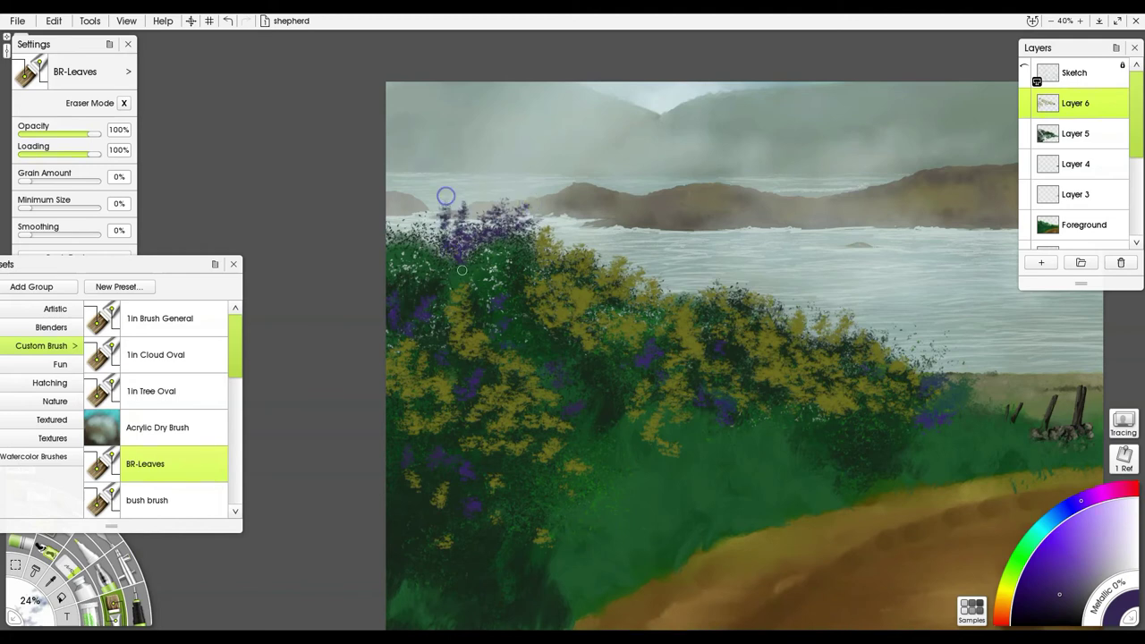
{"action": "mouse_move", "coordinate": [515, 276]}
{"action": "left_mouse_down"}
{"action": "mouse_move", "coordinate": [500, 323]}
{"action": "mouse_move", "coordinate": [485, 310]}
{"action": "mouse_move", "coordinate": [543, 293]}
{"action": "mouse_move", "coordinate": [499, 328]}
{"action": "left_mouse_up"}
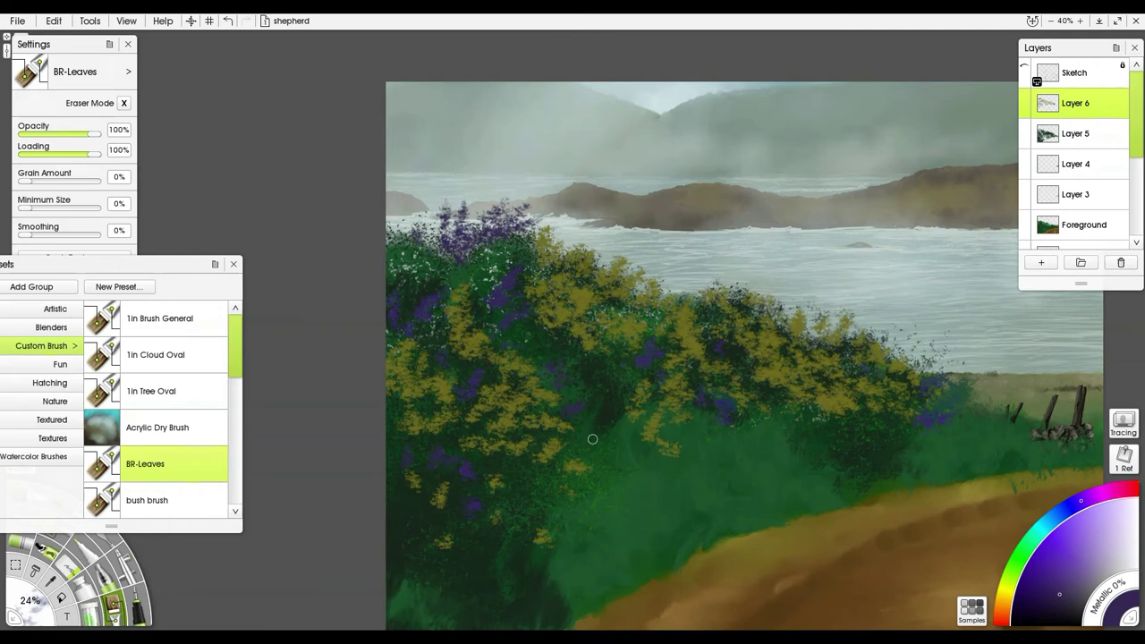
Step: Add purple clusters along the crests of the middle and right bushes, in the central shadows and on the lower left foliage
{"action": "mouse_move", "coordinate": [664, 302]}
{"action": "left_mouse_down"}
{"action": "mouse_move", "coordinate": [700, 263]}
{"action": "mouse_move", "coordinate": [689, 291]}
{"action": "left_mouse_up"}
{"action": "left_click_drag", "start_coordinate": [624, 398], "coordinate": [601, 425]}
{"action": "mouse_move", "coordinate": [642, 292]}
{"action": "left_mouse_down"}
{"action": "mouse_move", "coordinate": [661, 258]}
{"action": "mouse_move", "coordinate": [595, 288]}
{"action": "left_mouse_up"}
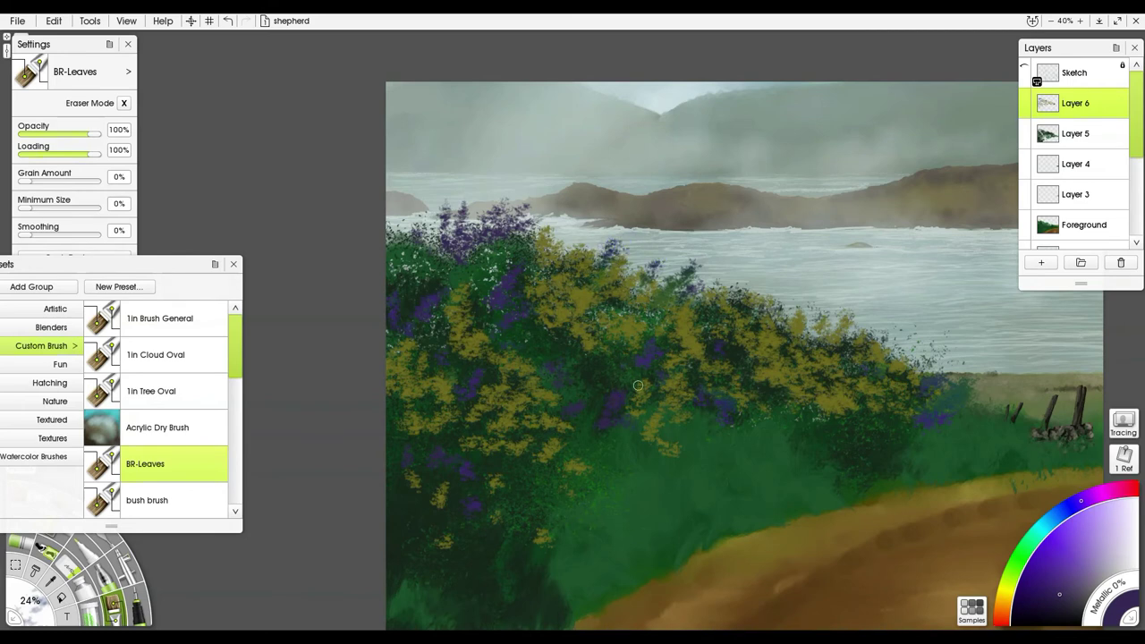
{"action": "mouse_move", "coordinate": [533, 529]}
{"action": "left_mouse_down"}
{"action": "mouse_move", "coordinate": [531, 488]}
{"action": "mouse_move", "coordinate": [573, 501]}
{"action": "left_mouse_up"}
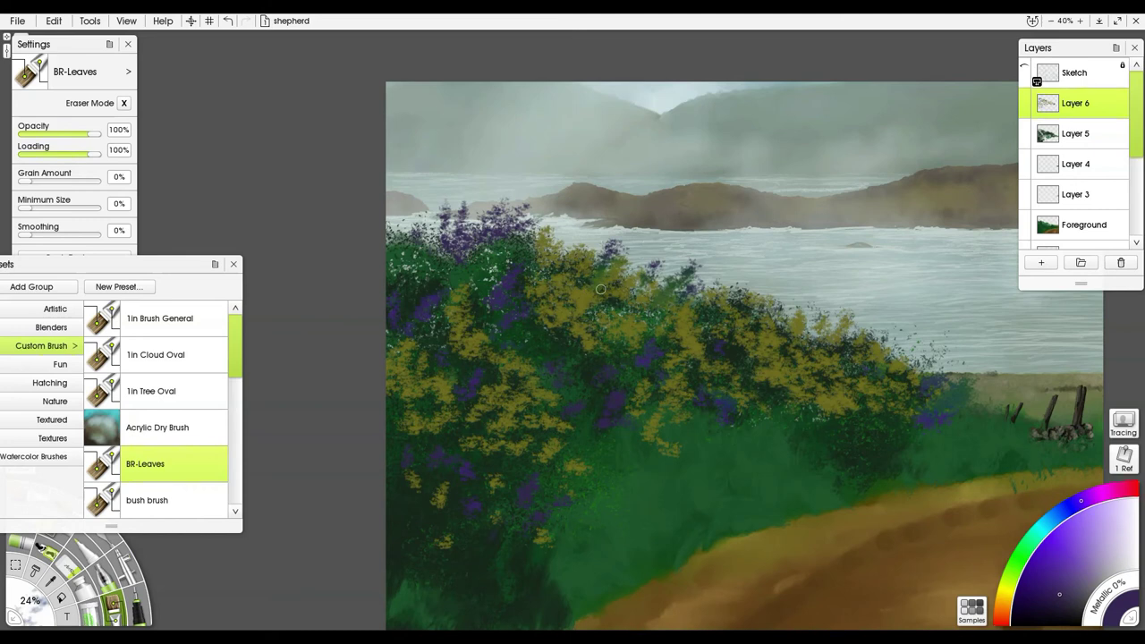
{"action": "left_click_drag", "start_coordinate": [573, 234], "coordinate": [558, 262]}
{"action": "left_click_drag", "start_coordinate": [407, 219], "coordinate": [401, 272]}
{"action": "left_click_drag", "start_coordinate": [880, 356], "coordinate": [853, 394]}
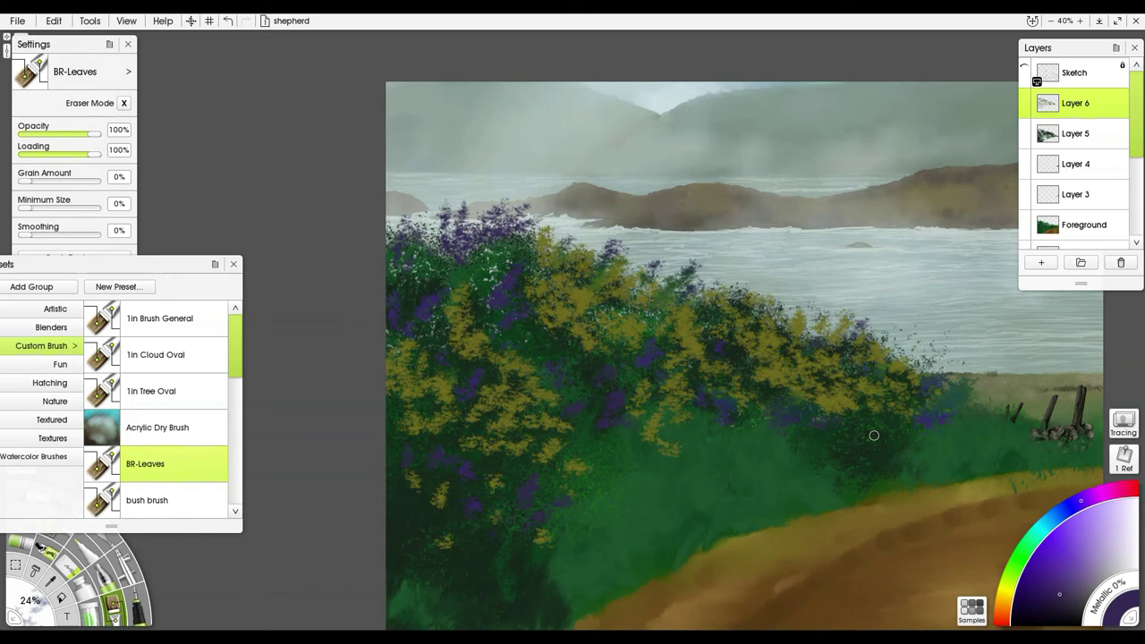
Step: Sample dark green from the lower left foliage and paint leaves along that bush's right edge and beneath the rightmost bush
{"action": "left_click", "coordinate": [516, 590], "text": "alt"}
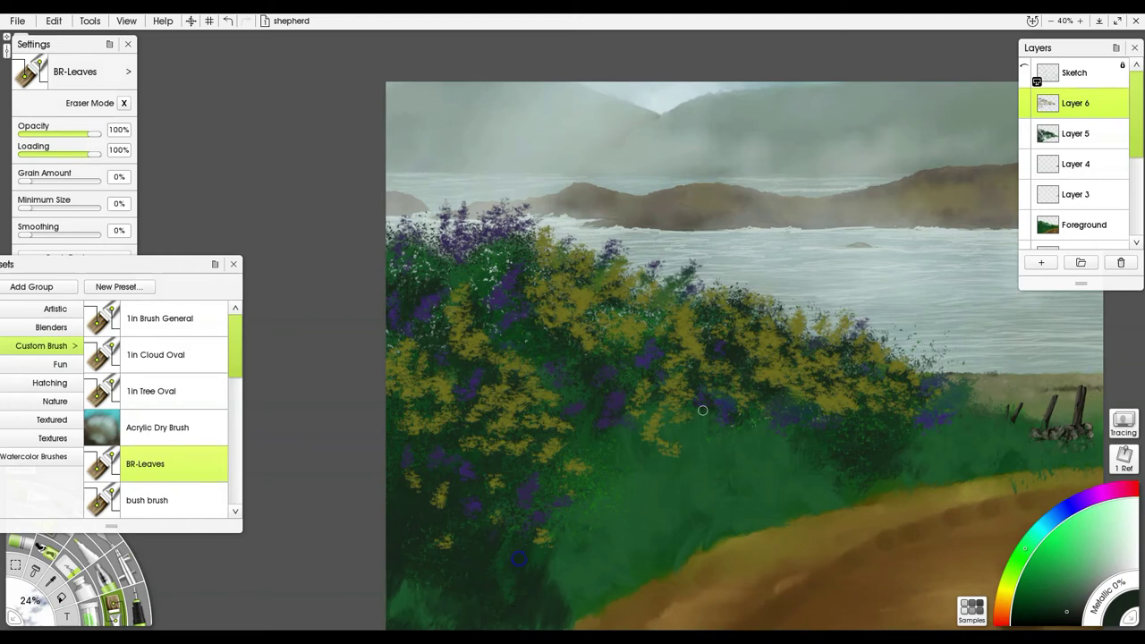
{"action": "mouse_move", "coordinate": [537, 569]}
{"action": "left_mouse_down"}
{"action": "mouse_move", "coordinate": [577, 559]}
{"action": "mouse_move", "coordinate": [546, 575]}
{"action": "mouse_move", "coordinate": [576, 517]}
{"action": "left_mouse_up"}
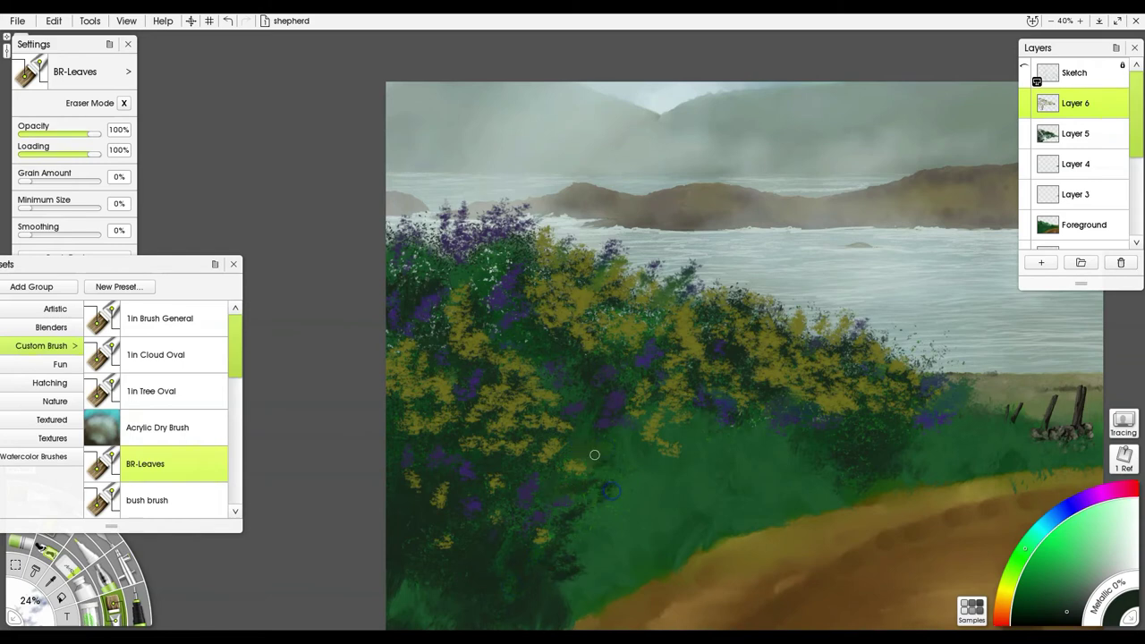
{"action": "left_click_drag", "start_coordinate": [904, 453], "coordinate": [940, 458]}
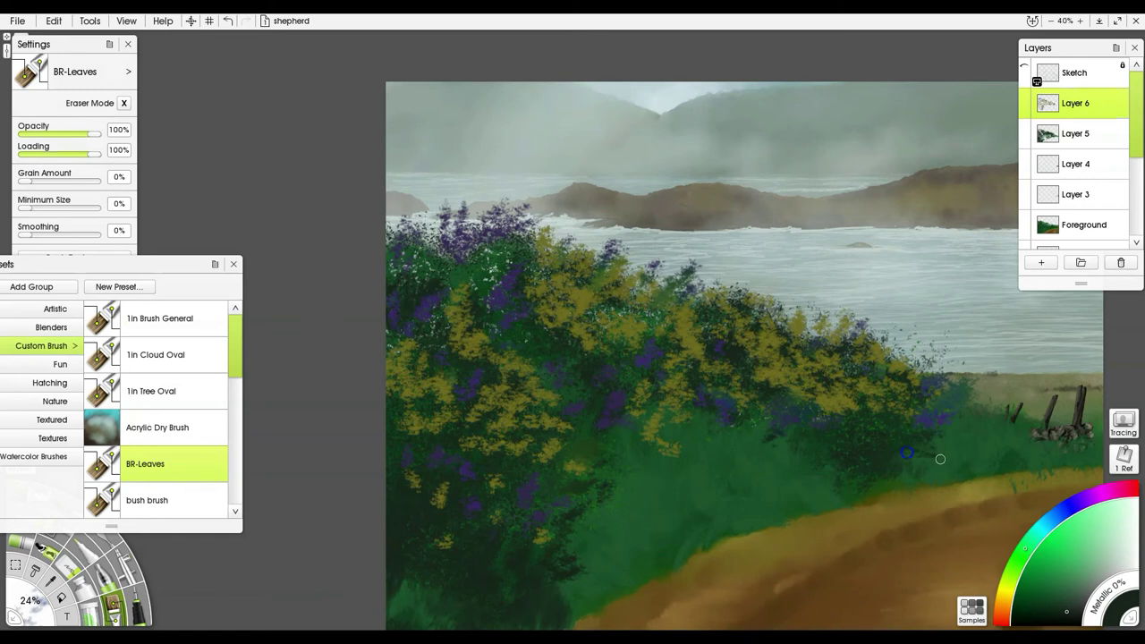
Step: Dab dark green leaves between the flower clusters of the leftmost bush to break up its light see-through specks
{"action": "left_click", "coordinate": [520, 343]}
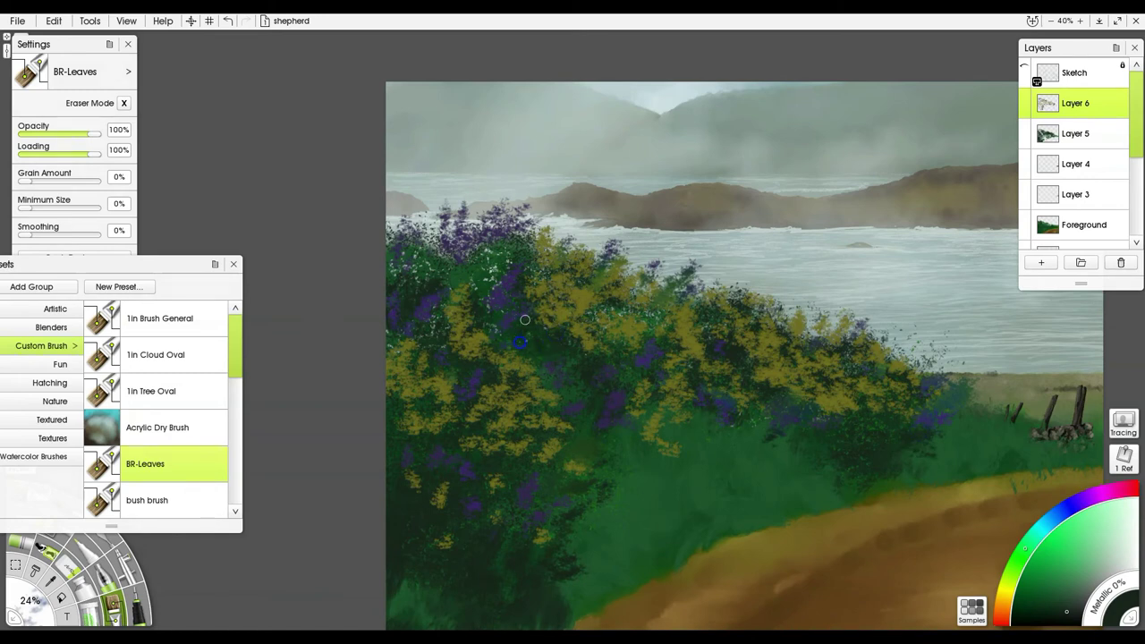
{"action": "left_click", "coordinate": [479, 311]}
{"action": "left_click", "coordinate": [431, 340]}
{"action": "left_click", "coordinate": [382, 465]}
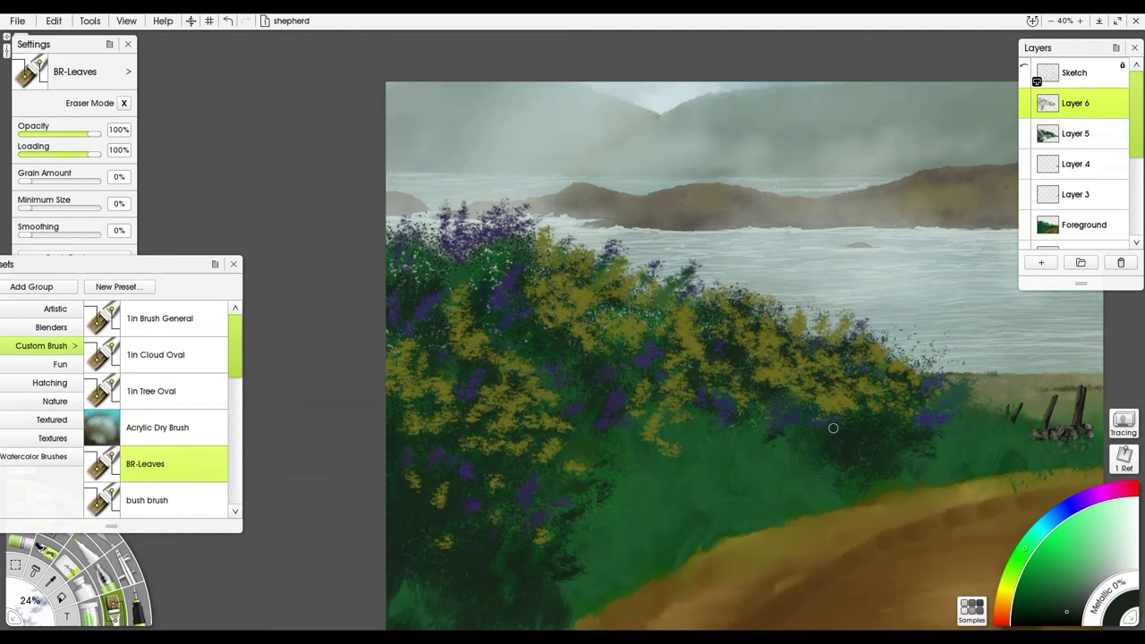
{"action": "left_click", "coordinate": [539, 361]}
{"action": "mouse_move", "coordinate": [491, 283]}
{"action": "left_mouse_down"}
{"action": "mouse_move", "coordinate": [490, 254]}
{"action": "mouse_move", "coordinate": [483, 263]}
{"action": "left_mouse_up"}
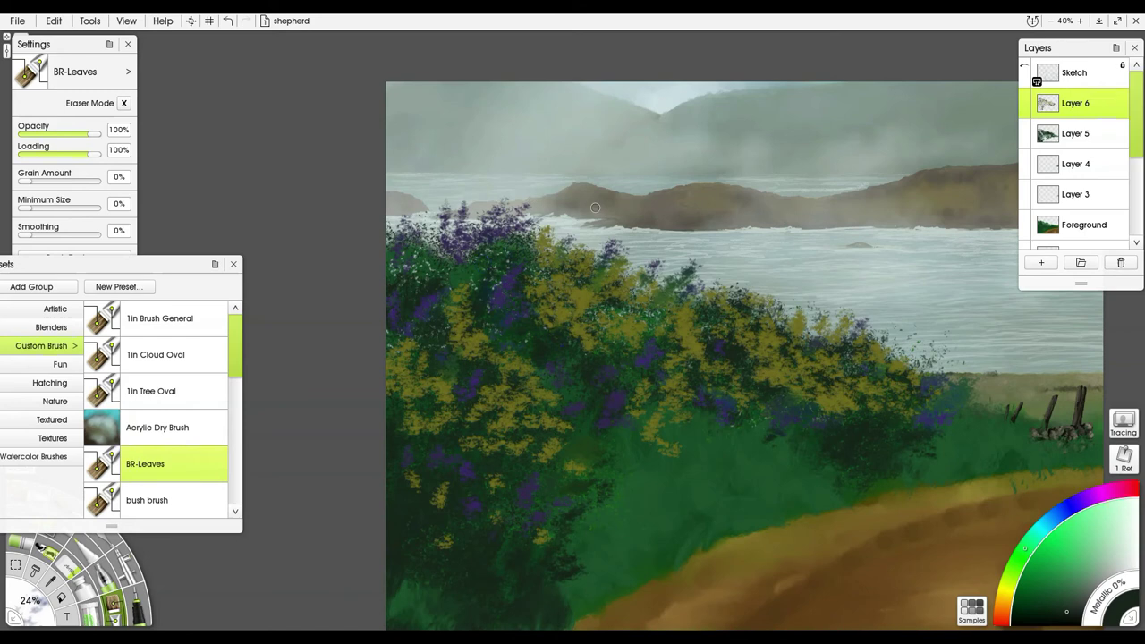
Step: Extend dark green leaf clusters at the right end of the bushes toward the fence posts
{"action": "mouse_move", "coordinate": [959, 404]}
{"action": "left_mouse_down"}
{"action": "mouse_move", "coordinate": [986, 380]}
{"action": "mouse_move", "coordinate": [993, 399]}
{"action": "mouse_move", "coordinate": [982, 402]}
{"action": "mouse_move", "coordinate": [965, 367]}
{"action": "left_mouse_up"}
{"action": "left_click_drag", "start_coordinate": [964, 424], "coordinate": [989, 400]}
{"action": "mouse_move", "coordinate": [943, 442]}
{"action": "left_mouse_down"}
{"action": "mouse_move", "coordinate": [984, 439]}
{"action": "mouse_move", "coordinate": [993, 466]}
{"action": "mouse_move", "coordinate": [973, 453]}
{"action": "mouse_move", "coordinate": [974, 463]}
{"action": "mouse_move", "coordinate": [991, 481]}
{"action": "mouse_move", "coordinate": [1027, 479]}
{"action": "mouse_move", "coordinate": [1031, 430]}
{"action": "mouse_move", "coordinate": [1032, 444]}
{"action": "mouse_move", "coordinate": [987, 407]}
{"action": "left_mouse_up"}
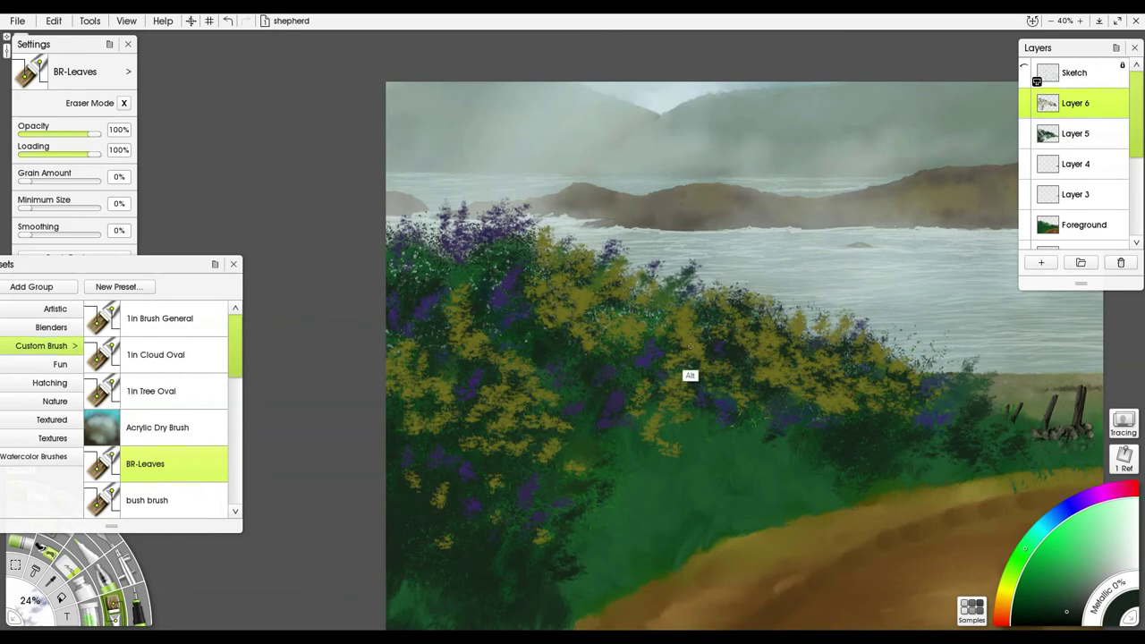
Step: Sample the mustard, add a new layer above Layer 6, and paint brighter yellow highlights on the rightmost bush
{"action": "left_click", "coordinate": [690, 376], "text": "alt"}
{"action": "left_click", "coordinate": [1040, 262]}
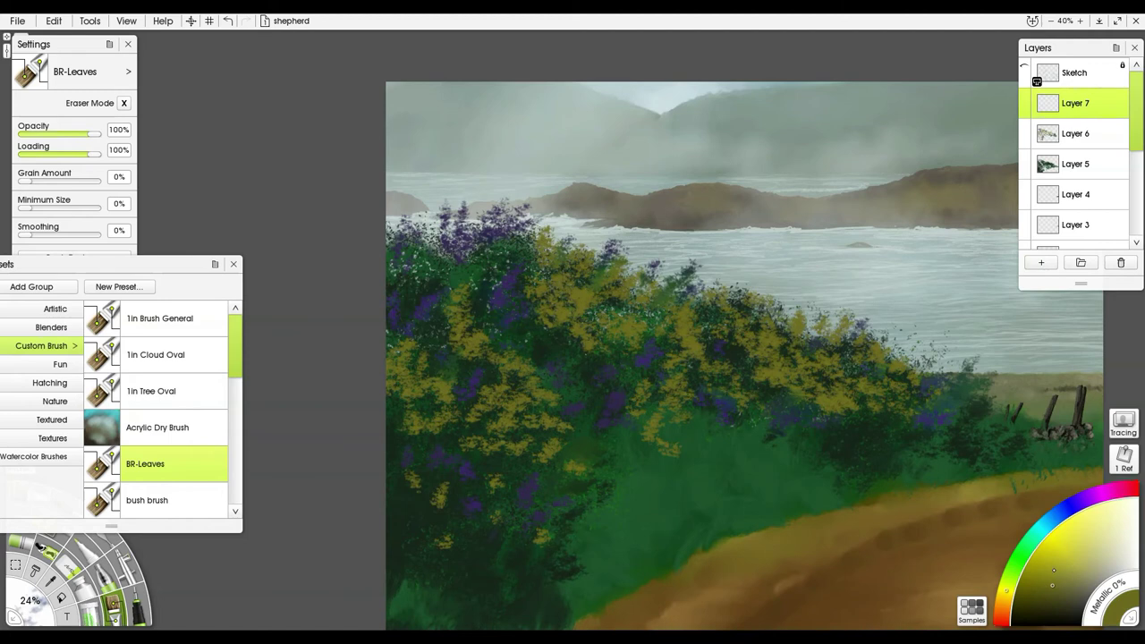
{"action": "left_click", "coordinate": [1052, 570]}
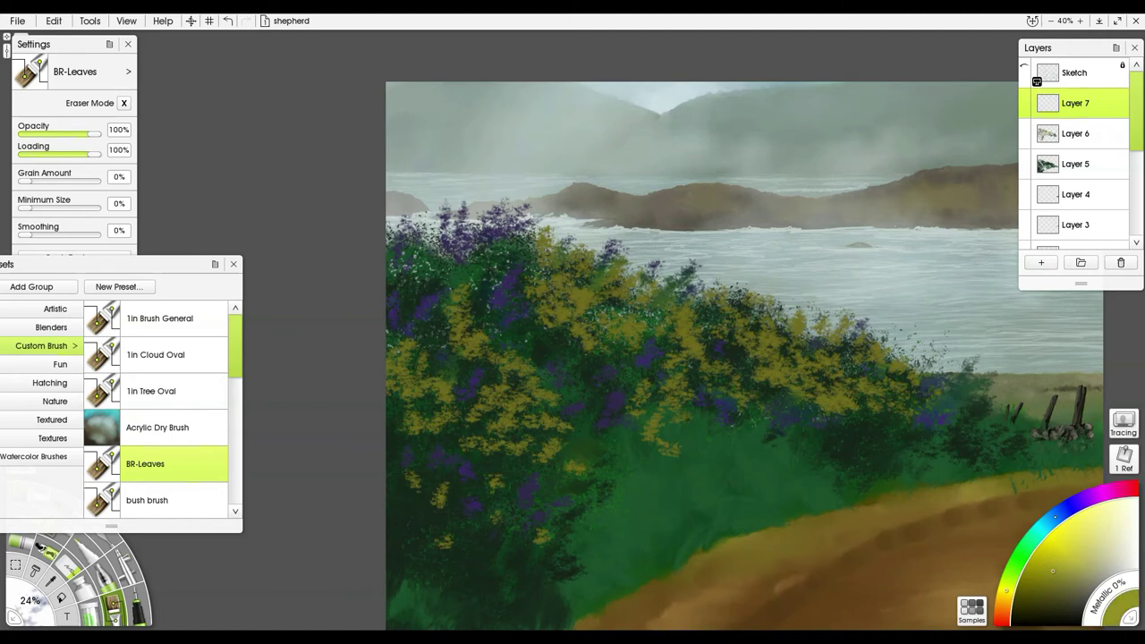
{"action": "left_click", "coordinate": [1063, 563]}
{"action": "mouse_move", "coordinate": [812, 363]}
{"action": "left_mouse_down"}
{"action": "mouse_move", "coordinate": [848, 366]}
{"action": "mouse_move", "coordinate": [836, 376]}
{"action": "mouse_move", "coordinate": [849, 385]}
{"action": "mouse_move", "coordinate": [828, 396]}
{"action": "mouse_move", "coordinate": [824, 311]}
{"action": "mouse_move", "coordinate": [833, 416]}
{"action": "mouse_move", "coordinate": [823, 403]}
{"action": "mouse_move", "coordinate": [850, 394]}
{"action": "mouse_move", "coordinate": [813, 398]}
{"action": "mouse_move", "coordinate": [784, 369]}
{"action": "mouse_move", "coordinate": [771, 377]}
{"action": "mouse_move", "coordinate": [771, 342]}
{"action": "mouse_move", "coordinate": [796, 326]}
{"action": "mouse_move", "coordinate": [825, 335]}
{"action": "mouse_move", "coordinate": [798, 359]}
{"action": "left_mouse_up"}
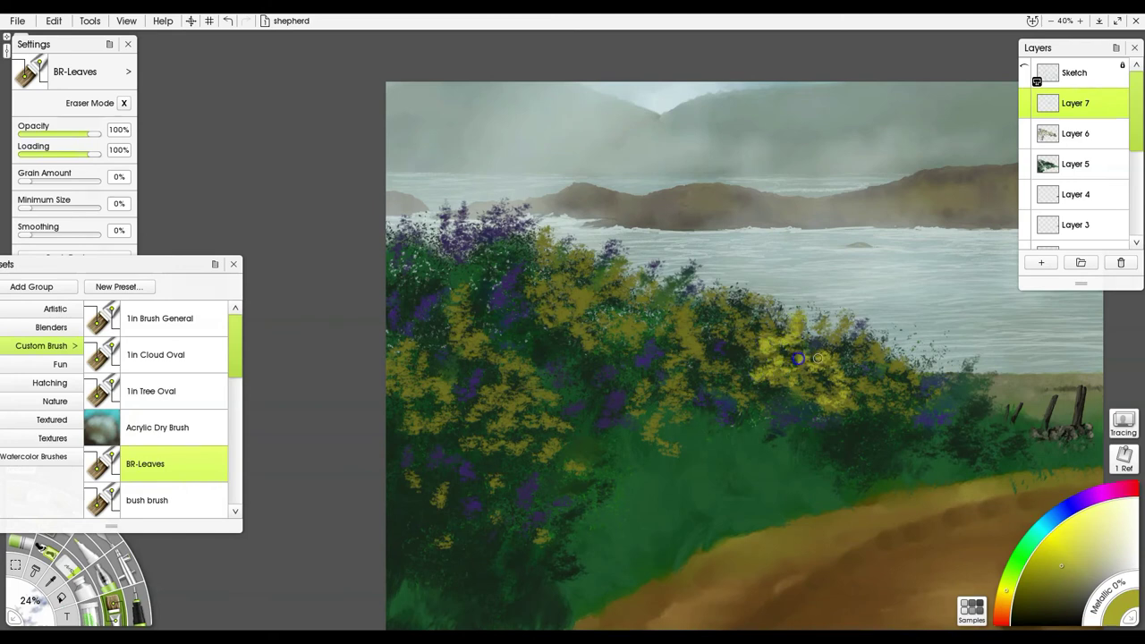
{"action": "mouse_move", "coordinate": [866, 388]}
{"action": "left_mouse_down"}
{"action": "mouse_move", "coordinate": [863, 427]}
{"action": "mouse_move", "coordinate": [739, 404]}
{"action": "mouse_move", "coordinate": [737, 376]}
{"action": "mouse_move", "coordinate": [757, 403]}
{"action": "mouse_move", "coordinate": [748, 371]}
{"action": "left_mouse_up"}
Step: Reduce the brush size to 20% and paint bright yellow highlights over the middle and left mustard clusters on Layer 7
{"action": "key", "text": "bracketleft"}
{"action": "mouse_move", "coordinate": [682, 292]}
{"action": "left_mouse_down"}
{"action": "mouse_move", "coordinate": [676, 317]}
{"action": "mouse_move", "coordinate": [694, 303]}
{"action": "mouse_move", "coordinate": [685, 338]}
{"action": "mouse_move", "coordinate": [681, 307]}
{"action": "left_mouse_up"}
{"action": "mouse_move", "coordinate": [699, 348]}
{"action": "left_mouse_down"}
{"action": "mouse_move", "coordinate": [748, 322]}
{"action": "mouse_move", "coordinate": [773, 330]}
{"action": "mouse_move", "coordinate": [772, 294]}
{"action": "mouse_move", "coordinate": [755, 314]}
{"action": "mouse_move", "coordinate": [728, 296]}
{"action": "left_mouse_up"}
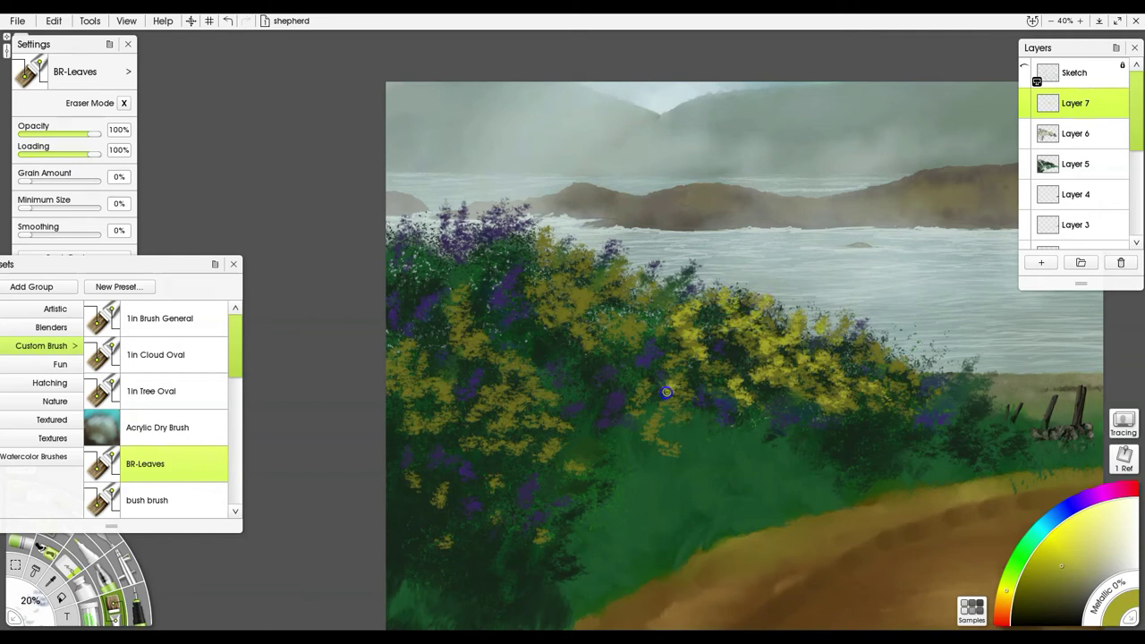
{"action": "mouse_move", "coordinate": [591, 295]}
{"action": "left_mouse_down"}
{"action": "mouse_move", "coordinate": [610, 280]}
{"action": "mouse_move", "coordinate": [565, 303]}
{"action": "mouse_move", "coordinate": [547, 293]}
{"action": "mouse_move", "coordinate": [568, 307]}
{"action": "mouse_move", "coordinate": [551, 260]}
{"action": "mouse_move", "coordinate": [558, 236]}
{"action": "left_mouse_up"}
{"action": "mouse_move", "coordinate": [466, 342]}
{"action": "left_mouse_down"}
{"action": "mouse_move", "coordinate": [481, 344]}
{"action": "mouse_move", "coordinate": [454, 318]}
{"action": "mouse_move", "coordinate": [463, 287]}
{"action": "left_mouse_up"}
{"action": "mouse_move", "coordinate": [500, 394]}
{"action": "left_mouse_down"}
{"action": "mouse_move", "coordinate": [508, 364]}
{"action": "mouse_move", "coordinate": [529, 369]}
{"action": "mouse_move", "coordinate": [536, 402]}
{"action": "mouse_move", "coordinate": [564, 394]}
{"action": "mouse_move", "coordinate": [566, 430]}
{"action": "mouse_move", "coordinate": [542, 421]}
{"action": "left_mouse_up"}
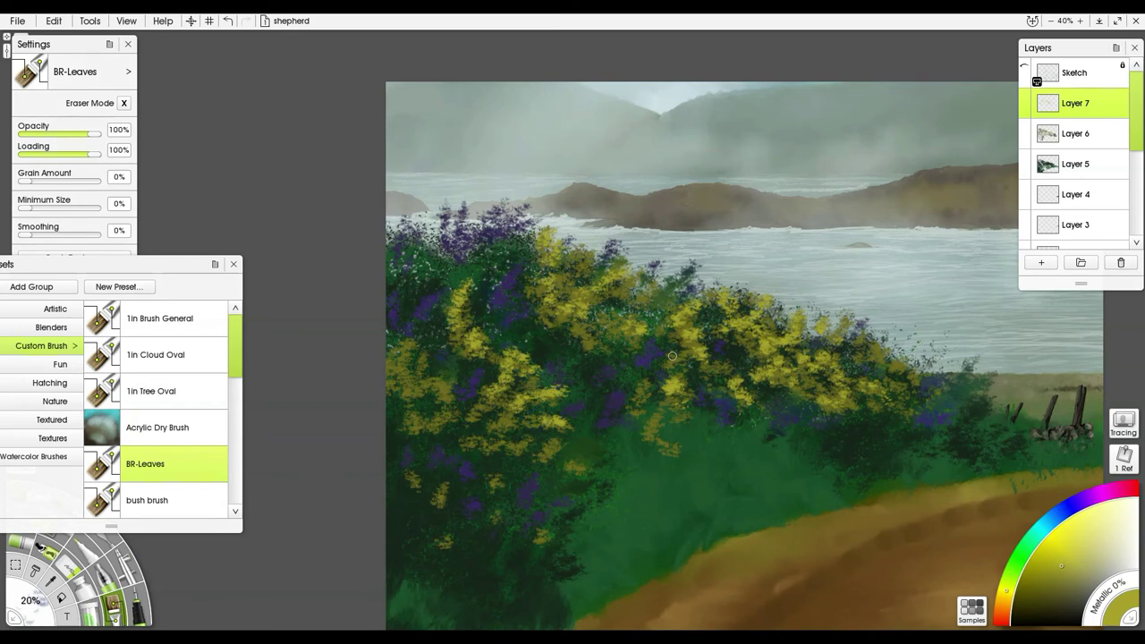
Step: Extend the yellow highlights to the middle crest, the far left and lower left clusters, and the remaining right-hand clusters
{"action": "mouse_move", "coordinate": [620, 289]}
{"action": "left_mouse_down"}
{"action": "mouse_move", "coordinate": [633, 257]}
{"action": "mouse_move", "coordinate": [595, 265]}
{"action": "mouse_move", "coordinate": [596, 239]}
{"action": "mouse_move", "coordinate": [573, 258]}
{"action": "mouse_move", "coordinate": [588, 266]}
{"action": "mouse_move", "coordinate": [598, 238]}
{"action": "left_mouse_up"}
{"action": "mouse_move", "coordinate": [417, 387]}
{"action": "left_mouse_down"}
{"action": "mouse_move", "coordinate": [451, 378]}
{"action": "mouse_move", "coordinate": [401, 364]}
{"action": "mouse_move", "coordinate": [408, 374]}
{"action": "mouse_move", "coordinate": [430, 350]}
{"action": "mouse_move", "coordinate": [386, 380]}
{"action": "left_mouse_up"}
{"action": "mouse_move", "coordinate": [551, 477]}
{"action": "left_mouse_down"}
{"action": "mouse_move", "coordinate": [550, 440]}
{"action": "mouse_move", "coordinate": [586, 461]}
{"action": "mouse_move", "coordinate": [506, 448]}
{"action": "mouse_move", "coordinate": [492, 426]}
{"action": "left_mouse_up"}
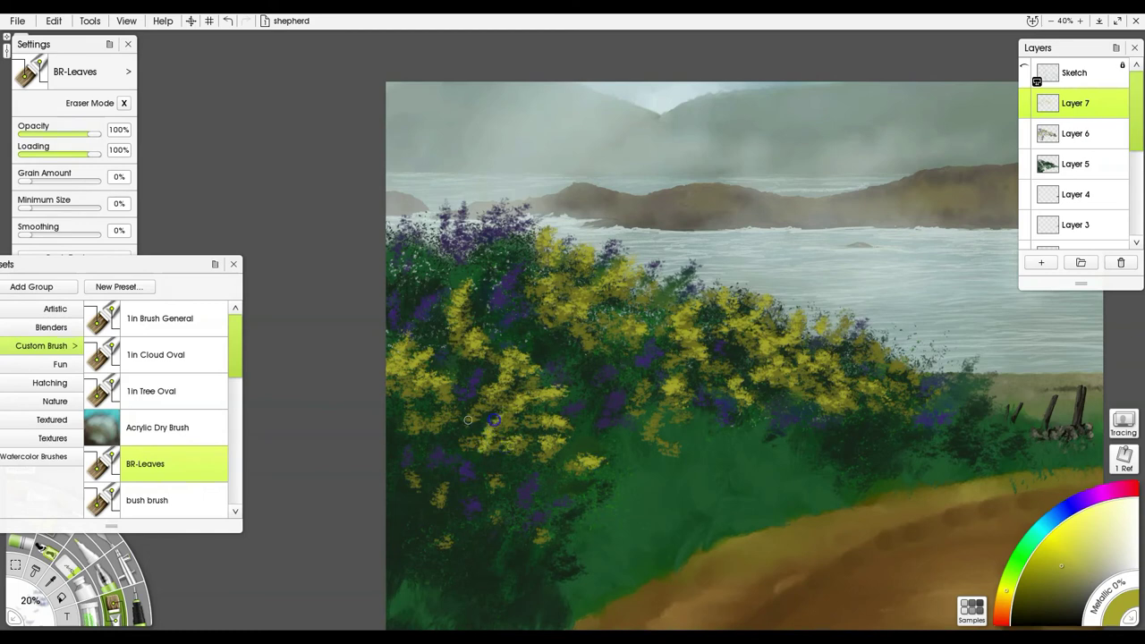
{"action": "mouse_move", "coordinate": [861, 355]}
{"action": "left_mouse_down"}
{"action": "mouse_move", "coordinate": [903, 372]}
{"action": "mouse_move", "coordinate": [841, 329]}
{"action": "mouse_move", "coordinate": [834, 338]}
{"action": "left_mouse_up"}
{"action": "mouse_move", "coordinate": [660, 411]}
{"action": "left_mouse_down"}
{"action": "mouse_move", "coordinate": [669, 422]}
{"action": "mouse_move", "coordinate": [646, 394]}
{"action": "mouse_move", "coordinate": [645, 367]}
{"action": "mouse_move", "coordinate": [672, 370]}
{"action": "left_mouse_up"}
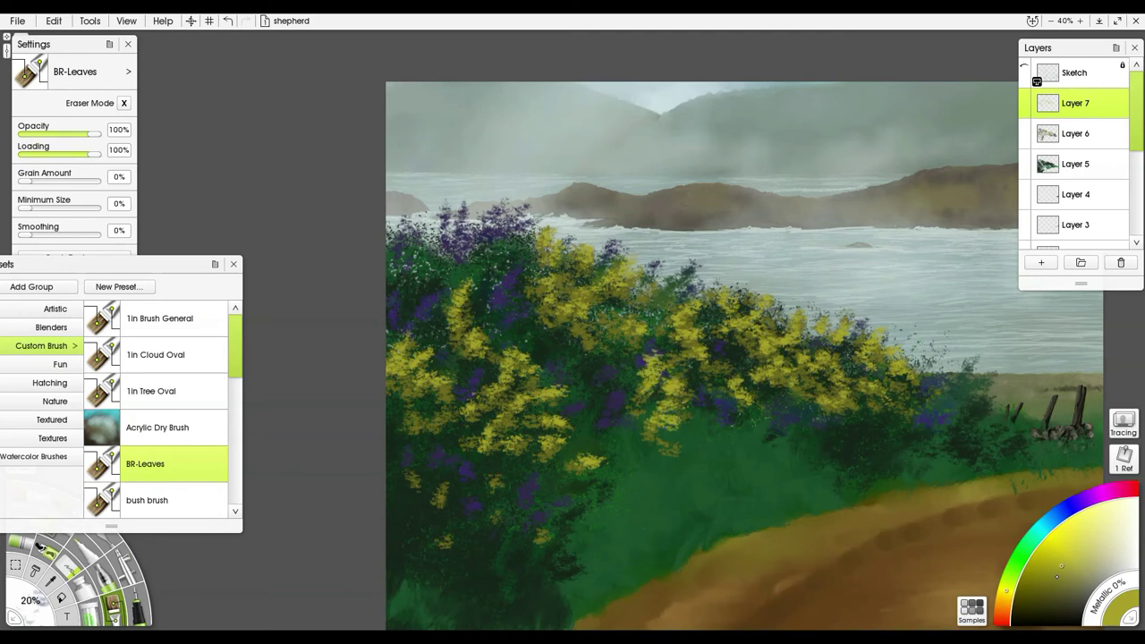
Step: Choose a warmer golden yellow and dab accents onto the middle, left and right-hand flower clusters on Layer 7
{"action": "left_click", "coordinate": [1042, 565]}
{"action": "left_click", "coordinate": [1006, 597]}
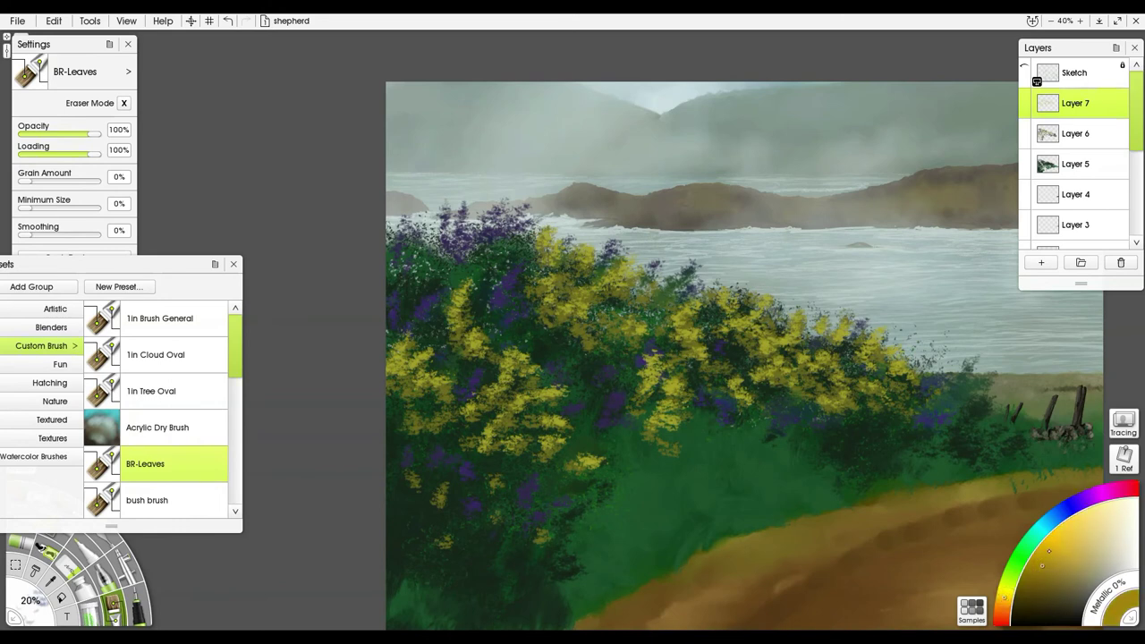
{"action": "left_click", "coordinate": [1048, 551]}
{"action": "left_click_drag", "start_coordinate": [591, 324], "coordinate": [626, 314]}
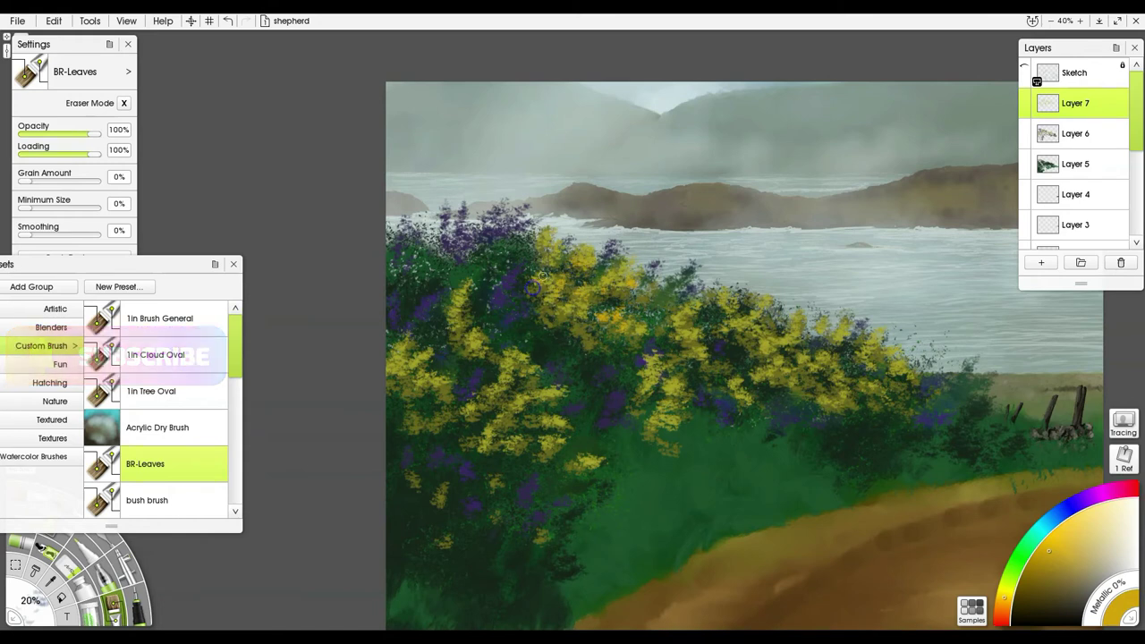
{"action": "mouse_move", "coordinate": [463, 301]}
{"action": "left_mouse_down"}
{"action": "mouse_move", "coordinate": [468, 315]}
{"action": "mouse_move", "coordinate": [480, 281]}
{"action": "mouse_move", "coordinate": [466, 327]}
{"action": "left_mouse_up"}
{"action": "mouse_move", "coordinate": [504, 414]}
{"action": "left_mouse_down"}
{"action": "mouse_move", "coordinate": [495, 373]}
{"action": "mouse_move", "coordinate": [496, 398]}
{"action": "mouse_move", "coordinate": [533, 399]}
{"action": "mouse_move", "coordinate": [495, 429]}
{"action": "mouse_move", "coordinate": [551, 400]}
{"action": "mouse_move", "coordinate": [554, 459]}
{"action": "mouse_move", "coordinate": [555, 413]}
{"action": "mouse_move", "coordinate": [561, 440]}
{"action": "left_mouse_up"}
{"action": "left_click_drag", "start_coordinate": [412, 374], "coordinate": [419, 381]}
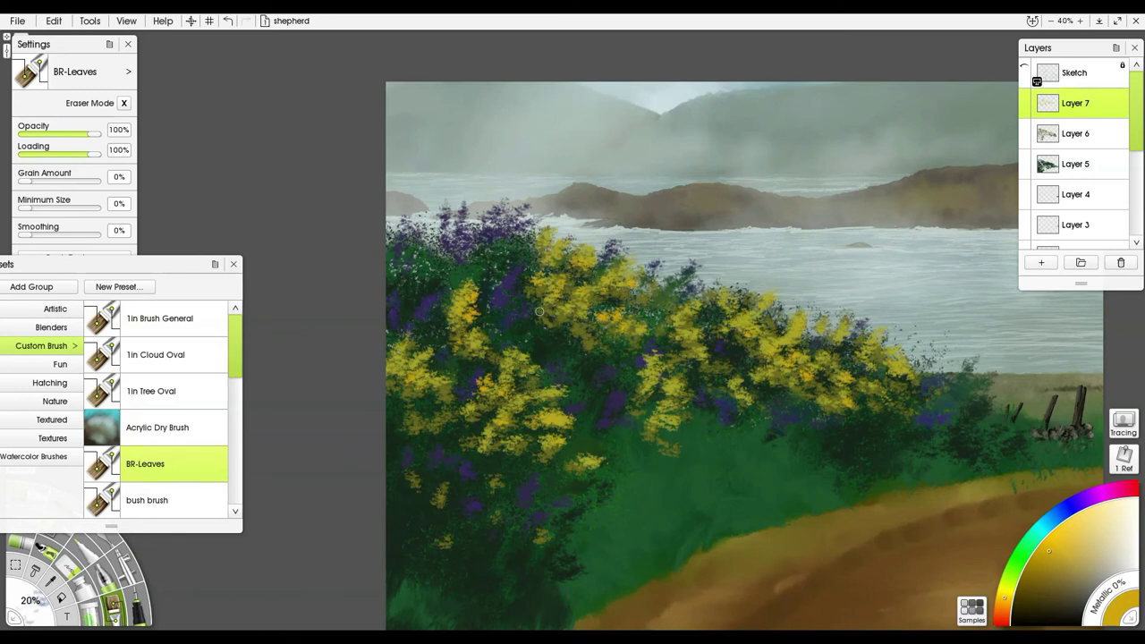
Step: Extend the golden yellow blossoms along the upper crest, the upper left cluster and the small lower left clusters
{"action": "mouse_move", "coordinate": [552, 253]}
{"action": "left_mouse_down"}
{"action": "mouse_move", "coordinate": [574, 206]}
{"action": "mouse_move", "coordinate": [603, 214]}
{"action": "left_mouse_up"}
{"action": "left_click_drag", "start_coordinate": [637, 260], "coordinate": [657, 256]}
{"action": "left_click_drag", "start_coordinate": [631, 278], "coordinate": [657, 265]}
{"action": "left_click_drag", "start_coordinate": [465, 297], "coordinate": [496, 267]}
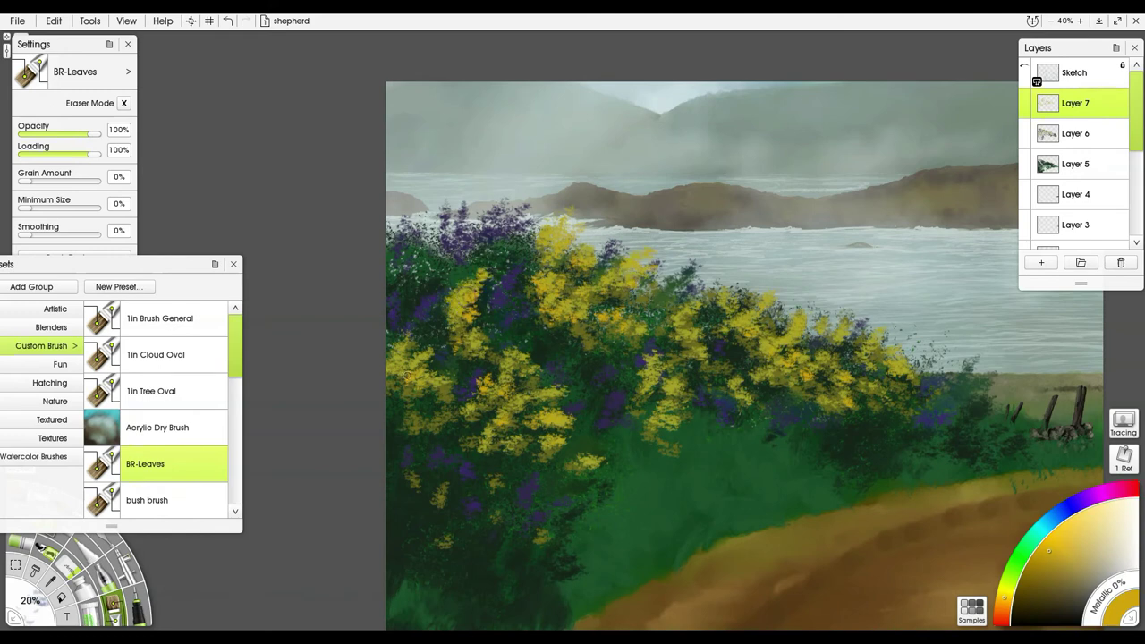
{"action": "mouse_move", "coordinate": [424, 504]}
{"action": "left_mouse_down"}
{"action": "mouse_move", "coordinate": [447, 469]}
{"action": "mouse_move", "coordinate": [495, 519]}
{"action": "mouse_move", "coordinate": [477, 500]}
{"action": "mouse_move", "coordinate": [499, 467]}
{"action": "left_mouse_up"}
{"action": "left_click_drag", "start_coordinate": [534, 554], "coordinate": [541, 538]}
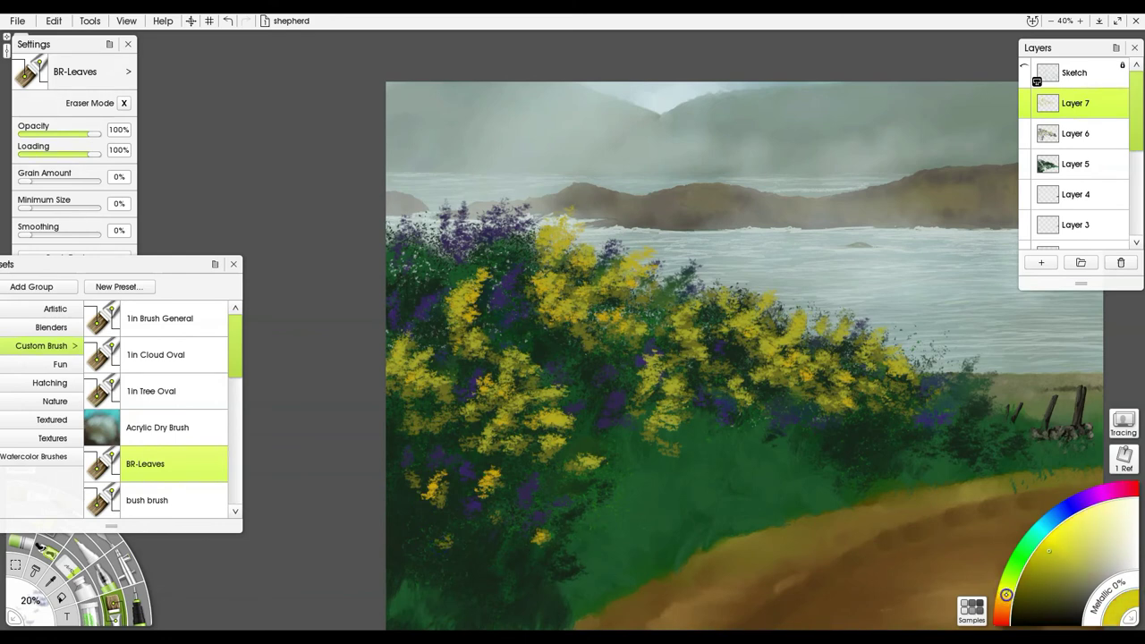
Step: Pick a brighter yellow, add a layer above Layer 7, and paint speckled highlights across the clusters with the bush brush
{"action": "left_click", "coordinate": [1068, 529]}
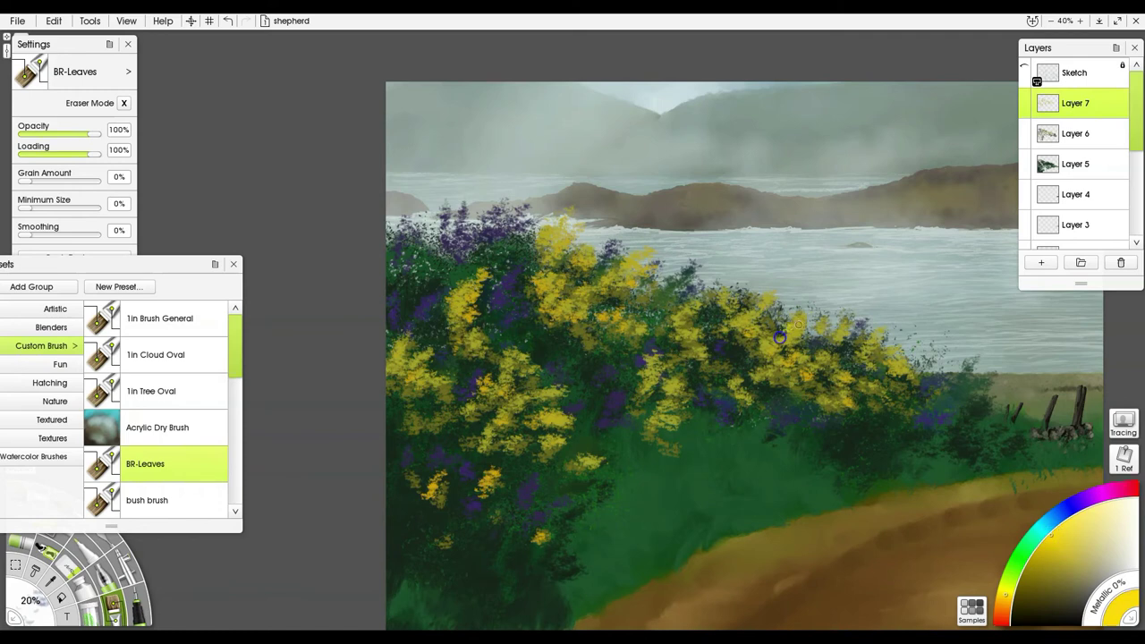
{"action": "left_click", "coordinate": [1042, 263]}
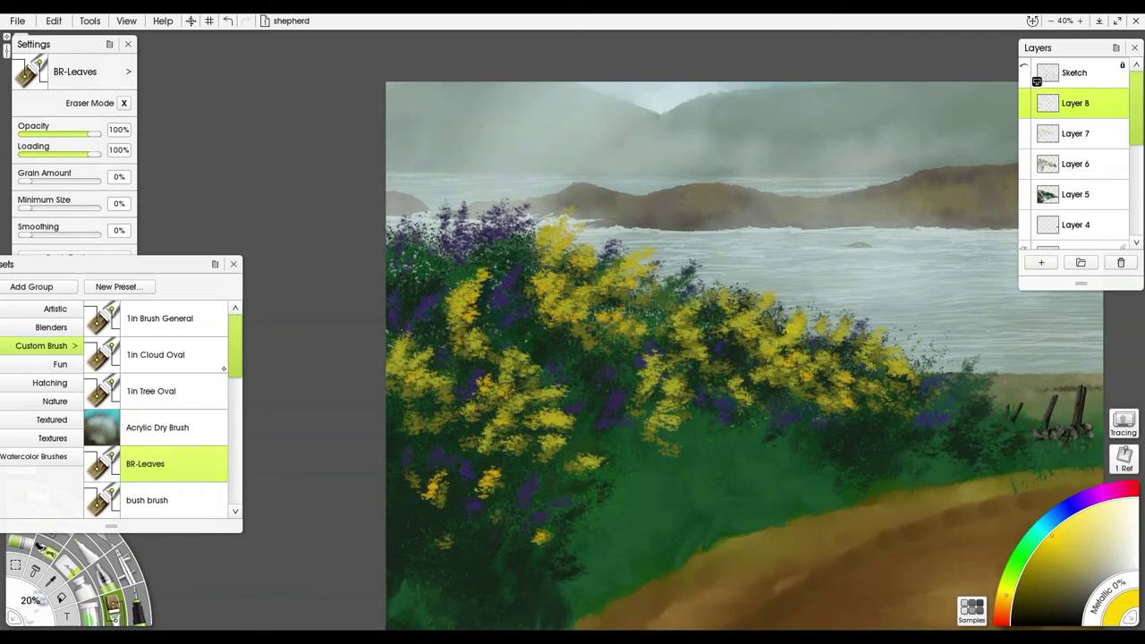
{"action": "left_click_drag", "start_coordinate": [231, 365], "coordinate": [235, 410]}
{"action": "left_click", "coordinate": [178, 369]}
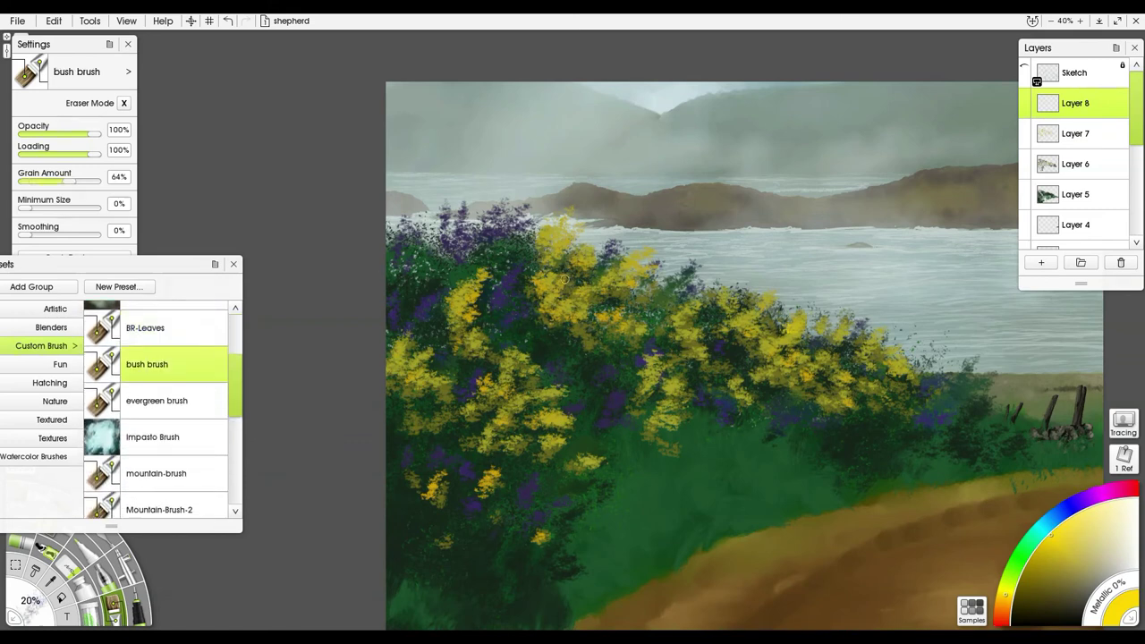
{"action": "mouse_move", "coordinate": [641, 251]}
{"action": "left_mouse_down"}
{"action": "mouse_move", "coordinate": [602, 271]}
{"action": "mouse_move", "coordinate": [620, 268]}
{"action": "mouse_move", "coordinate": [577, 263]}
{"action": "mouse_move", "coordinate": [587, 254]}
{"action": "mouse_move", "coordinate": [549, 239]}
{"action": "mouse_move", "coordinate": [526, 248]}
{"action": "mouse_move", "coordinate": [532, 258]}
{"action": "mouse_move", "coordinate": [567, 217]}
{"action": "left_mouse_up"}
{"action": "mouse_move", "coordinate": [670, 320]}
{"action": "left_mouse_down"}
{"action": "mouse_move", "coordinate": [697, 300]}
{"action": "mouse_move", "coordinate": [675, 318]}
{"action": "mouse_move", "coordinate": [729, 329]}
{"action": "mouse_move", "coordinate": [740, 306]}
{"action": "mouse_move", "coordinate": [747, 315]}
{"action": "mouse_move", "coordinate": [768, 294]}
{"action": "left_mouse_up"}
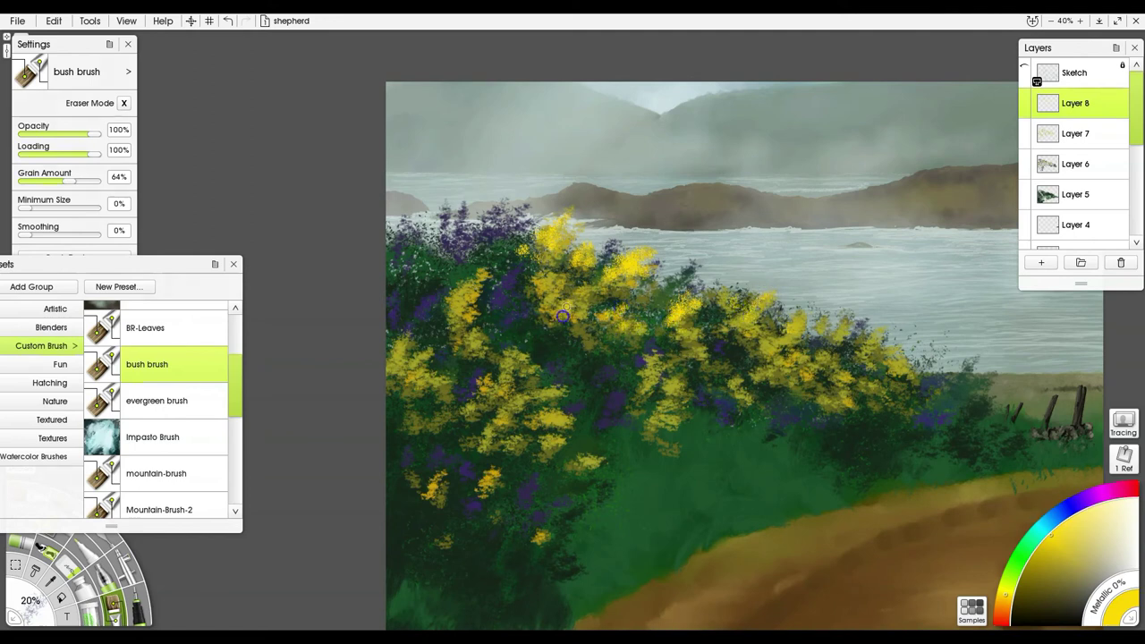
{"action": "mouse_move", "coordinate": [506, 385]}
{"action": "left_mouse_down"}
{"action": "mouse_move", "coordinate": [522, 355]}
{"action": "mouse_move", "coordinate": [517, 364]}
{"action": "mouse_move", "coordinate": [556, 392]}
{"action": "mouse_move", "coordinate": [530, 392]}
{"action": "mouse_move", "coordinate": [515, 411]}
{"action": "mouse_move", "coordinate": [570, 413]}
{"action": "left_mouse_up"}
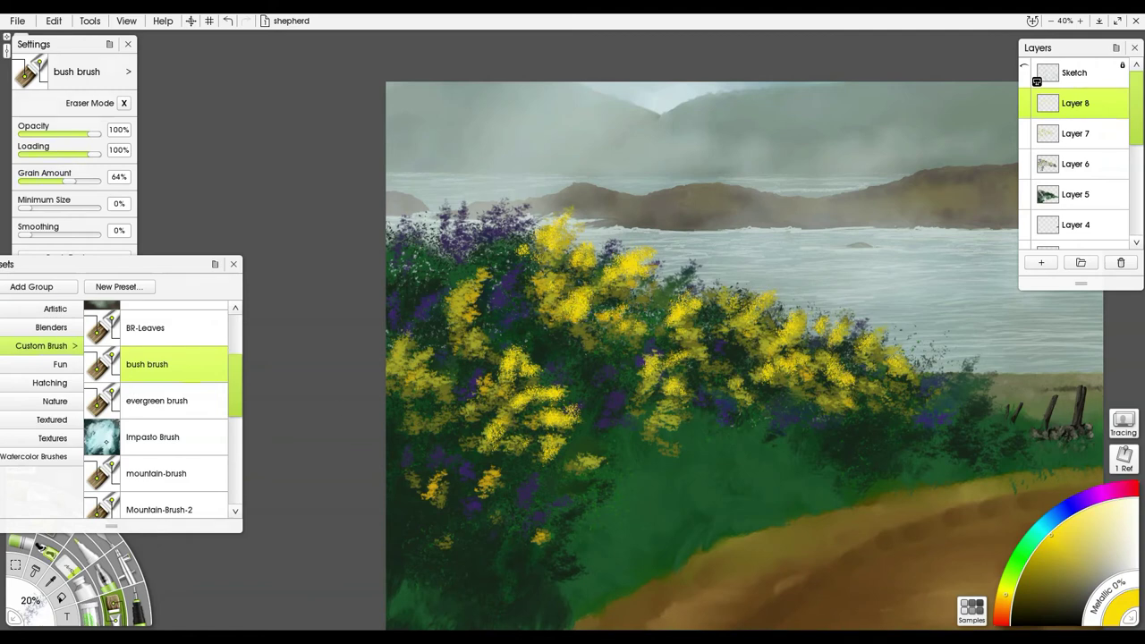
Step: Switch to the Acrylic Dry Brush and soften the yellow clusters on Layer 8, continuing on Layer 7 at the right end
{"action": "scroll", "coordinate": [233, 367], "scroll_direction": "up", "scroll_amount": 2}
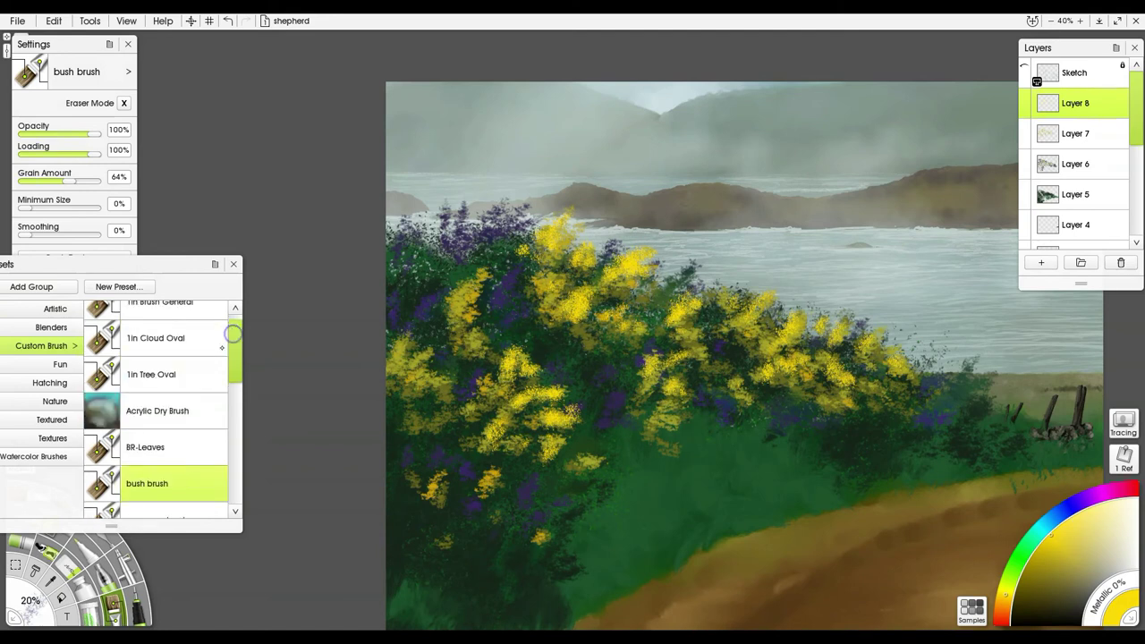
{"action": "left_click", "coordinate": [193, 411]}
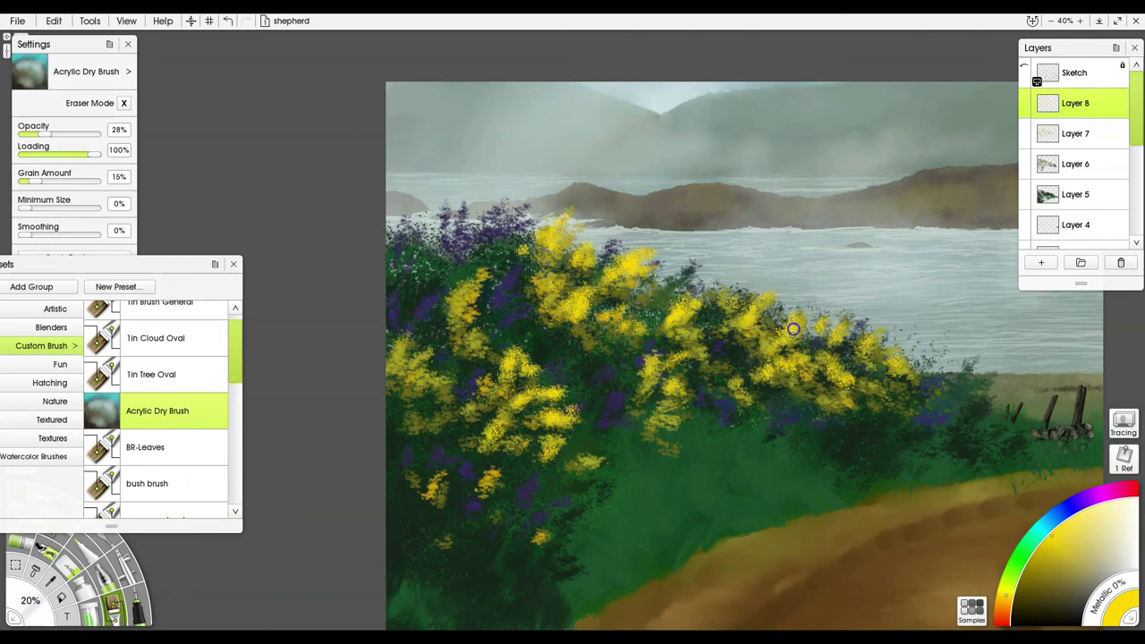
{"action": "left_click_drag", "start_coordinate": [630, 267], "coordinate": [637, 271]}
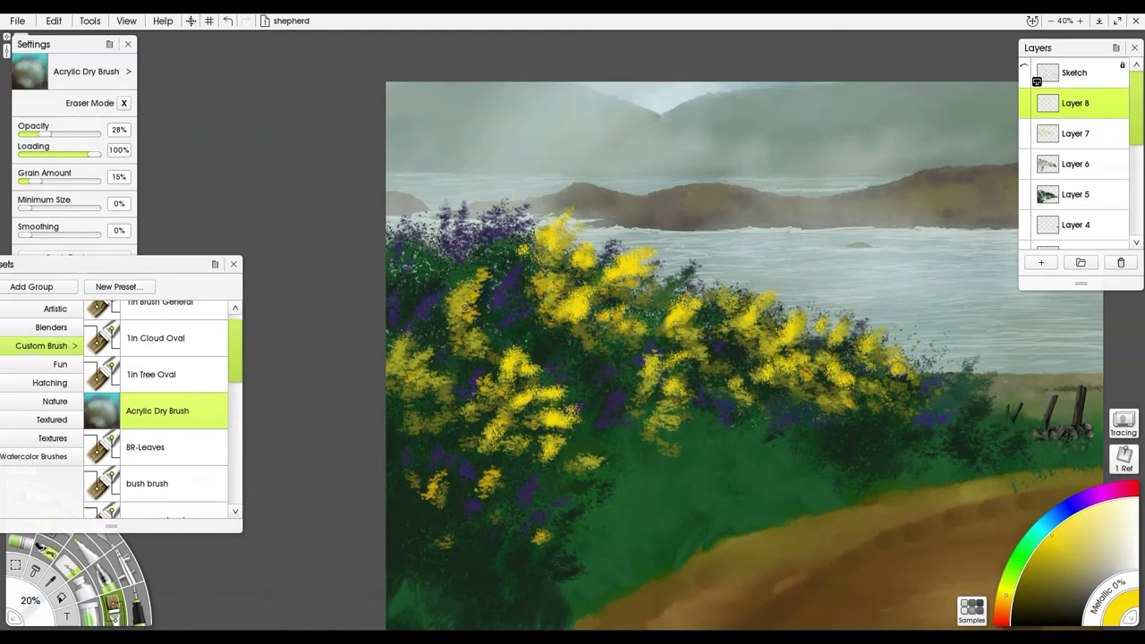
{"action": "left_click", "coordinate": [1076, 133]}
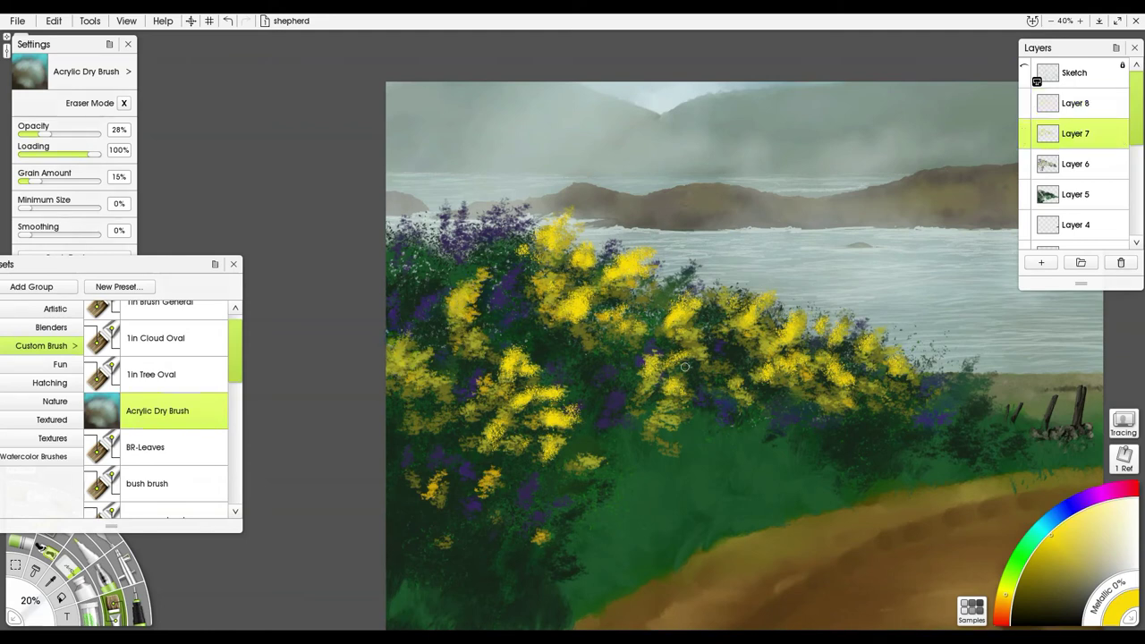
{"action": "mouse_move", "coordinate": [872, 399]}
{"action": "left_mouse_down"}
{"action": "mouse_move", "coordinate": [911, 395]}
{"action": "mouse_move", "coordinate": [868, 389]}
{"action": "left_mouse_up"}
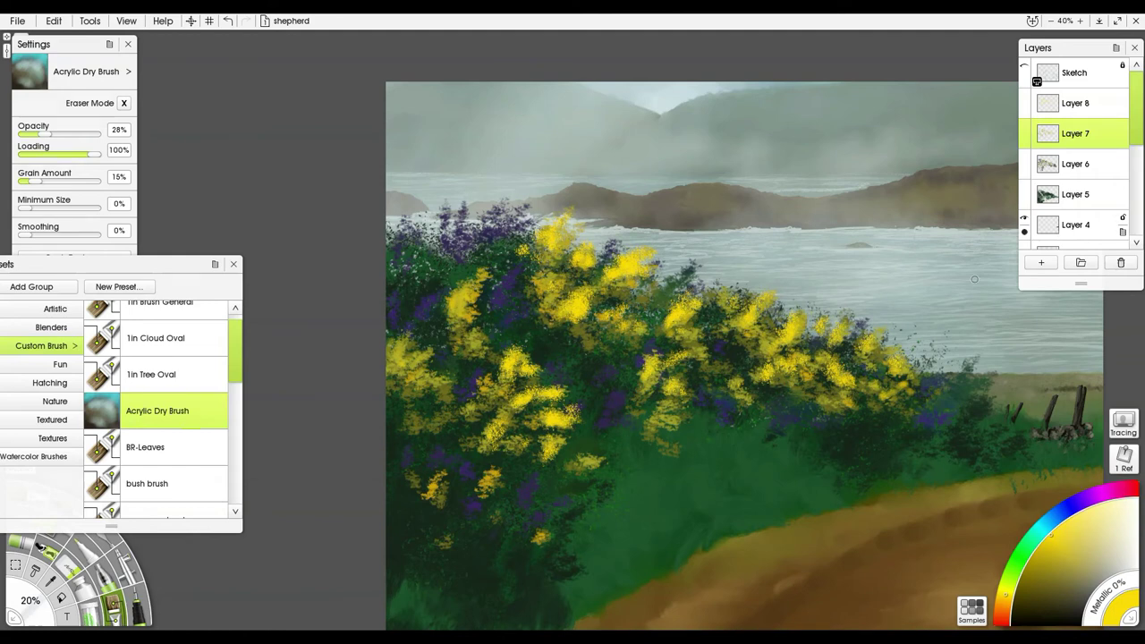
Step: Switch to the Gouache Dry Brush from the Watercolor Brushes, try it on the middle yellow cluster, and make Layer 8 active
{"action": "scroll", "coordinate": [695, 490], "scroll_direction": "up", "scroll_amount": 6}
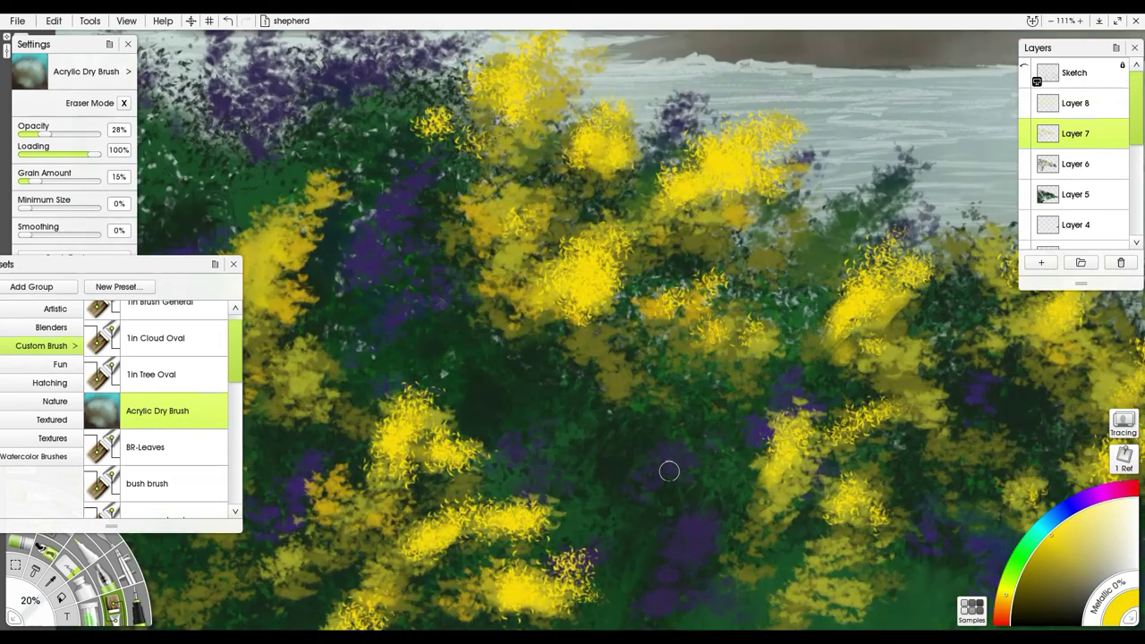
{"action": "scroll", "coordinate": [975, 88], "scroll_direction": "down", "scroll_amount": 1}
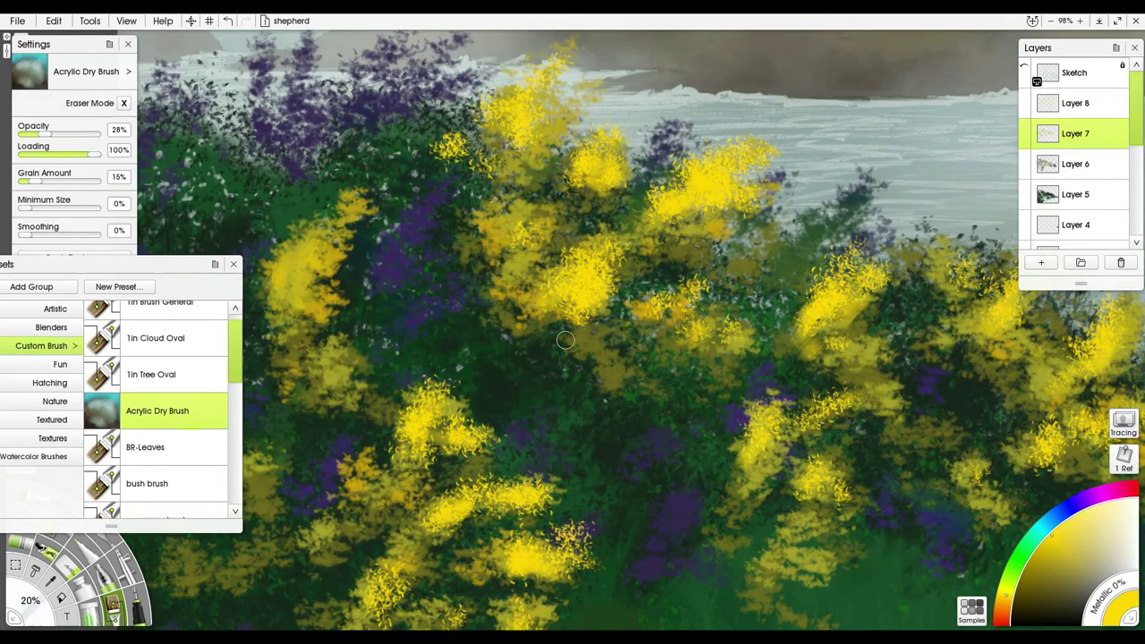
{"action": "left_click_drag", "start_coordinate": [565, 340], "coordinate": [799, 220]}
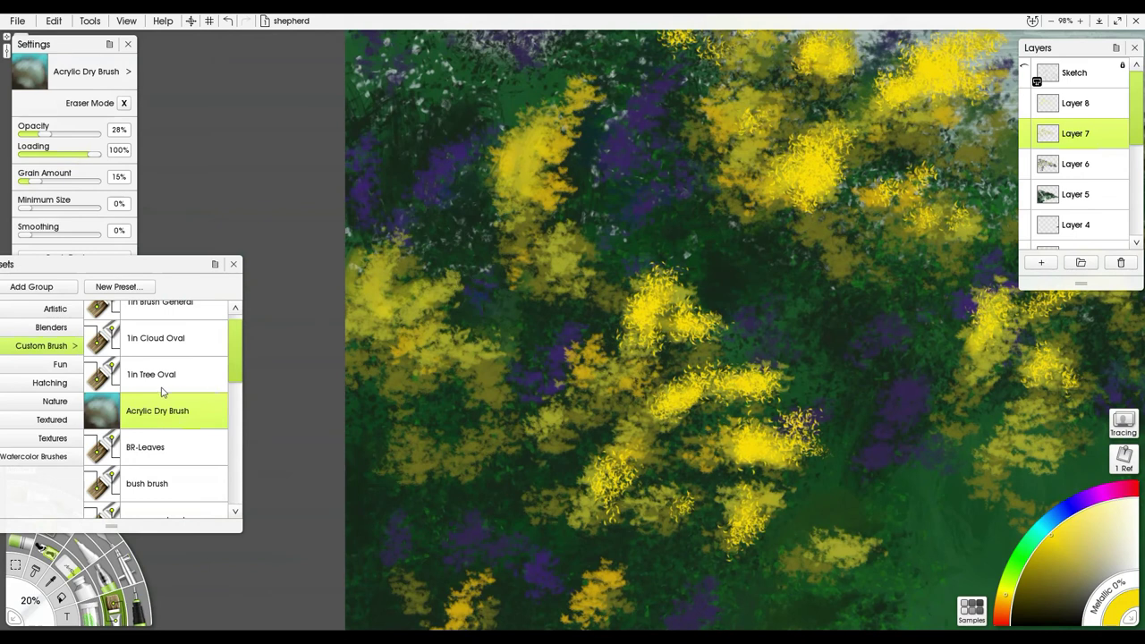
{"action": "left_click", "coordinate": [43, 456]}
{"action": "left_click", "coordinate": [113, 427]}
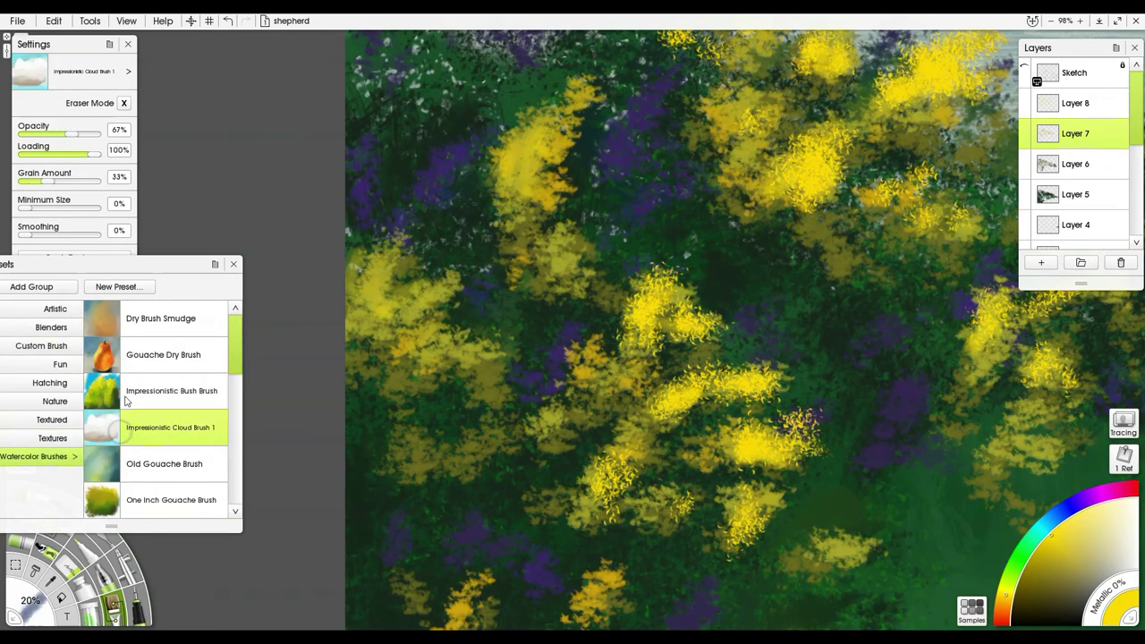
{"action": "left_click", "coordinate": [150, 355]}
{"action": "mouse_move", "coordinate": [775, 188]}
{"action": "left_mouse_down"}
{"action": "mouse_move", "coordinate": [792, 159]}
{"action": "mouse_move", "coordinate": [819, 204]}
{"action": "left_mouse_up"}
{"action": "left_click", "coordinate": [1073, 103]}
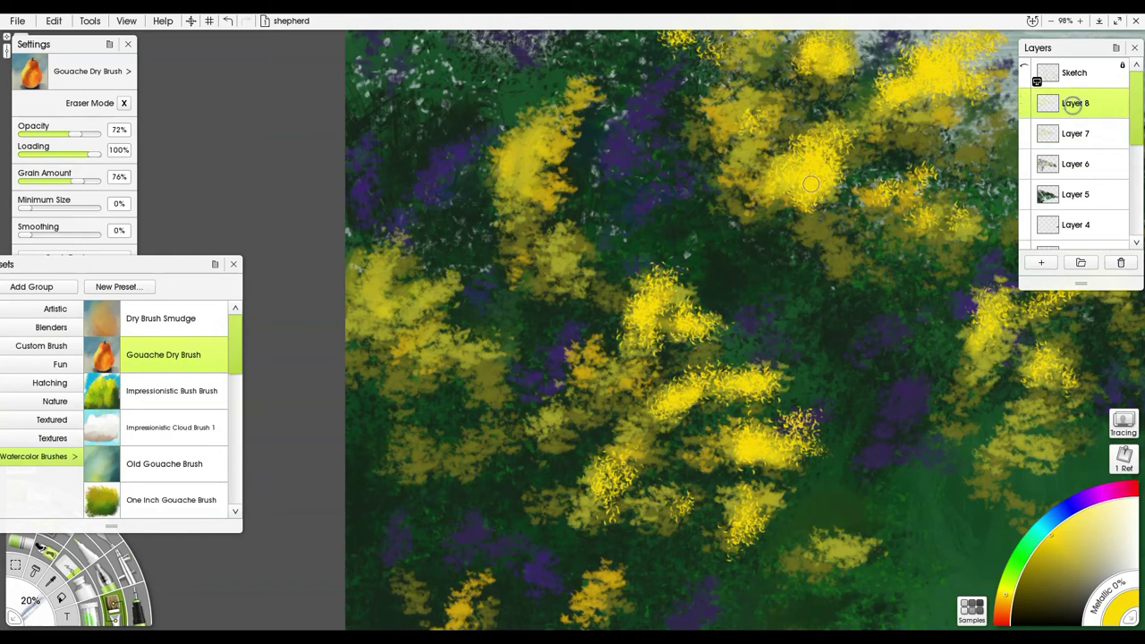
Step: Paint solid yellow highlights over the middle, lower left and far left flower clusters on Layer 8
{"action": "left_click_drag", "start_coordinate": [794, 178], "coordinate": [829, 136]}
{"action": "mouse_move", "coordinate": [644, 333]}
{"action": "left_mouse_down"}
{"action": "mouse_move", "coordinate": [656, 284]}
{"action": "mouse_move", "coordinate": [673, 320]}
{"action": "mouse_move", "coordinate": [670, 387]}
{"action": "mouse_move", "coordinate": [609, 485]}
{"action": "mouse_move", "coordinate": [619, 474]}
{"action": "mouse_move", "coordinate": [590, 493]}
{"action": "mouse_move", "coordinate": [594, 468]}
{"action": "mouse_move", "coordinate": [622, 457]}
{"action": "mouse_move", "coordinate": [627, 509]}
{"action": "mouse_move", "coordinate": [687, 502]}
{"action": "left_mouse_up"}
{"action": "left_click_drag", "start_coordinate": [598, 387], "coordinate": [639, 369]}
{"action": "left_click_drag", "start_coordinate": [669, 405], "coordinate": [742, 413]}
{"action": "mouse_move", "coordinate": [744, 492]}
{"action": "left_mouse_down"}
{"action": "mouse_move", "coordinate": [780, 494]}
{"action": "mouse_move", "coordinate": [763, 498]}
{"action": "left_mouse_up"}
{"action": "mouse_move", "coordinate": [552, 415]}
{"action": "left_mouse_down"}
{"action": "mouse_move", "coordinate": [587, 419]}
{"action": "mouse_move", "coordinate": [571, 417]}
{"action": "mouse_move", "coordinate": [589, 377]}
{"action": "mouse_move", "coordinate": [576, 371]}
{"action": "mouse_move", "coordinate": [597, 332]}
{"action": "left_mouse_up"}
{"action": "left_click_drag", "start_coordinate": [433, 324], "coordinate": [399, 352]}
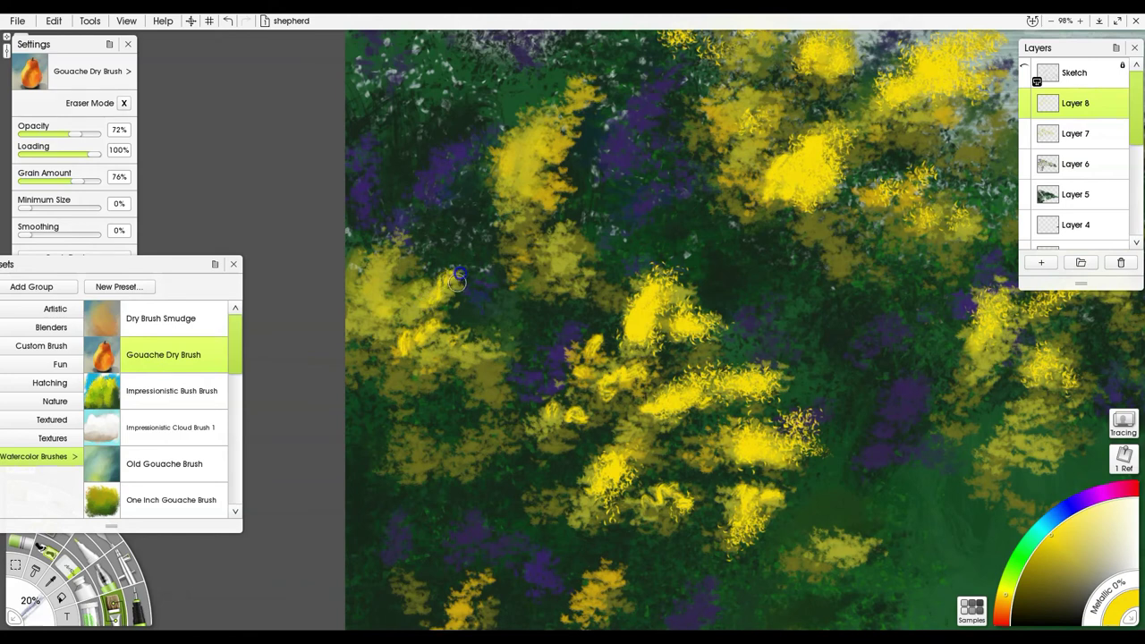
{"action": "mouse_move", "coordinate": [462, 280]}
{"action": "left_mouse_down"}
{"action": "mouse_move", "coordinate": [460, 269]}
{"action": "mouse_move", "coordinate": [561, 197]}
{"action": "left_mouse_up"}
{"action": "mouse_move", "coordinate": [532, 143]}
{"action": "left_mouse_down"}
{"action": "mouse_move", "coordinate": [528, 153]}
{"action": "mouse_move", "coordinate": [540, 113]}
{"action": "mouse_move", "coordinate": [525, 146]}
{"action": "mouse_move", "coordinate": [532, 161]}
{"action": "left_mouse_up"}
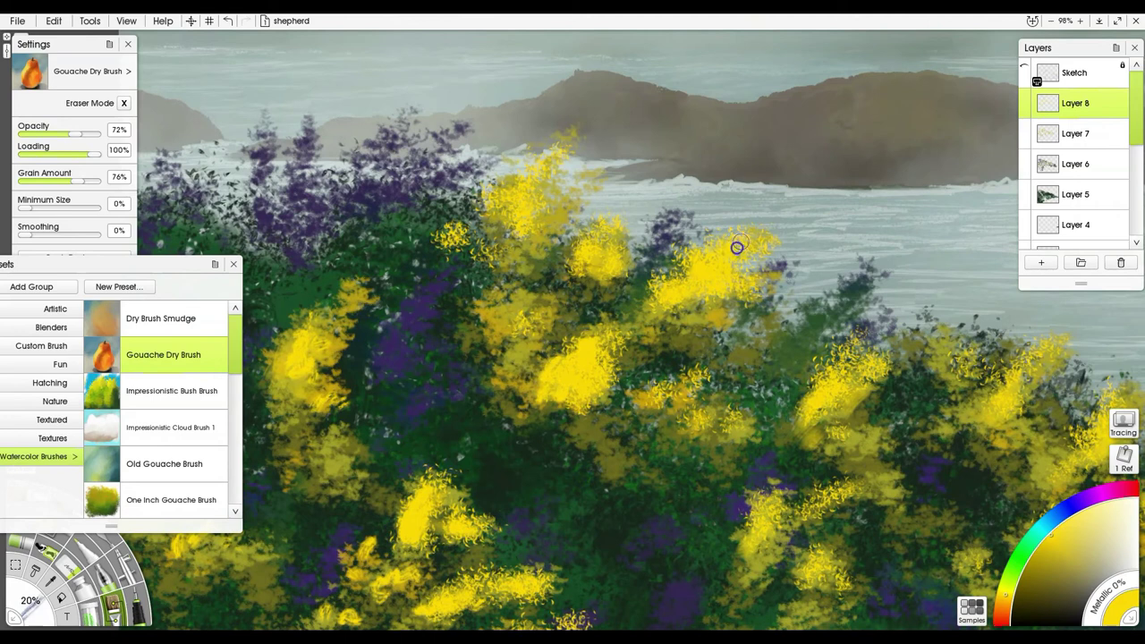
Step: Brighten the yellow clusters along the upper crest of the bushes, including the small blossom beside the purple flowers
{"action": "mouse_move", "coordinate": [737, 247]}
{"action": "left_mouse_down"}
{"action": "mouse_move", "coordinate": [774, 229]}
{"action": "mouse_move", "coordinate": [783, 242]}
{"action": "mouse_move", "coordinate": [734, 233]}
{"action": "mouse_move", "coordinate": [658, 304]}
{"action": "left_mouse_up"}
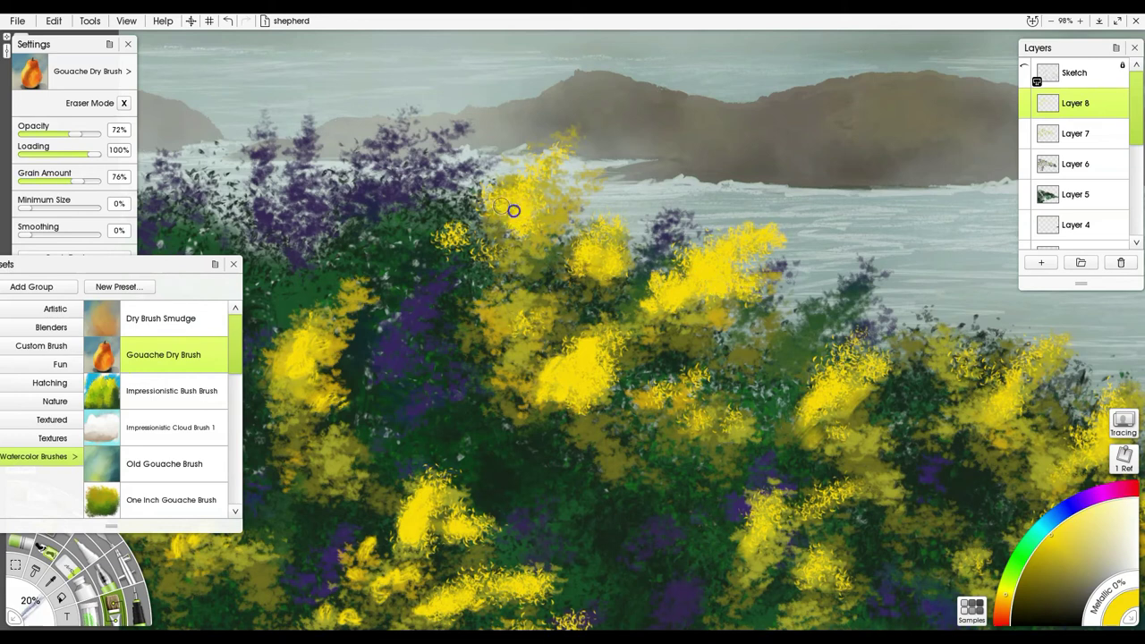
{"action": "mouse_move", "coordinate": [521, 193]}
{"action": "left_mouse_down"}
{"action": "mouse_move", "coordinate": [545, 177]}
{"action": "mouse_move", "coordinate": [562, 138]}
{"action": "left_mouse_up"}
{"action": "mouse_move", "coordinate": [464, 242]}
{"action": "left_mouse_down"}
{"action": "mouse_move", "coordinate": [458, 228]}
{"action": "mouse_move", "coordinate": [451, 240]}
{"action": "mouse_move", "coordinate": [447, 219]}
{"action": "mouse_move", "coordinate": [450, 231]}
{"action": "left_mouse_up"}
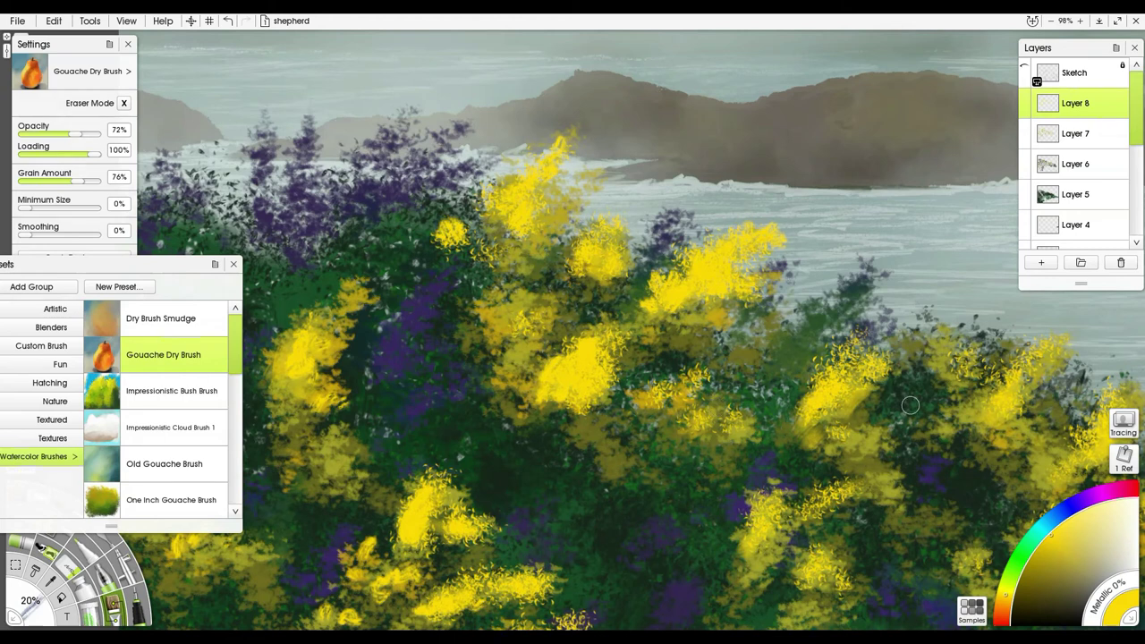
{"action": "mouse_move", "coordinate": [839, 377]}
{"action": "left_mouse_down"}
{"action": "mouse_move", "coordinate": [900, 357]}
{"action": "mouse_move", "coordinate": [899, 343]}
{"action": "mouse_move", "coordinate": [852, 360]}
{"action": "mouse_move", "coordinate": [852, 346]}
{"action": "mouse_move", "coordinate": [818, 371]}
{"action": "mouse_move", "coordinate": [836, 384]}
{"action": "mouse_move", "coordinate": [771, 424]}
{"action": "mouse_move", "coordinate": [733, 411]}
{"action": "mouse_move", "coordinate": [741, 405]}
{"action": "mouse_move", "coordinate": [727, 419]}
{"action": "mouse_move", "coordinate": [695, 395]}
{"action": "mouse_move", "coordinate": [694, 377]}
{"action": "mouse_move", "coordinate": [687, 391]}
{"action": "mouse_move", "coordinate": [700, 406]}
{"action": "mouse_move", "coordinate": [659, 387]}
{"action": "mouse_move", "coordinate": [760, 358]}
{"action": "left_mouse_up"}
{"action": "left_click_drag", "start_coordinate": [980, 402], "coordinate": [864, 391]}
{"action": "mouse_move", "coordinate": [762, 382]}
{"action": "left_mouse_down"}
{"action": "mouse_move", "coordinate": [849, 307]}
{"action": "mouse_move", "coordinate": [864, 311]}
{"action": "left_mouse_up"}
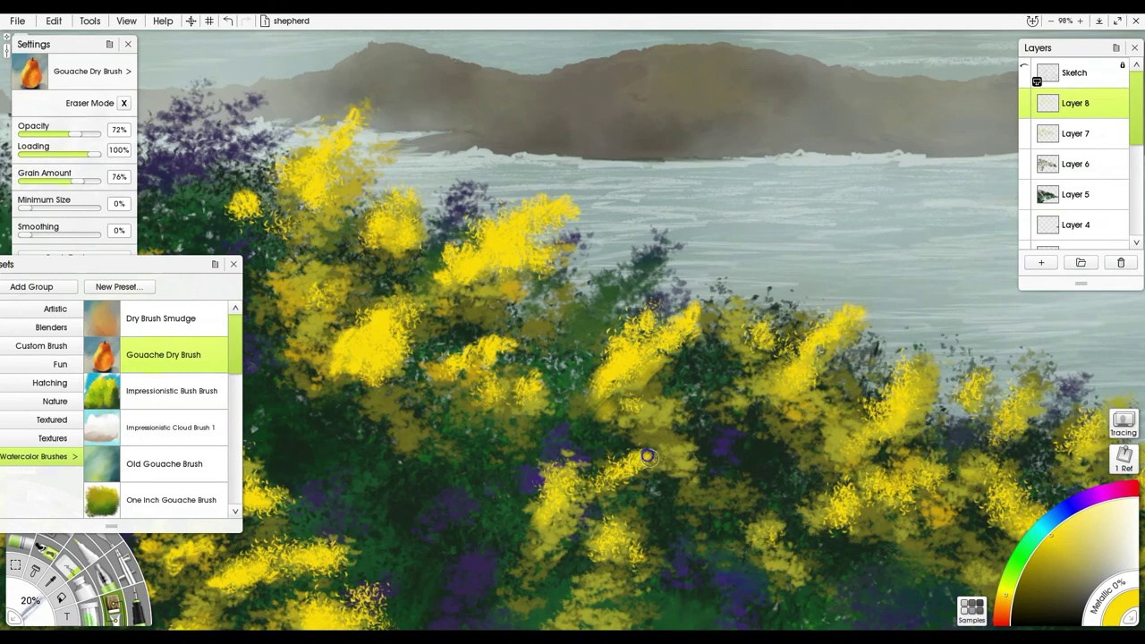
Step: Continue the bright yellow highlights over the lower central cluster and the right-hand crest clusters
{"action": "left_click_drag", "start_coordinate": [624, 551], "coordinate": [623, 548]}
{"action": "left_click_drag", "start_coordinate": [894, 442], "coordinate": [820, 288]}
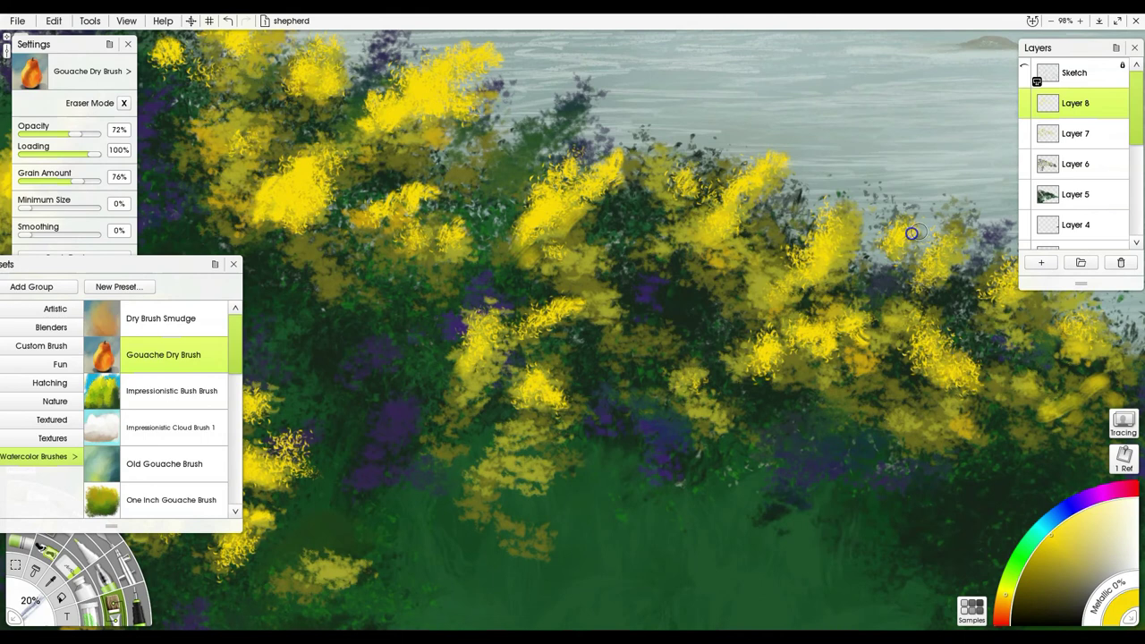
{"action": "mouse_move", "coordinate": [930, 353]}
{"action": "left_mouse_down"}
{"action": "mouse_move", "coordinate": [951, 372]}
{"action": "mouse_move", "coordinate": [926, 342]}
{"action": "left_mouse_up"}
{"action": "left_click_drag", "start_coordinate": [992, 368], "coordinate": [814, 416]}
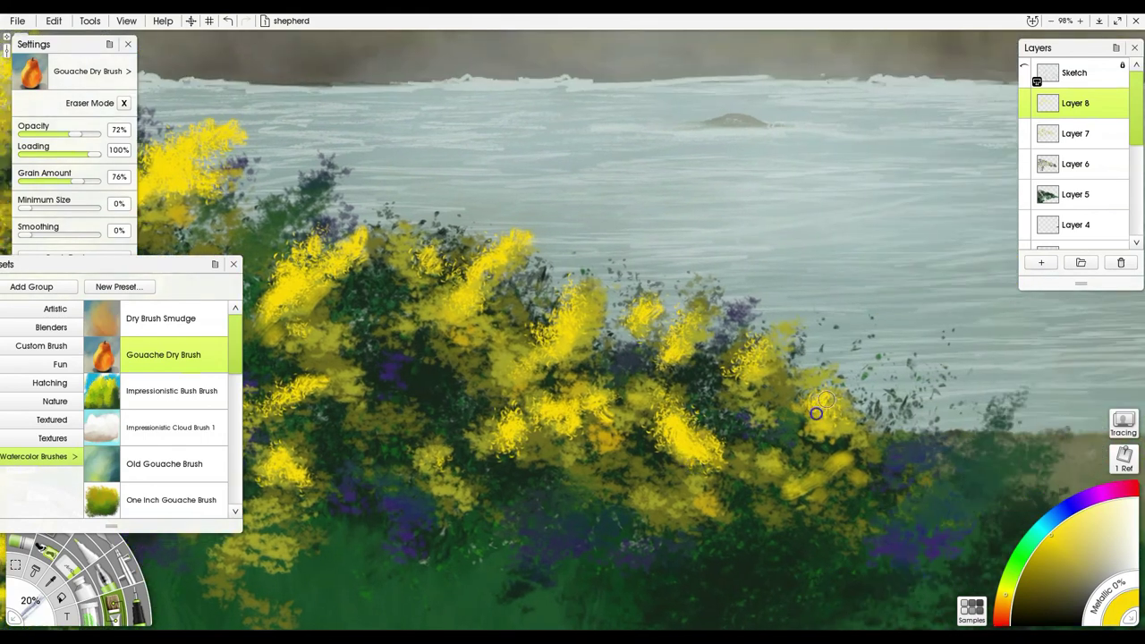
{"action": "mouse_move", "coordinate": [745, 369]}
{"action": "left_mouse_down"}
{"action": "mouse_move", "coordinate": [767, 343]}
{"action": "mouse_move", "coordinate": [743, 356]}
{"action": "mouse_move", "coordinate": [770, 334]}
{"action": "left_mouse_up"}
{"action": "left_click_drag", "start_coordinate": [678, 349], "coordinate": [707, 299]}
Step: Touch up the lower left yellow clusters with a few more Gouache Dry Brush dabs
{"action": "mouse_move", "coordinate": [743, 405]}
{"action": "left_mouse_down"}
{"action": "mouse_move", "coordinate": [1056, 370]}
{"action": "mouse_move", "coordinate": [1028, 368]}
{"action": "left_mouse_up"}
{"action": "mouse_move", "coordinate": [705, 466]}
{"action": "left_mouse_down"}
{"action": "mouse_move", "coordinate": [1064, 432]}
{"action": "mouse_move", "coordinate": [1046, 436]}
{"action": "left_mouse_up"}
{"action": "mouse_move", "coordinate": [653, 463]}
{"action": "left_mouse_down"}
{"action": "mouse_move", "coordinate": [655, 479]}
{"action": "mouse_move", "coordinate": [680, 454]}
{"action": "mouse_move", "coordinate": [669, 451]}
{"action": "left_mouse_up"}
{"action": "left_click_drag", "start_coordinate": [470, 537], "coordinate": [462, 531]}
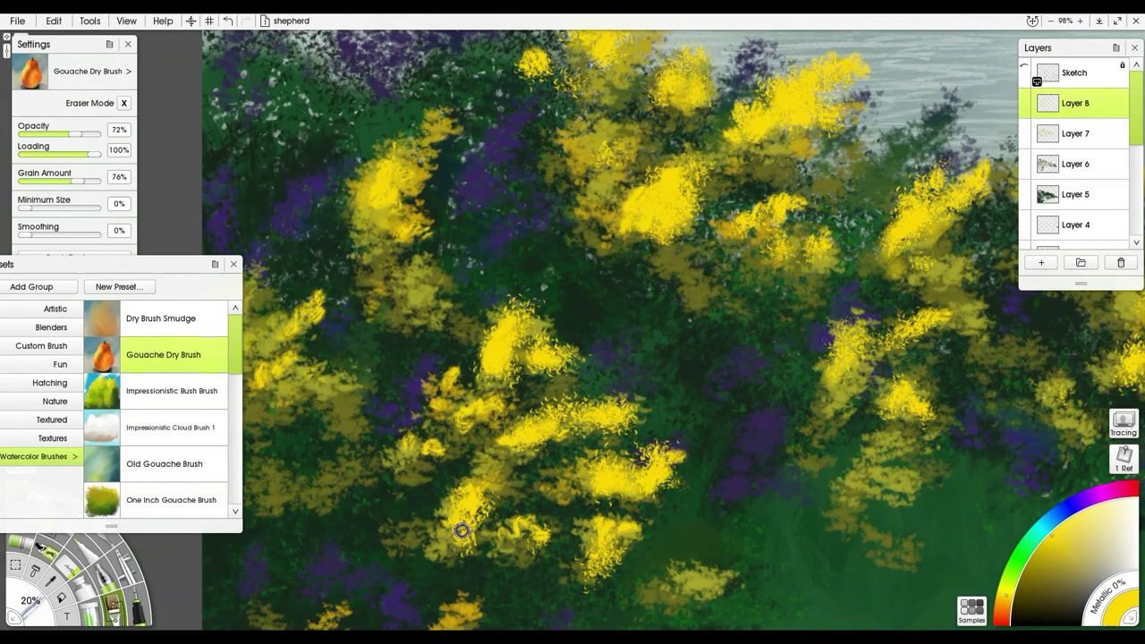
Step: Sample the dark purple flowers, choose a lighter purple, and stroke highlights onto the purple cluster between the yellow blossoms
{"action": "left_click_drag", "start_coordinate": [719, 470], "coordinate": [971, 477]}
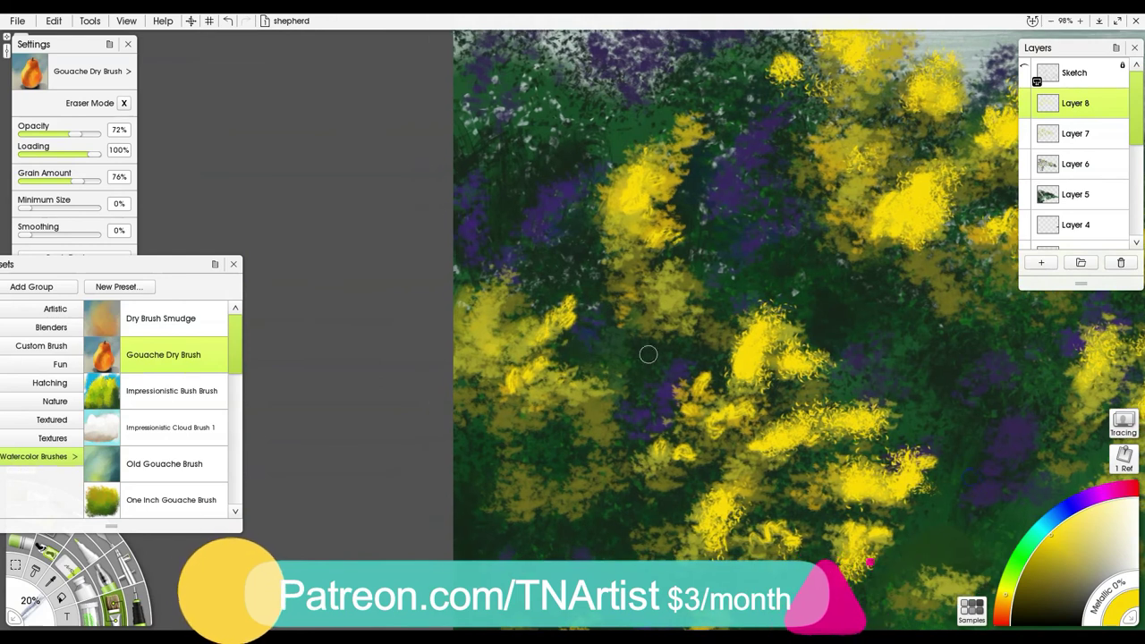
{"action": "left_click_drag", "start_coordinate": [699, 268], "coordinate": [562, 398]}
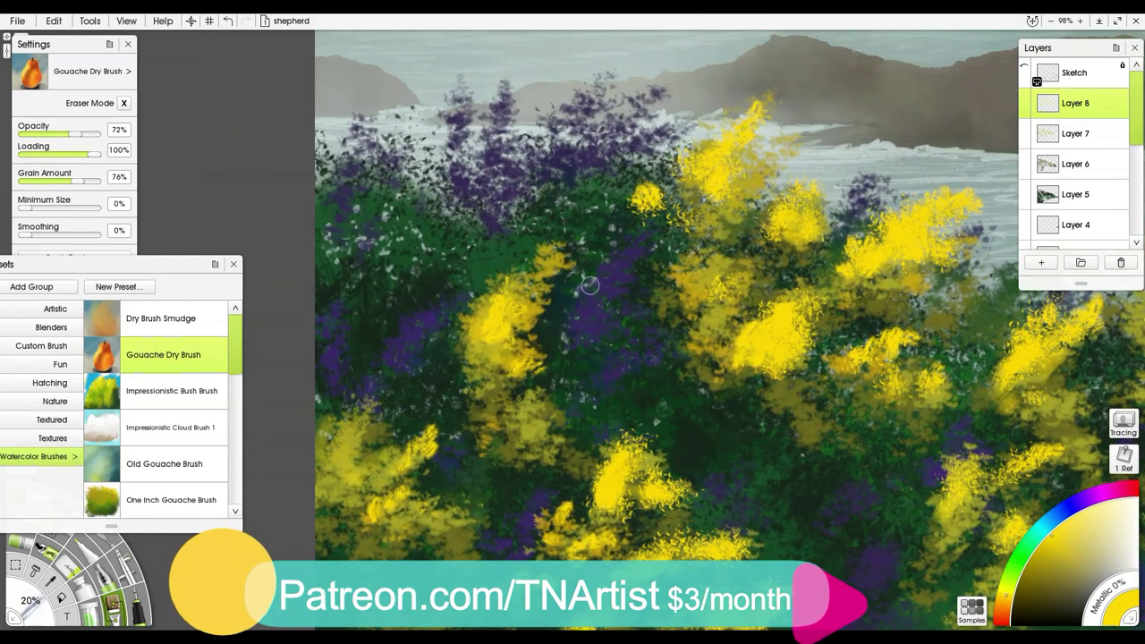
{"action": "left_click", "coordinate": [592, 316], "text": "alt"}
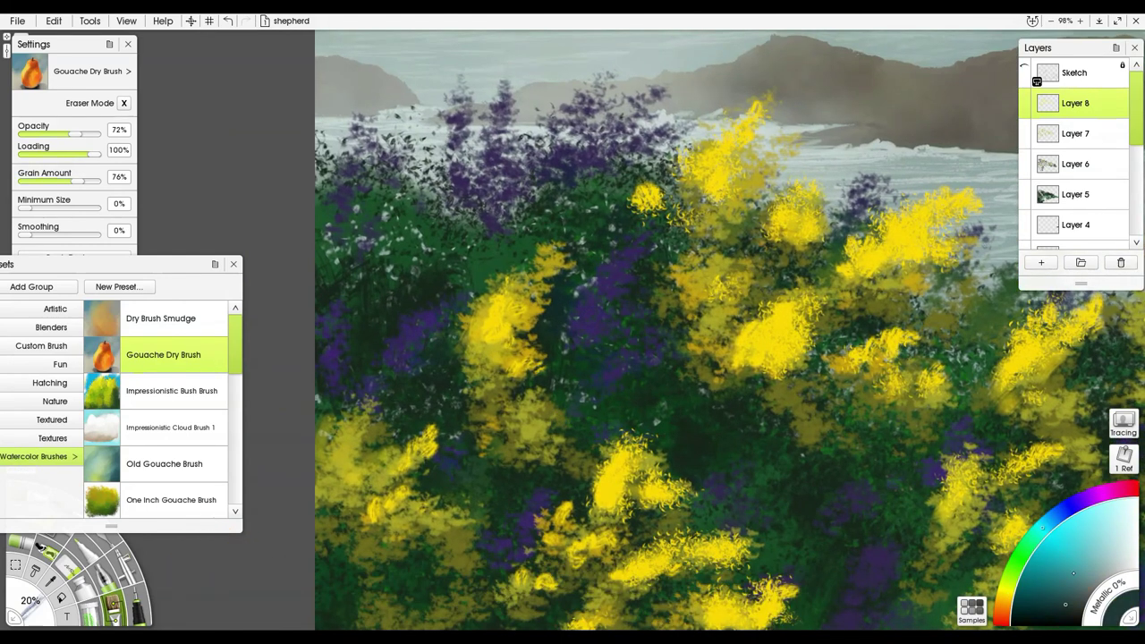
{"action": "left_click", "coordinate": [593, 358], "text": "alt"}
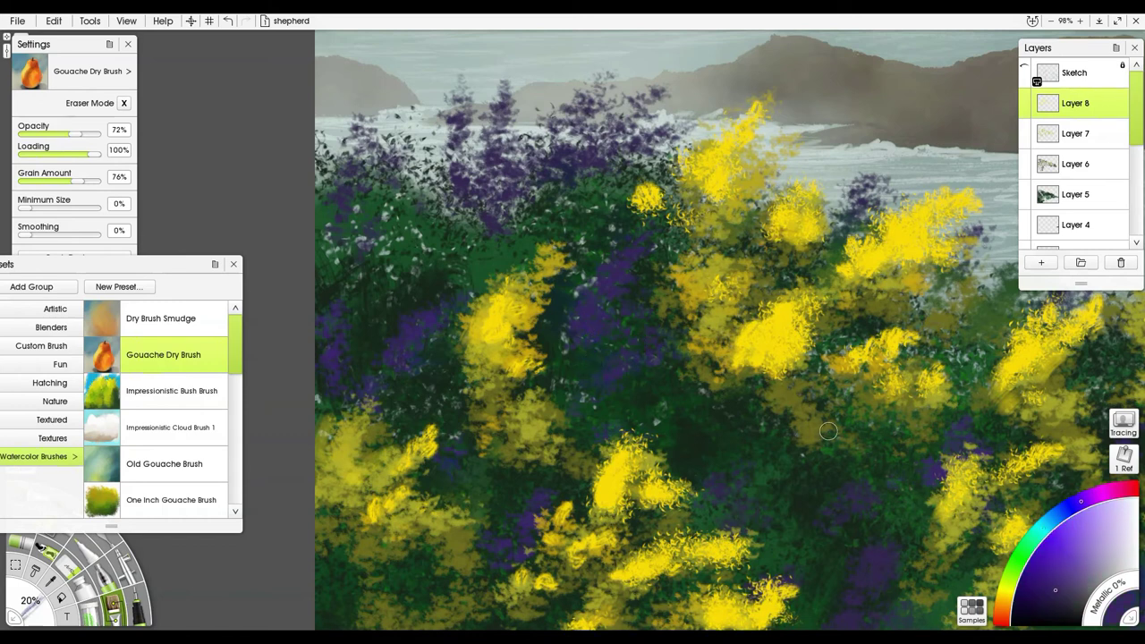
{"action": "left_click", "coordinate": [1081, 567]}
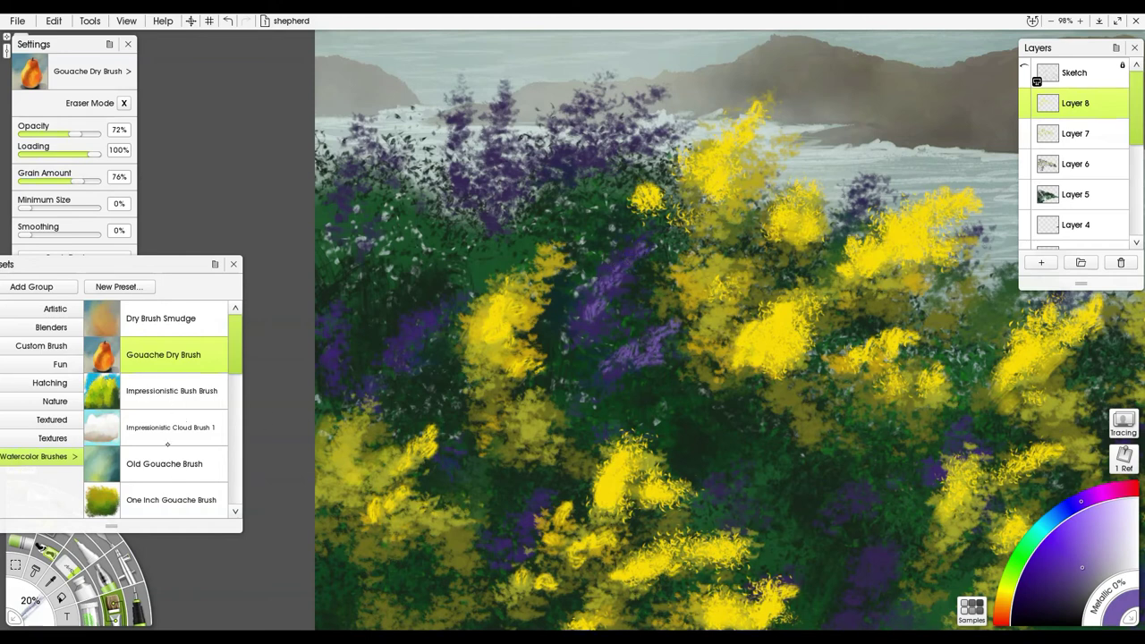
Step: Switch to the One Inch Gouache Brush and paint lighter purple highlights on the central, upper and far left purple clusters
{"action": "left_click", "coordinate": [191, 500]}
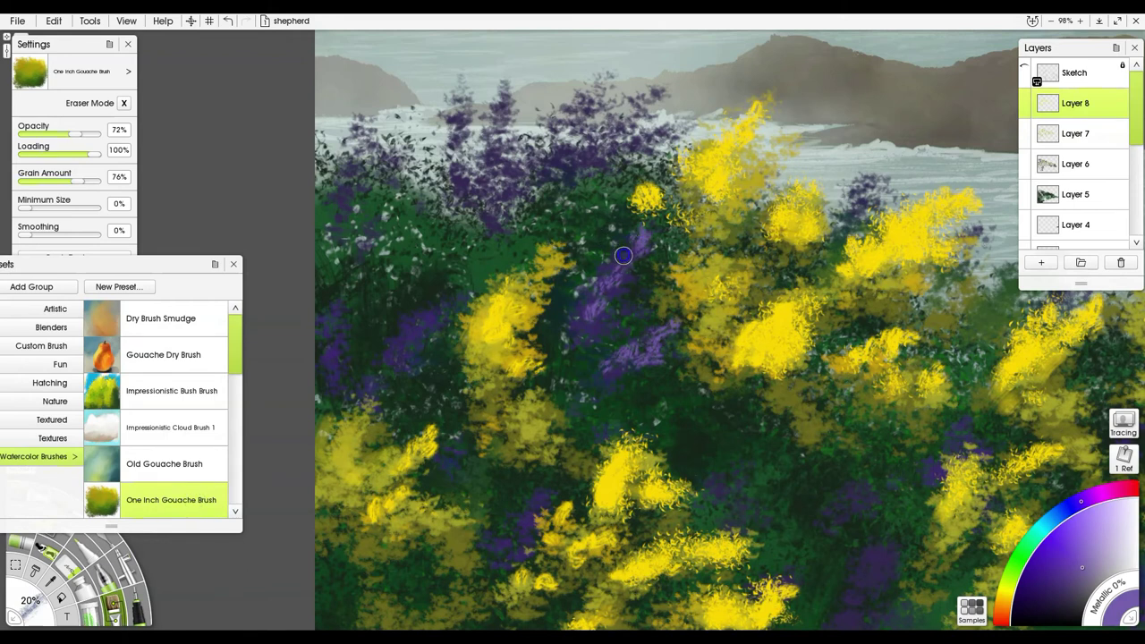
{"action": "left_click_drag", "start_coordinate": [596, 295], "coordinate": [593, 315]}
{"action": "mouse_move", "coordinate": [541, 170]}
{"action": "left_mouse_down"}
{"action": "mouse_move", "coordinate": [575, 138]}
{"action": "mouse_move", "coordinate": [599, 139]}
{"action": "left_mouse_up"}
{"action": "mouse_move", "coordinate": [386, 351]}
{"action": "left_mouse_down"}
{"action": "mouse_move", "coordinate": [459, 279]}
{"action": "mouse_move", "coordinate": [408, 333]}
{"action": "left_mouse_up"}
{"action": "scroll", "coordinate": [820, 471], "scroll_direction": "up", "scroll_amount": 3}
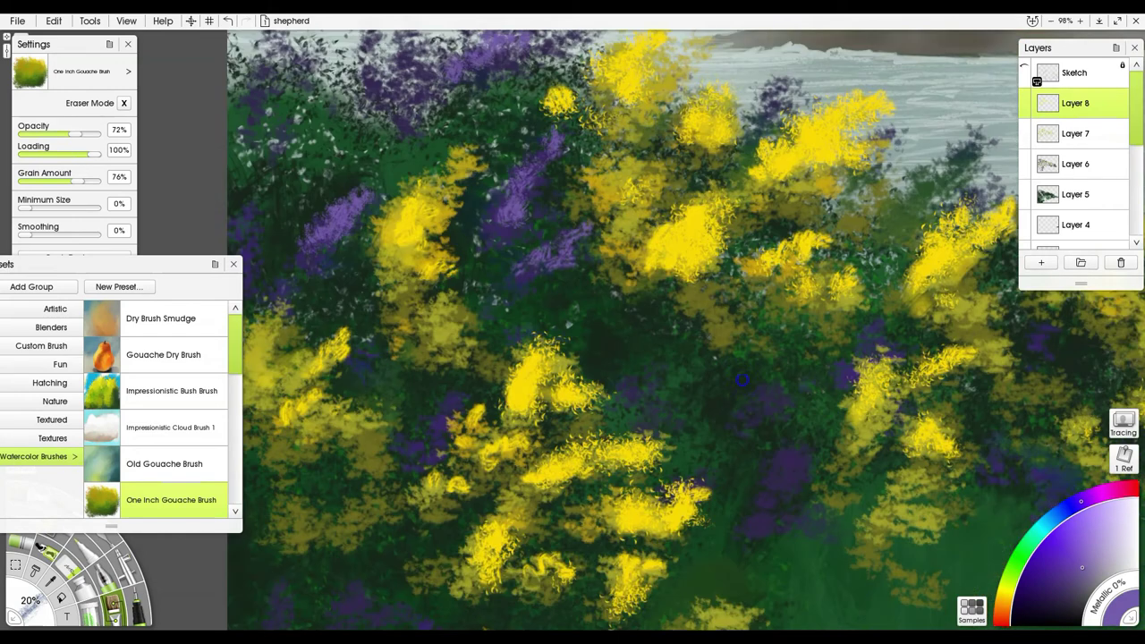
Step: Paint lighter purple highlights on the dark purple clusters in the middle of the bush, below the central yellow blossoms
{"action": "mouse_move", "coordinate": [728, 443]}
{"action": "left_mouse_down"}
{"action": "mouse_move", "coordinate": [776, 384]}
{"action": "mouse_move", "coordinate": [757, 427]}
{"action": "mouse_move", "coordinate": [717, 454]}
{"action": "mouse_move", "coordinate": [713, 474]}
{"action": "mouse_move", "coordinate": [741, 463]}
{"action": "left_mouse_up"}
{"action": "left_click_drag", "start_coordinate": [711, 376], "coordinate": [752, 342]}
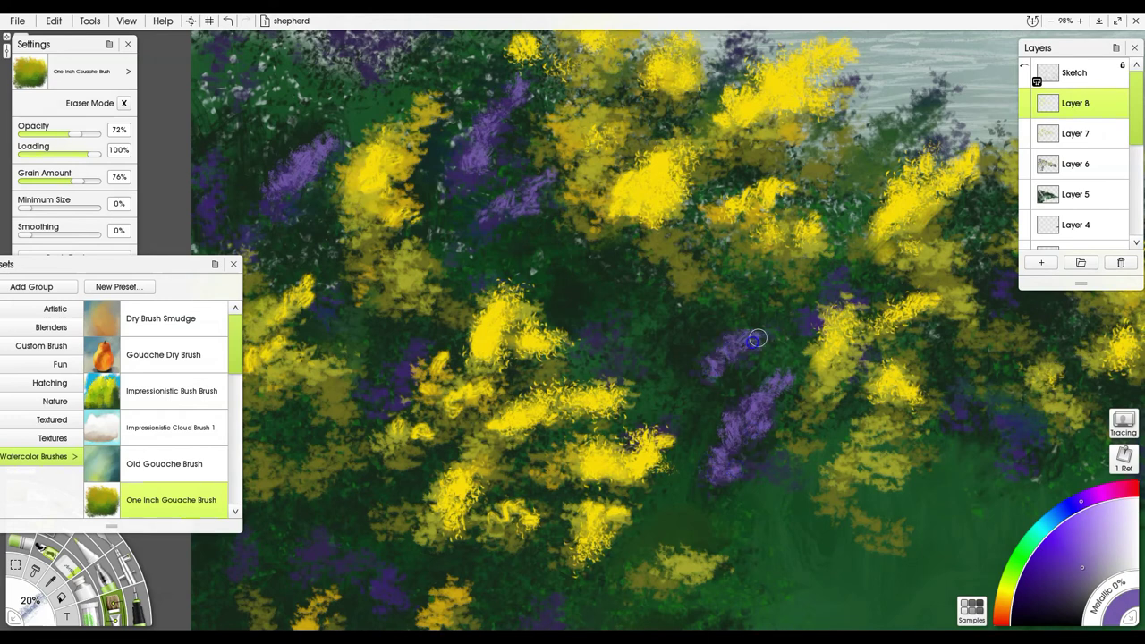
{"action": "mouse_move", "coordinate": [623, 353]}
{"action": "left_mouse_down"}
{"action": "mouse_move", "coordinate": [656, 333]}
{"action": "mouse_move", "coordinate": [646, 319]}
{"action": "mouse_move", "coordinate": [592, 339]}
{"action": "mouse_move", "coordinate": [620, 306]}
{"action": "left_mouse_up"}
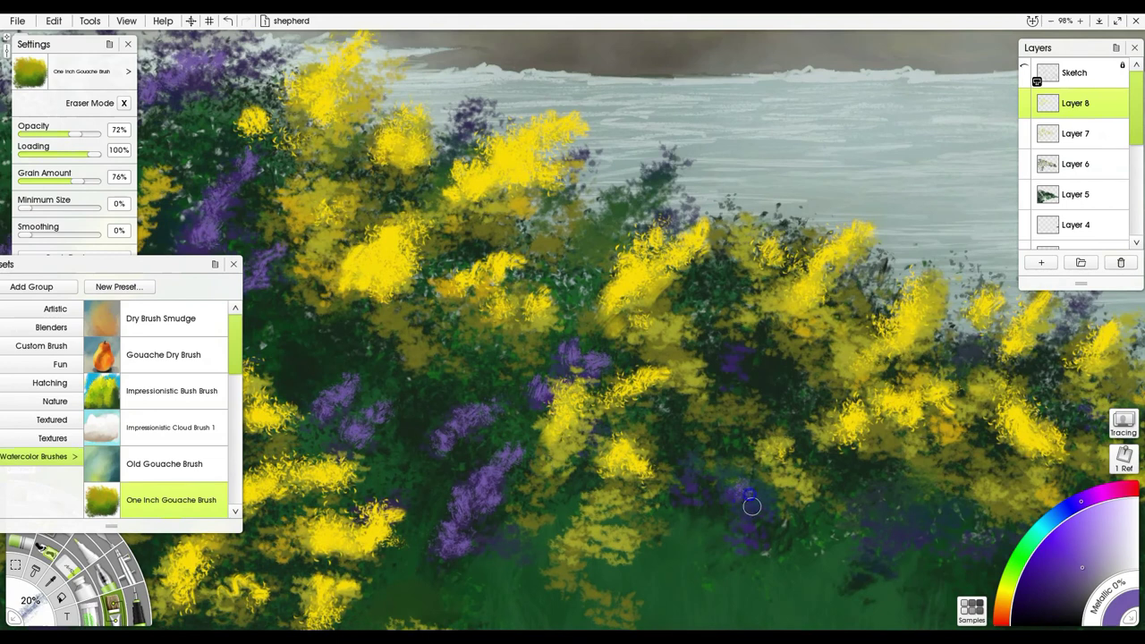
{"action": "mouse_move", "coordinate": [758, 520]}
{"action": "left_mouse_down"}
{"action": "mouse_move", "coordinate": [773, 495]}
{"action": "mouse_move", "coordinate": [756, 489]}
{"action": "mouse_move", "coordinate": [694, 509]}
{"action": "mouse_move", "coordinate": [696, 474]}
{"action": "left_mouse_up"}
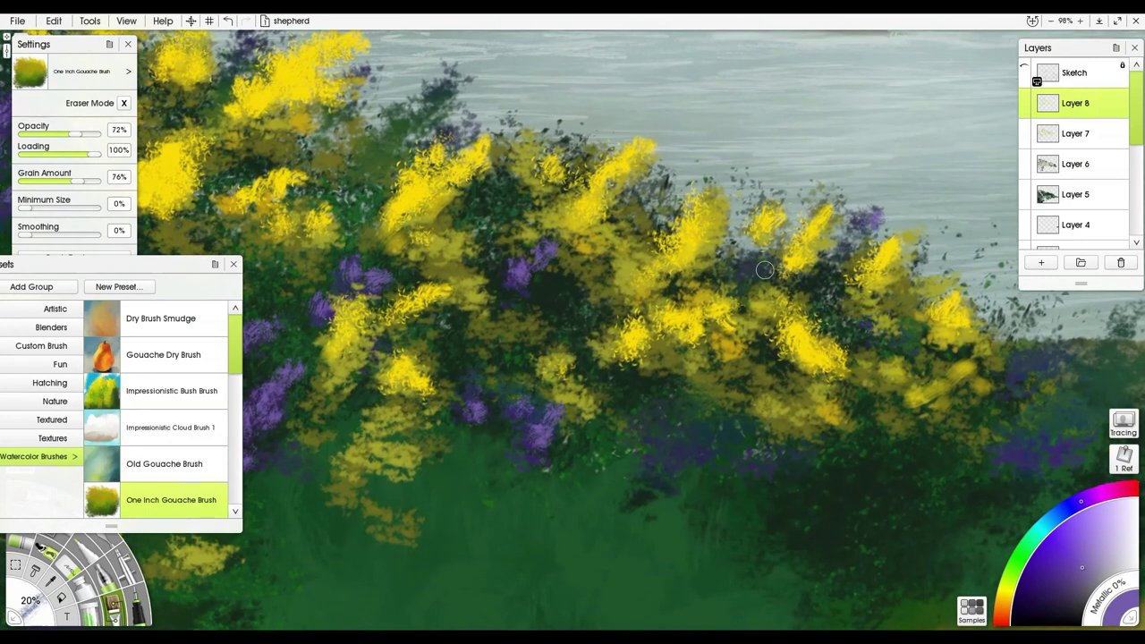
Step: Dab lighter purple highlights on the clusters along the lower edge, the right-hand tip and the crest of the bush
{"action": "mouse_move", "coordinate": [673, 420]}
{"action": "left_mouse_down"}
{"action": "mouse_move", "coordinate": [691, 439]}
{"action": "mouse_move", "coordinate": [696, 394]}
{"action": "left_mouse_up"}
{"action": "left_click_drag", "start_coordinate": [930, 440], "coordinate": [918, 430]}
{"action": "mouse_move", "coordinate": [991, 431]}
{"action": "left_mouse_down"}
{"action": "mouse_move", "coordinate": [1016, 370]}
{"action": "mouse_move", "coordinate": [1048, 354]}
{"action": "left_mouse_up"}
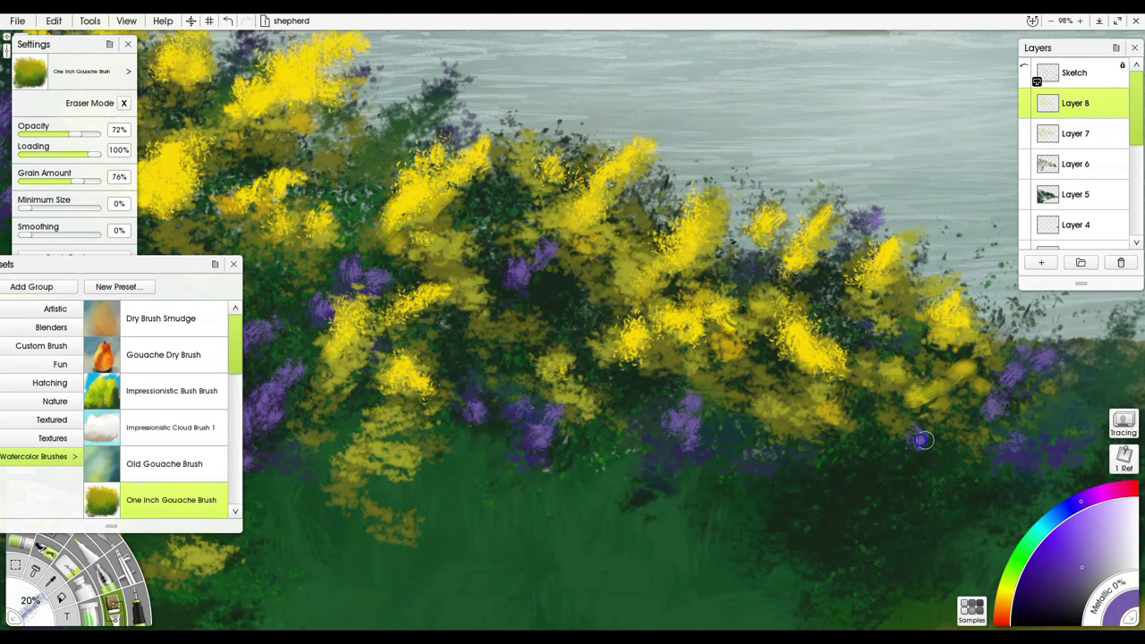
{"action": "left_click_drag", "start_coordinate": [929, 432], "coordinate": [934, 413]}
{"action": "left_click_drag", "start_coordinate": [852, 231], "coordinate": [841, 265]}
Step: Enlarge the One Inch Gouache Brush to 36% and highlight the purple clusters across the bush's lower left part
{"action": "left_click_drag", "start_coordinate": [376, 380], "coordinate": [688, 304]}
{"action": "mouse_move", "coordinate": [344, 519]}
{"action": "left_mouse_down"}
{"action": "mouse_move", "coordinate": [655, 424]}
{"action": "mouse_move", "coordinate": [690, 440]}
{"action": "left_mouse_up"}
{"action": "key", "text": "bracketright"}
{"action": "key", "text": "bracketright"}
{"action": "key", "text": "bracketright"}
{"action": "key", "text": "bracketright"}
{"action": "key", "text": "bracketright"}
{"action": "key", "text": "bracketright"}
{"action": "key", "text": "bracketright"}
{"action": "key", "text": "bracketright"}
{"action": "key", "text": "bracketright"}
{"action": "key", "text": "bracketright"}
{"action": "key", "text": "bracketright"}
{"action": "key", "text": "bracketright"}
{"action": "key", "text": "bracketright"}
{"action": "key", "text": "bracketright"}
{"action": "key", "text": "bracketright"}
{"action": "key", "text": "bracketright"}
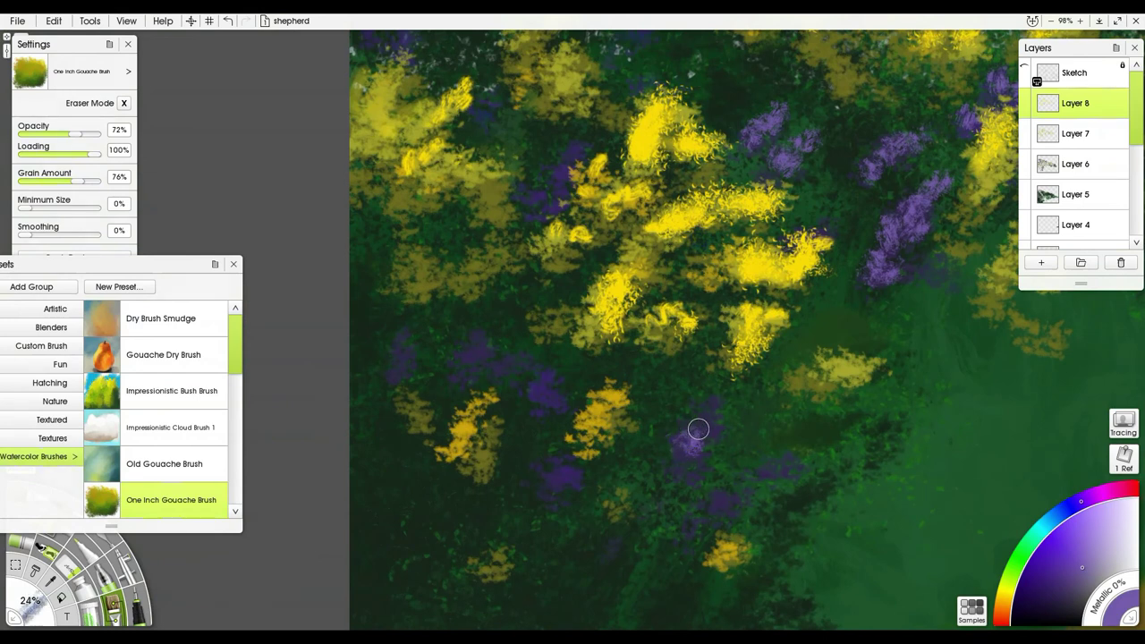
{"action": "left_click_drag", "start_coordinate": [703, 408], "coordinate": [685, 450]}
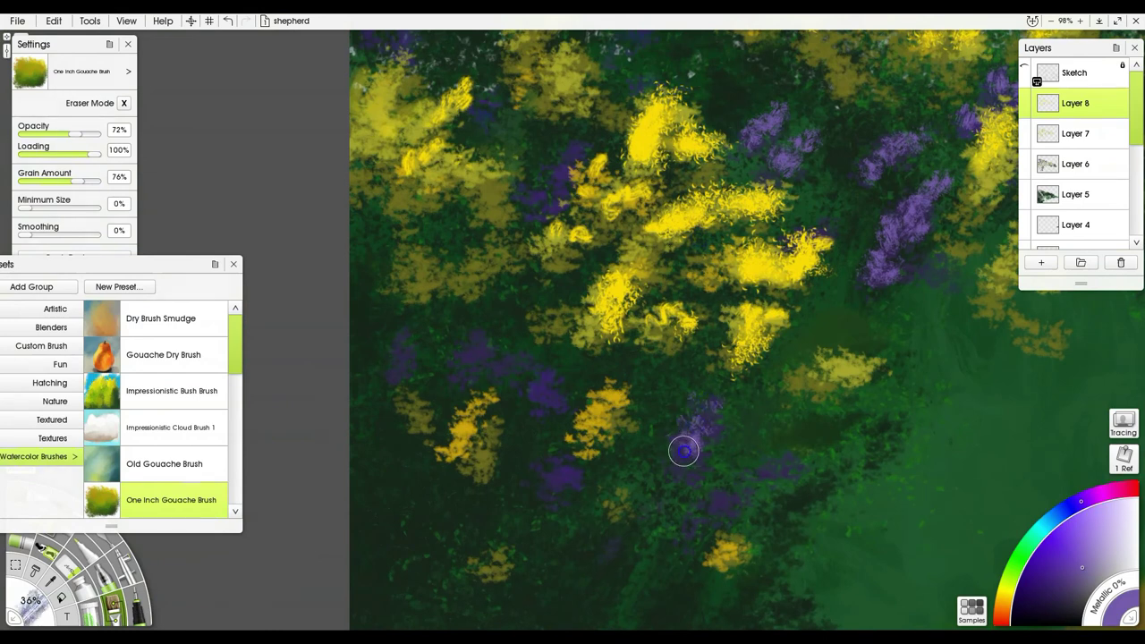
{"action": "left_click_drag", "start_coordinate": [761, 465], "coordinate": [790, 459]}
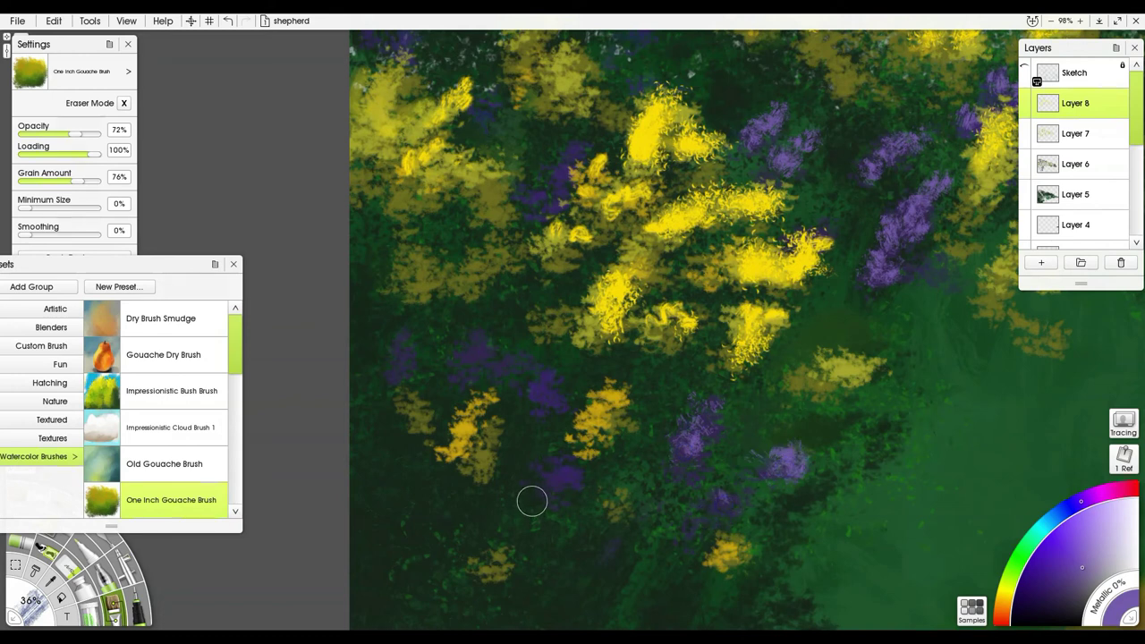
{"action": "left_click_drag", "start_coordinate": [549, 475], "coordinate": [541, 458]}
{"action": "mouse_move", "coordinate": [542, 391]}
{"action": "left_mouse_down"}
{"action": "mouse_move", "coordinate": [557, 391]}
{"action": "mouse_move", "coordinate": [476, 342]}
{"action": "left_mouse_up"}
{"action": "mouse_move", "coordinate": [417, 365]}
{"action": "left_mouse_down"}
{"action": "mouse_move", "coordinate": [401, 376]}
{"action": "mouse_move", "coordinate": [420, 347]}
{"action": "left_mouse_up"}
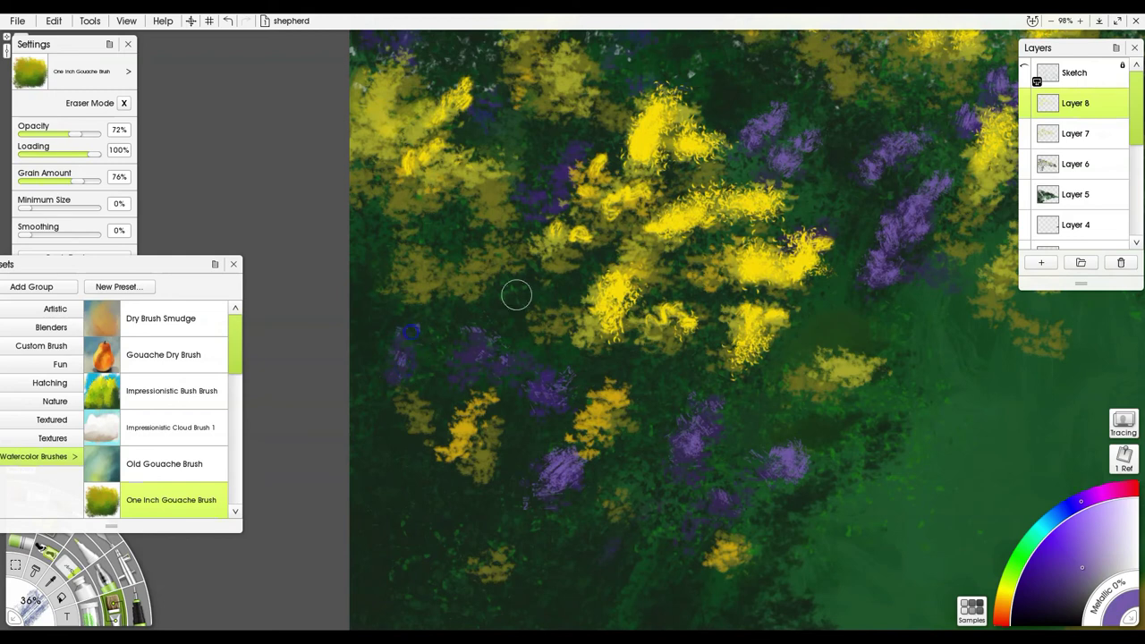
Step: Add lighter purple over the two clusters above the lower left yellow blossoms, redoing the overlong stroke, and compare the painting with Layer 8 toggled
{"action": "left_click_drag", "start_coordinate": [565, 166], "coordinate": [640, 85]}
{"action": "key", "text": "ctrl+z"}
{"action": "key", "text": "ctrl+z"}
{"action": "key", "text": "ctrl+z"}
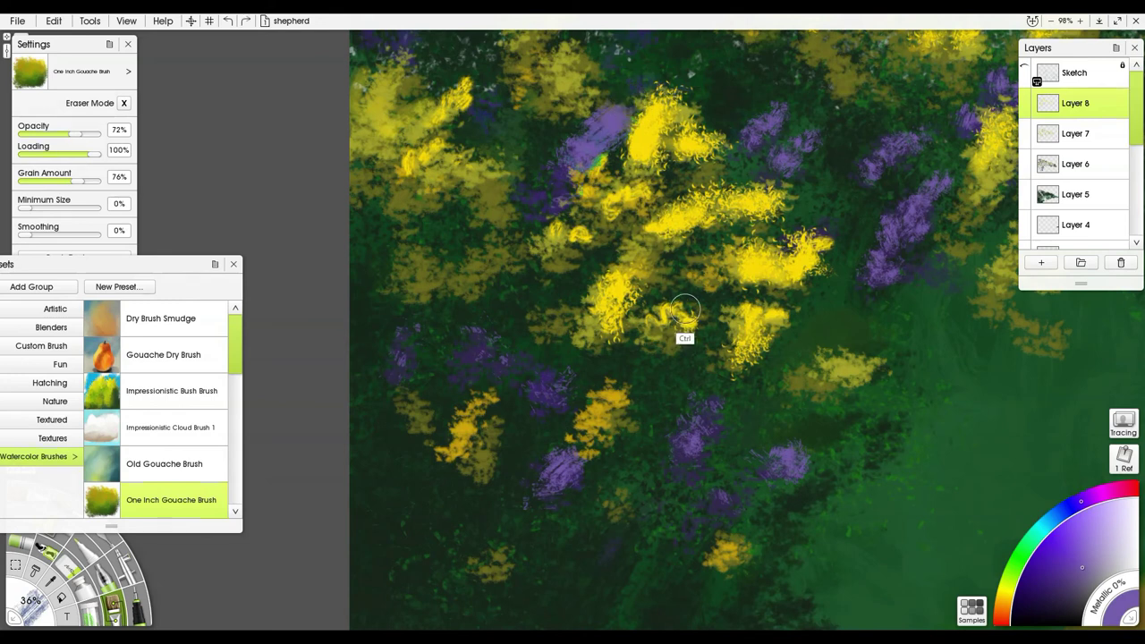
{"action": "mouse_move", "coordinate": [579, 151]}
{"action": "left_mouse_down"}
{"action": "mouse_move", "coordinate": [621, 110]}
{"action": "mouse_move", "coordinate": [594, 143]}
{"action": "mouse_move", "coordinate": [549, 158]}
{"action": "mouse_move", "coordinate": [545, 187]}
{"action": "mouse_move", "coordinate": [546, 153]}
{"action": "left_mouse_up"}
{"action": "left_click", "coordinate": [484, 103]}
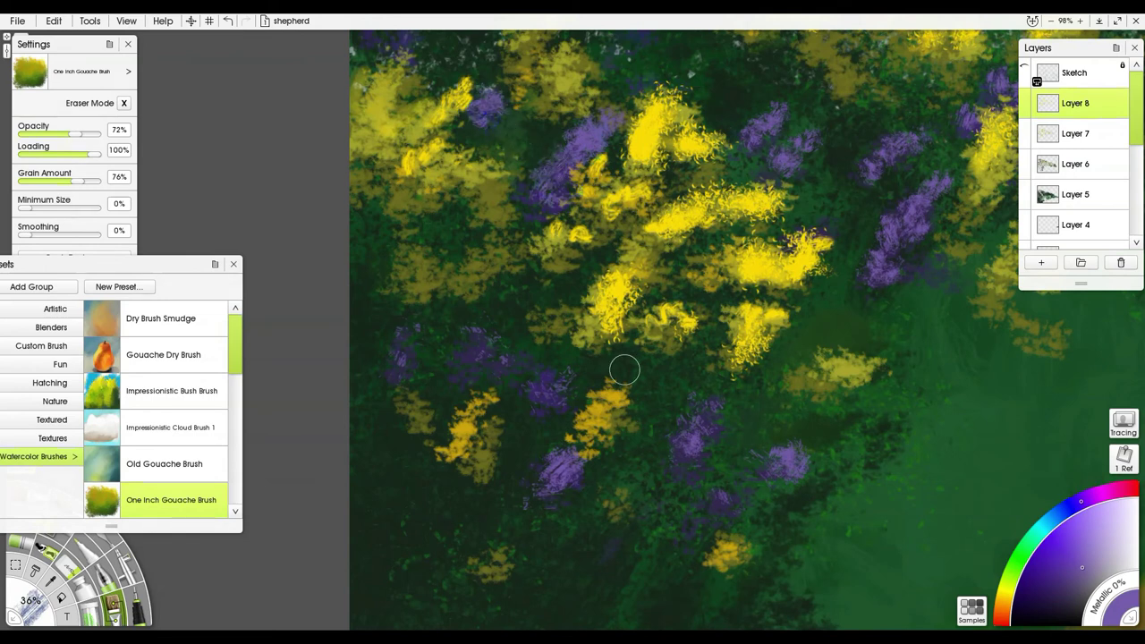
{"action": "scroll", "coordinate": [644, 346], "scroll_direction": "down", "scroll_amount": 5}
{"action": "left_click_drag", "start_coordinate": [728, 343], "coordinate": [612, 342]}
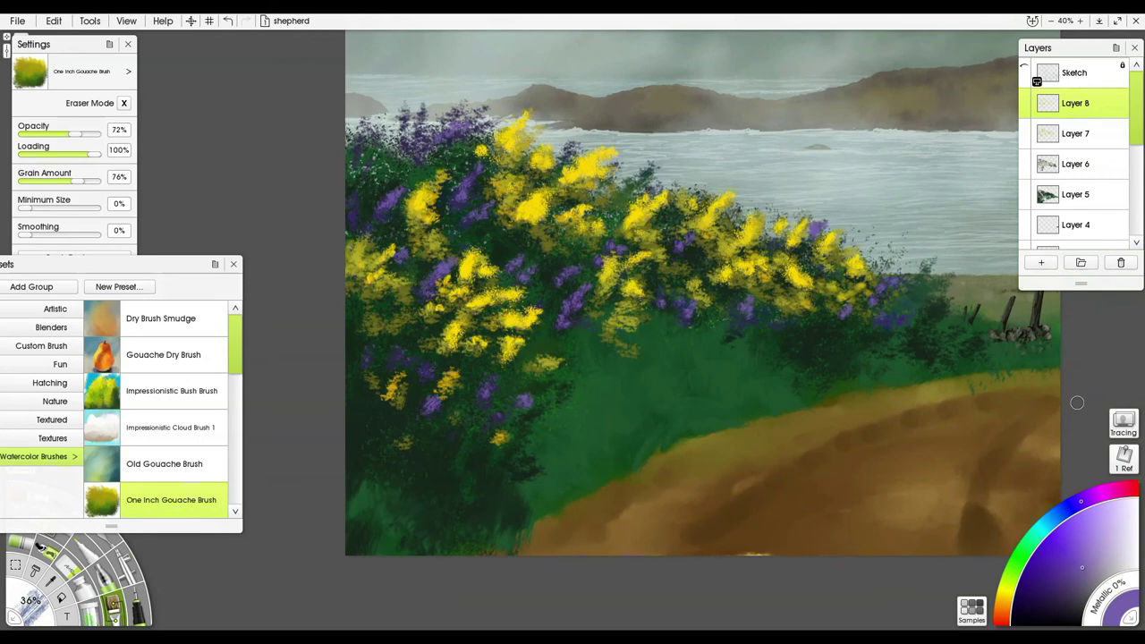
{"action": "left_click", "coordinate": [1025, 95]}
{"action": "left_click", "coordinate": [1025, 95]}
Step: Try the Watercolor Brush Salt preset at 62% size on the large bright yellow cluster in the centre
{"action": "scroll", "coordinate": [157, 412], "scroll_direction": "down", "scroll_amount": 8}
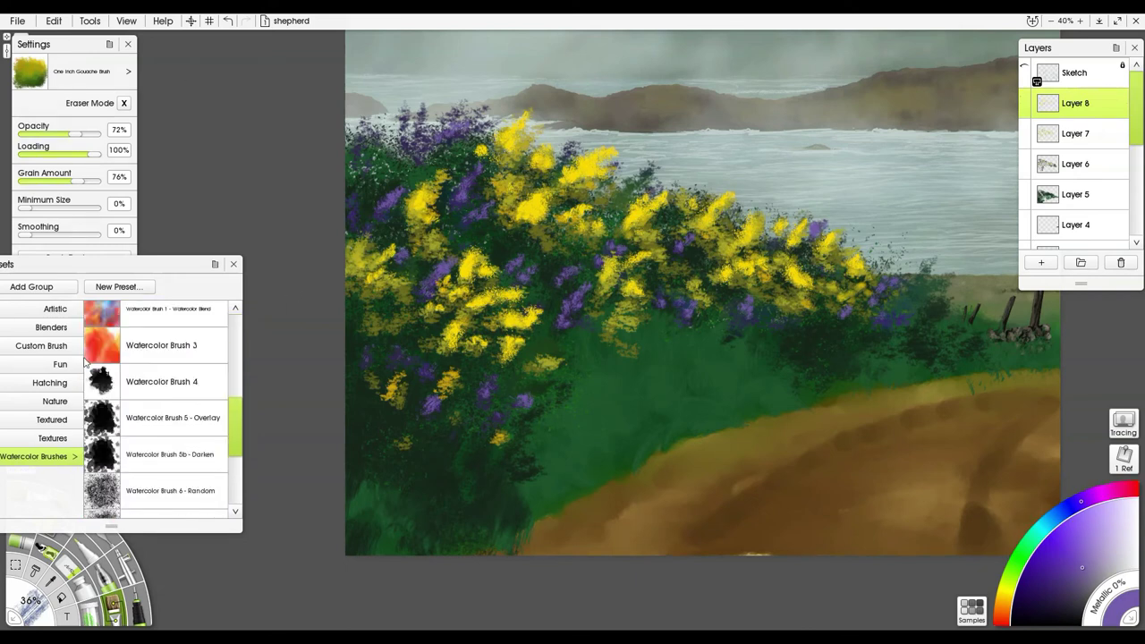
{"action": "scroll", "coordinate": [161, 465], "scroll_direction": "down", "scroll_amount": 4}
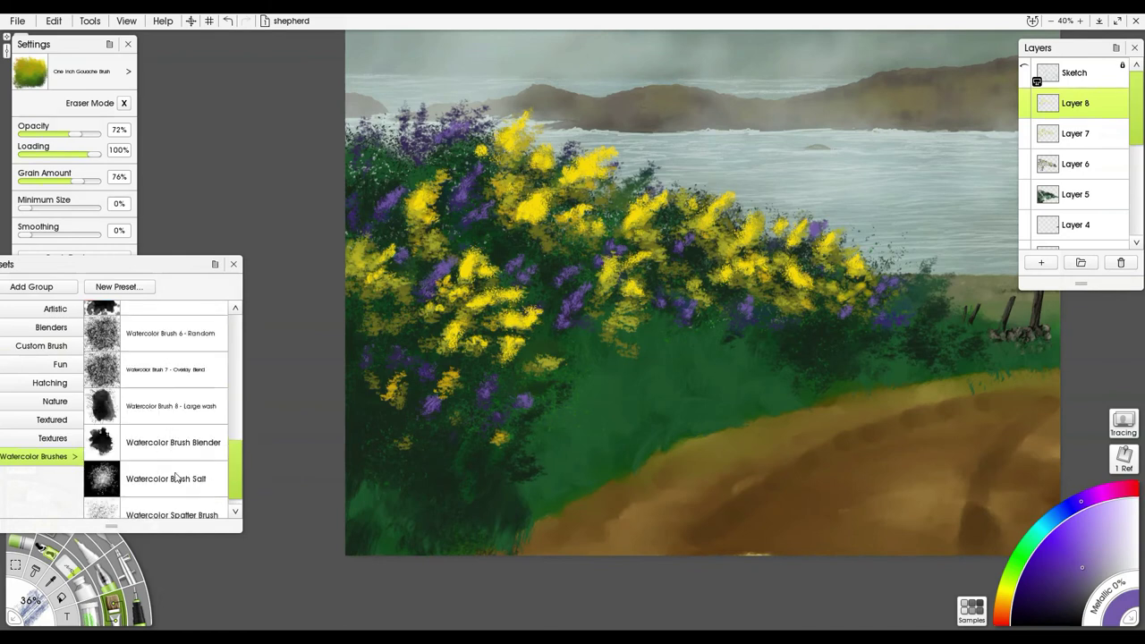
{"action": "left_click", "coordinate": [176, 474]}
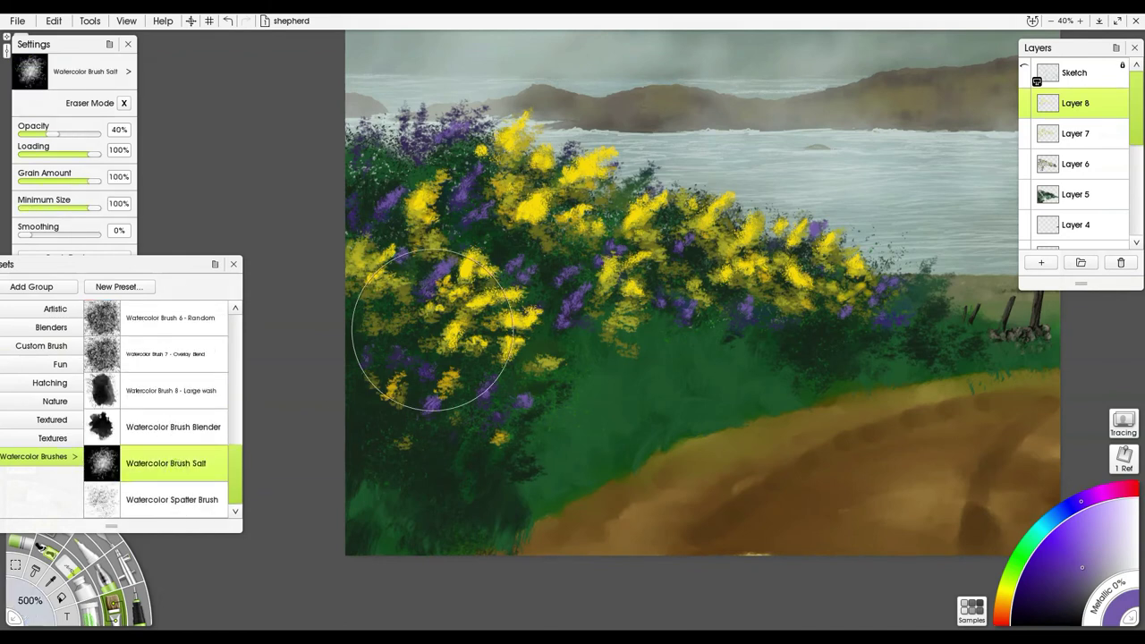
{"action": "scroll", "coordinate": [510, 256], "scroll_direction": "up", "scroll_amount": 3}
{"action": "scroll", "coordinate": [535, 257], "scroll_direction": "up", "scroll_amount": 4}
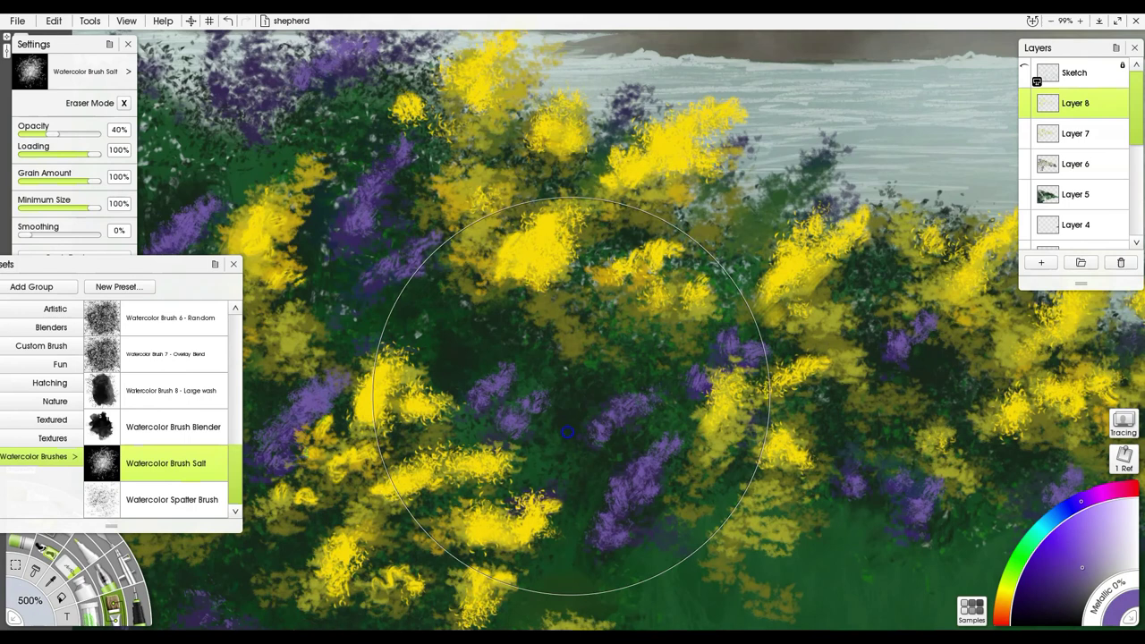
{"action": "left_click_drag", "start_coordinate": [334, 311], "coordinate": [143, 309], "text": "shift"}
{"action": "mouse_move", "coordinate": [698, 322]}
{"action": "left_mouse_down", "text": "shift"}
{"action": "mouse_move", "coordinate": [537, 299]}
{"action": "mouse_move", "coordinate": [616, 299]}
{"action": "left_mouse_up", "text": "shift"}
{"action": "left_click", "coordinate": [510, 228]}
{"action": "left_click", "coordinate": [525, 217]}
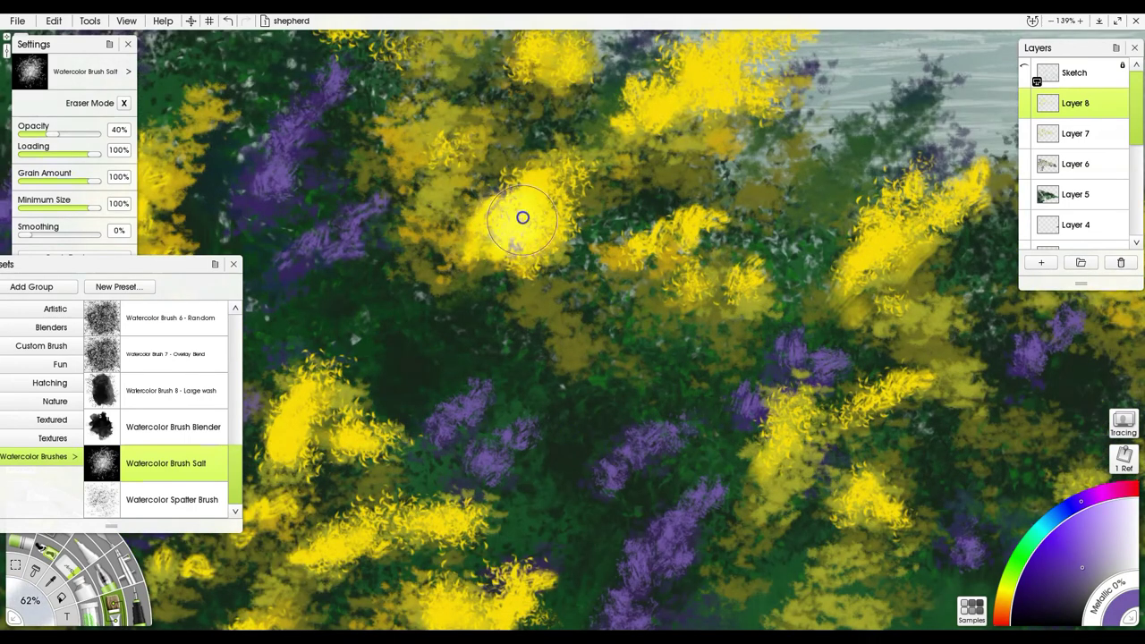
{"action": "key", "text": "ctrl+z"}
{"action": "key", "text": "ctrl+z"}
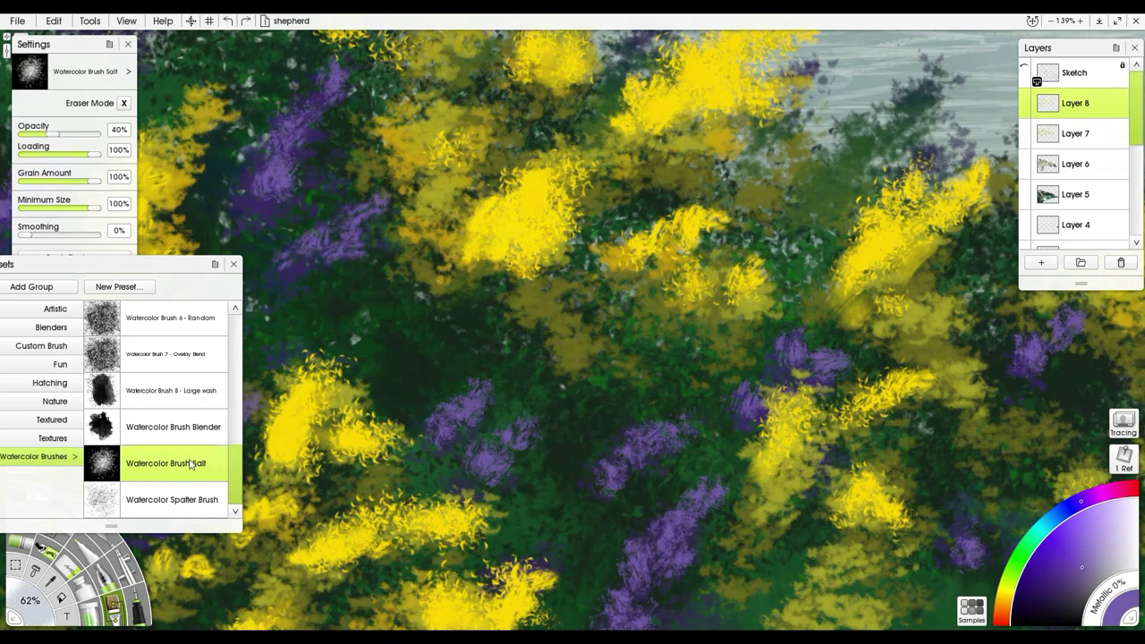
Step: Switch to the Watercolor Spatter Brush in eraser mode, enlarge it to 129%, and break up the solid upper yellow highlights
{"action": "left_click", "coordinate": [154, 497]}
{"action": "left_click_drag", "start_coordinate": [501, 259], "coordinate": [507, 227]}
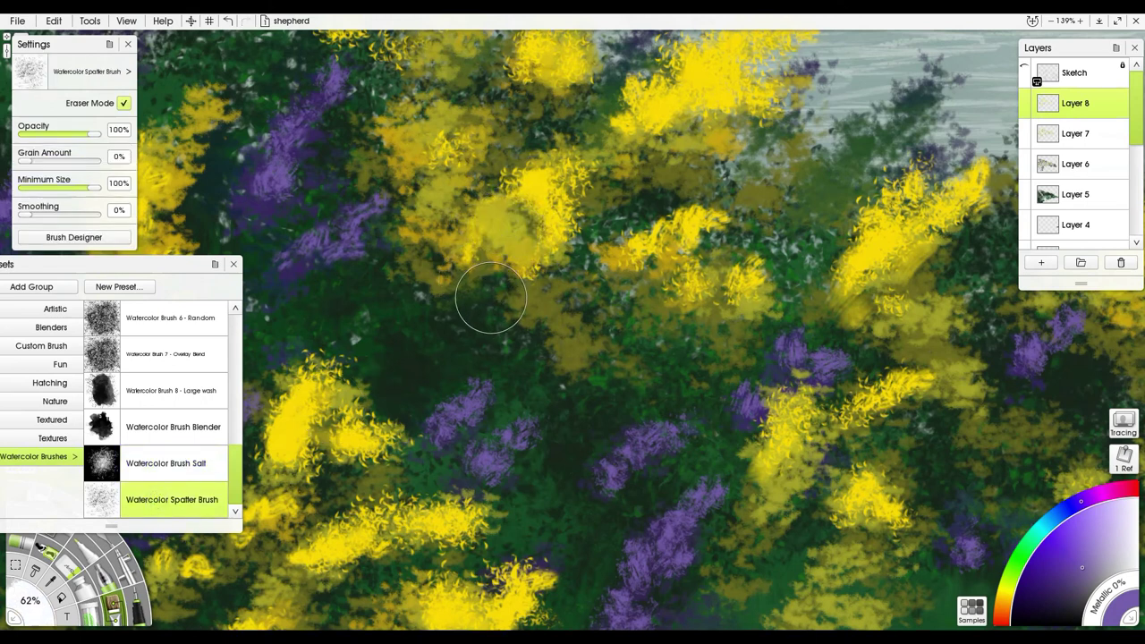
{"action": "key", "text": "ctrl+z"}
{"action": "left_click_drag", "start_coordinate": [501, 288], "coordinate": [597, 296], "text": "shift"}
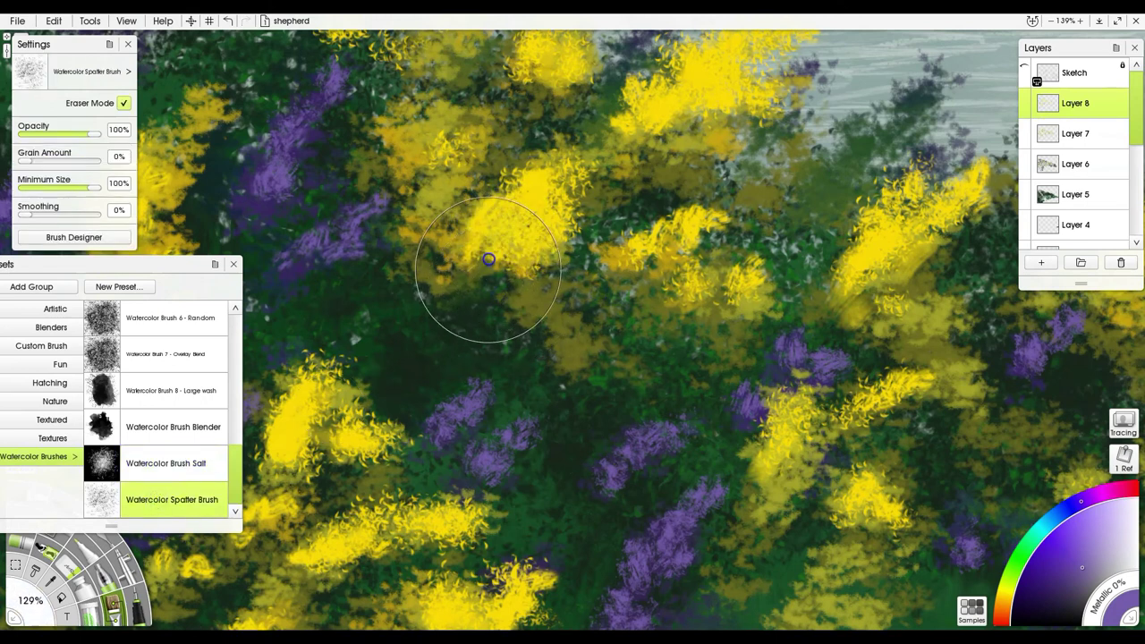
{"action": "left_click", "coordinate": [671, 121]}
{"action": "left_click_drag", "start_coordinate": [510, 356], "coordinate": [703, 522]}
{"action": "left_click_drag", "start_coordinate": [537, 219], "coordinate": [617, 169]}
{"action": "mouse_move", "coordinate": [346, 470]}
{"action": "left_mouse_down"}
{"action": "mouse_move", "coordinate": [315, 368]}
{"action": "mouse_move", "coordinate": [324, 467]}
{"action": "left_mouse_up"}
{"action": "key", "text": "ctrl+z"}
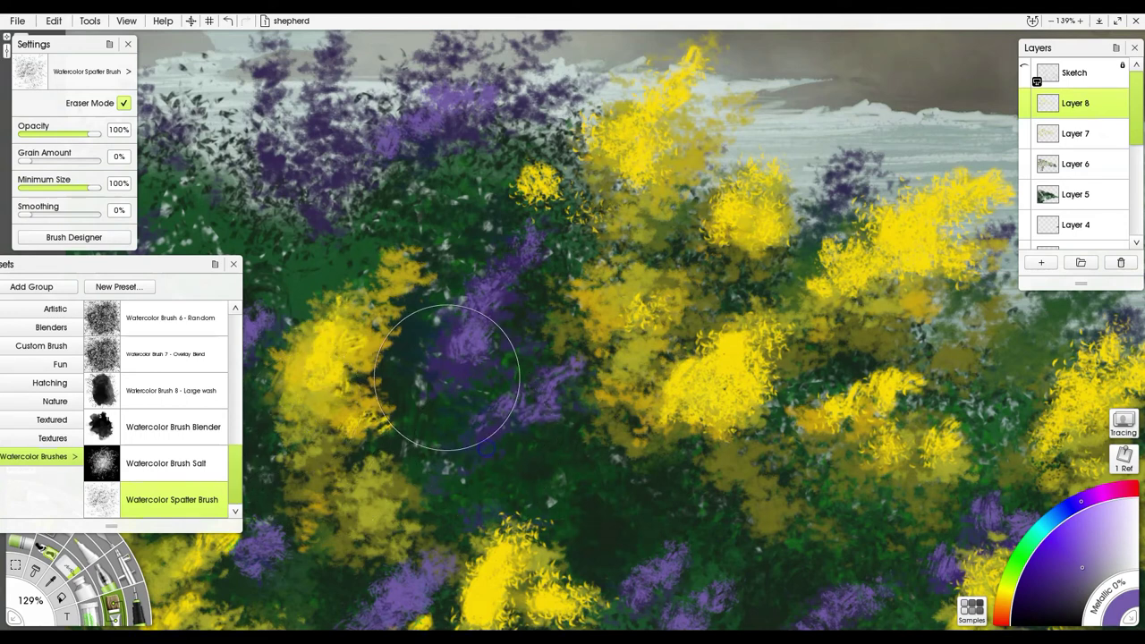
Step: Reduce the Watercolor Spatter Brush to 41% and erase speckled texture into the bright yellow clusters in the lower left bush
{"action": "mouse_move", "coordinate": [680, 404]}
{"action": "left_mouse_down"}
{"action": "mouse_move", "coordinate": [654, 447]}
{"action": "mouse_move", "coordinate": [634, 456]}
{"action": "mouse_move", "coordinate": [697, 425]}
{"action": "mouse_move", "coordinate": [682, 434]}
{"action": "mouse_move", "coordinate": [643, 417]}
{"action": "mouse_move", "coordinate": [721, 232]}
{"action": "left_mouse_up"}
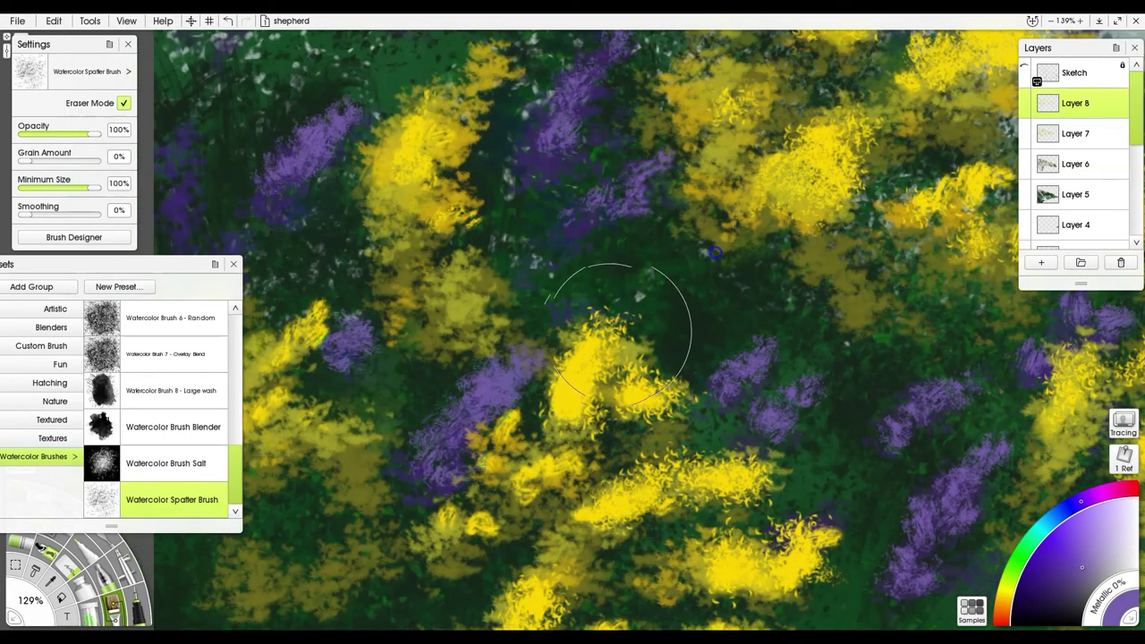
{"action": "left_click_drag", "start_coordinate": [567, 386], "coordinate": [558, 401]}
{"action": "left_click_drag", "start_coordinate": [603, 538], "coordinate": [488, 541]}
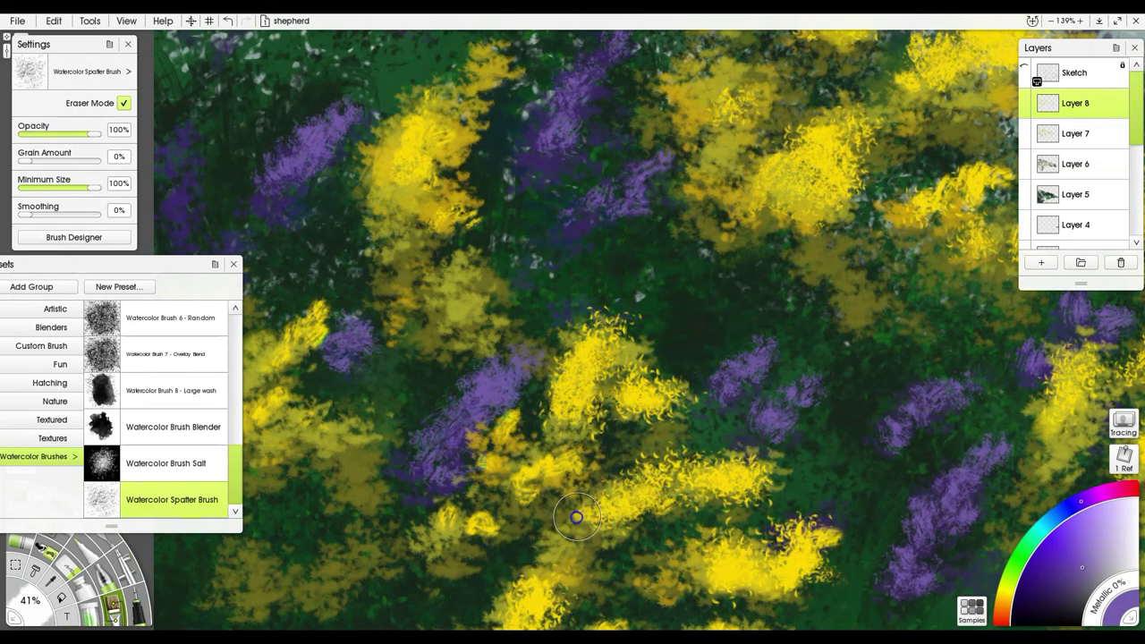
{"action": "mouse_move", "coordinate": [702, 578]}
{"action": "left_mouse_down"}
{"action": "mouse_move", "coordinate": [735, 576]}
{"action": "mouse_move", "coordinate": [792, 590]}
{"action": "mouse_move", "coordinate": [819, 555]}
{"action": "left_mouse_up"}
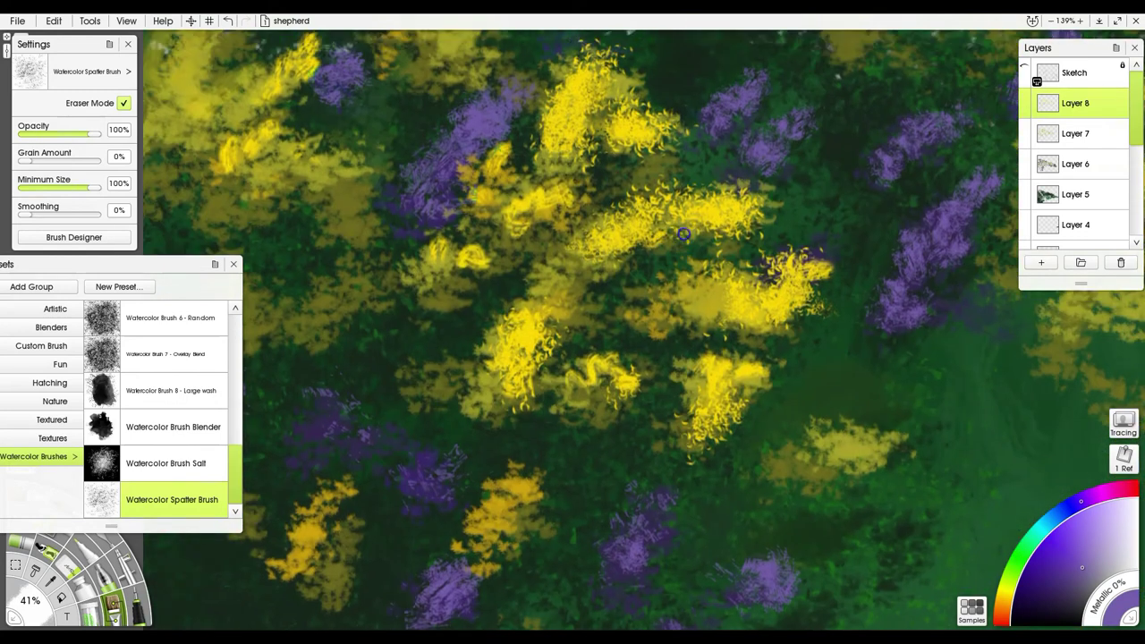
{"action": "left_click_drag", "start_coordinate": [683, 234], "coordinate": [689, 227]}
{"action": "left_click_drag", "start_coordinate": [515, 357], "coordinate": [519, 344]}
{"action": "left_click_drag", "start_coordinate": [695, 406], "coordinate": [734, 413]}
{"action": "left_click", "coordinate": [712, 377]}
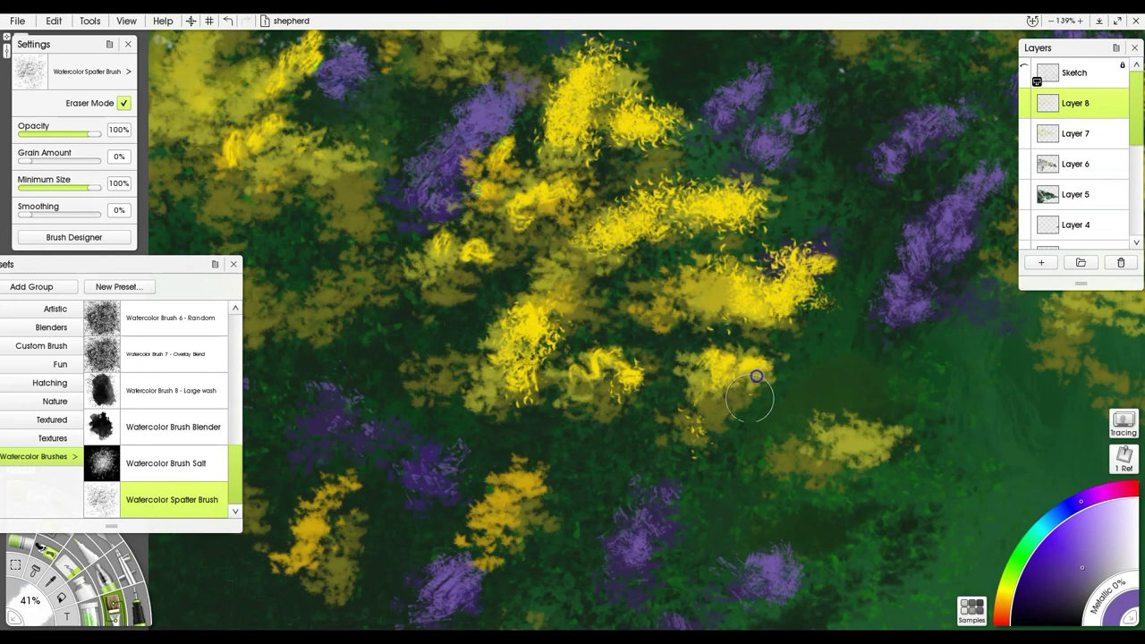
Step: Undo the last spatter erasure and erase a little of the yellow highlights near the bush's right end
{"action": "scroll", "coordinate": [810, 319], "scroll_direction": "down", "scroll_amount": 4}
{"action": "left_click_drag", "start_coordinate": [810, 320], "coordinate": [678, 349]}
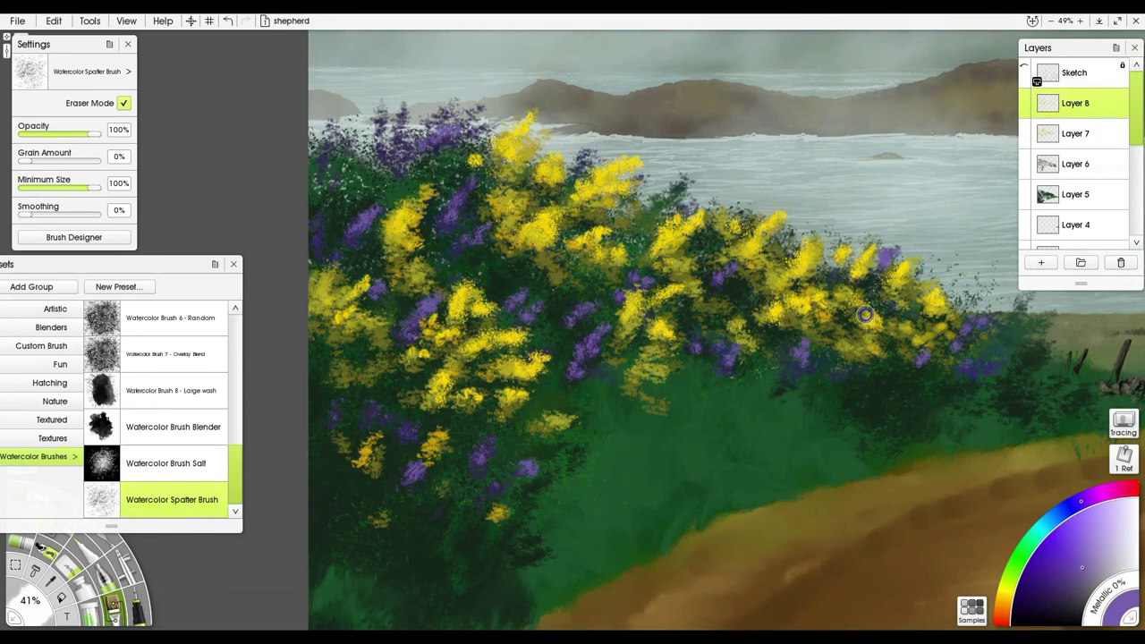
{"action": "key", "text": "ctrl+z"}
{"action": "left_click_drag", "start_coordinate": [870, 323], "coordinate": [866, 319]}
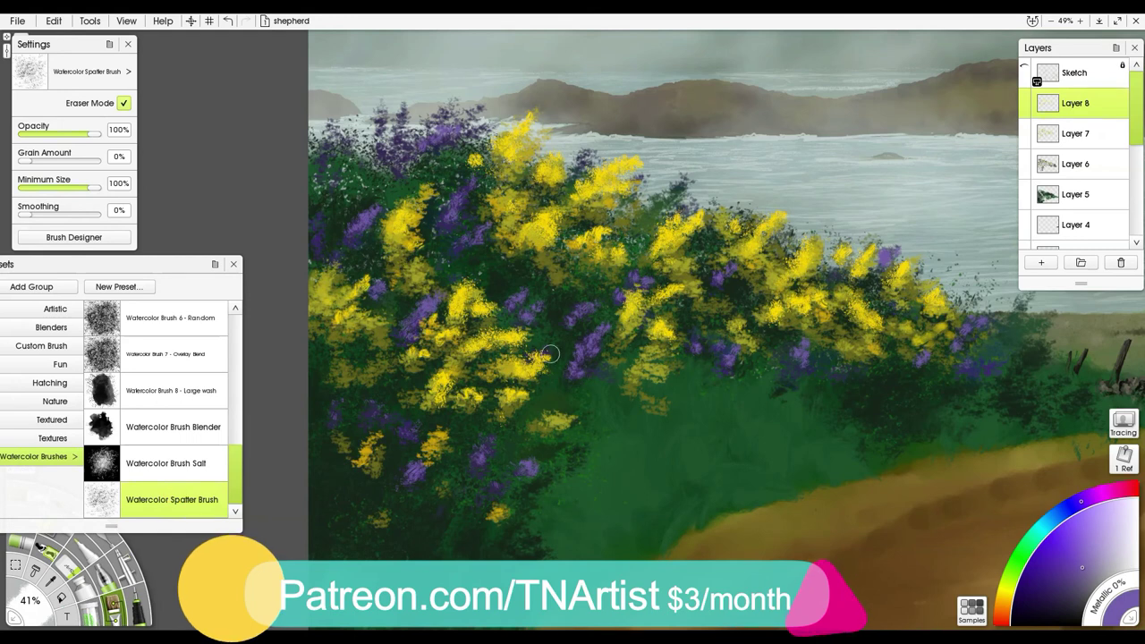
Step: Switch to the Ink Pen and merge Layer 8 down through Layers 7 to 3 into the Foreground layer
{"action": "left_click", "coordinate": [134, 608]}
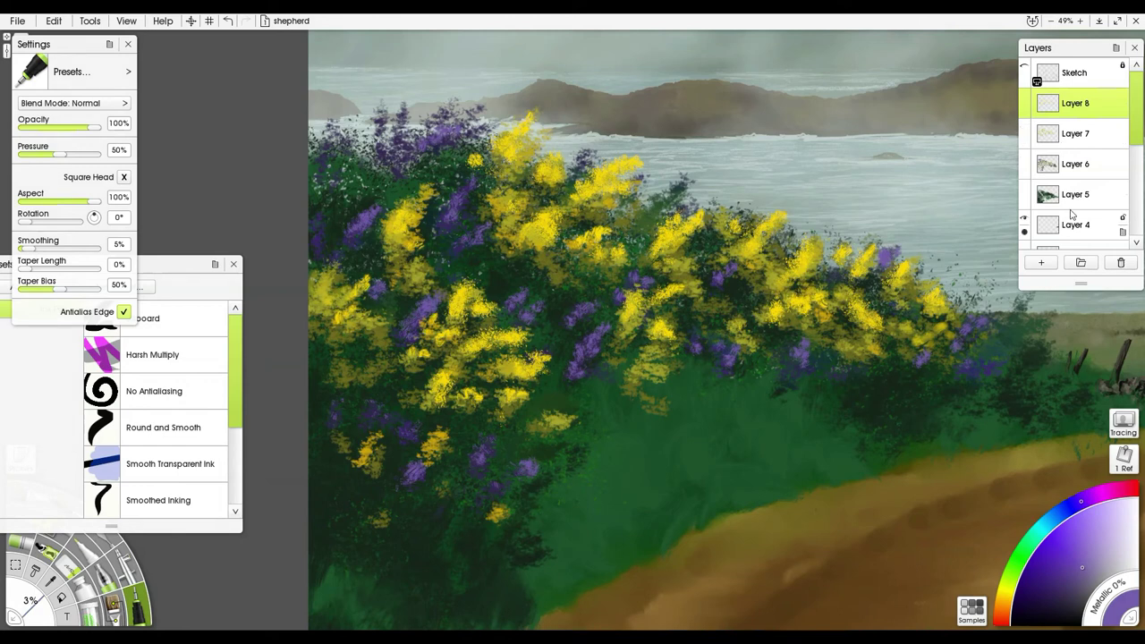
{"action": "scroll", "coordinate": [1080, 136], "scroll_direction": "down", "scroll_amount": 3}
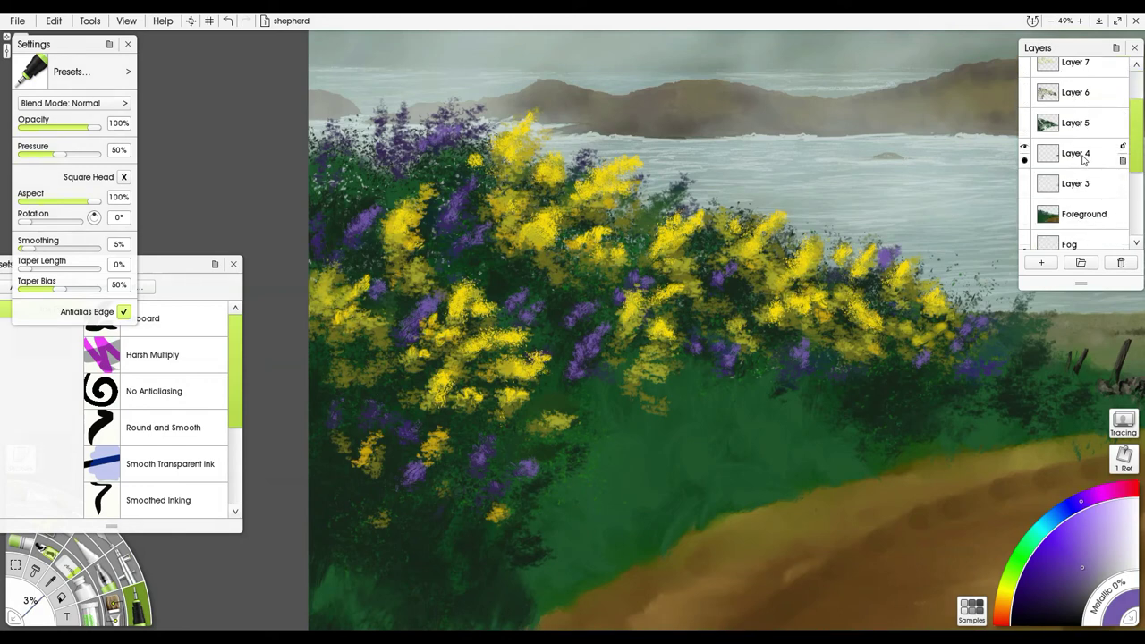
{"action": "scroll", "coordinate": [1089, 143], "scroll_direction": "up", "scroll_amount": 3}
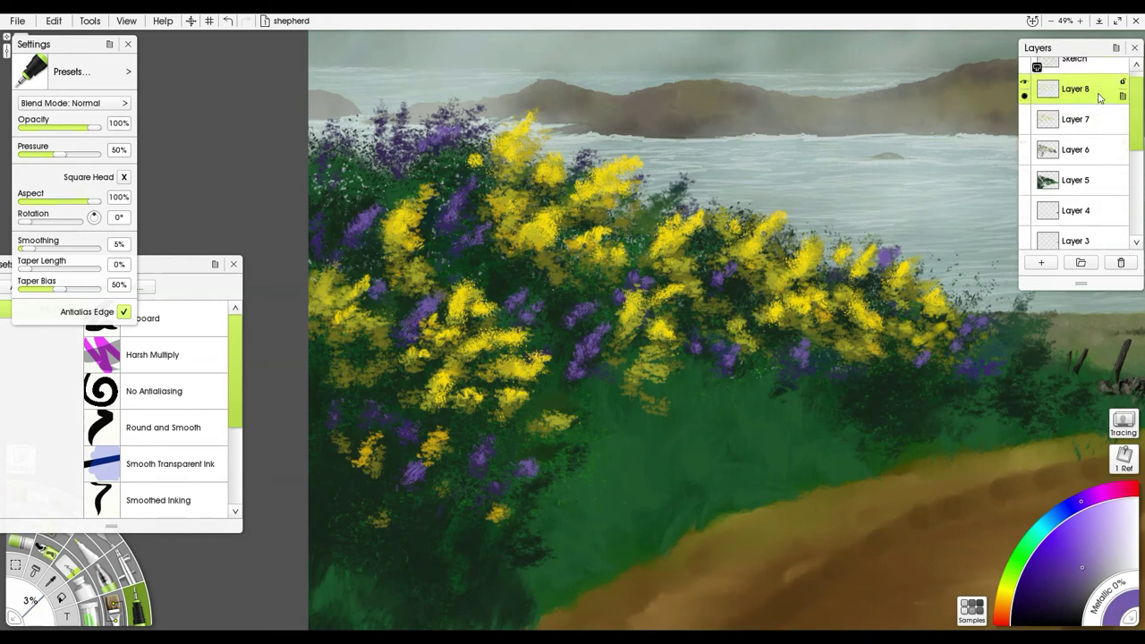
{"action": "right_click", "coordinate": [1102, 98]}
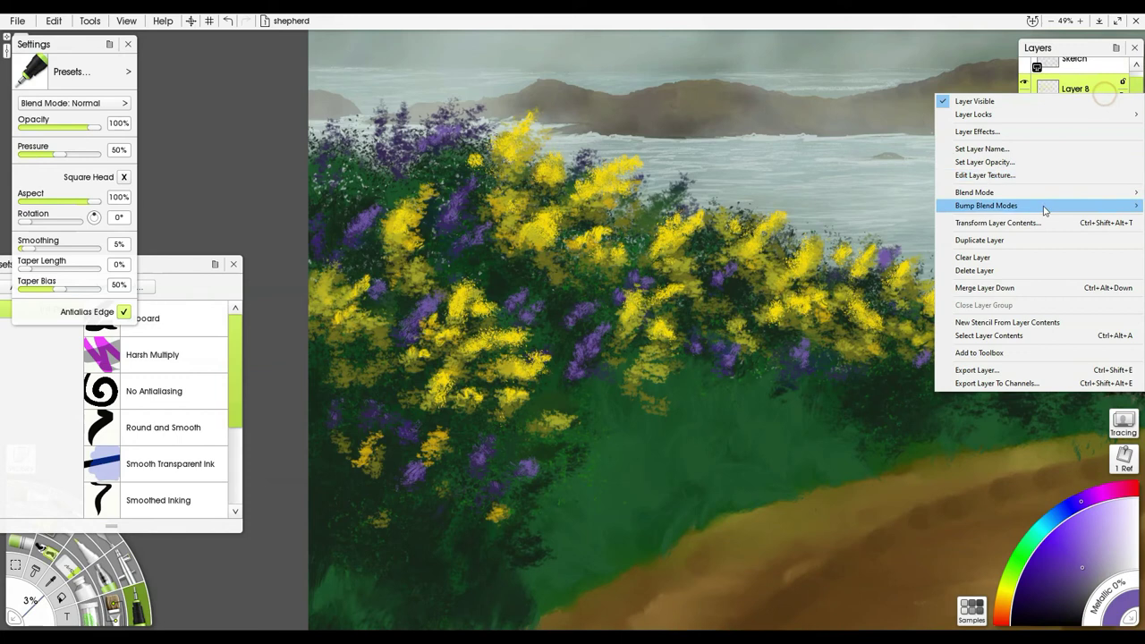
{"action": "left_click", "coordinate": [1117, 292]}
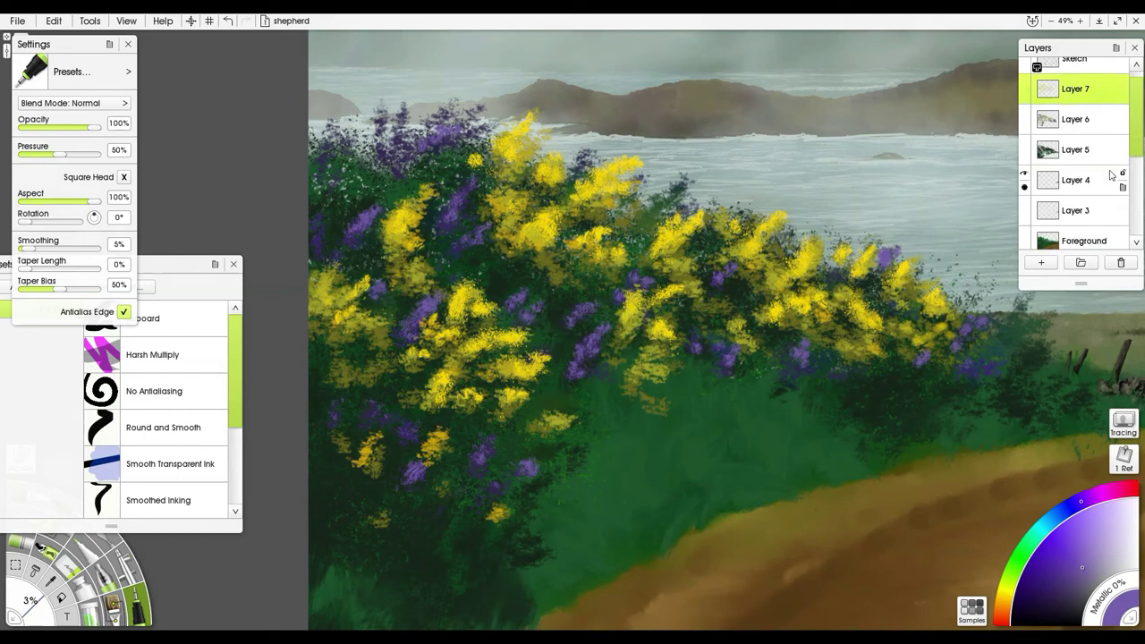
{"action": "key", "text": "ctrl+e"}
{"action": "key", "text": "ctrl+e"}
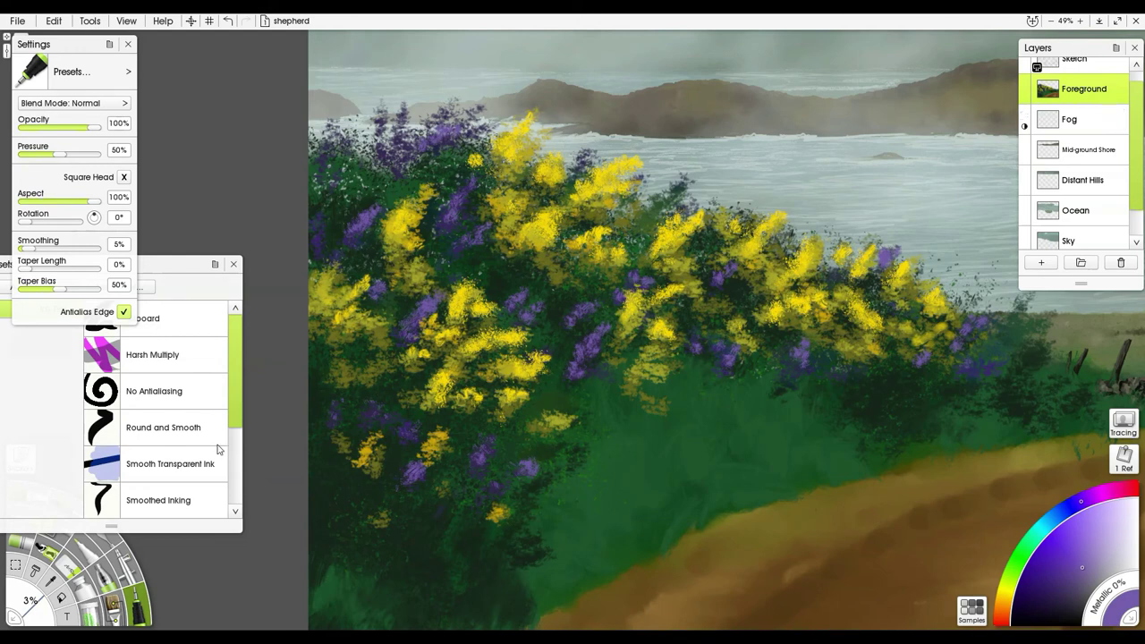
Step: Choose the Round and Smooth preset for the Ink Pen and turn off its Square Head option
{"action": "left_click", "coordinate": [158, 433]}
{"action": "left_click", "coordinate": [152, 464]}
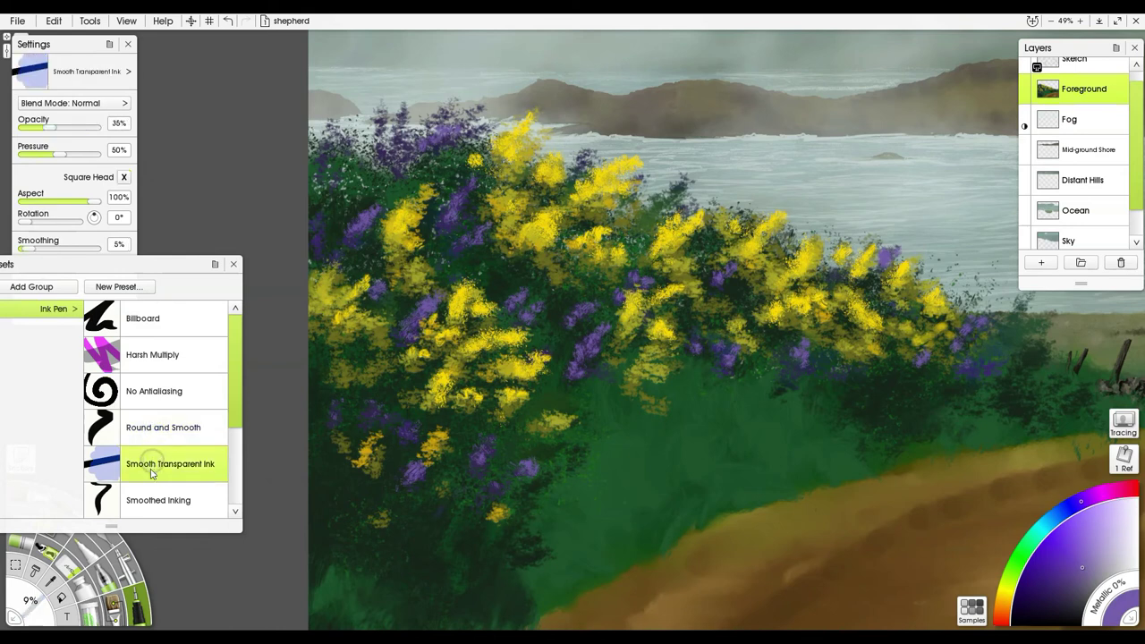
{"action": "left_click", "coordinate": [165, 428]}
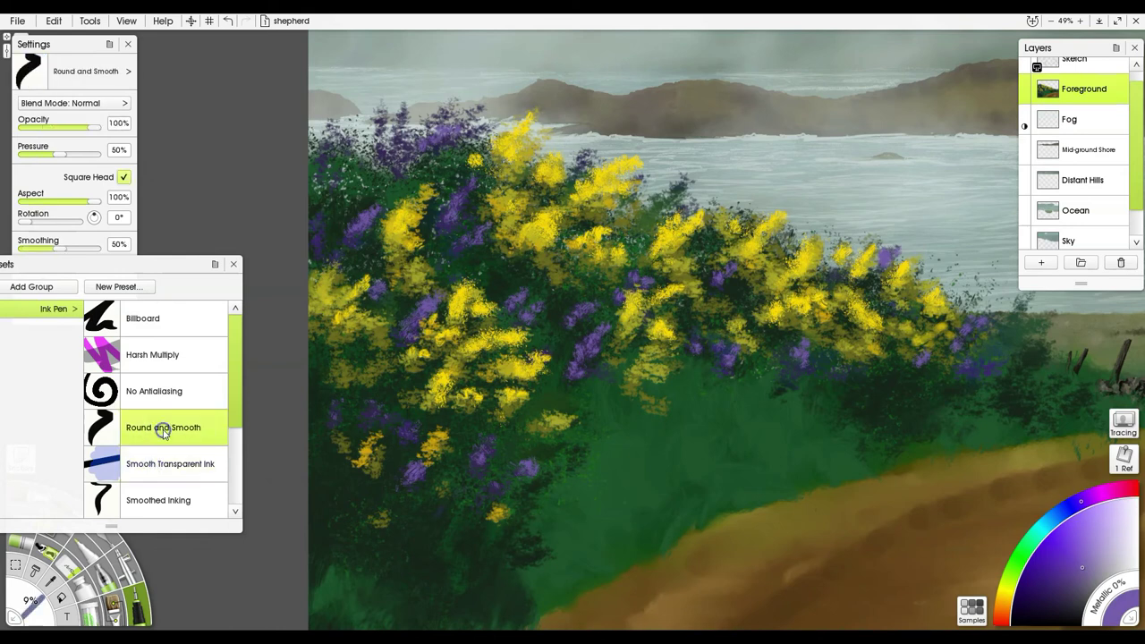
{"action": "left_click", "coordinate": [123, 177]}
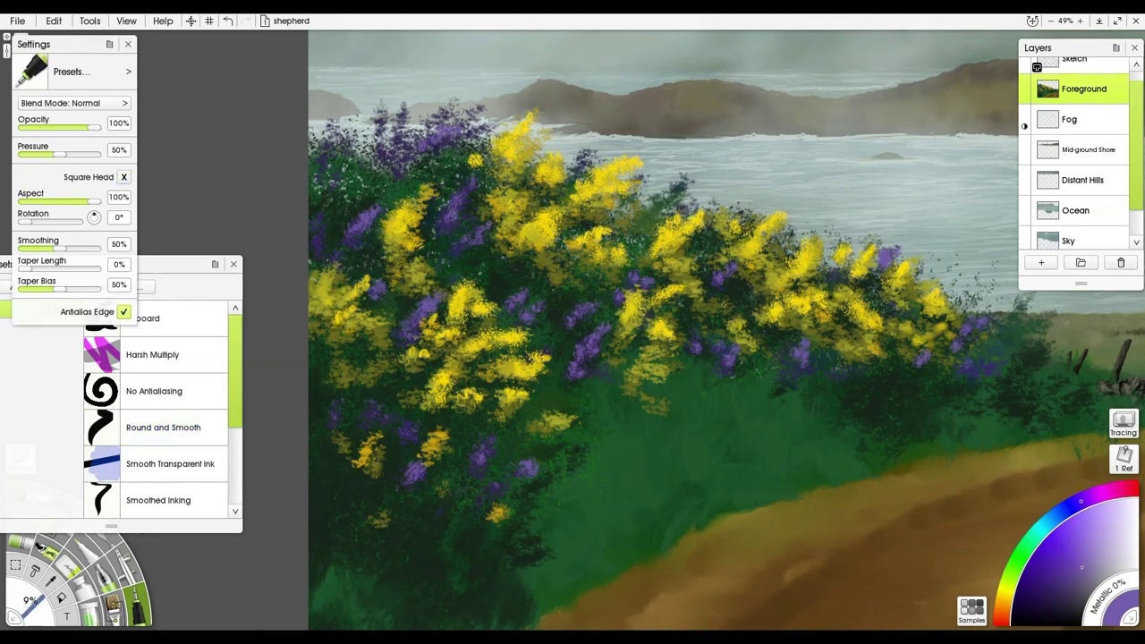
Step: Sample a green from the bush and shift the paint colour to a muted golden olive
{"action": "left_click", "coordinate": [723, 306], "text": "alt"}
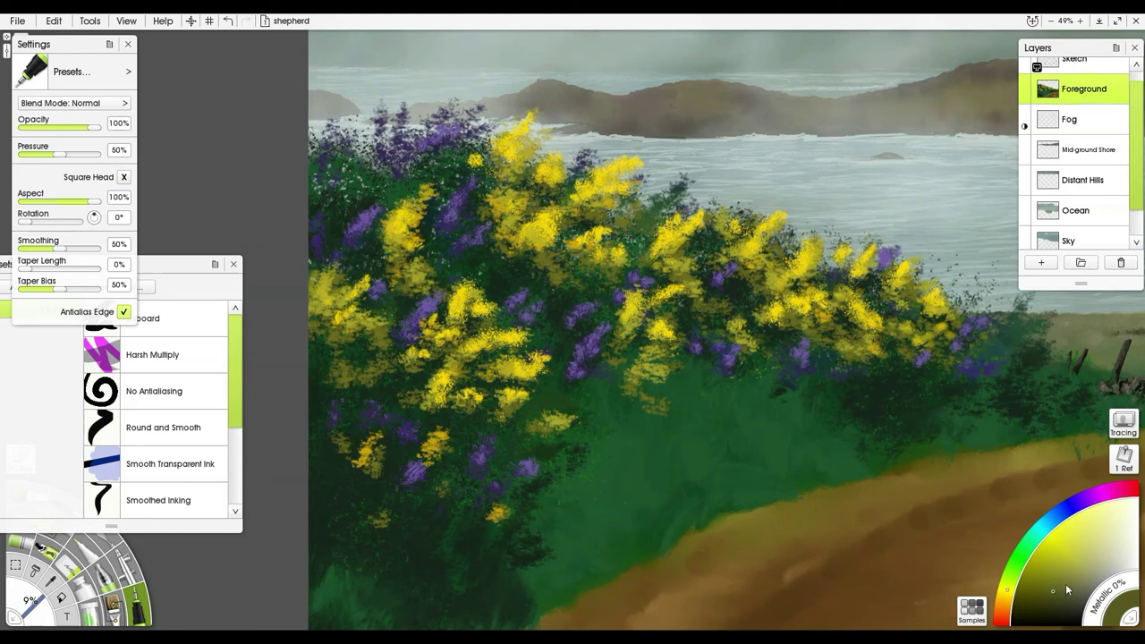
{"action": "left_click", "coordinate": [1003, 596]}
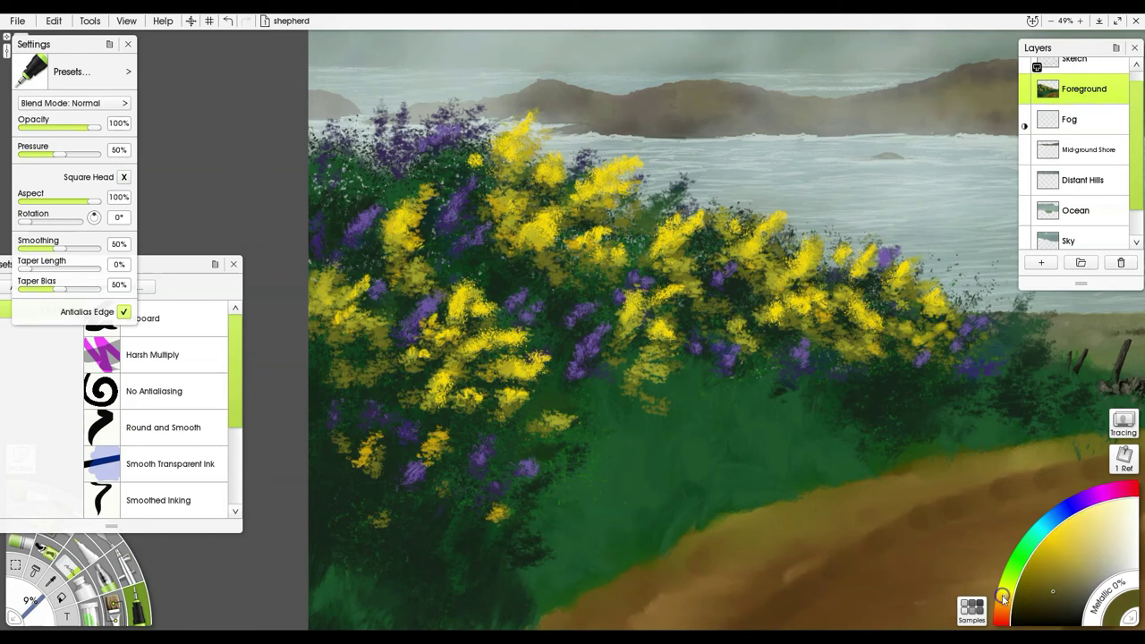
{"action": "left_click", "coordinate": [1065, 572]}
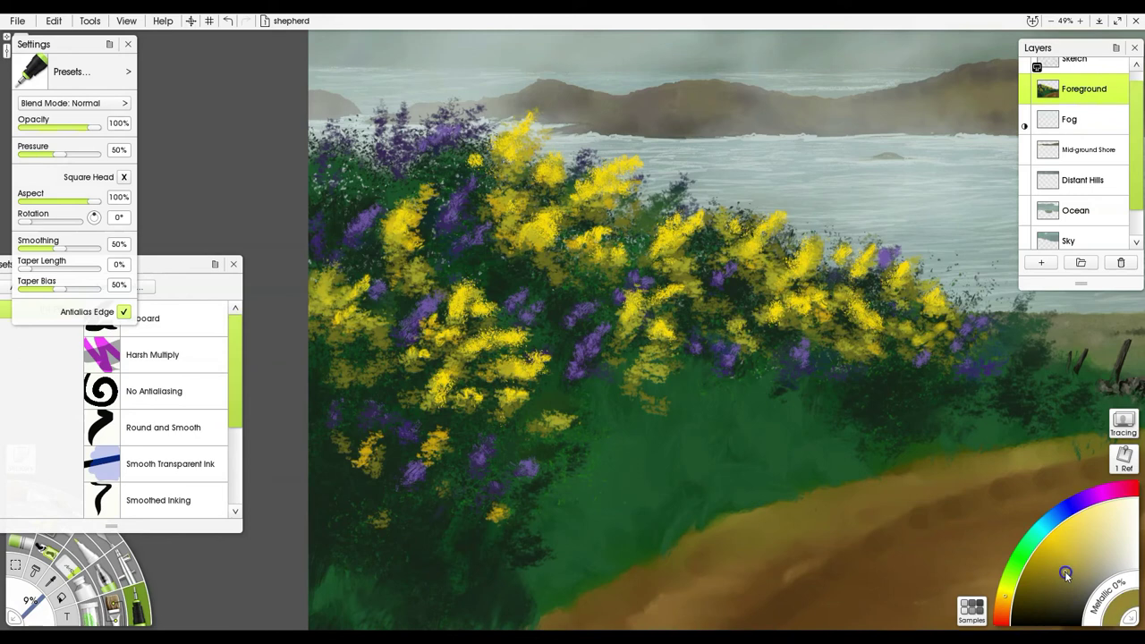
Step: Undo the trial grass blade and paint thin blades at the bush's left edge on a new layer above Foreground
{"action": "mouse_move", "coordinate": [548, 391]}
{"action": "left_mouse_down"}
{"action": "mouse_move", "coordinate": [603, 325]}
{"action": "mouse_move", "coordinate": [601, 275]}
{"action": "left_mouse_up"}
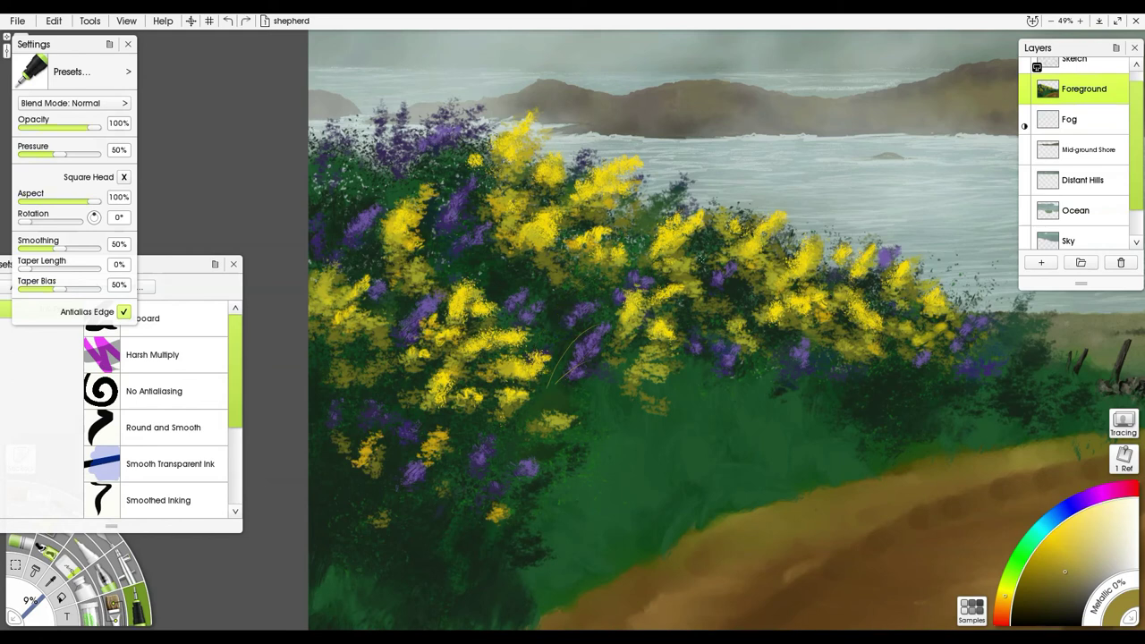
{"action": "key", "text": "ctrl+z"}
{"action": "left_click", "coordinate": [1041, 262]}
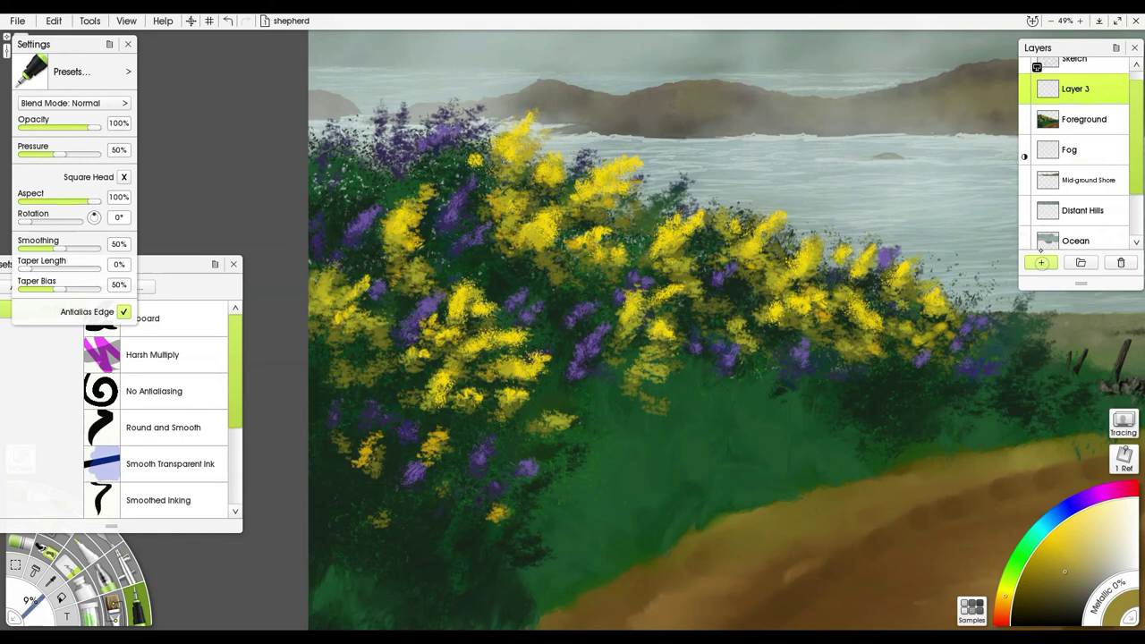
{"action": "left_click_drag", "start_coordinate": [301, 548], "coordinate": [335, 400]}
{"action": "left_click_drag", "start_coordinate": [297, 467], "coordinate": [350, 400]}
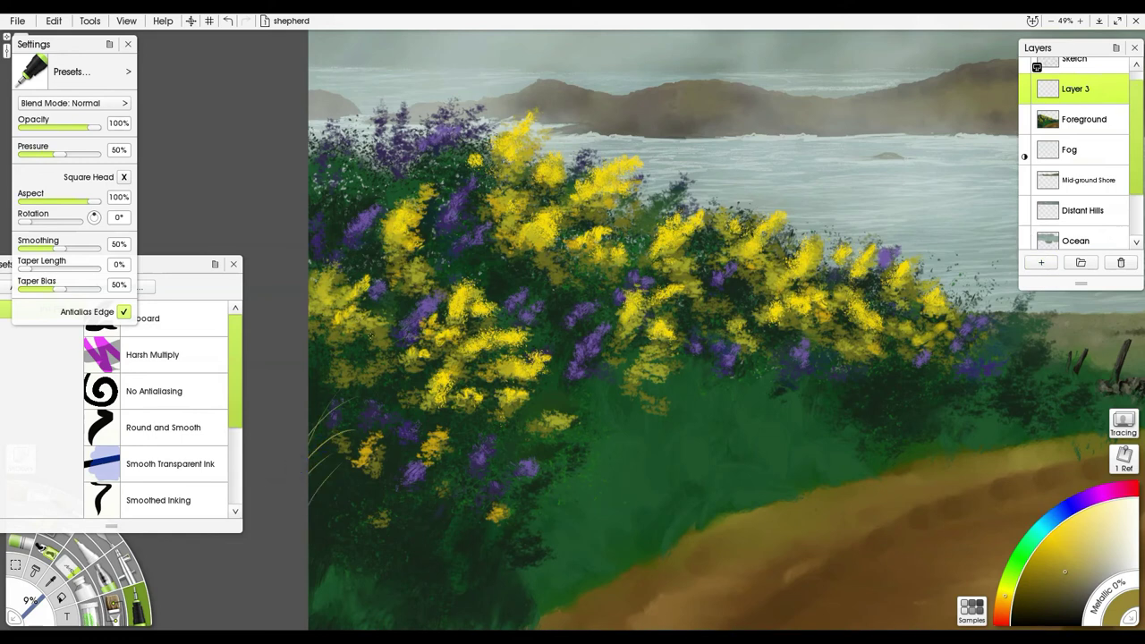
Step: Choose the Smooth Transparent Ink preset and paint curved grass blades among the flowers along the middle of the bush
{"action": "left_click", "coordinate": [179, 467]}
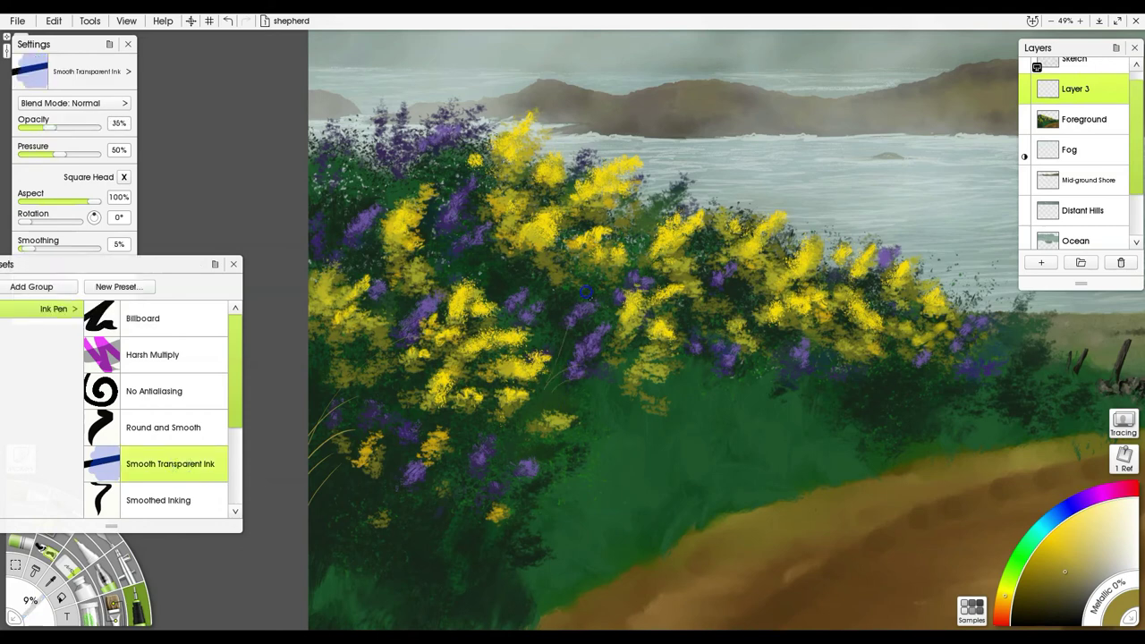
{"action": "left_click_drag", "start_coordinate": [508, 286], "coordinate": [528, 256]}
{"action": "mouse_move", "coordinate": [602, 391]}
{"action": "left_mouse_down"}
{"action": "mouse_move", "coordinate": [619, 343]}
{"action": "mouse_move", "coordinate": [703, 311]}
{"action": "left_mouse_up"}
{"action": "mouse_move", "coordinate": [669, 395]}
{"action": "left_mouse_down"}
{"action": "mouse_move", "coordinate": [712, 356]}
{"action": "mouse_move", "coordinate": [728, 310]}
{"action": "left_mouse_up"}
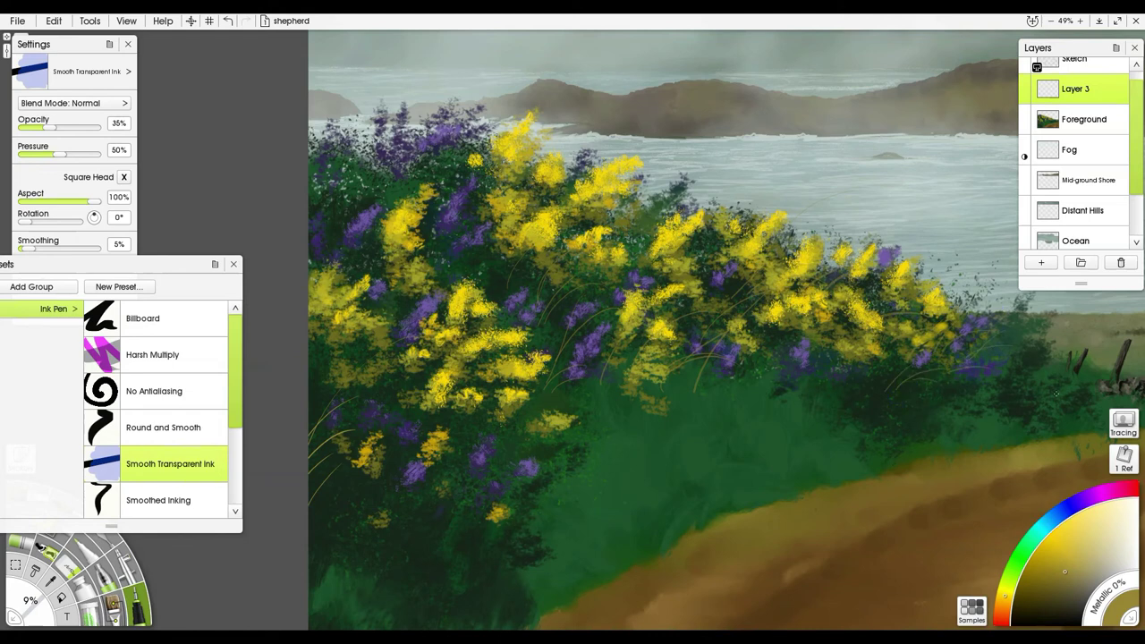
{"action": "left_click_drag", "start_coordinate": [848, 336], "coordinate": [742, 306]}
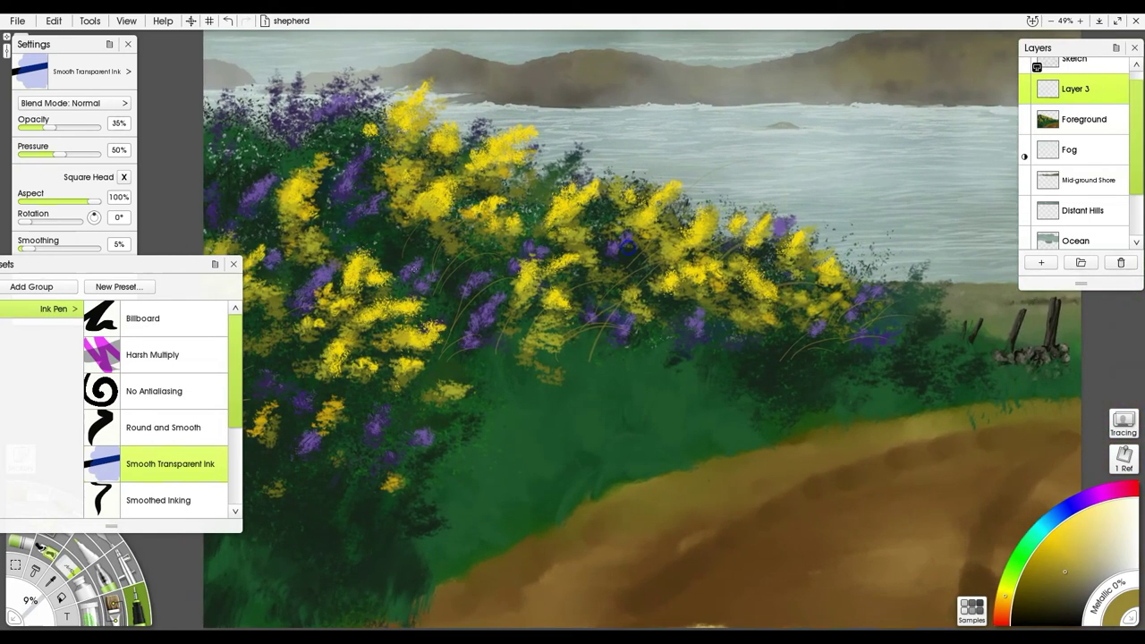
Step: Hide the preset list and surrounding interface, and paint more arching grass blades at the bush's right end and along its lower edge
{"action": "left_click", "coordinate": [234, 264]}
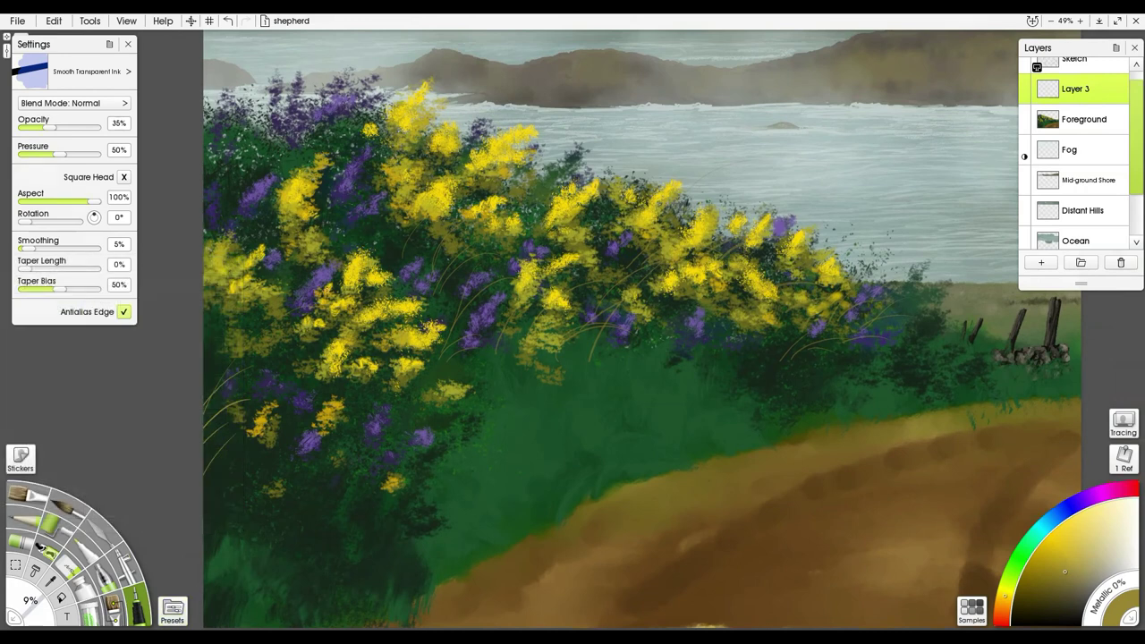
{"action": "right_click", "coordinate": [381, 419]}
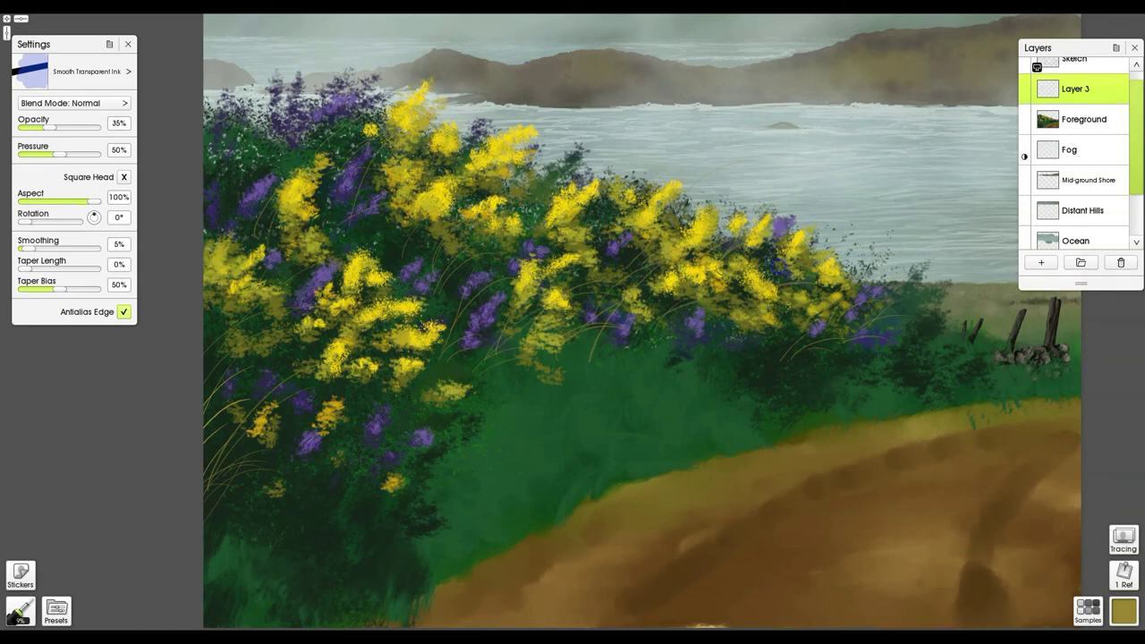
{"action": "left_click_drag", "start_coordinate": [866, 331], "coordinate": [920, 291]}
{"action": "left_click_drag", "start_coordinate": [865, 336], "coordinate": [927, 324]}
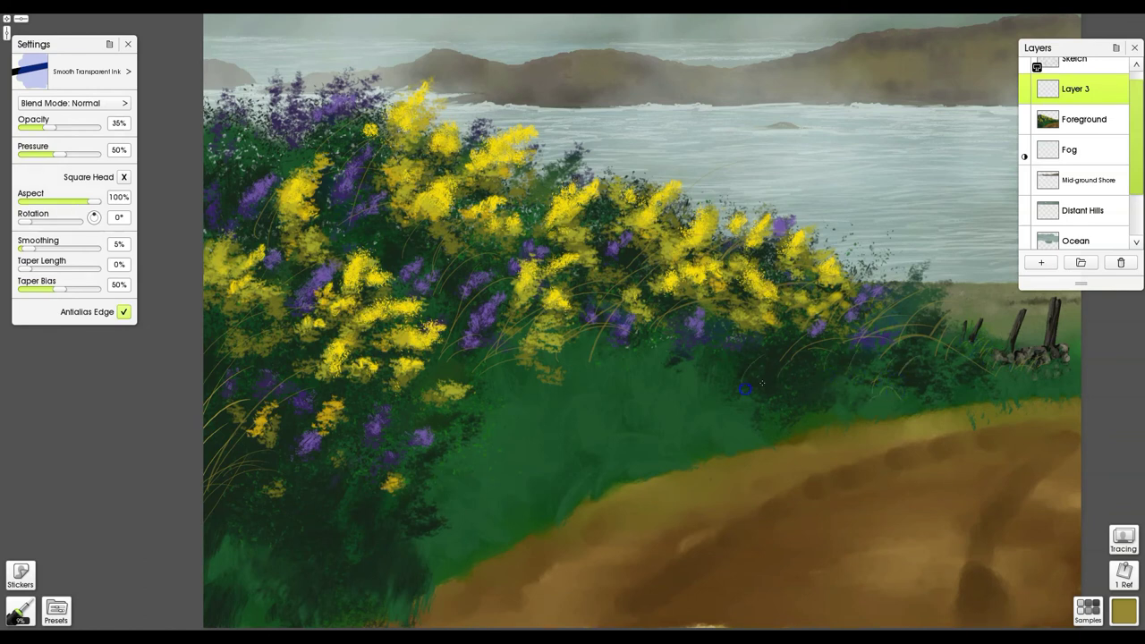
{"action": "left_click_drag", "start_coordinate": [601, 386], "coordinate": [635, 356]}
{"action": "left_click_drag", "start_coordinate": [427, 387], "coordinate": [497, 278]}
Step: Paint long overlapping grass blades sweeping up and right through the lower left part of the bush
{"action": "left_click_drag", "start_coordinate": [229, 569], "coordinate": [362, 469]}
{"action": "left_click_drag", "start_coordinate": [205, 535], "coordinate": [279, 488]}
{"action": "left_click_drag", "start_coordinate": [274, 563], "coordinate": [379, 408]}
{"action": "left_click_drag", "start_coordinate": [318, 533], "coordinate": [380, 458]}
{"action": "left_click_drag", "start_coordinate": [254, 517], "coordinate": [418, 407]}
{"action": "mouse_move", "coordinate": [274, 420]}
{"action": "left_mouse_down"}
{"action": "mouse_move", "coordinate": [329, 368]}
{"action": "mouse_move", "coordinate": [402, 390]}
{"action": "left_mouse_up"}
{"action": "left_click_drag", "start_coordinate": [204, 462], "coordinate": [305, 356]}
{"action": "left_click_drag", "start_coordinate": [215, 405], "coordinate": [279, 354]}
{"action": "mouse_move", "coordinate": [191, 580]}
{"action": "left_mouse_down"}
{"action": "mouse_move", "coordinate": [261, 521]}
{"action": "mouse_move", "coordinate": [223, 515]}
{"action": "mouse_move", "coordinate": [304, 462]}
{"action": "mouse_move", "coordinate": [276, 493]}
{"action": "left_mouse_up"}
{"action": "left_click_drag", "start_coordinate": [204, 360], "coordinate": [259, 306]}
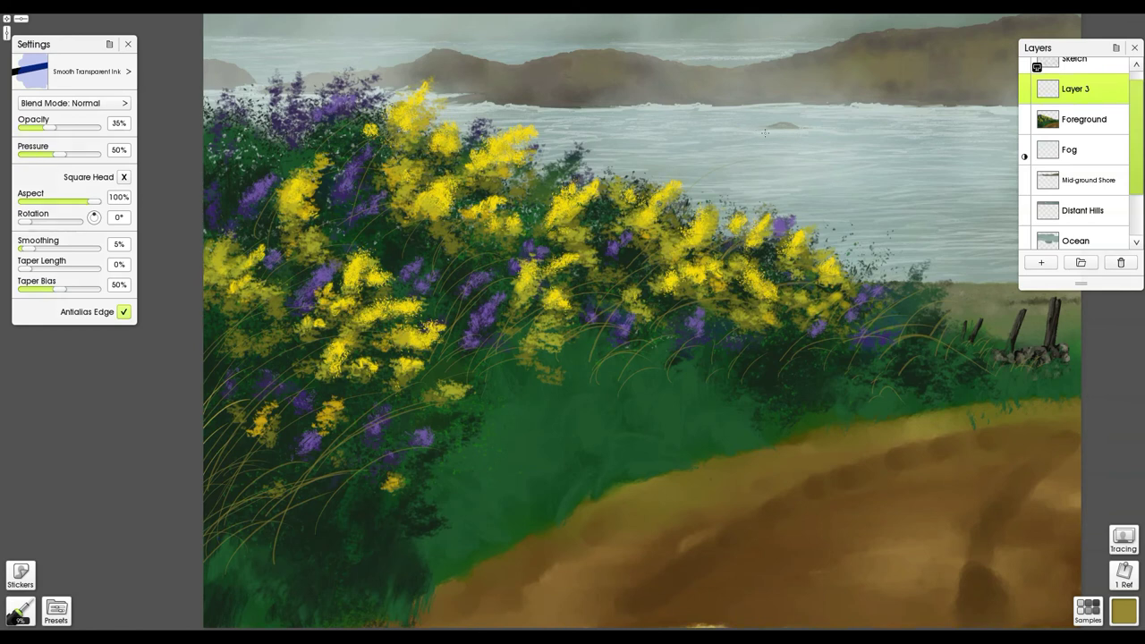
Step: Switch to the Soft Eraser and fade the bases of the grass blades in the painting's lower left corner
{"action": "key", "text": "e"}
{"action": "scroll", "coordinate": [436, 485], "scroll_direction": "up", "scroll_amount": 5}
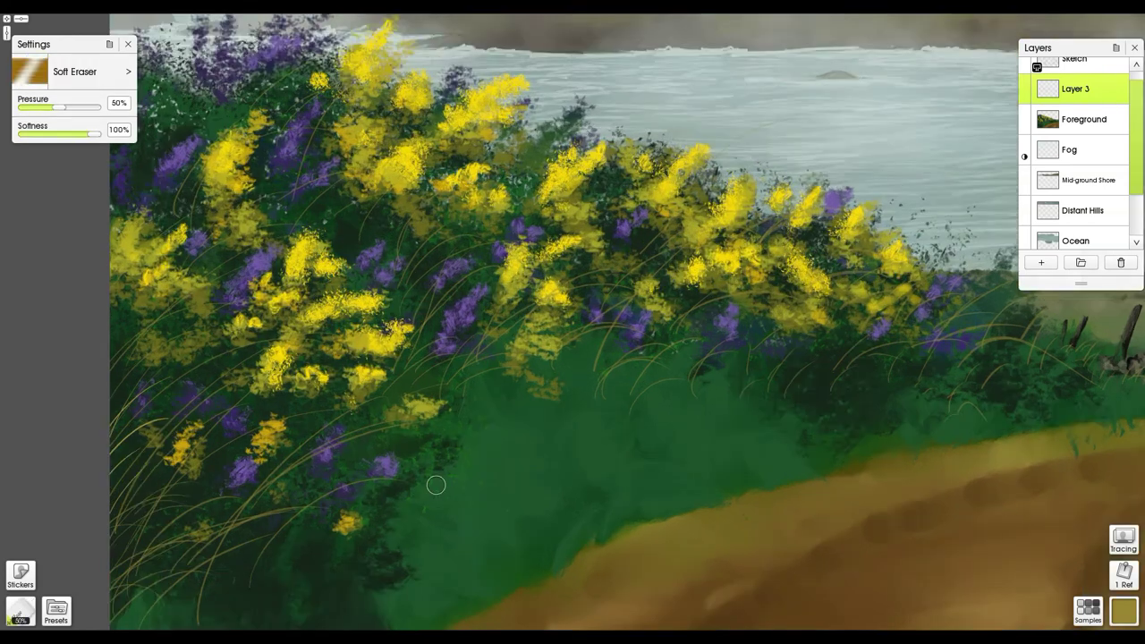
{"action": "scroll", "coordinate": [852, 269], "scroll_direction": "down", "scroll_amount": 5}
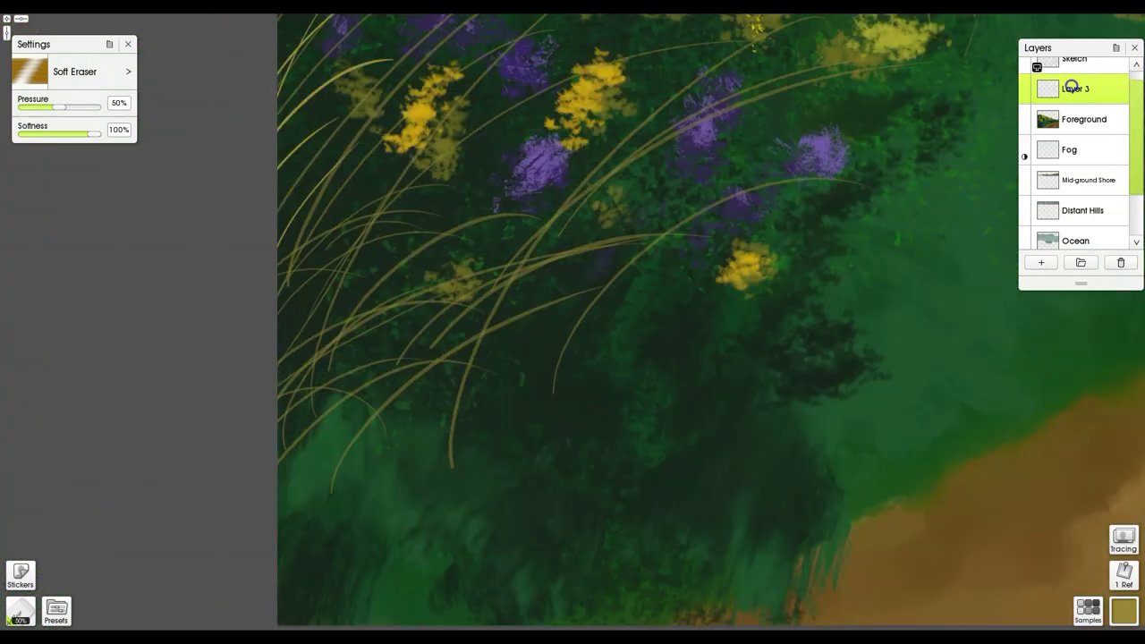
{"action": "left_click_drag", "start_coordinate": [456, 401], "coordinate": [463, 459]}
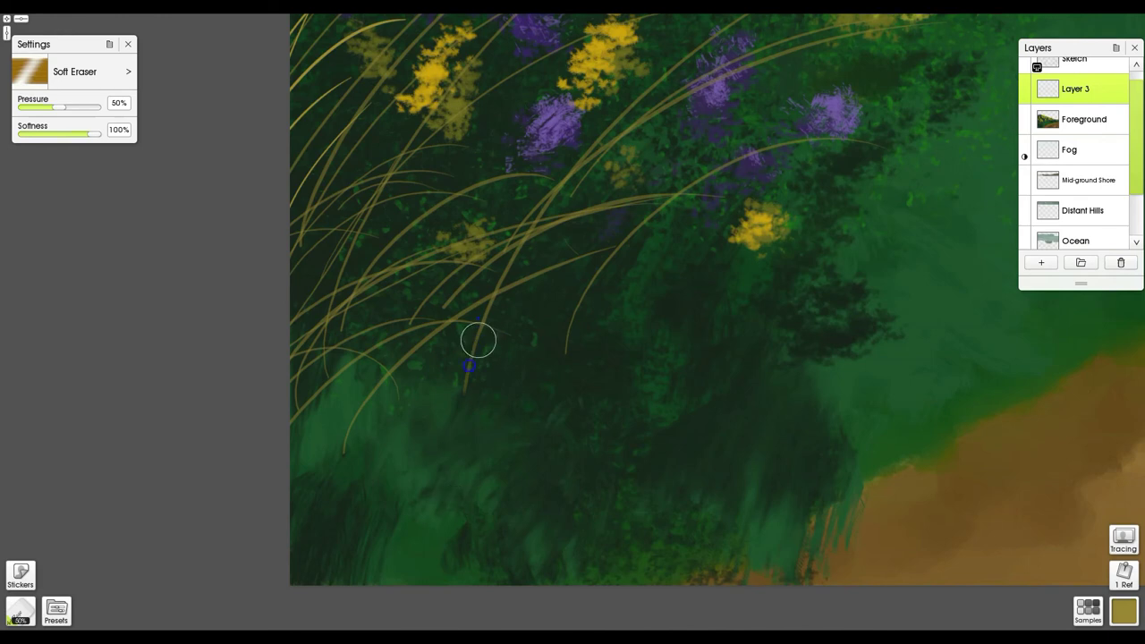
{"action": "left_click_drag", "start_coordinate": [565, 351], "coordinate": [580, 299]}
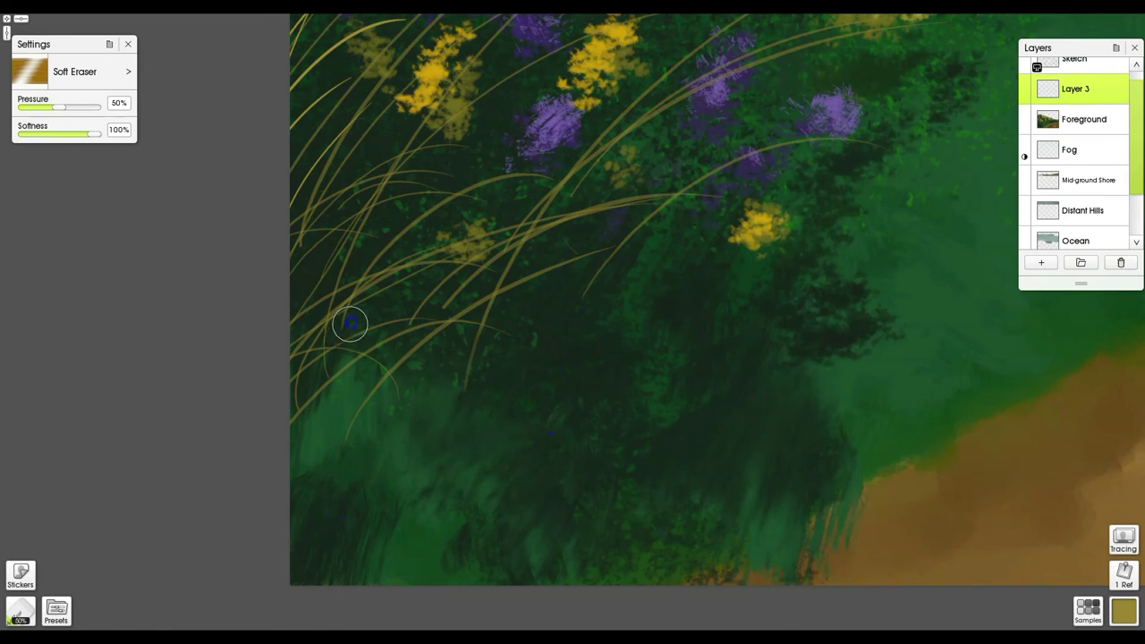
Step: Reduce the eraser size to 20% and soften the grass blade ends along the bush's left side
{"action": "left_click_drag", "start_coordinate": [355, 366], "coordinate": [340, 327], "text": "shift"}
{"action": "left_click", "coordinate": [407, 325]}
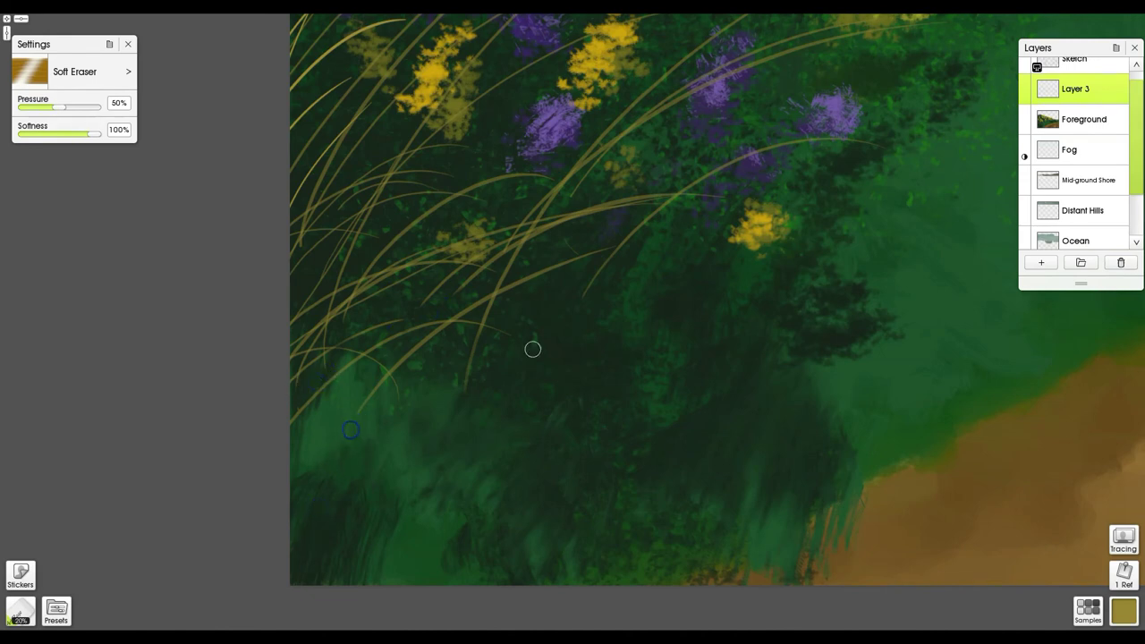
{"action": "left_click_drag", "start_coordinate": [586, 289], "coordinate": [696, 361]}
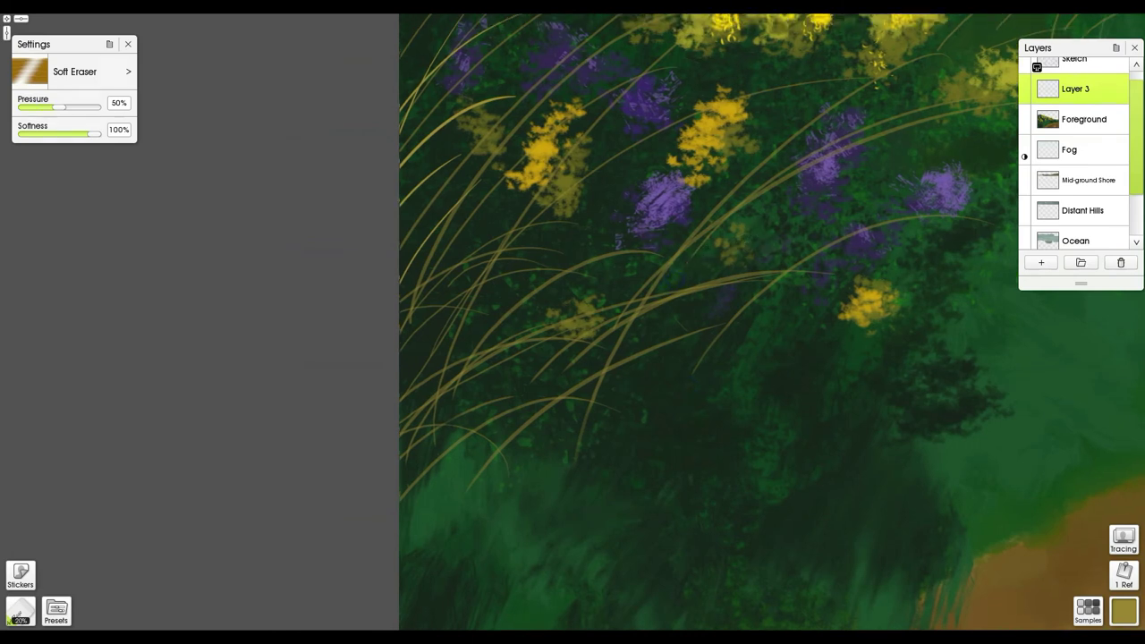
{"action": "left_click_drag", "start_coordinate": [737, 241], "coordinate": [807, 313]}
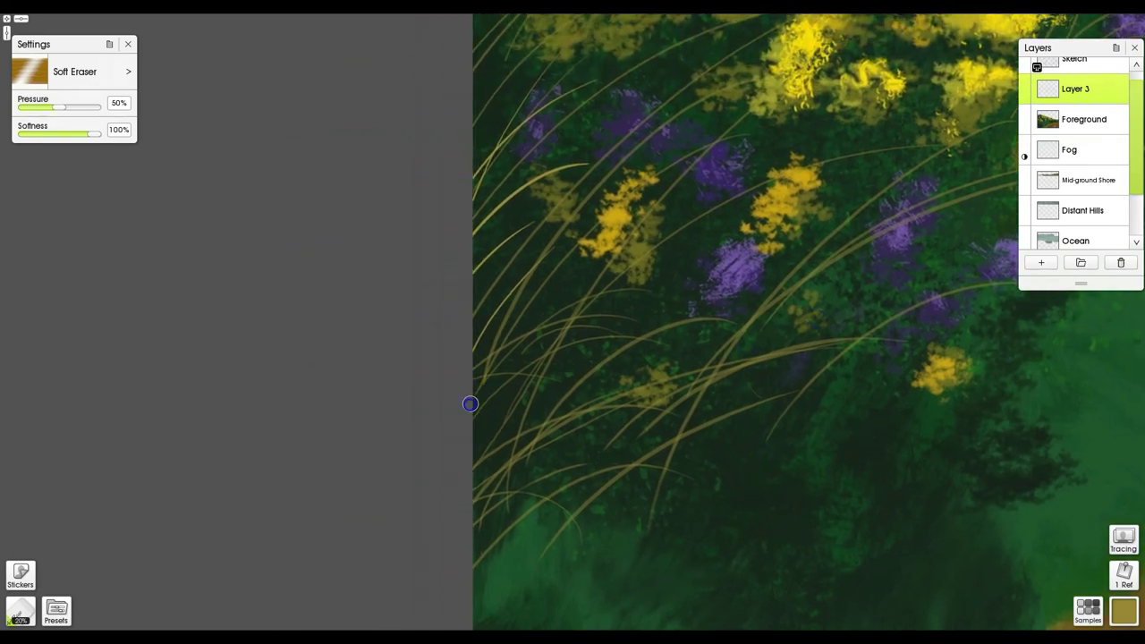
{"action": "mouse_move", "coordinate": [908, 182]}
{"action": "left_mouse_down"}
{"action": "mouse_move", "coordinate": [528, 399]}
{"action": "mouse_move", "coordinate": [459, 392]}
{"action": "left_mouse_up"}
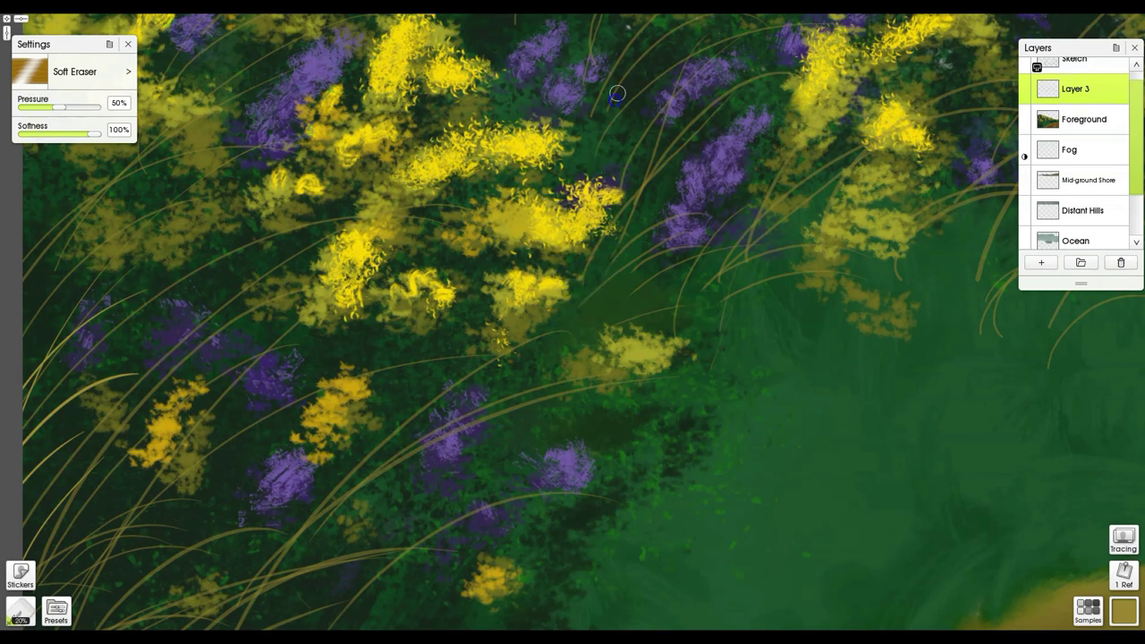
{"action": "left_click_drag", "start_coordinate": [594, 113], "coordinate": [603, 334]}
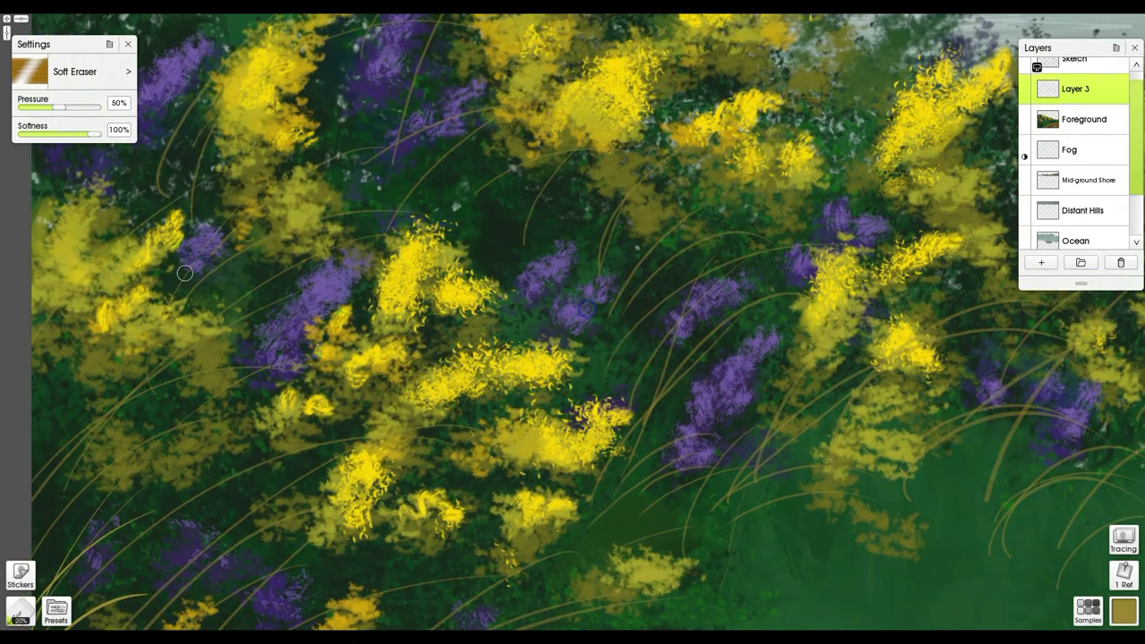
Step: Switch to the Kneaded Eraser preset and soften the grass blades below the bush's central yellow flowers
{"action": "left_click", "coordinate": [58, 615]}
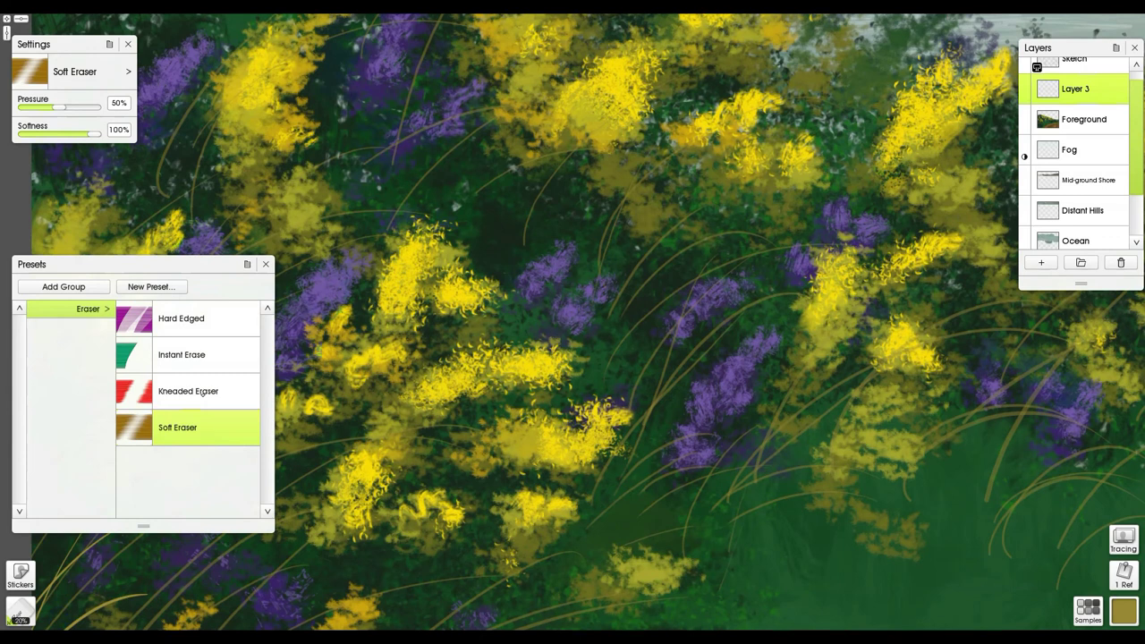
{"action": "left_click", "coordinate": [199, 390]}
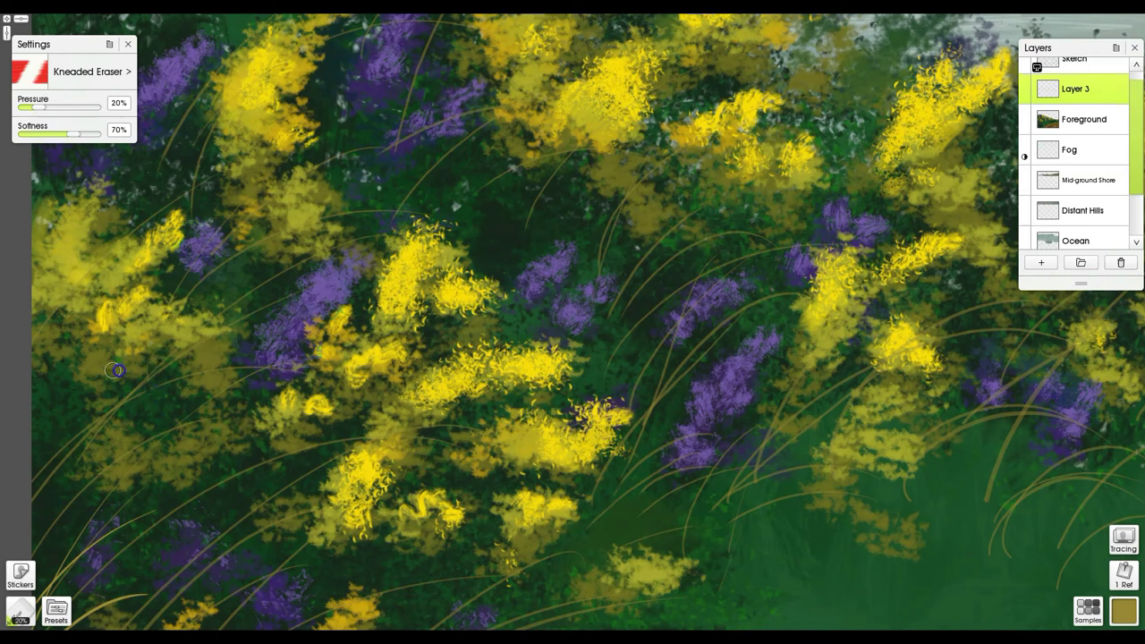
{"action": "left_click_drag", "start_coordinate": [904, 391], "coordinate": [599, 190]}
{"action": "mouse_move", "coordinate": [704, 350]}
{"action": "left_mouse_down"}
{"action": "mouse_move", "coordinate": [675, 370]}
{"action": "mouse_move", "coordinate": [679, 354]}
{"action": "mouse_move", "coordinate": [663, 407]}
{"action": "mouse_move", "coordinate": [699, 447]}
{"action": "mouse_move", "coordinate": [730, 364]}
{"action": "mouse_move", "coordinate": [736, 397]}
{"action": "mouse_move", "coordinate": [745, 381]}
{"action": "mouse_move", "coordinate": [744, 436]}
{"action": "mouse_move", "coordinate": [751, 386]}
{"action": "mouse_move", "coordinate": [747, 432]}
{"action": "mouse_move", "coordinate": [737, 397]}
{"action": "mouse_move", "coordinate": [744, 373]}
{"action": "left_mouse_up"}
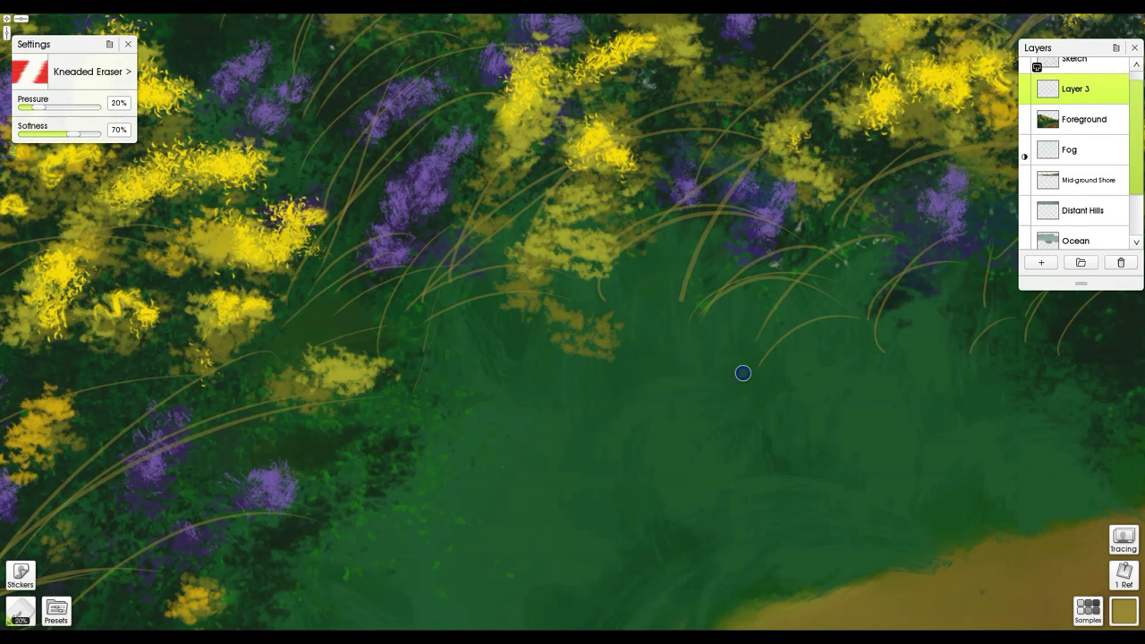
{"action": "mouse_move", "coordinate": [604, 303]}
{"action": "left_mouse_down"}
{"action": "mouse_move", "coordinate": [603, 266]}
{"action": "mouse_move", "coordinate": [594, 299]}
{"action": "left_mouse_up"}
{"action": "left_click_drag", "start_coordinate": [918, 422], "coordinate": [775, 511]}
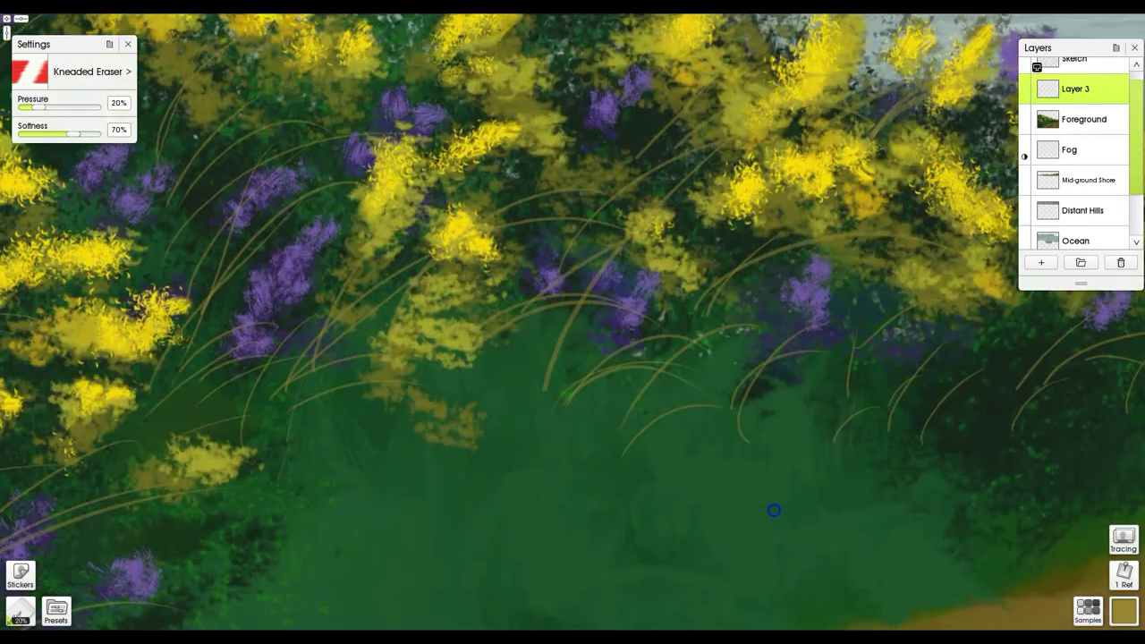
Step: Fade the ends of the grass blades around the purple flower clusters in the middle of the bush
{"action": "mouse_move", "coordinate": [714, 281]}
{"action": "left_mouse_down"}
{"action": "mouse_move", "coordinate": [724, 277]}
{"action": "mouse_move", "coordinate": [704, 308]}
{"action": "mouse_move", "coordinate": [738, 269]}
{"action": "left_mouse_up"}
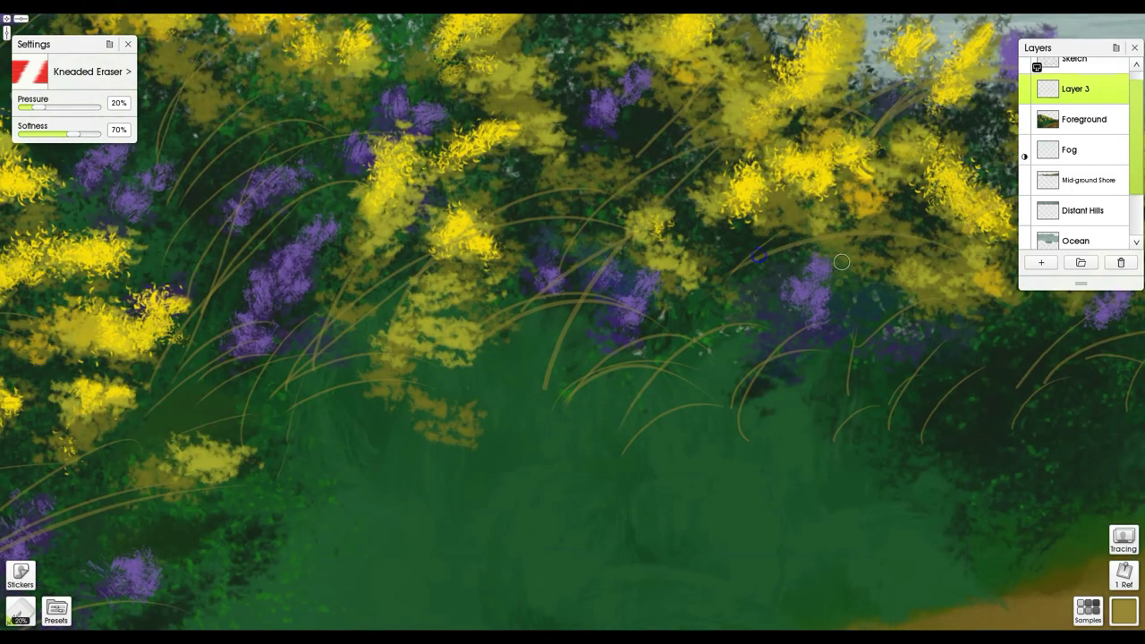
{"action": "mouse_move", "coordinate": [549, 274]}
{"action": "left_mouse_down"}
{"action": "mouse_move", "coordinate": [564, 249]}
{"action": "mouse_move", "coordinate": [542, 277]}
{"action": "left_mouse_up"}
{"action": "mouse_move", "coordinate": [653, 146]}
{"action": "left_mouse_down"}
{"action": "mouse_move", "coordinate": [630, 163]}
{"action": "mouse_move", "coordinate": [638, 155]}
{"action": "left_mouse_up"}
{"action": "mouse_move", "coordinate": [626, 209]}
{"action": "left_mouse_down"}
{"action": "mouse_move", "coordinate": [619, 231]}
{"action": "mouse_move", "coordinate": [571, 245]}
{"action": "left_mouse_up"}
{"action": "mouse_move", "coordinate": [309, 370]}
{"action": "left_mouse_down"}
{"action": "mouse_move", "coordinate": [268, 407]}
{"action": "mouse_move", "coordinate": [315, 359]}
{"action": "mouse_move", "coordinate": [288, 399]}
{"action": "mouse_move", "coordinate": [317, 373]}
{"action": "mouse_move", "coordinate": [304, 366]}
{"action": "mouse_move", "coordinate": [270, 407]}
{"action": "mouse_move", "coordinate": [301, 398]}
{"action": "mouse_move", "coordinate": [273, 445]}
{"action": "left_mouse_up"}
{"action": "left_click_drag", "start_coordinate": [145, 388], "coordinate": [167, 344]}
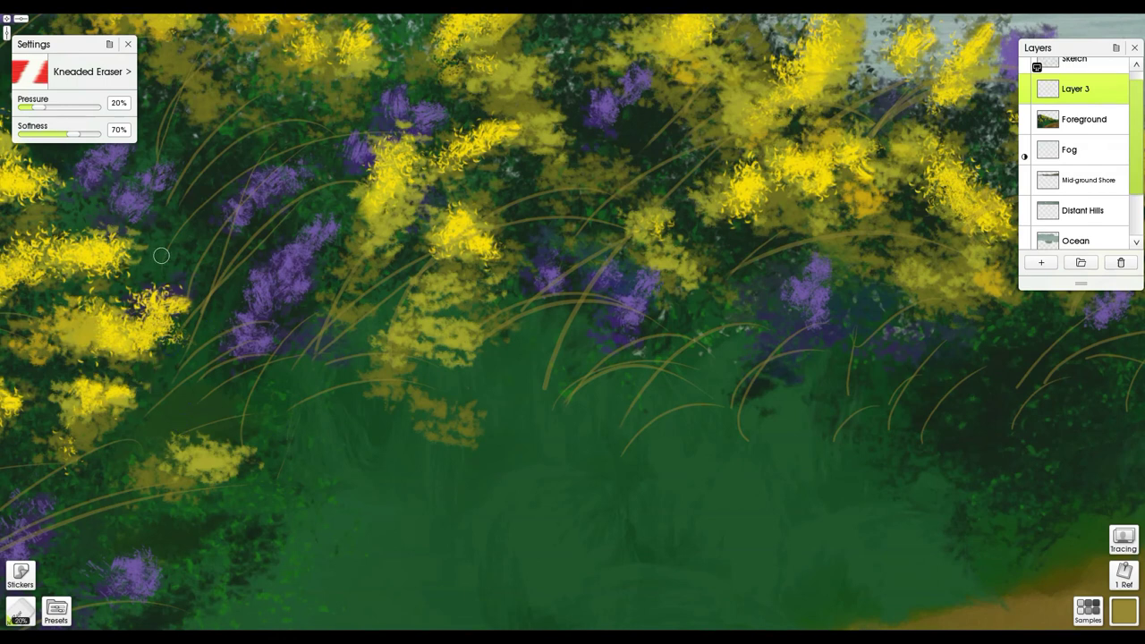
Step: Soften the bases of the arching grass blades along the bush's lower edge, right of the centre
{"action": "left_click_drag", "start_coordinate": [932, 350], "coordinate": [747, 299]}
{"action": "mouse_move", "coordinate": [673, 330]}
{"action": "left_mouse_down"}
{"action": "mouse_move", "coordinate": [659, 320]}
{"action": "mouse_move", "coordinate": [671, 276]}
{"action": "mouse_move", "coordinate": [681, 288]}
{"action": "mouse_move", "coordinate": [720, 285]}
{"action": "left_mouse_up"}
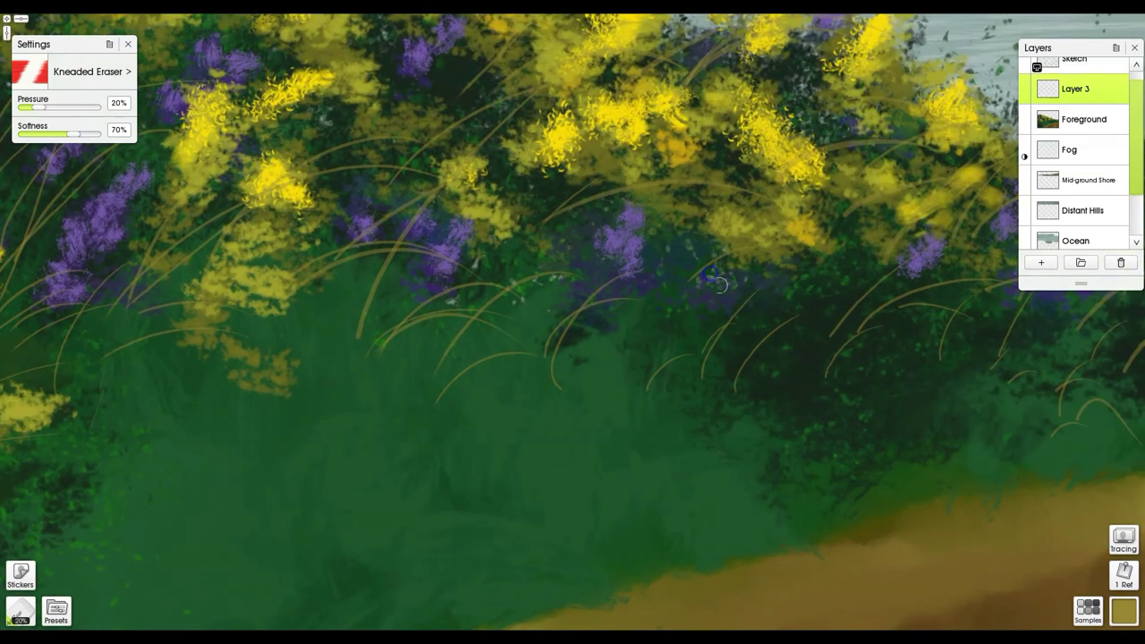
{"action": "mouse_move", "coordinate": [617, 386]}
{"action": "left_mouse_down"}
{"action": "mouse_move", "coordinate": [568, 378]}
{"action": "mouse_move", "coordinate": [552, 394]}
{"action": "mouse_move", "coordinate": [563, 351]}
{"action": "mouse_move", "coordinate": [543, 397]}
{"action": "mouse_move", "coordinate": [551, 350]}
{"action": "mouse_move", "coordinate": [527, 379]}
{"action": "mouse_move", "coordinate": [566, 319]}
{"action": "left_mouse_up"}
{"action": "left_click_drag", "start_coordinate": [349, 350], "coordinate": [364, 320]}
Step: Soften the grass blades at the bush's right end and beside the fence posts
{"action": "left_click_drag", "start_coordinate": [1029, 445], "coordinate": [637, 400]}
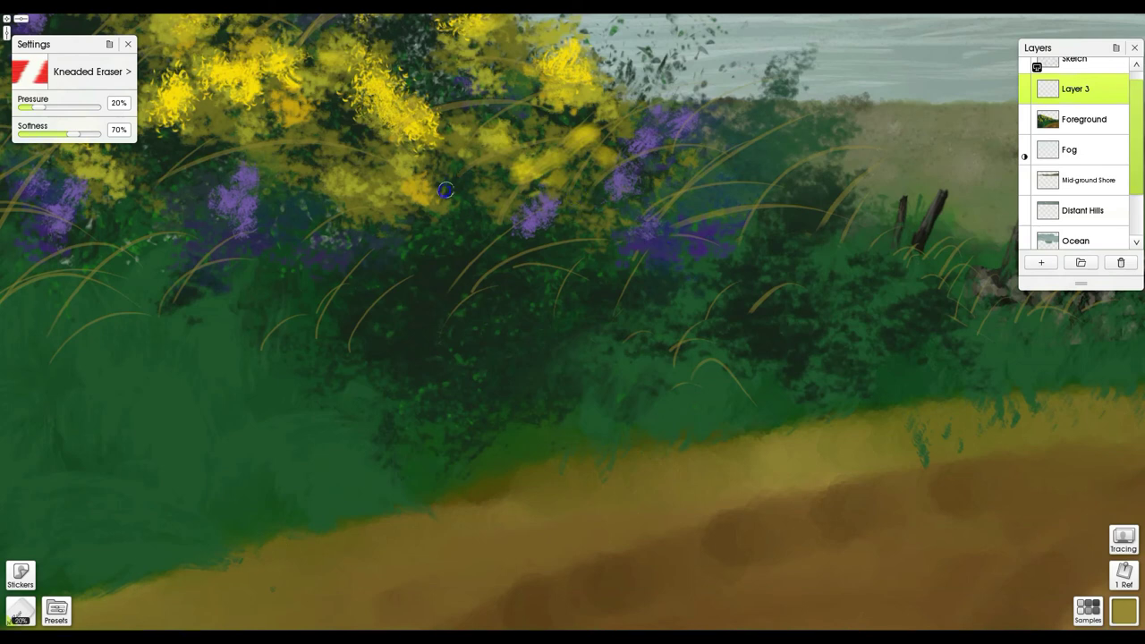
{"action": "scroll", "coordinate": [494, 274], "scroll_direction": "up", "scroll_amount": 4}
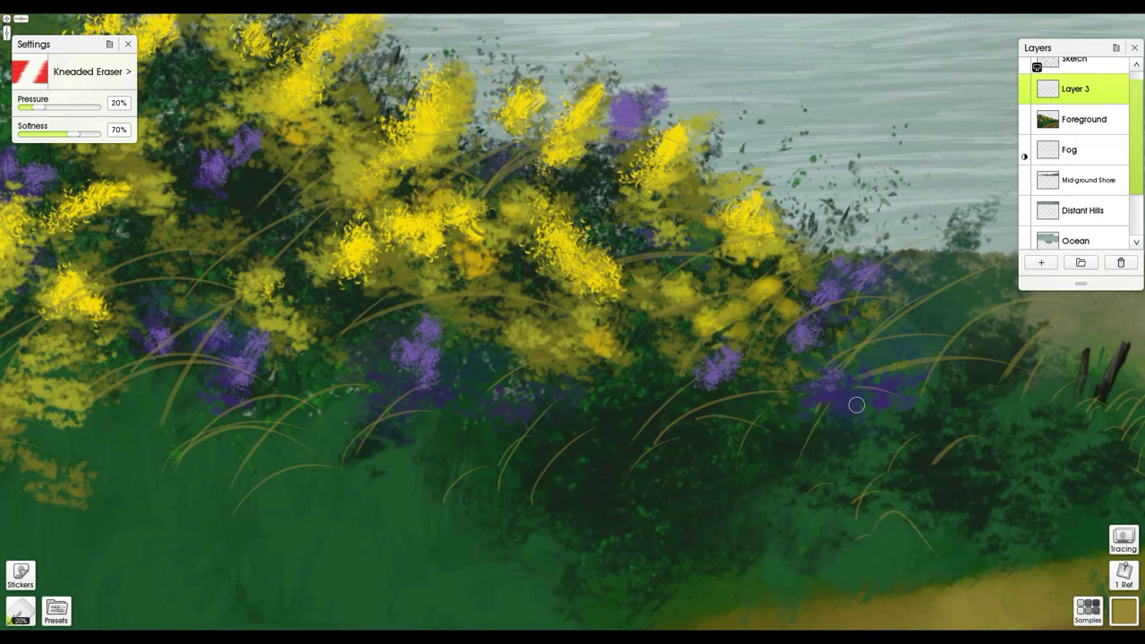
{"action": "scroll", "coordinate": [856, 405], "scroll_direction": "down", "scroll_amount": 4}
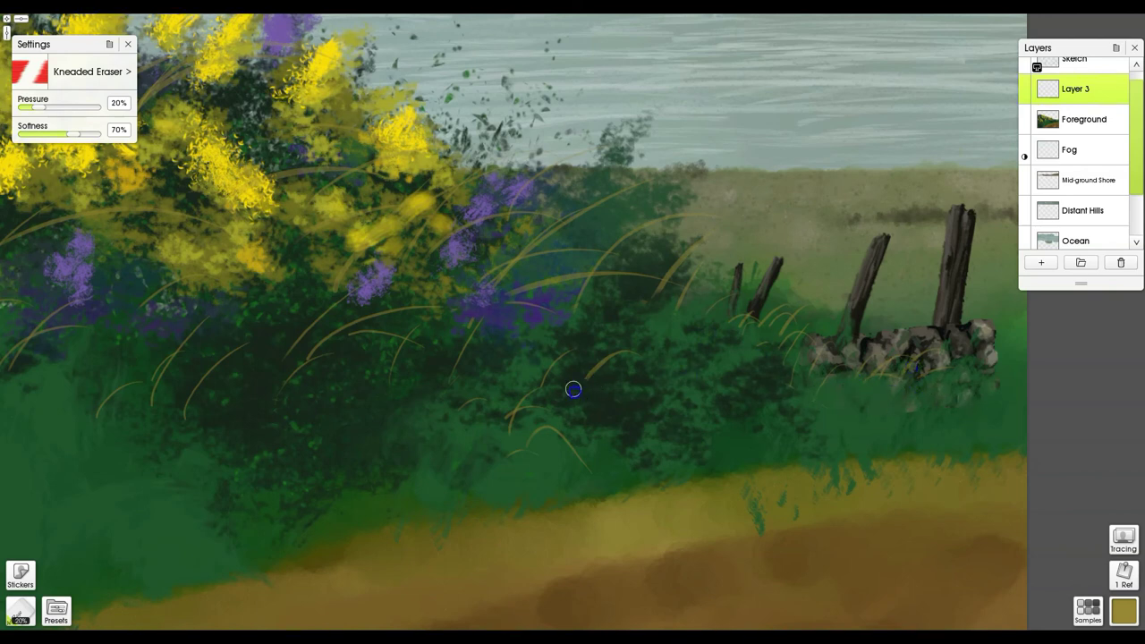
{"action": "left_click_drag", "start_coordinate": [497, 323], "coordinate": [966, 297]}
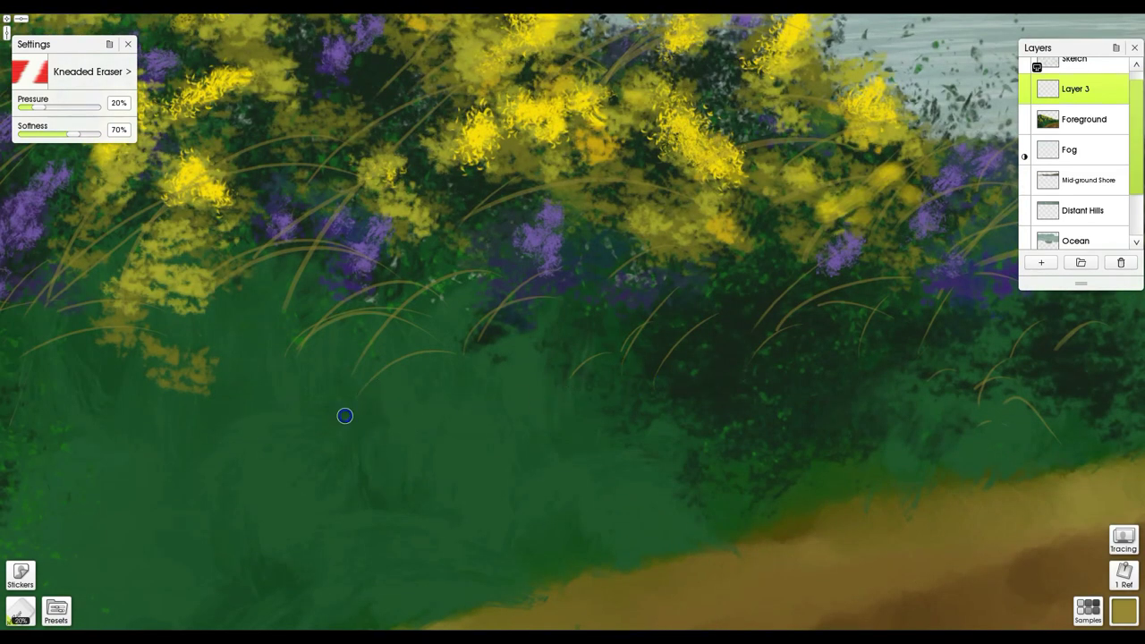
Step: Fade the grass blades between the yellow and purple flowers in the upper left part of the bush
{"action": "left_click_drag", "start_coordinate": [339, 420], "coordinate": [951, 373]}
{"action": "left_click_drag", "start_coordinate": [673, 325], "coordinate": [901, 592]}
{"action": "left_click_drag", "start_coordinate": [522, 280], "coordinate": [534, 261]}
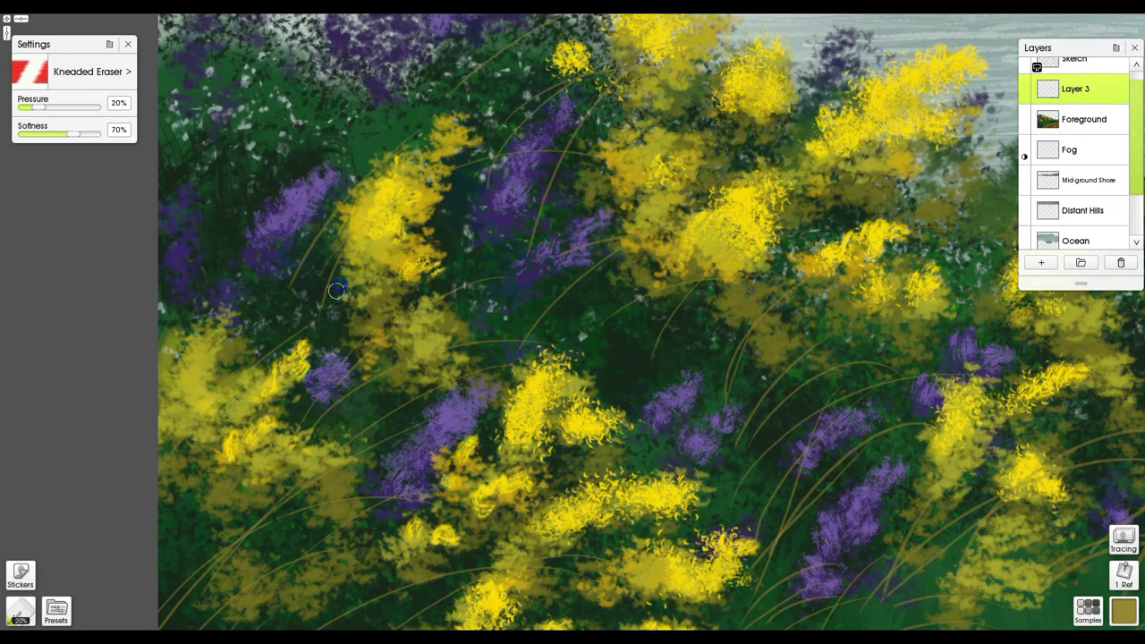
{"action": "left_click_drag", "start_coordinate": [446, 214], "coordinate": [464, 198]}
{"action": "left_click_drag", "start_coordinate": [721, 431], "coordinate": [736, 364]}
{"action": "left_click_drag", "start_coordinate": [691, 410], "coordinate": [654, 347]}
{"action": "left_click_drag", "start_coordinate": [633, 432], "coordinate": [639, 406]}
{"action": "left_click_drag", "start_coordinate": [710, 317], "coordinate": [915, 165]}
{"action": "left_click_drag", "start_coordinate": [700, 411], "coordinate": [769, 200]}
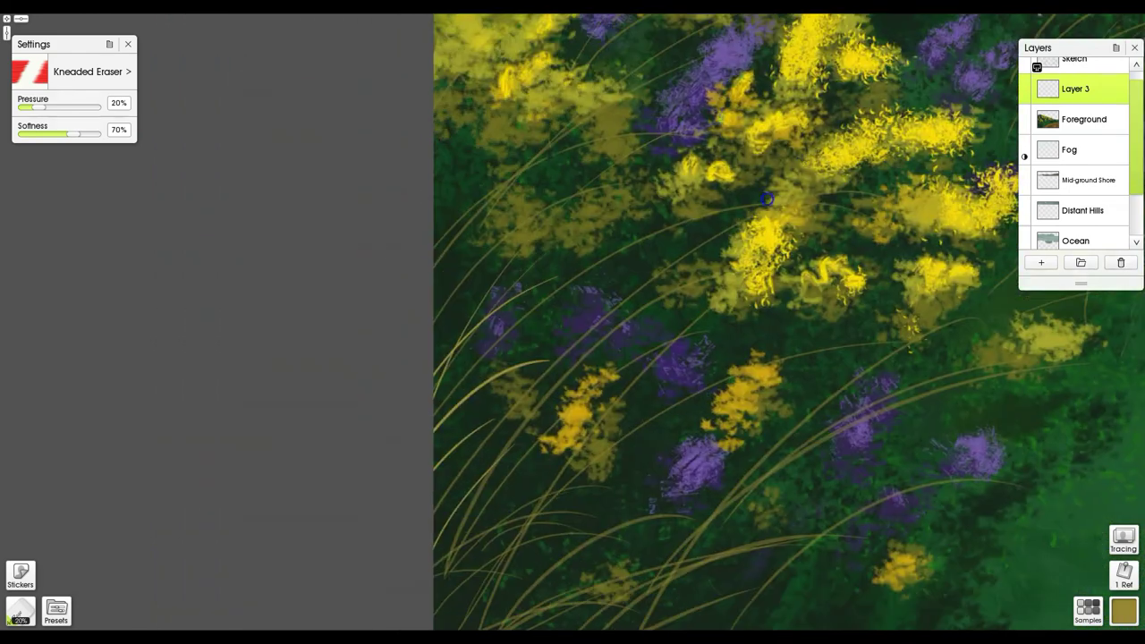
Step: Make the hidden Sketch layer visible over the whole painting to check the shepherd and animal outlines
{"action": "left_click_drag", "start_coordinate": [529, 469], "coordinate": [612, 250]}
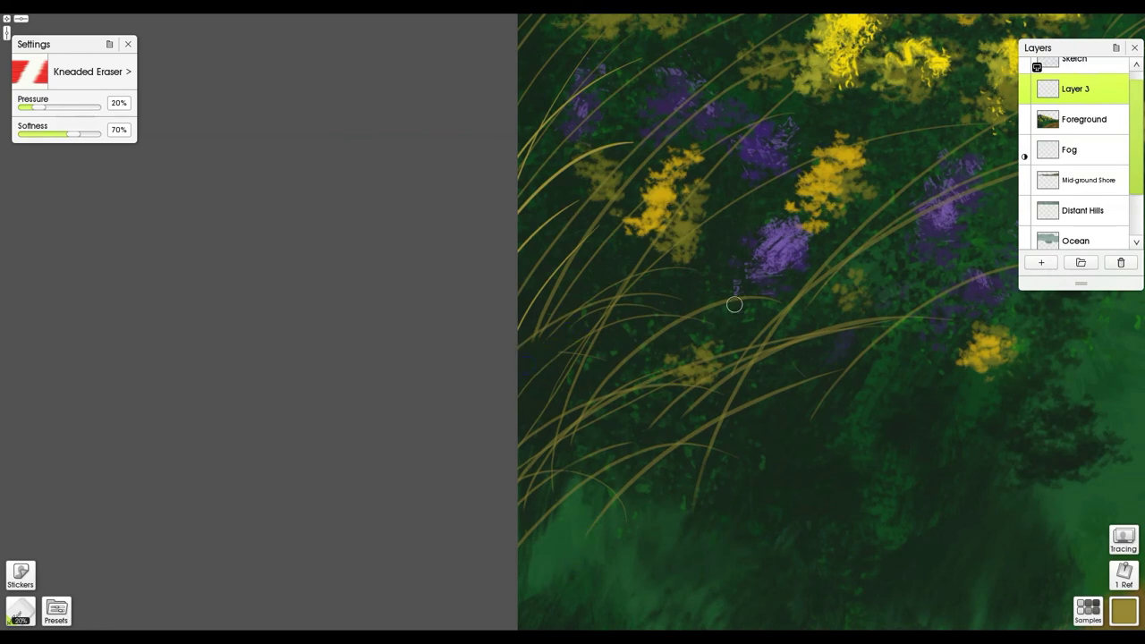
{"action": "scroll", "coordinate": [734, 305], "scroll_direction": "down", "scroll_amount": 10}
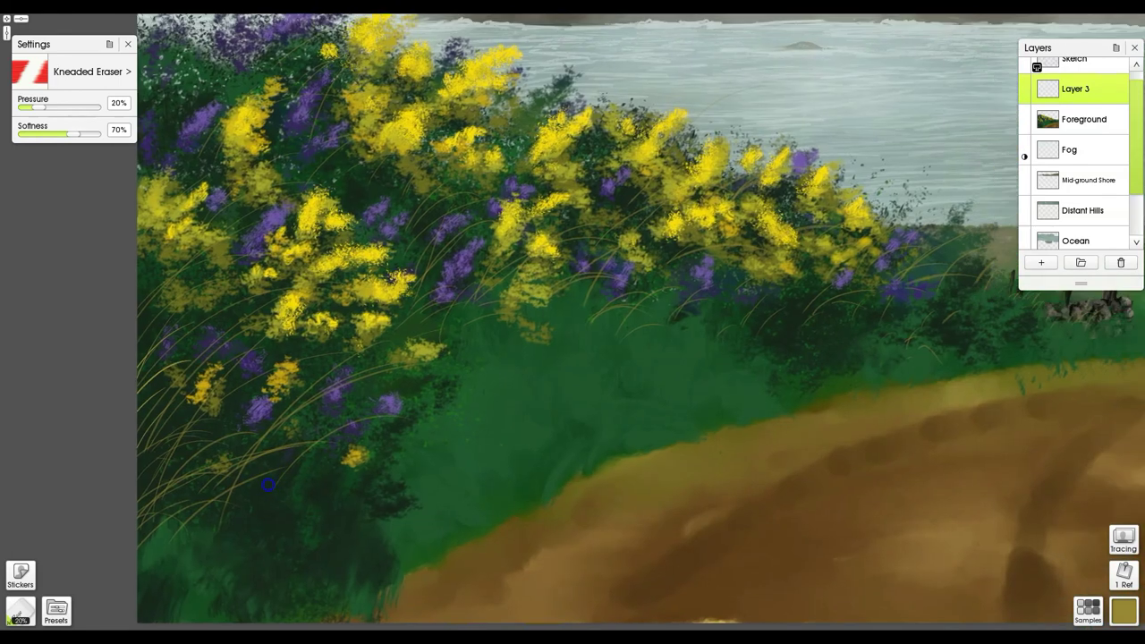
{"action": "scroll", "coordinate": [426, 440], "scroll_direction": "down", "scroll_amount": 4}
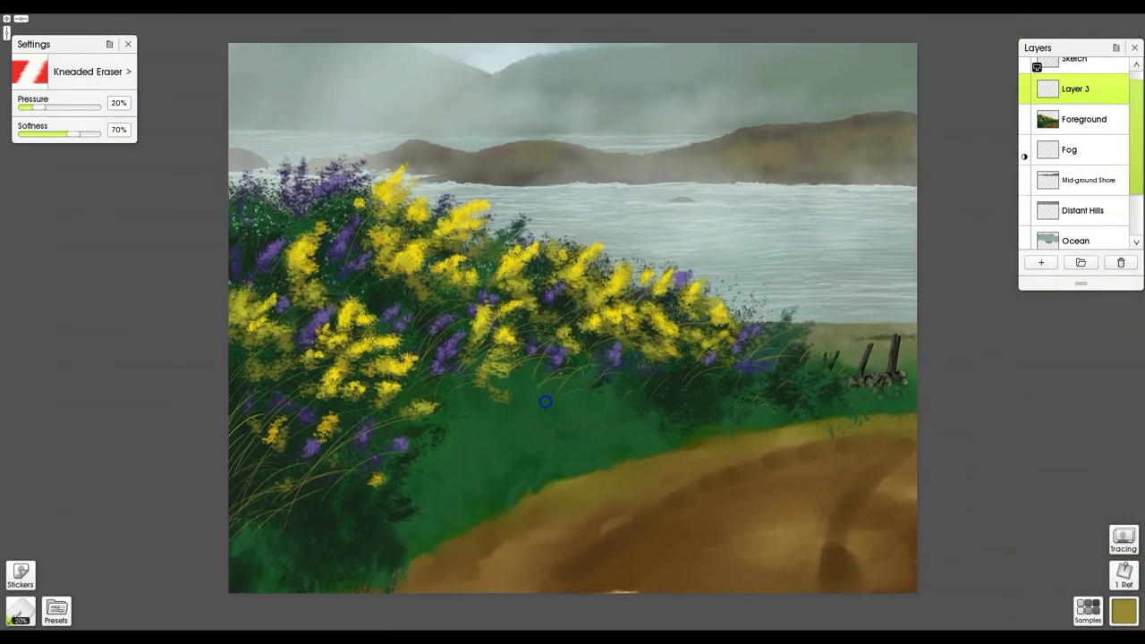
{"action": "left_click_drag", "start_coordinate": [545, 401], "coordinate": [545, 417]}
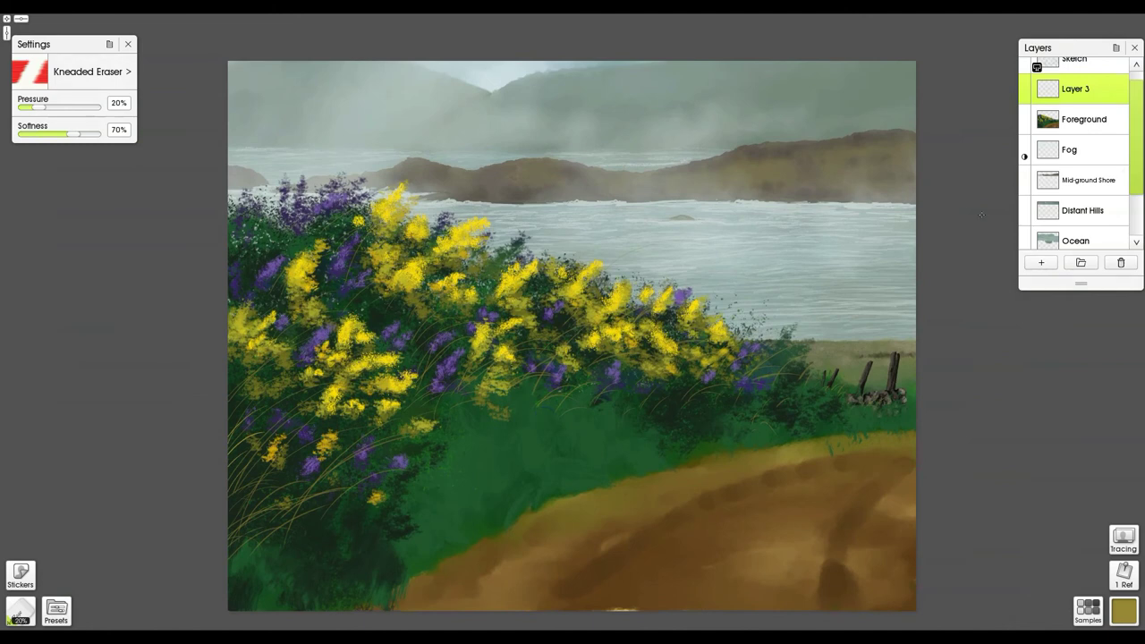
{"action": "scroll", "coordinate": [572, 322], "scroll_direction": "up", "scroll_amount": 3}
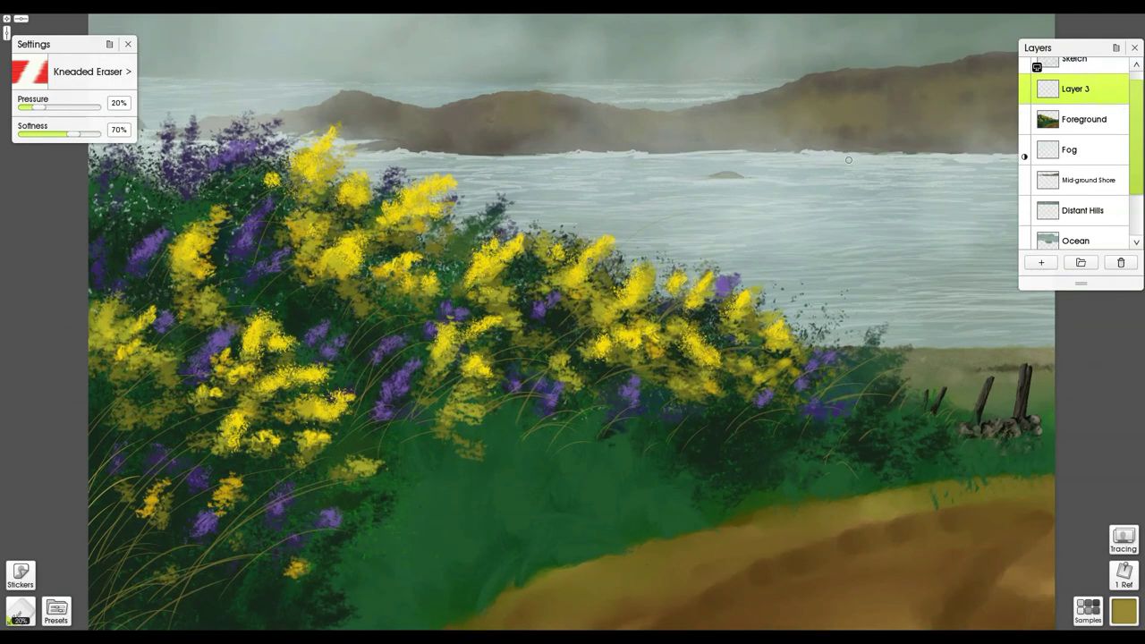
{"action": "key", "text": "ctrl+minus"}
{"action": "scroll", "coordinate": [1054, 87], "scroll_direction": "up", "scroll_amount": 1}
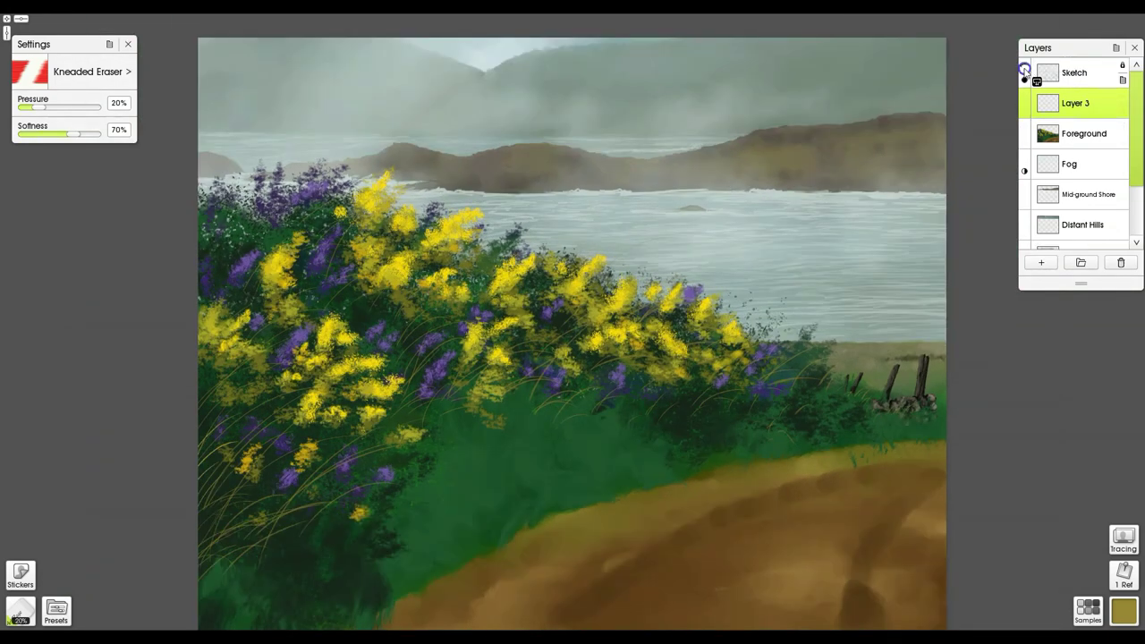
{"action": "left_click", "coordinate": [1024, 68]}
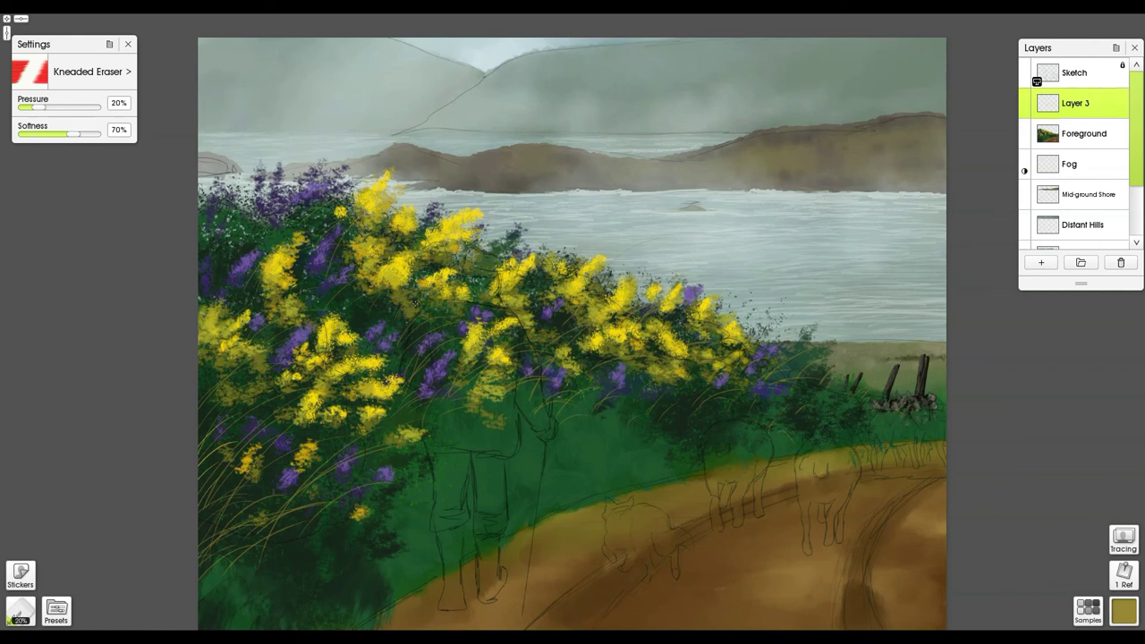
{"action": "left_click_drag", "start_coordinate": [427, 326], "coordinate": [427, 304]}
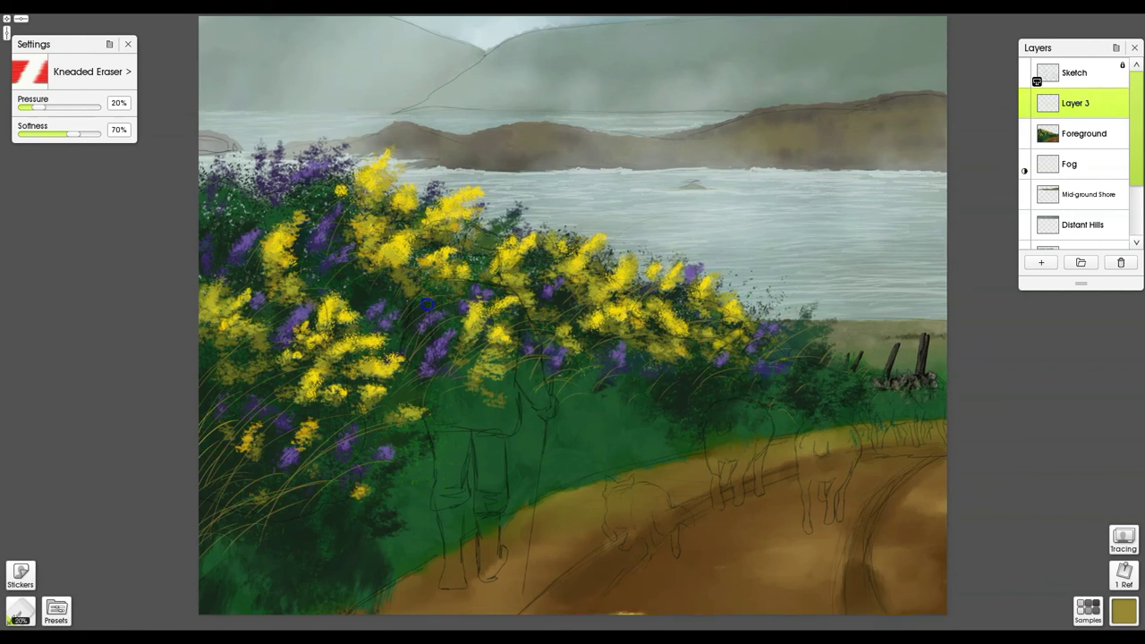